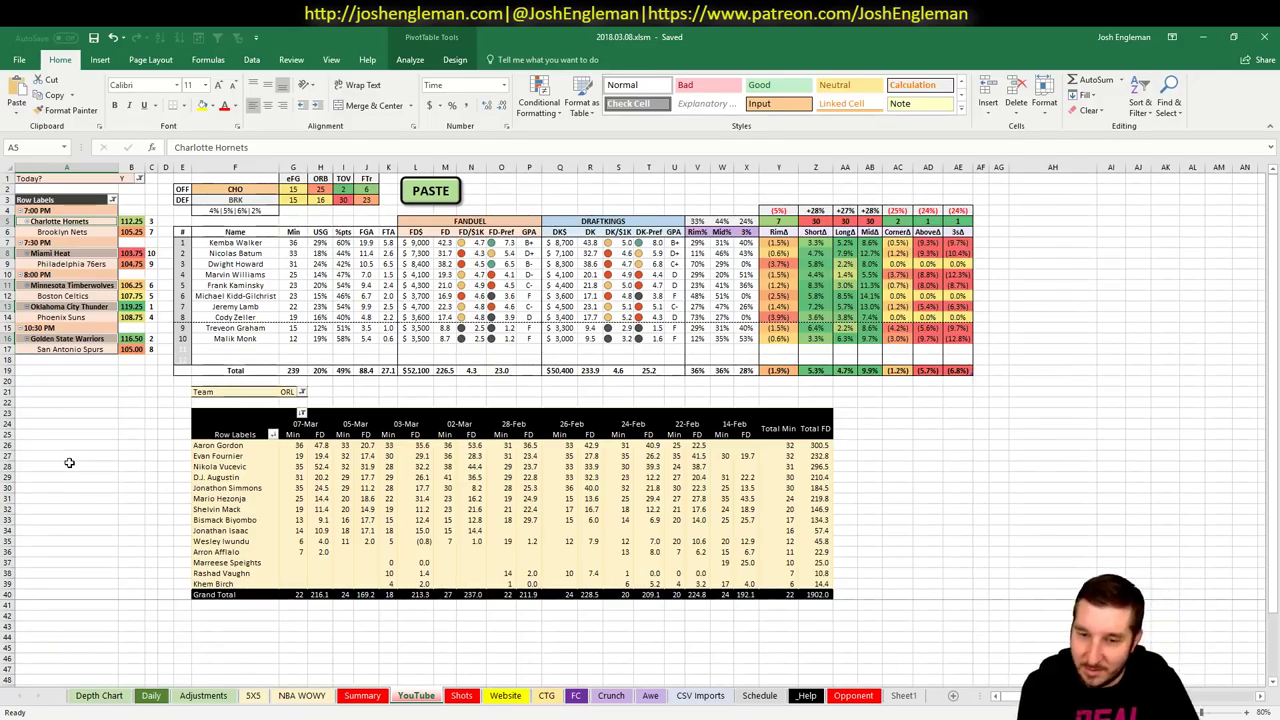
# - Switch to Chrome and review the leaderboard and own lineup of the $25,000 MVP FDP Loyalty Free Play contest on FanDuel
pyautogui.click(134, 200)
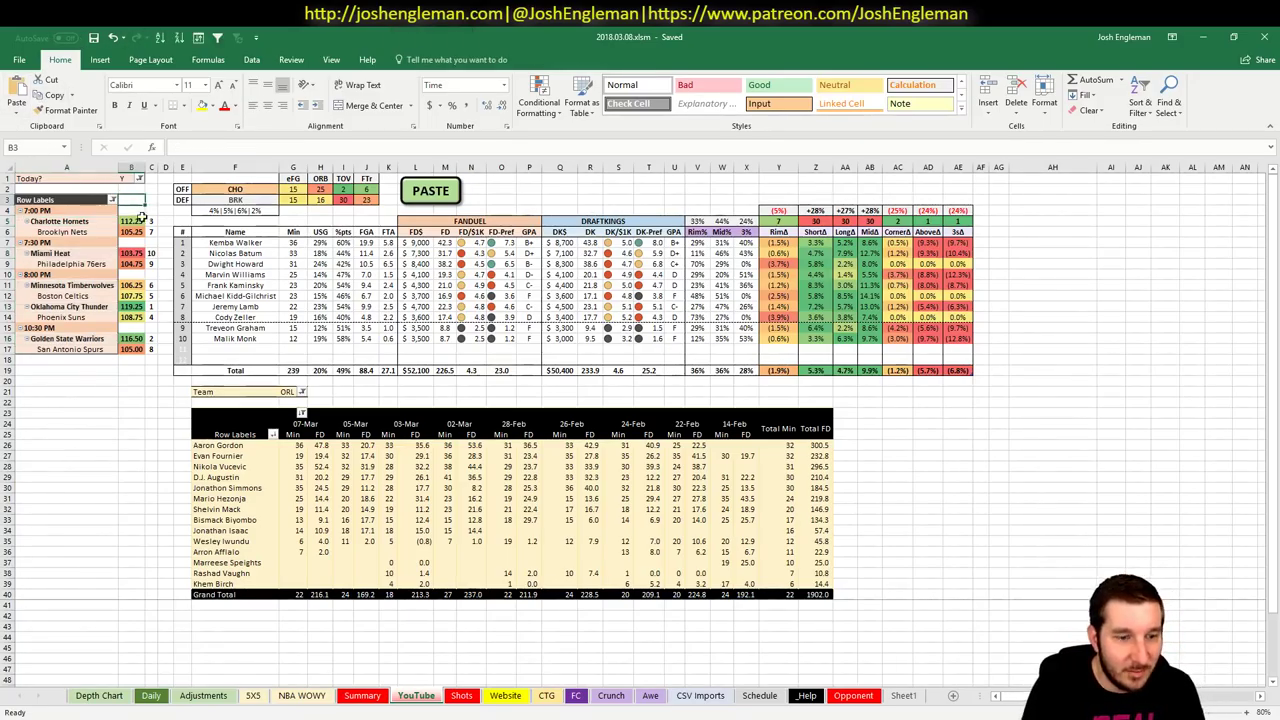
pyautogui.moveTo(70, 716)
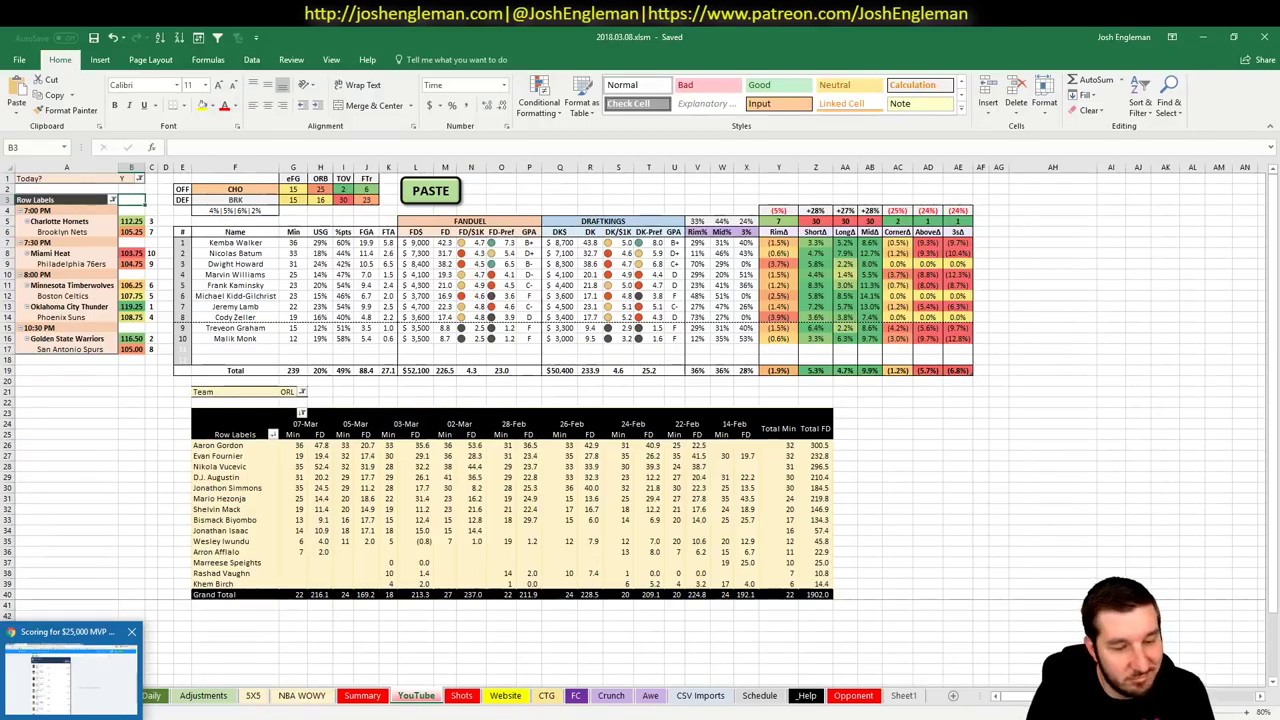
pyautogui.click(72, 690)
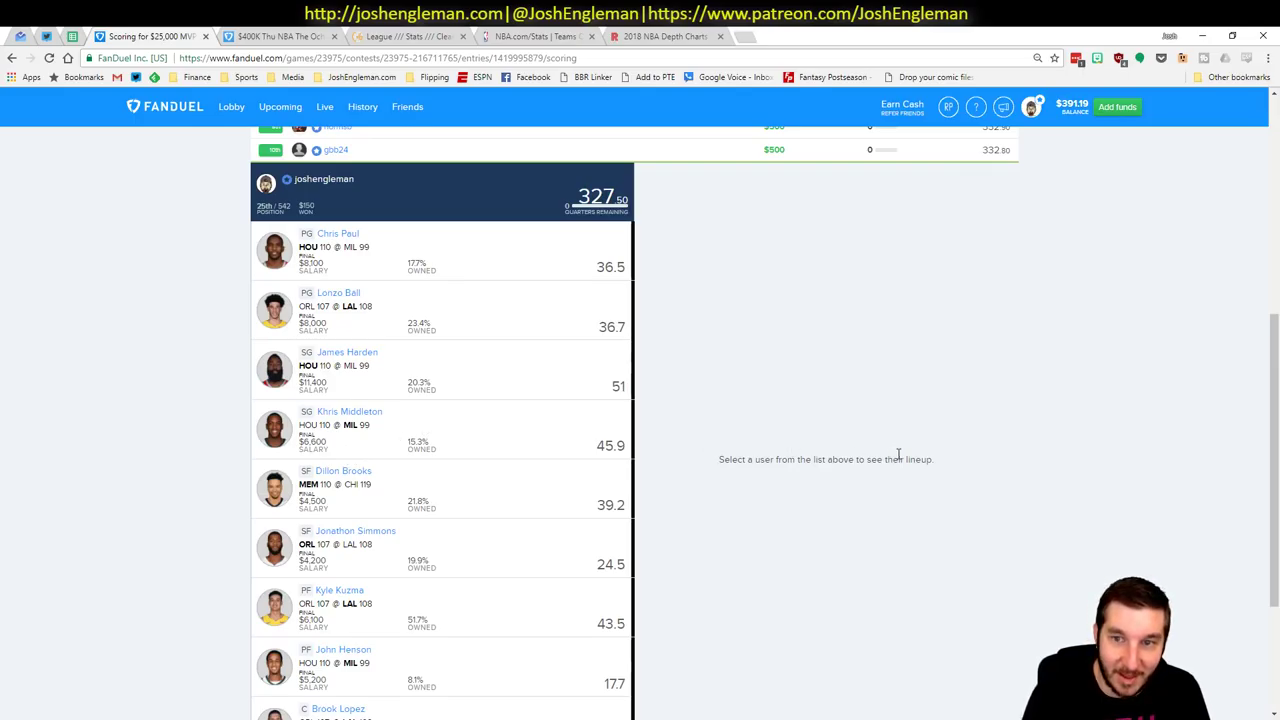
pyautogui.scroll(5, 897, 454)
pyautogui.scroll(1, 897, 454)
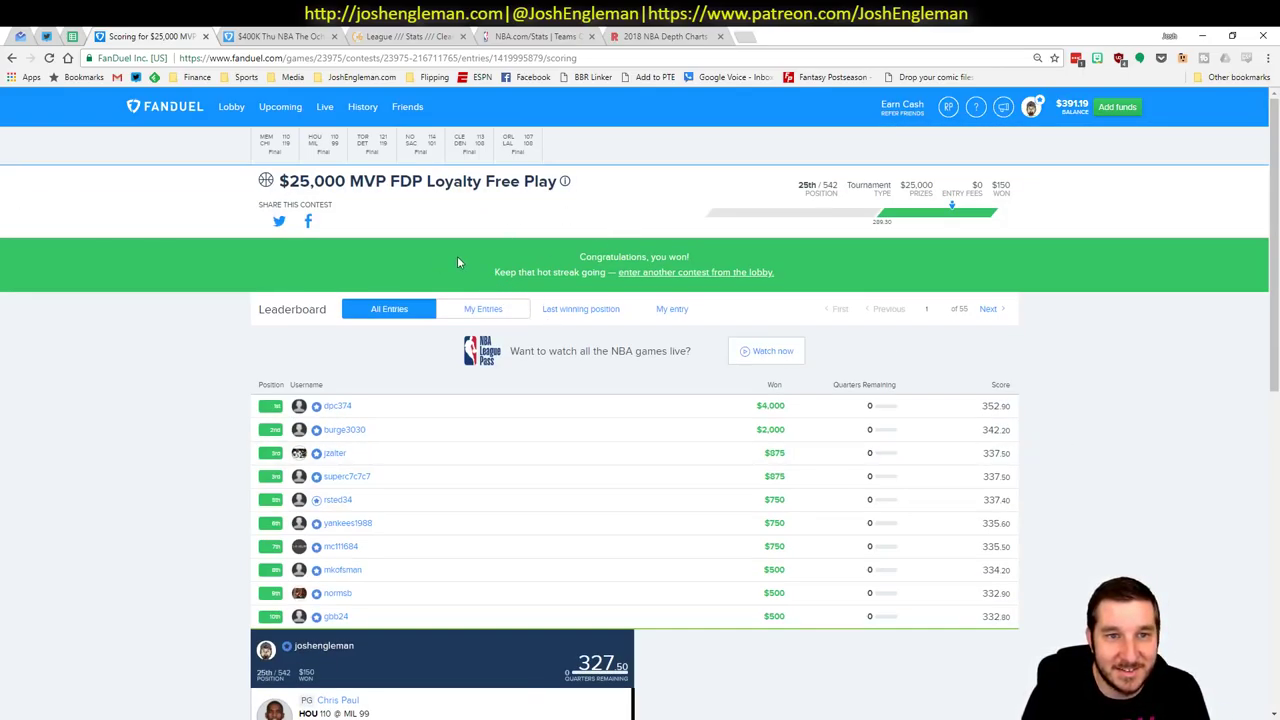
pyautogui.scroll(-2, 136, 430)
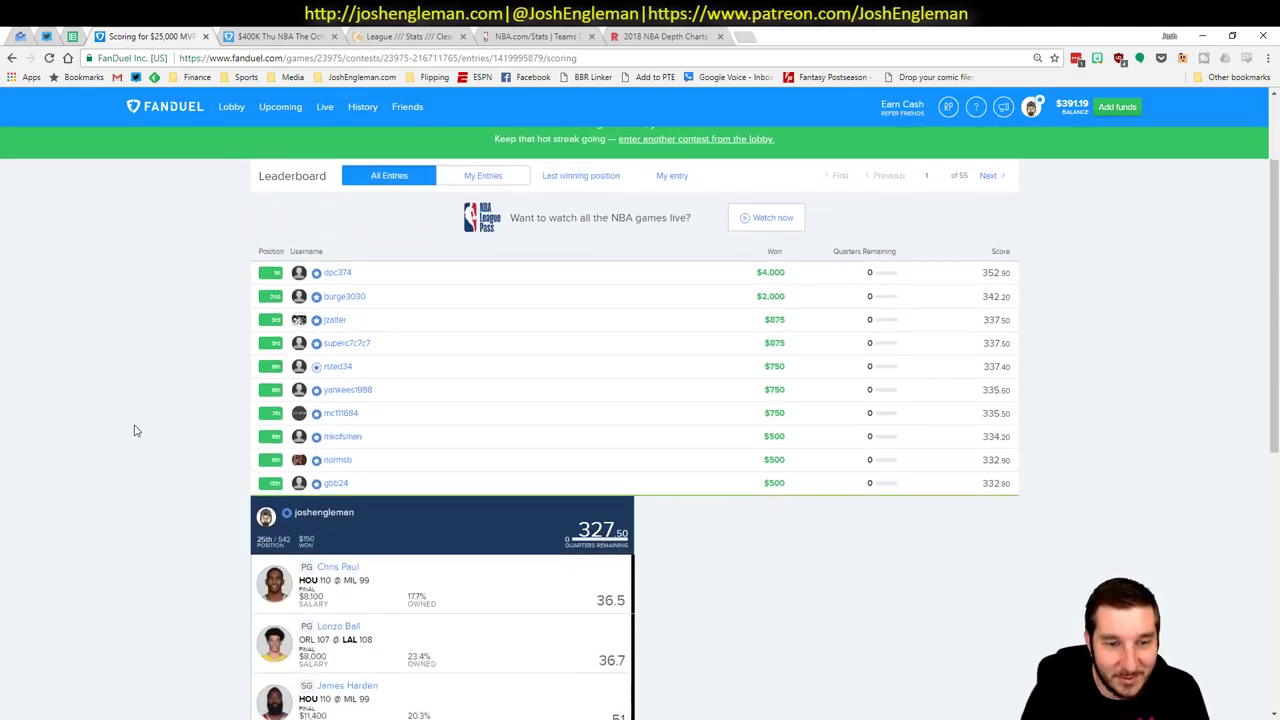
pyautogui.scroll(-5, 136, 430)
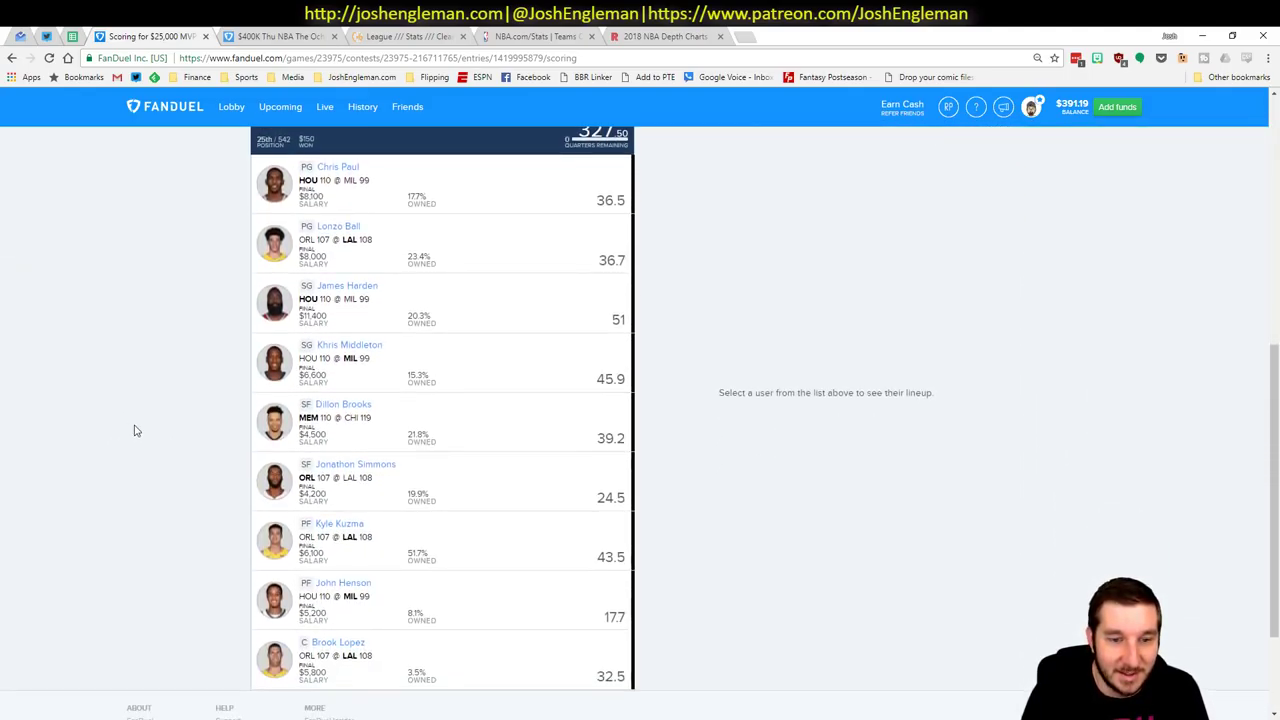
pyautogui.scroll(5, 136, 430)
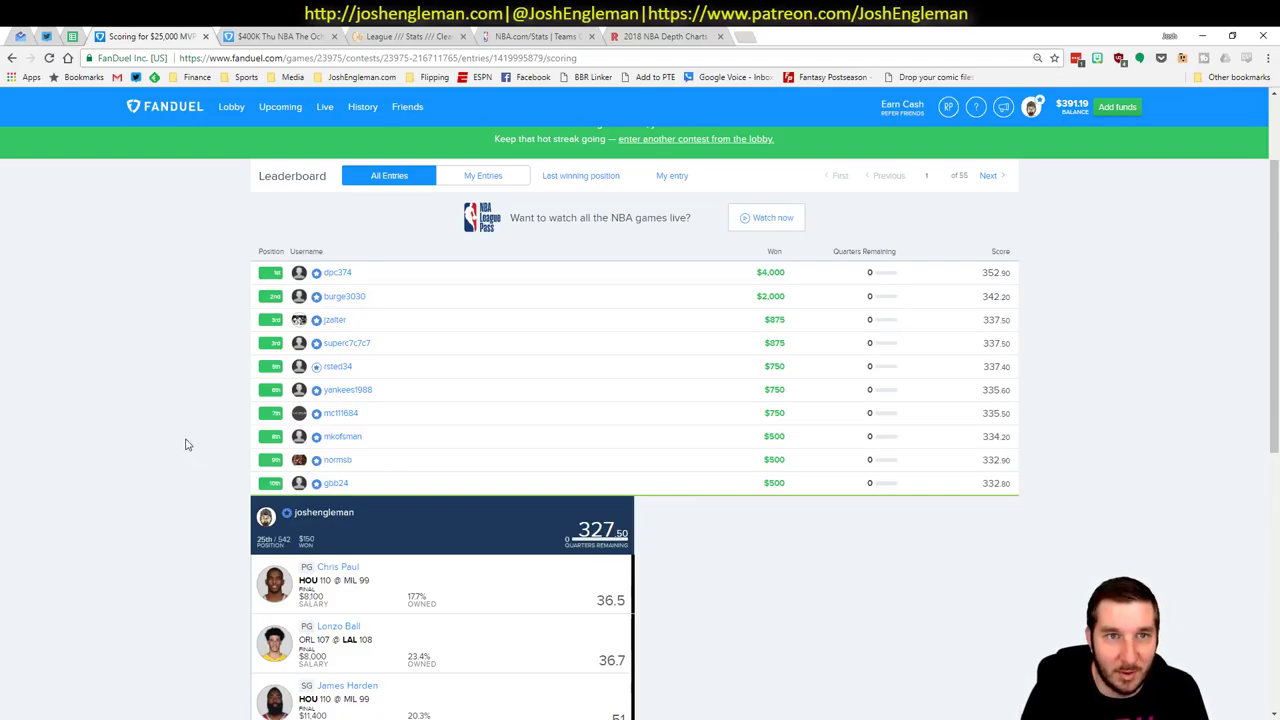
pyautogui.moveTo(115, 719)
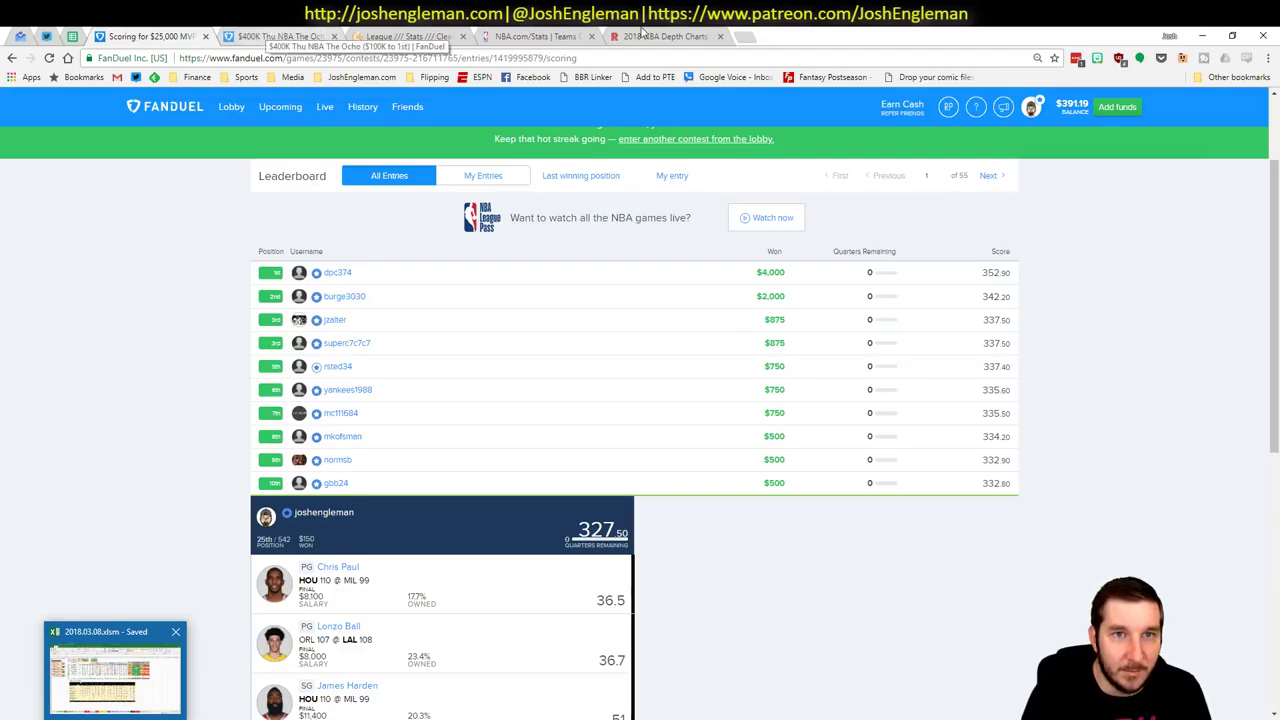
# - Load Fantasy Cruncher in a new browser tab and open its Lineup Rewind for FanDuel NBA
pyautogui.click(405, 36)
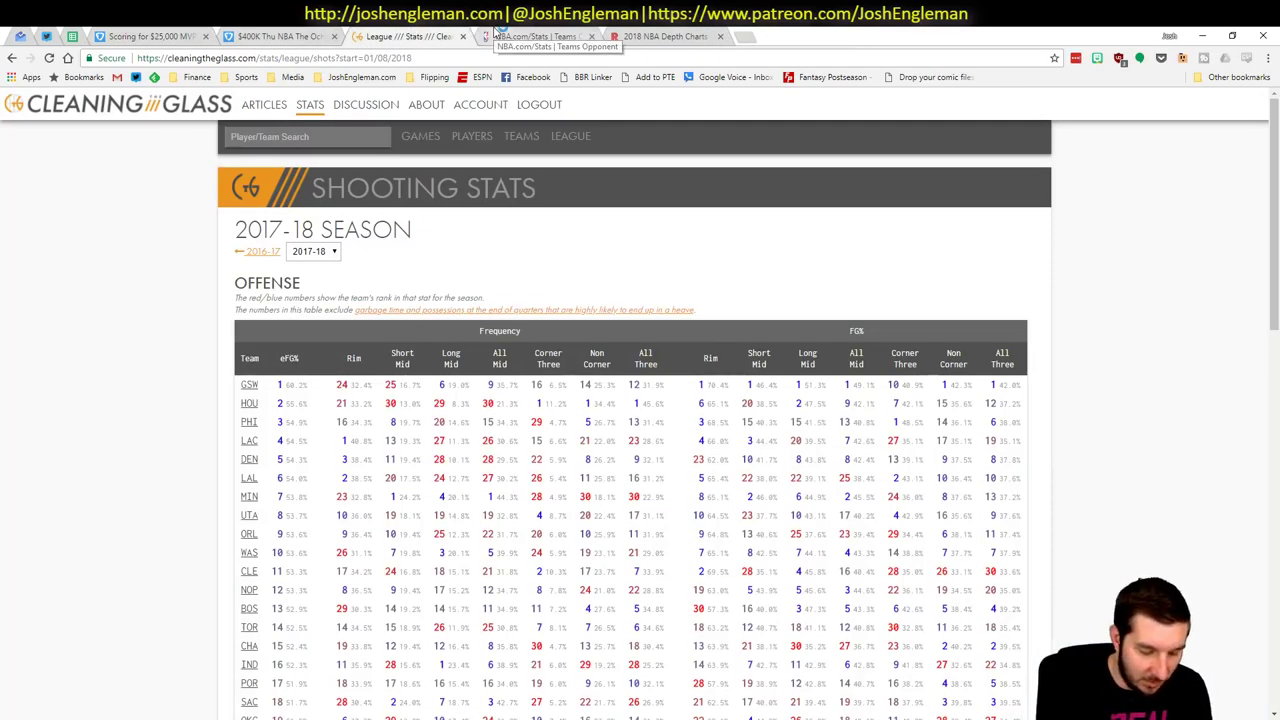
pyautogui.hotkey('ctrl', 't')
pyautogui.write('fantasyc')
pyautogui.press('Return')
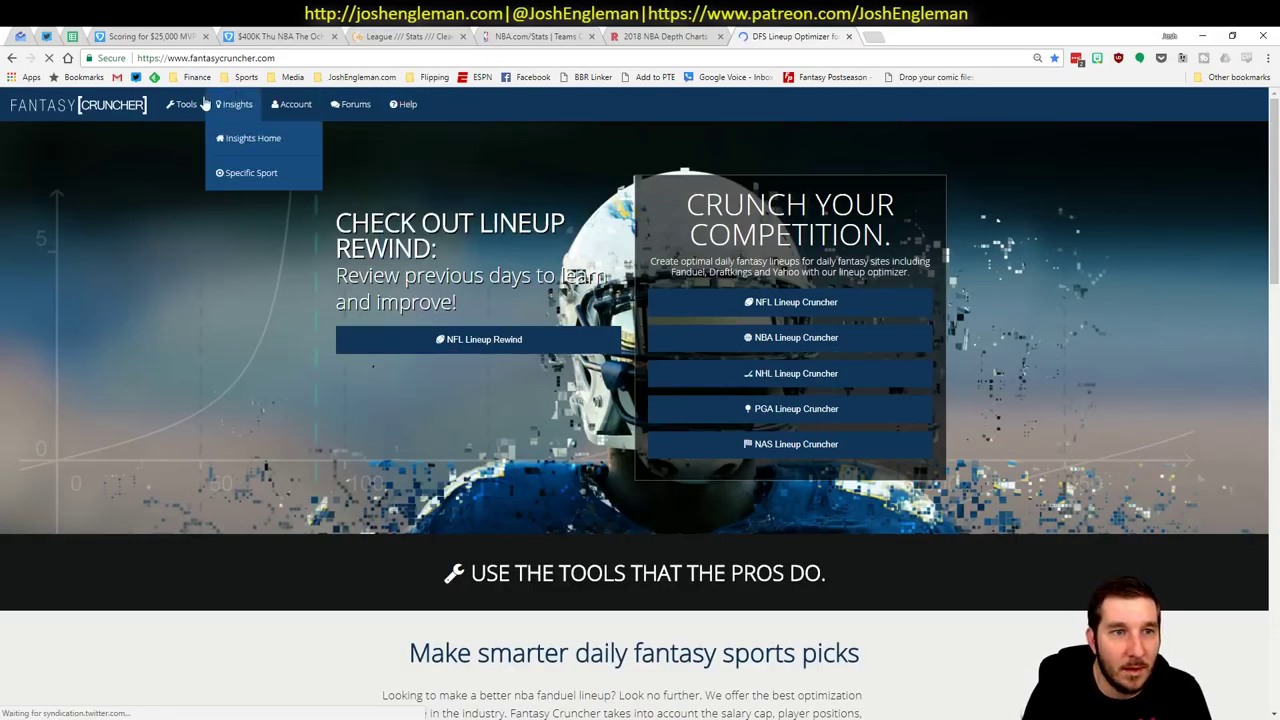
pyautogui.moveTo(183, 104)
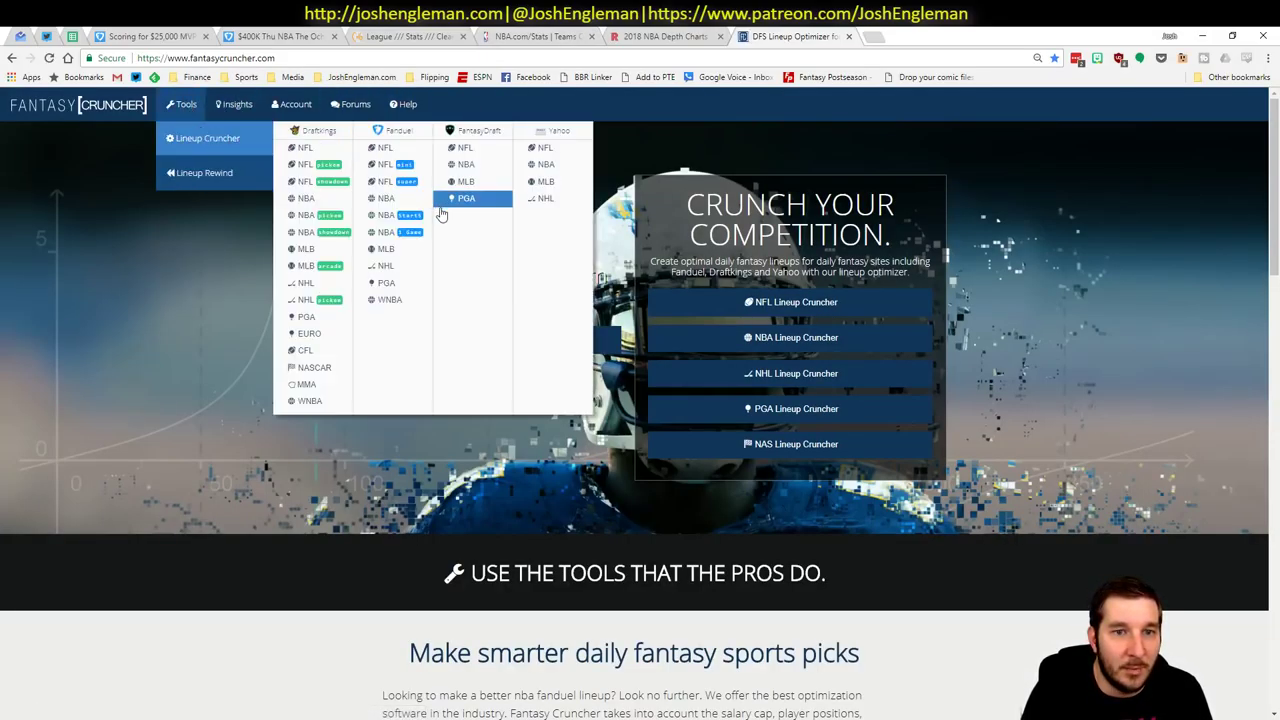
pyautogui.moveTo(200, 172)
pyautogui.click(405, 248)
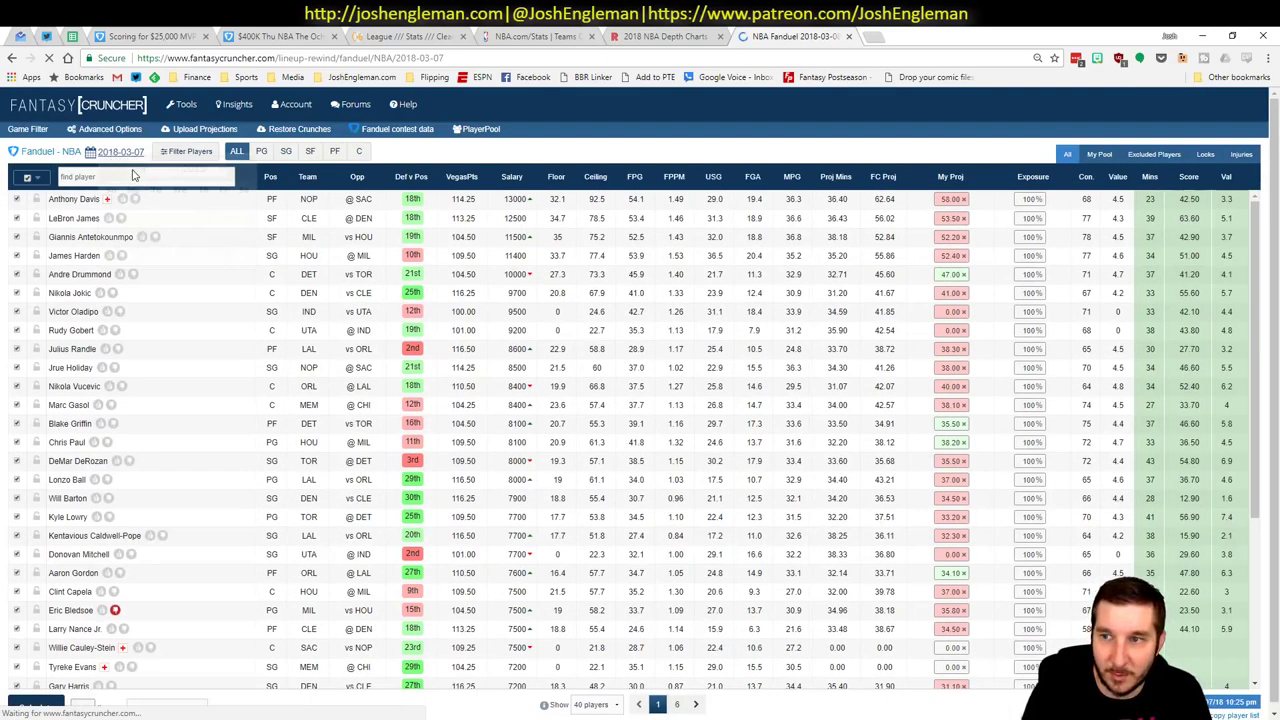
# - Choose March 7, 2018 as the Lineup Rewind date
pyautogui.click(131, 168)
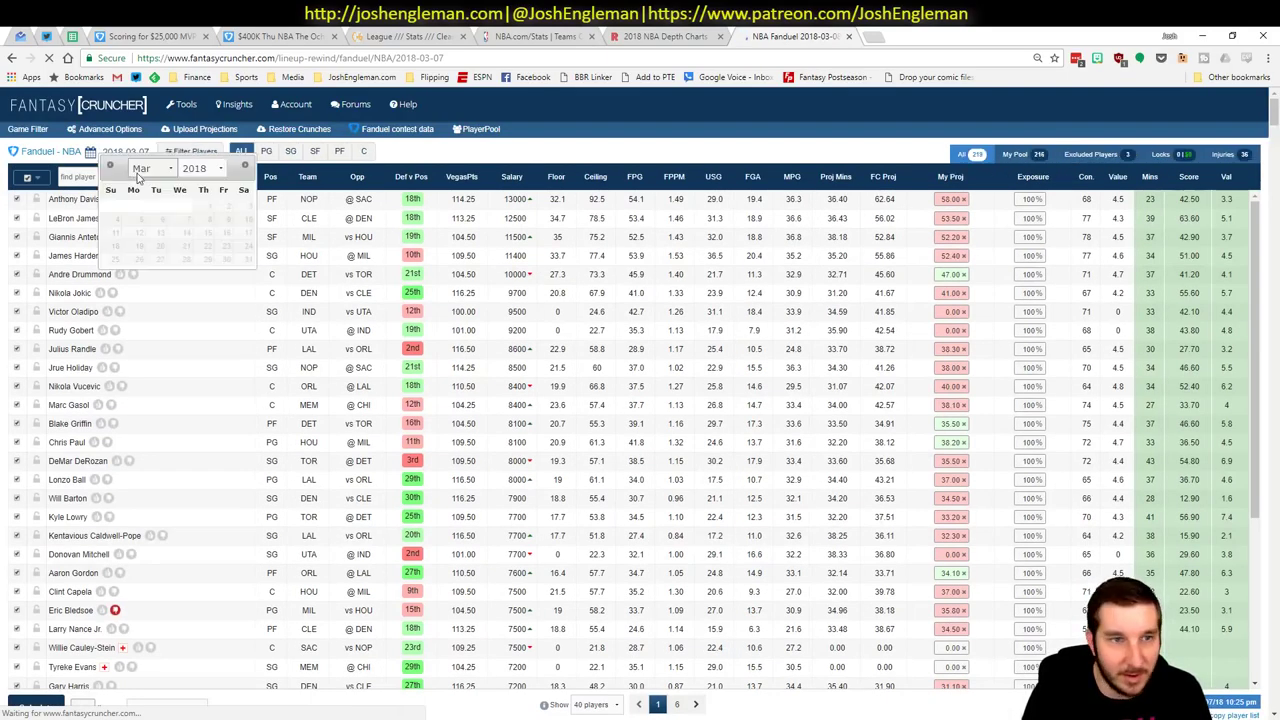
pyautogui.click(526, 150)
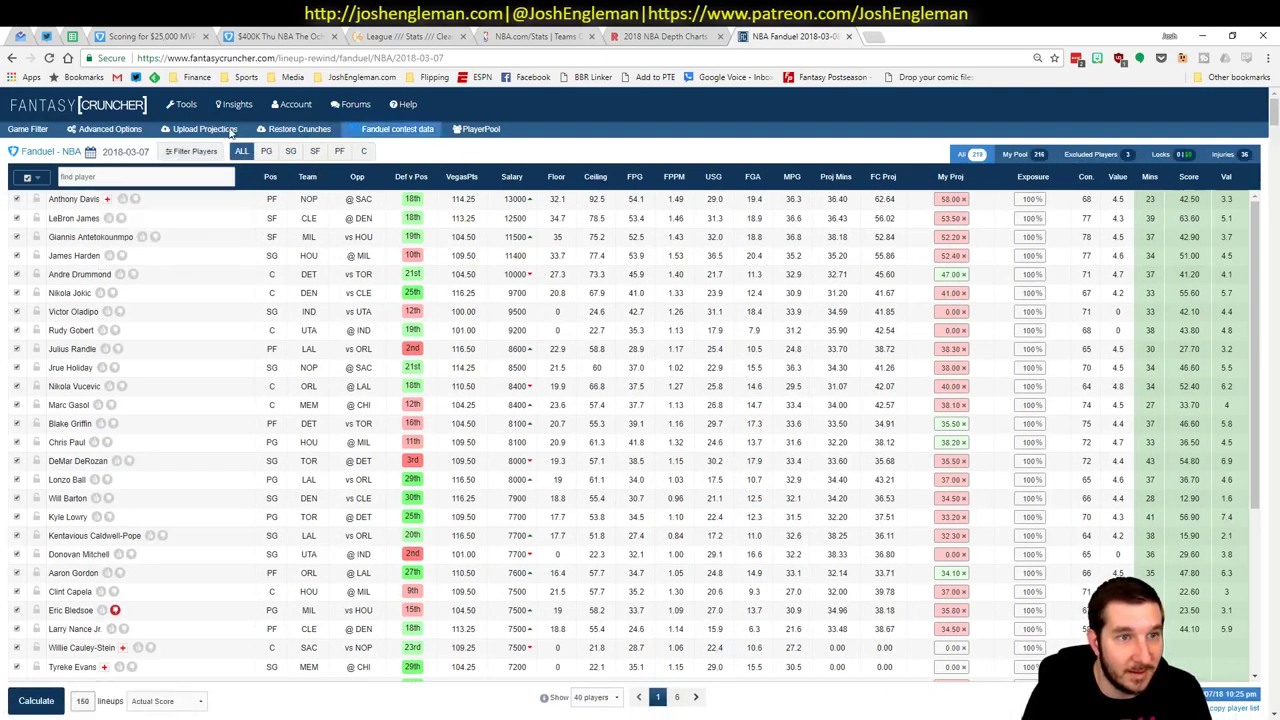
pyautogui.click(118, 152)
pyautogui.click(187, 218)
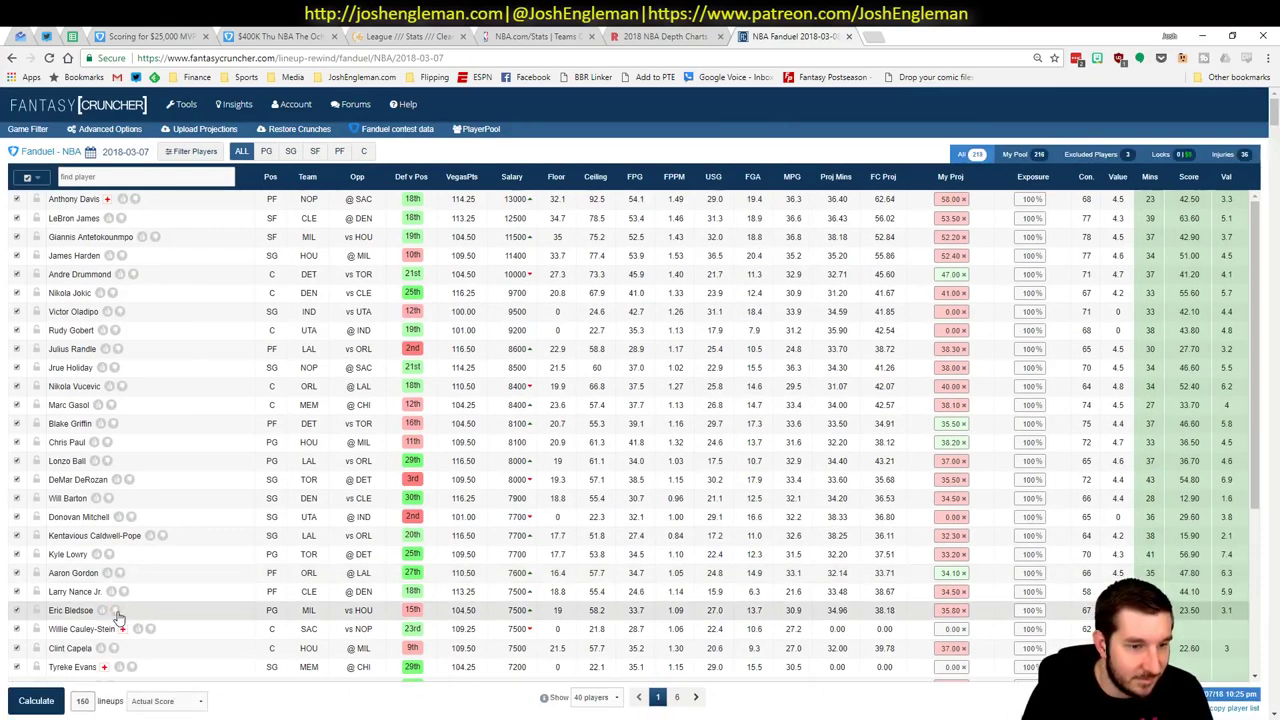
# - Calculate 100 lineups based on Actual Score and close the older crunch result
pyautogui.doubleClick(87, 704)
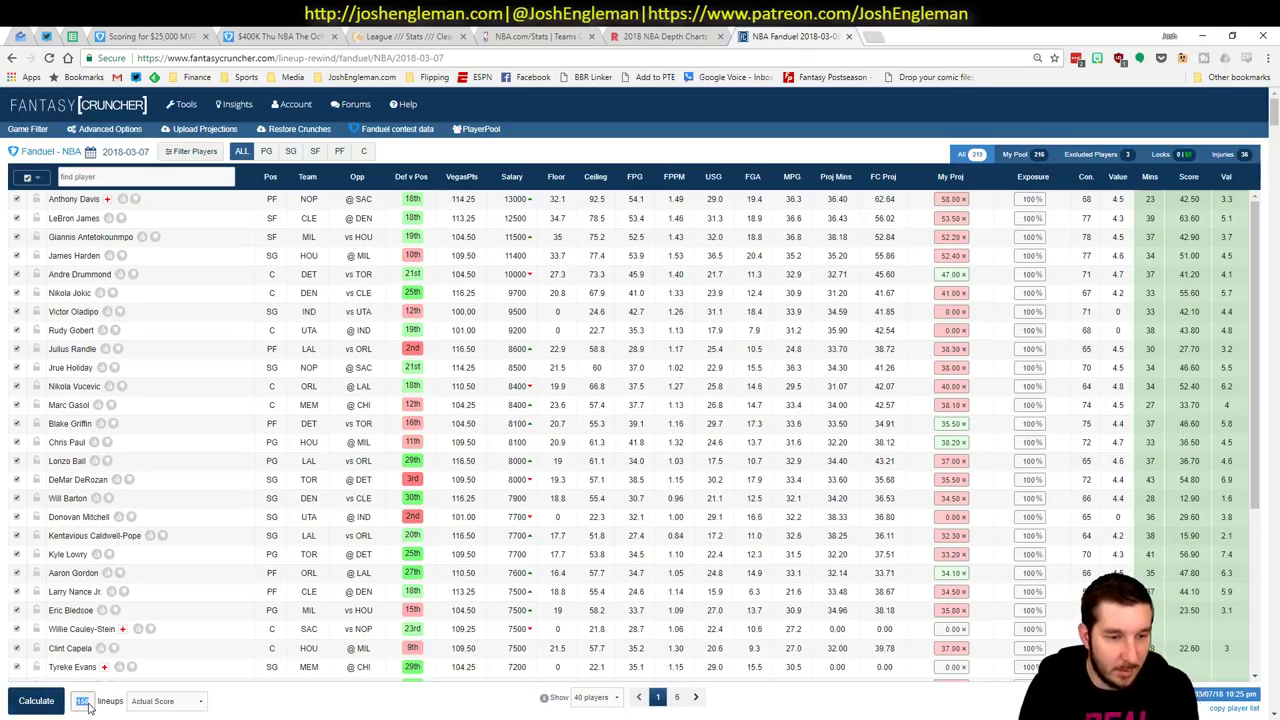
pyautogui.write('1')
pyautogui.click(36, 700)
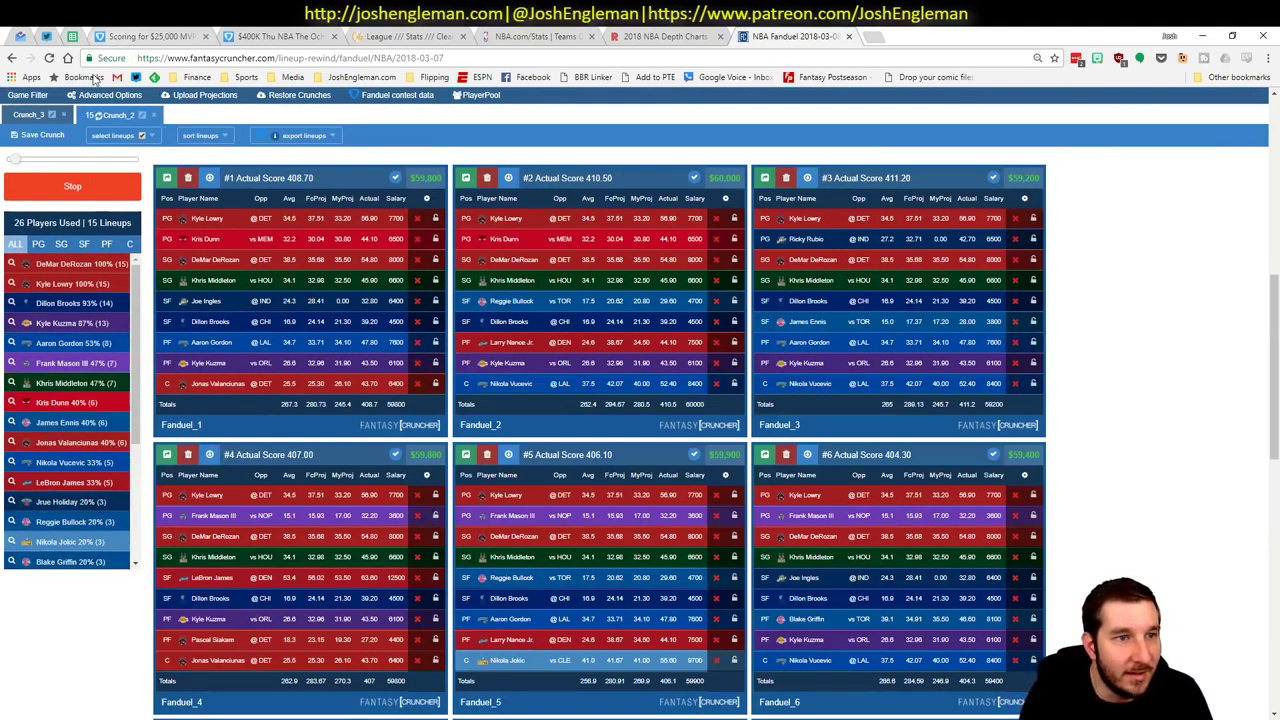
pyautogui.click(64, 115)
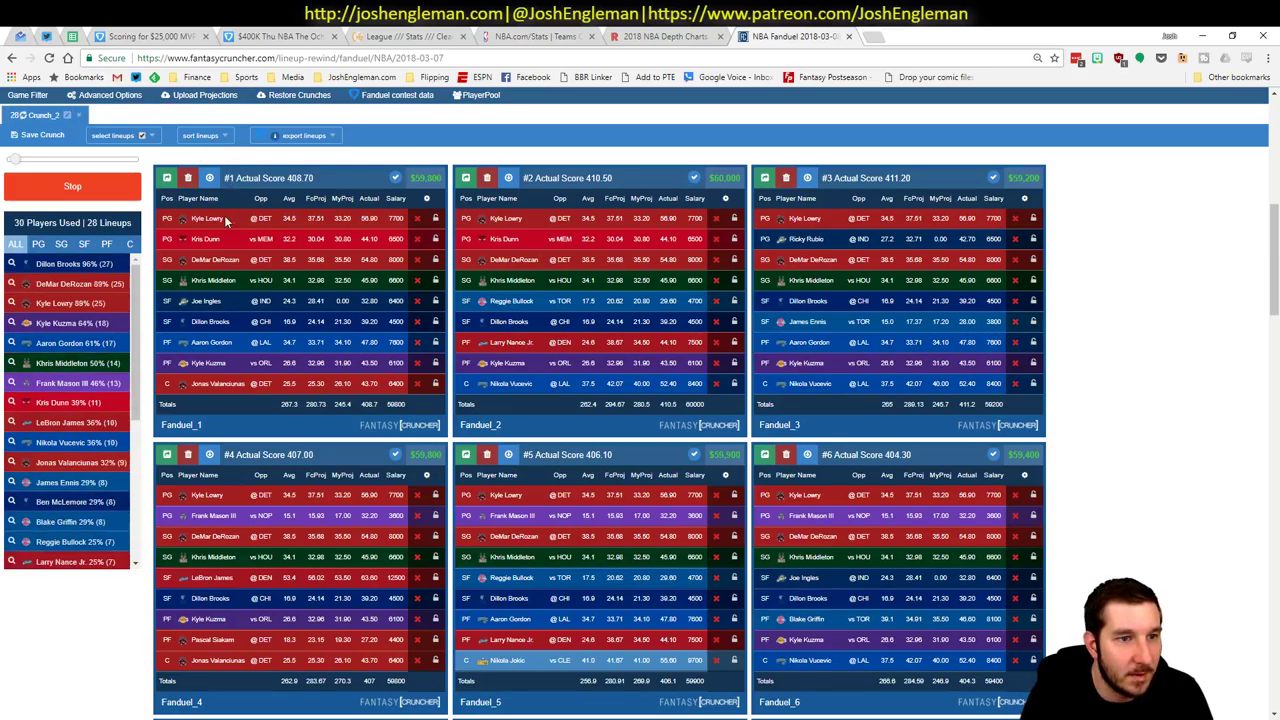
# - Set the randomness to 0% in the advanced options, keeping 1 unique player, and rerun the lineup calculation
pyautogui.scroll(10, 400, 300)
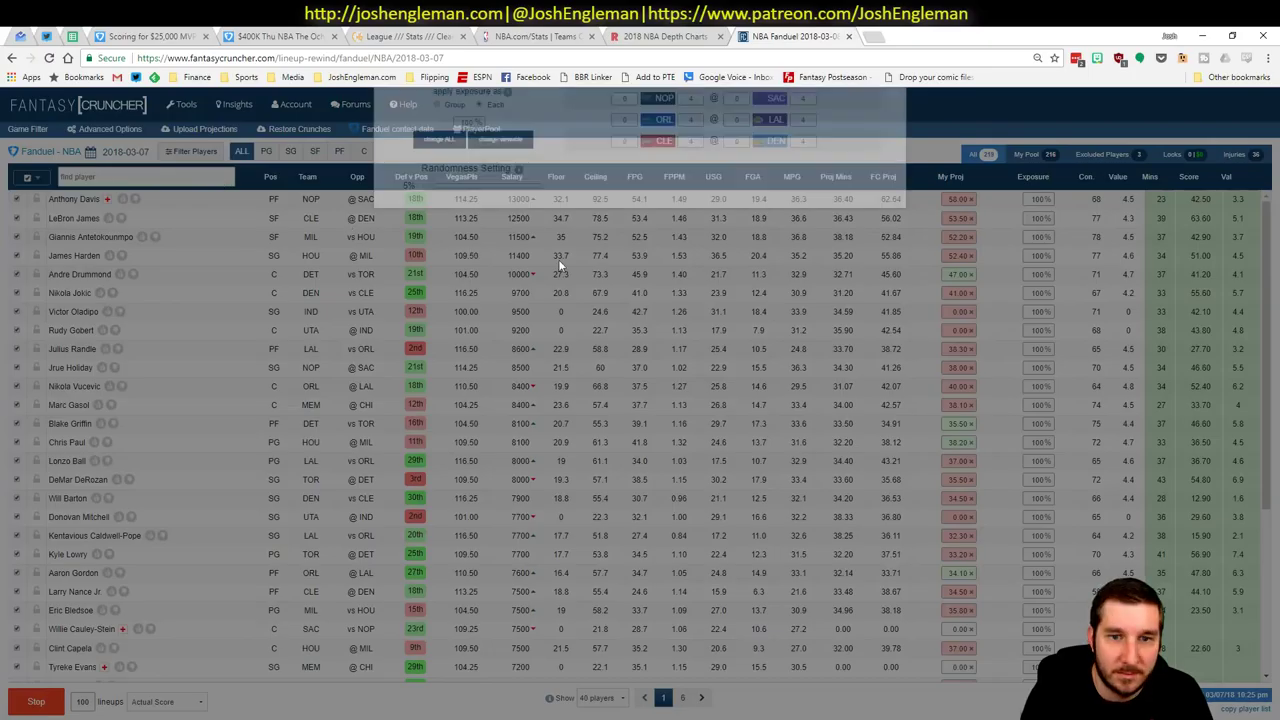
pyautogui.click(473, 232)
pyautogui.click(470, 248)
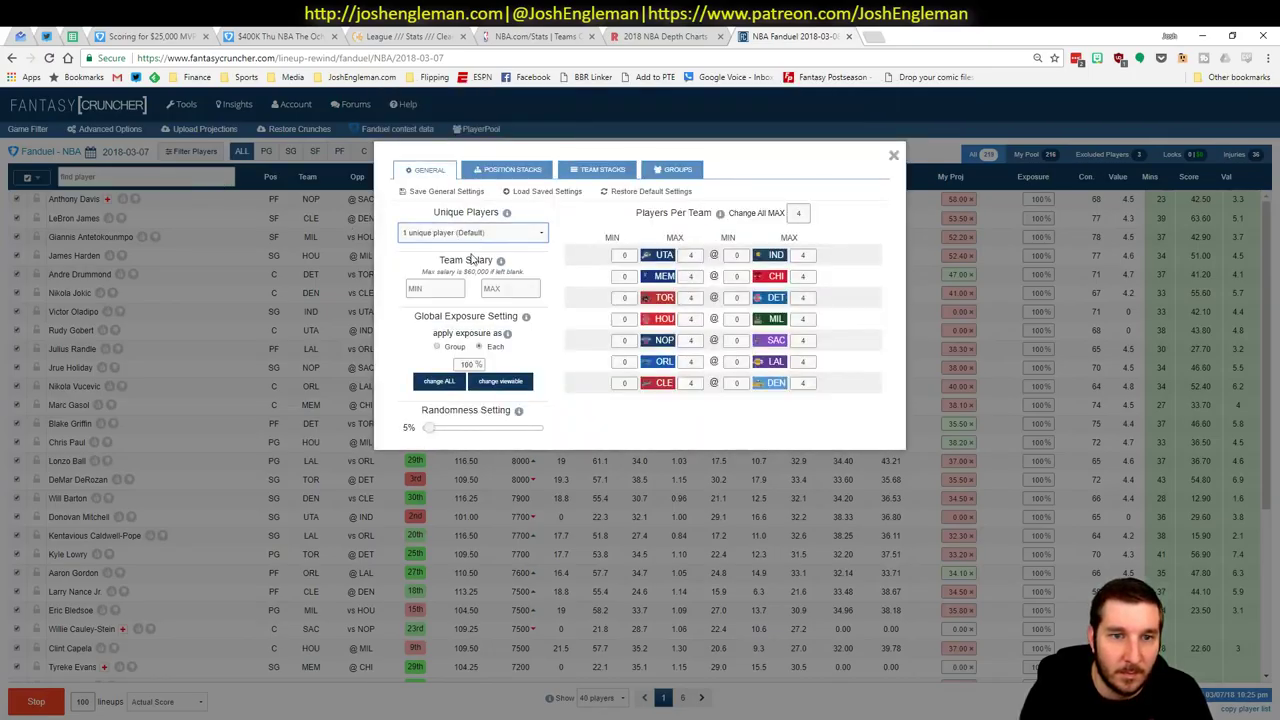
pyautogui.moveTo(432, 428); pyautogui.dragTo(422, 428)
pyautogui.click(894, 157)
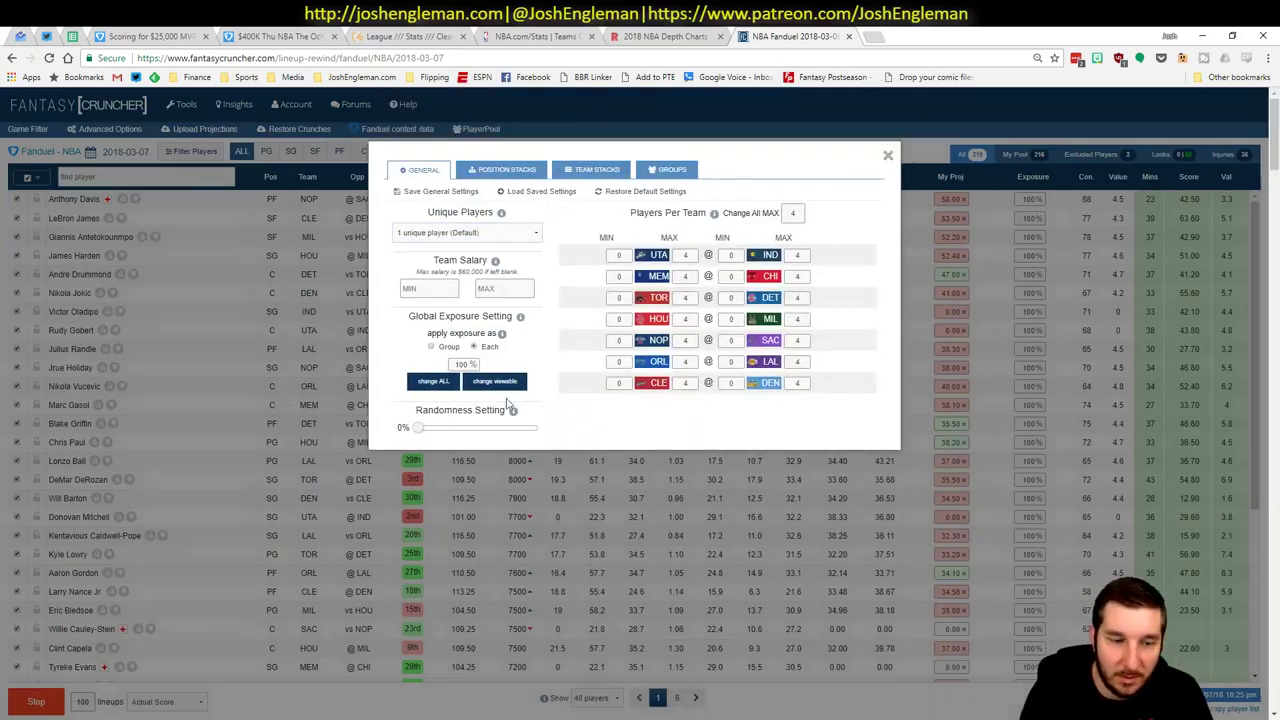
pyautogui.click(60, 703)
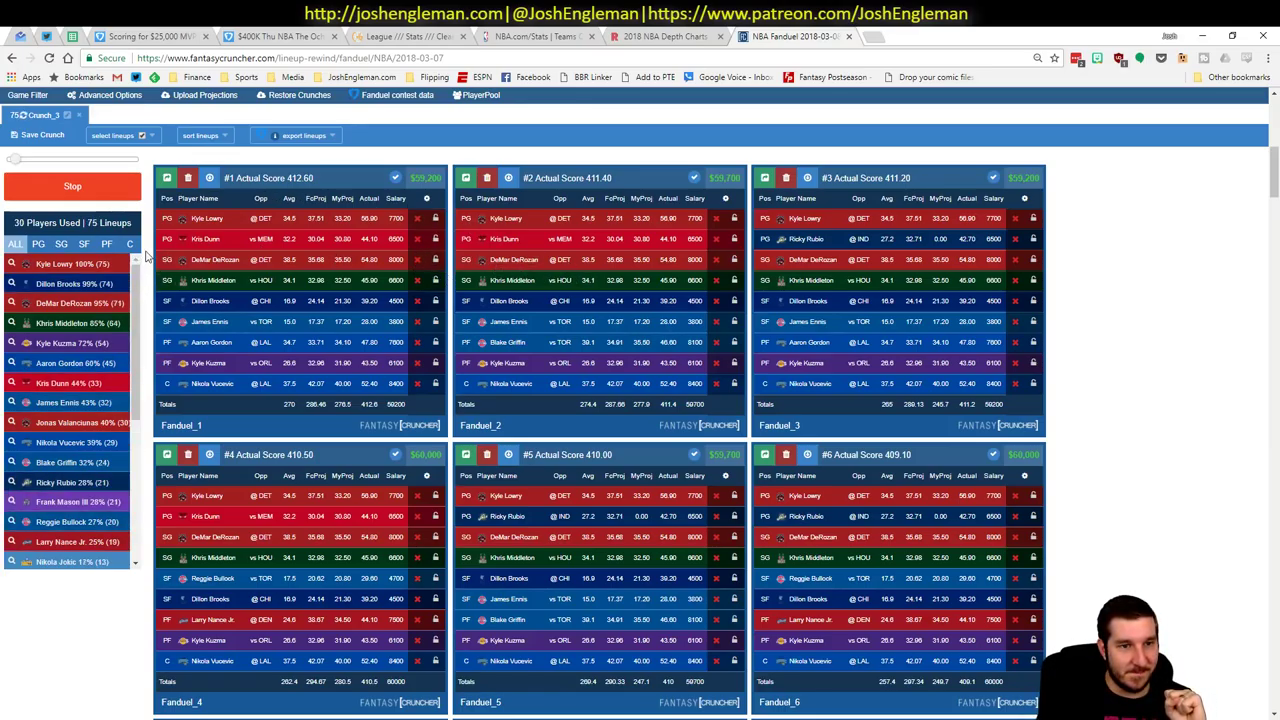
# - Review the point guards used in the calculated lineups and filter the player list to PG
pyautogui.click(38, 245)
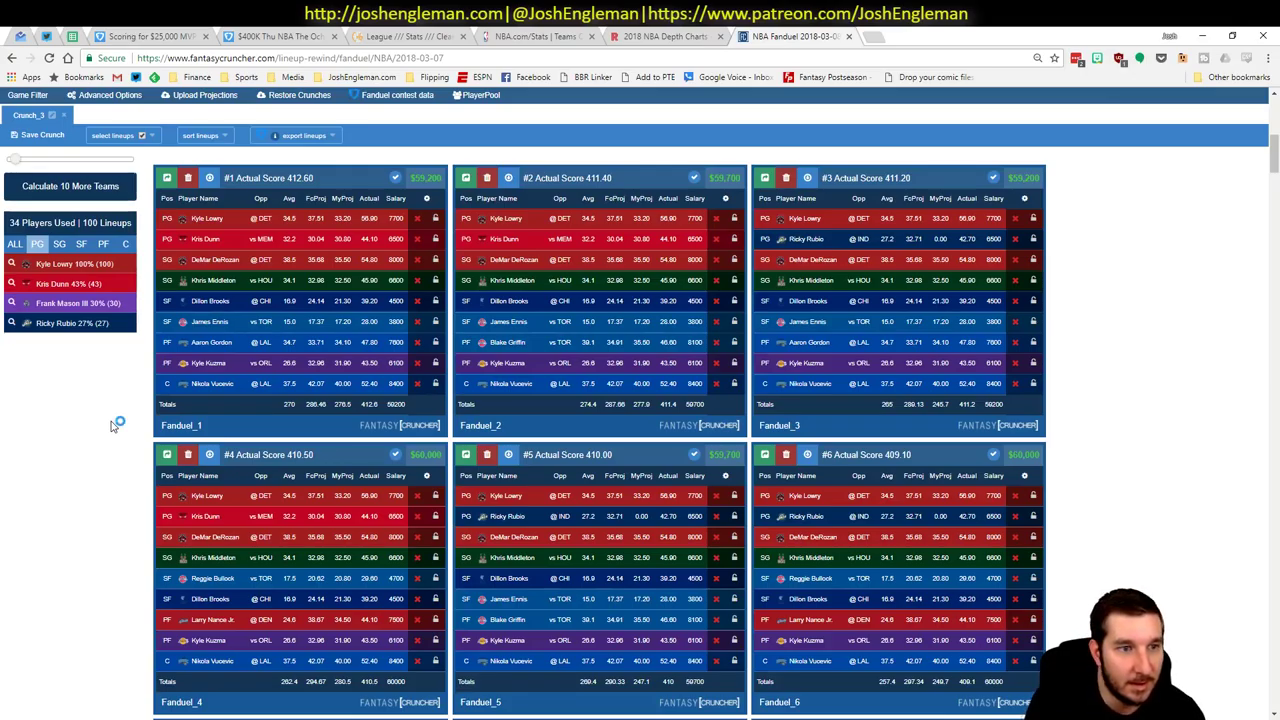
pyautogui.scroll(10, 100, 354)
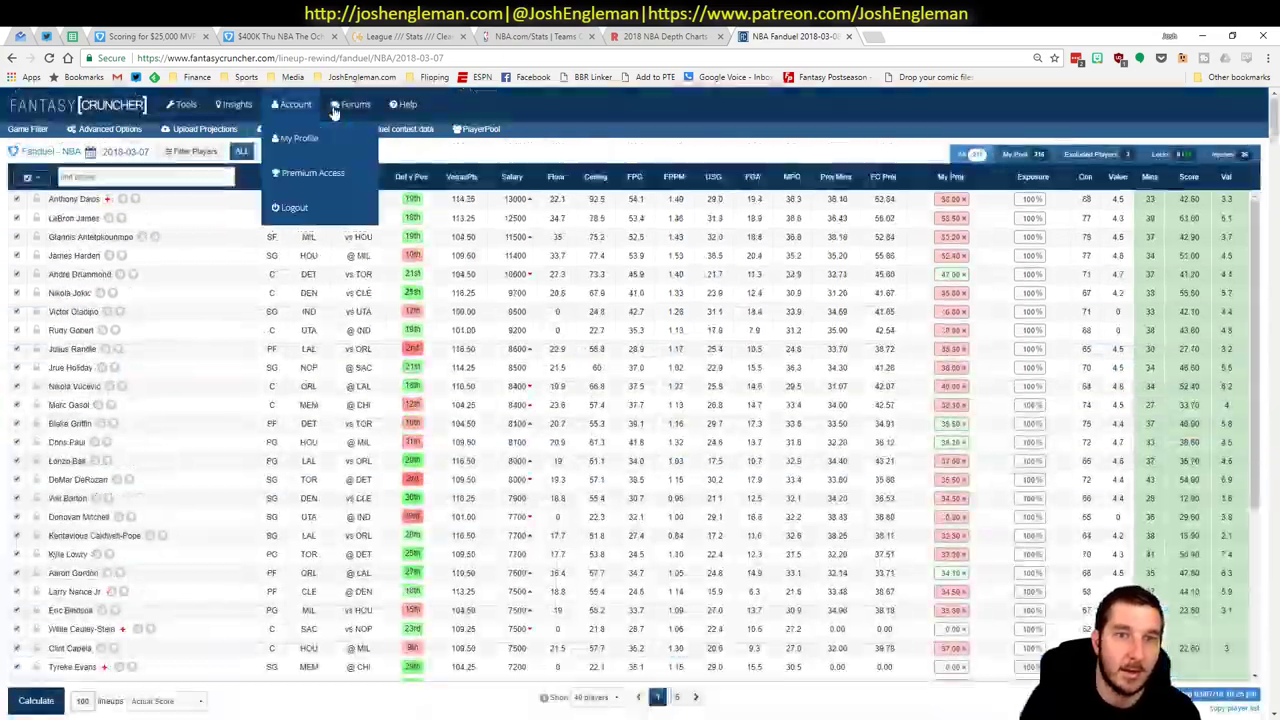
pyautogui.click(266, 151)
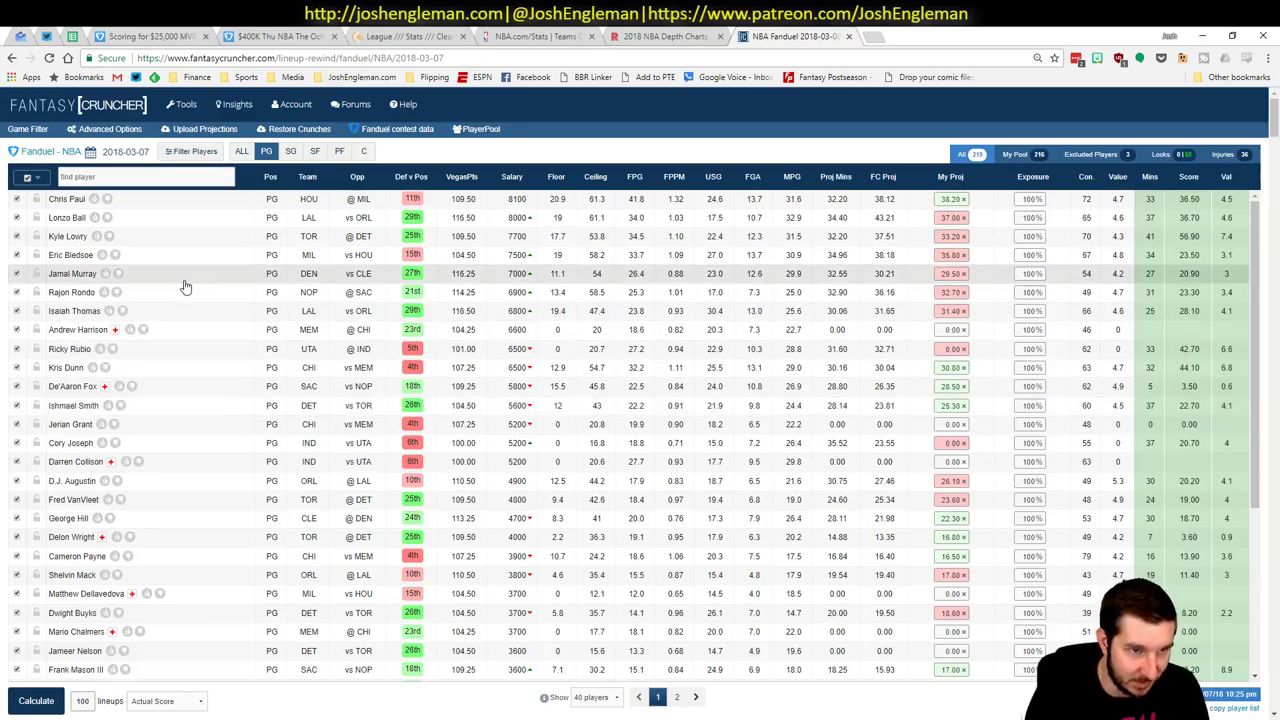
# - Filter the player list to SG and compare it with the shooting guards used in the calculated lineups
pyautogui.click(290, 151)
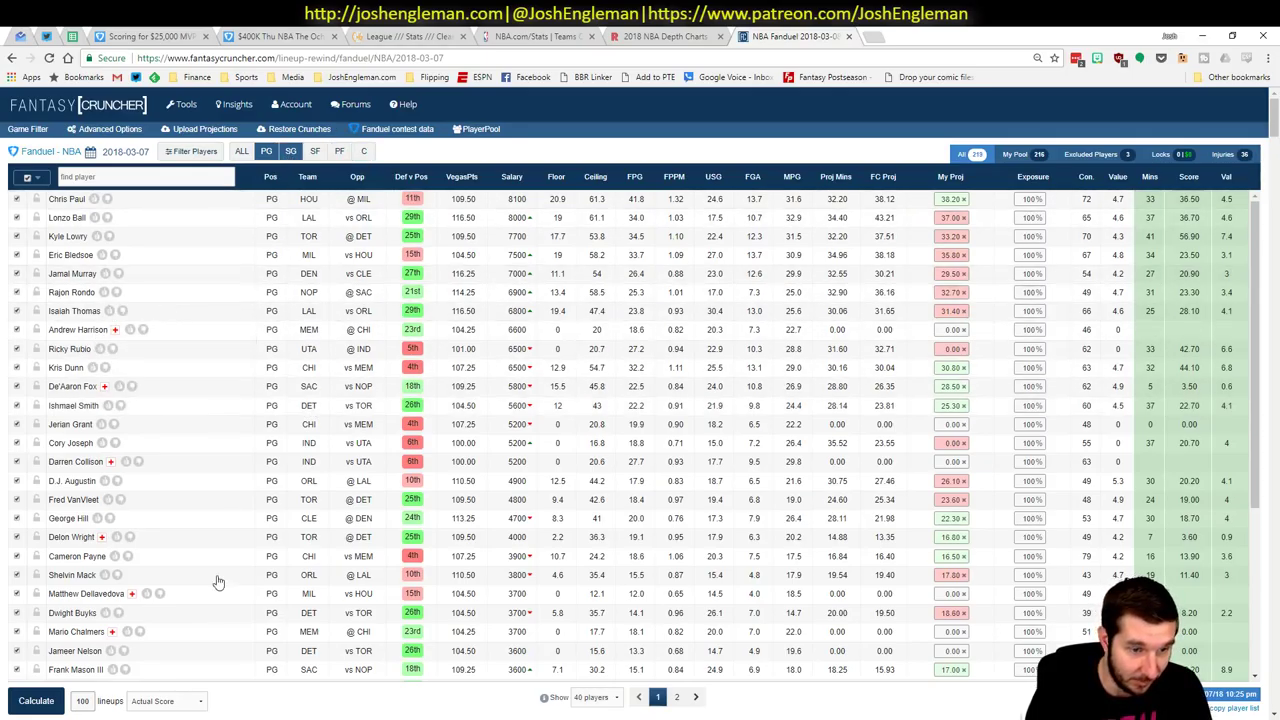
pyautogui.scroll(-6, 280, 716)
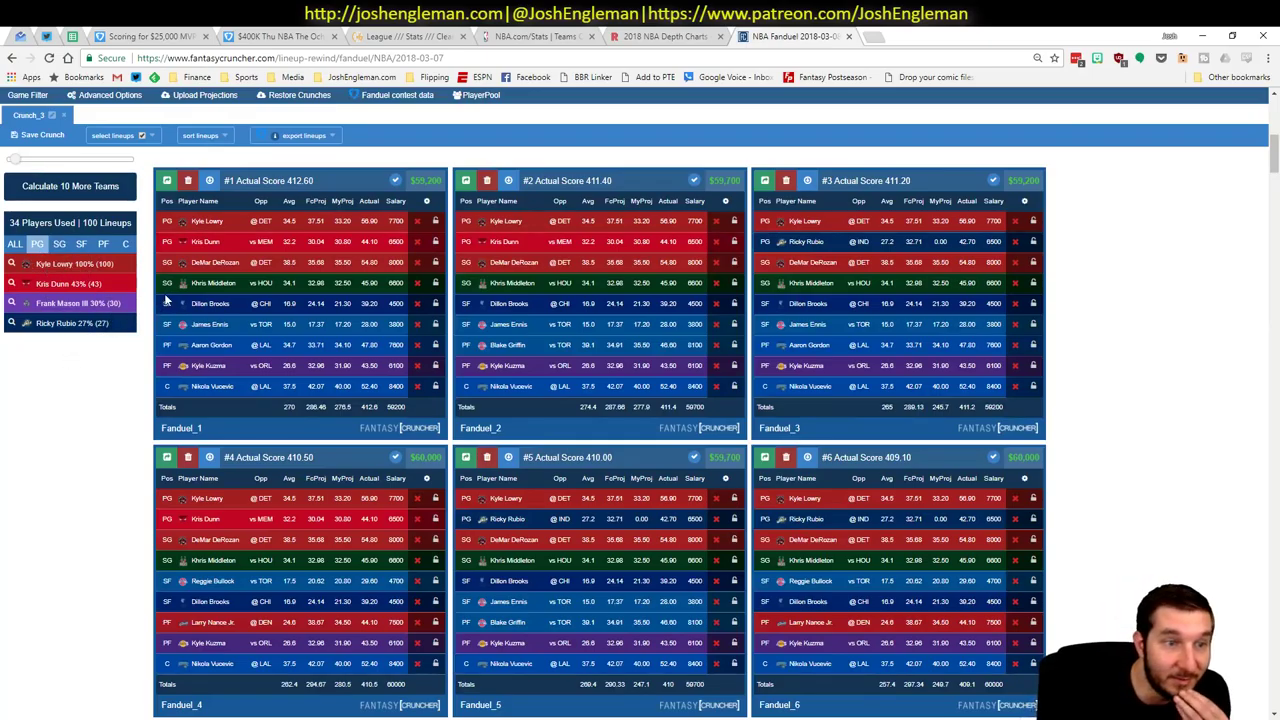
pyautogui.click(60, 244)
pyautogui.scroll(2, 97, 429)
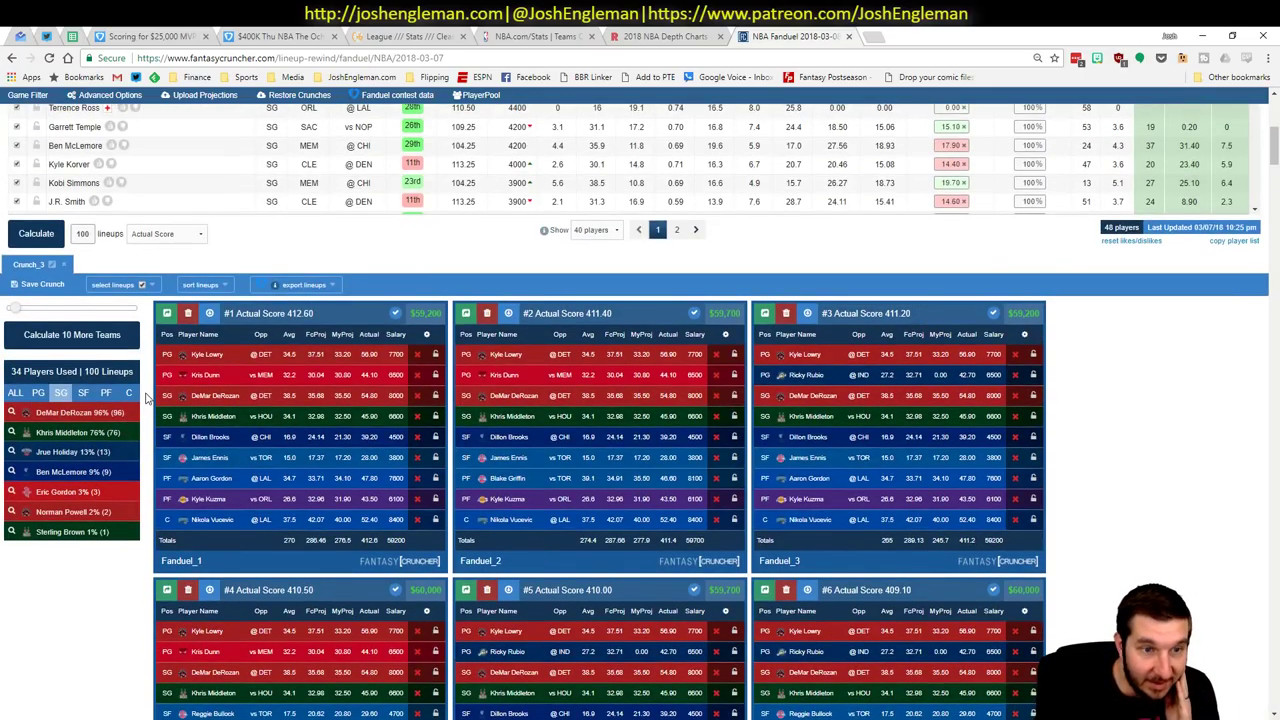
pyautogui.scroll(5, 160, 400)
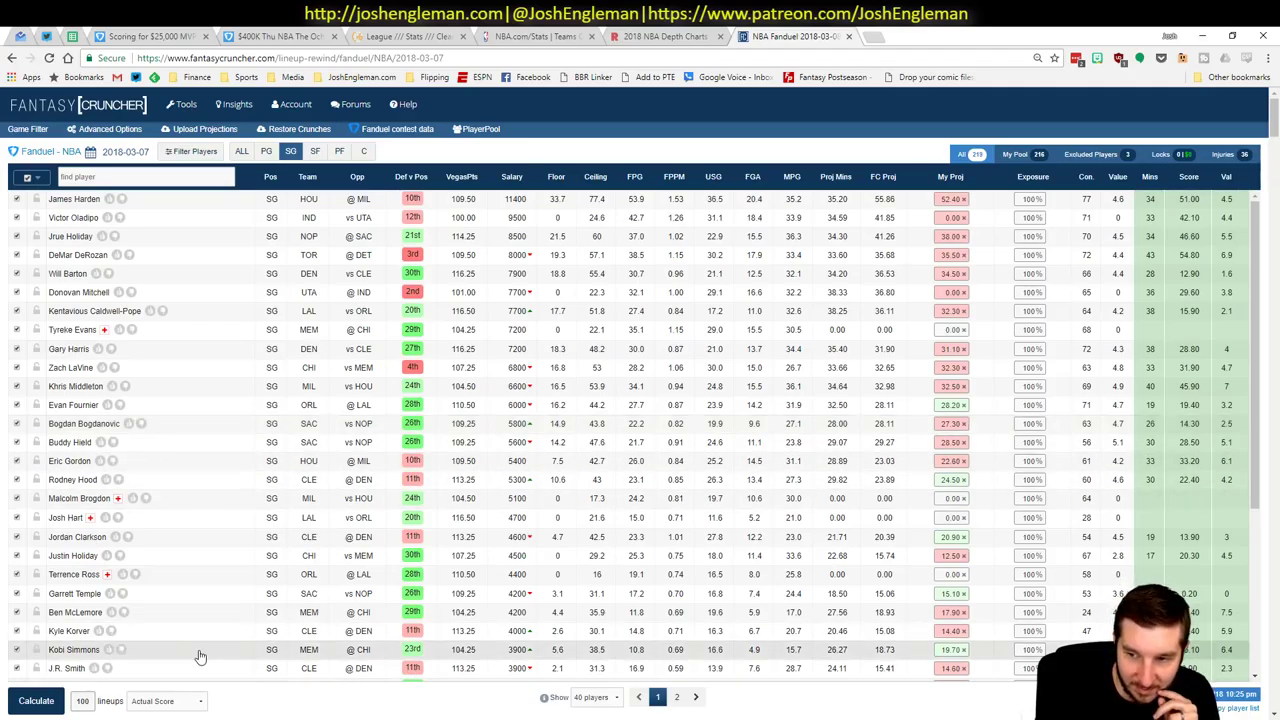
pyautogui.scroll(-5, 200, 656)
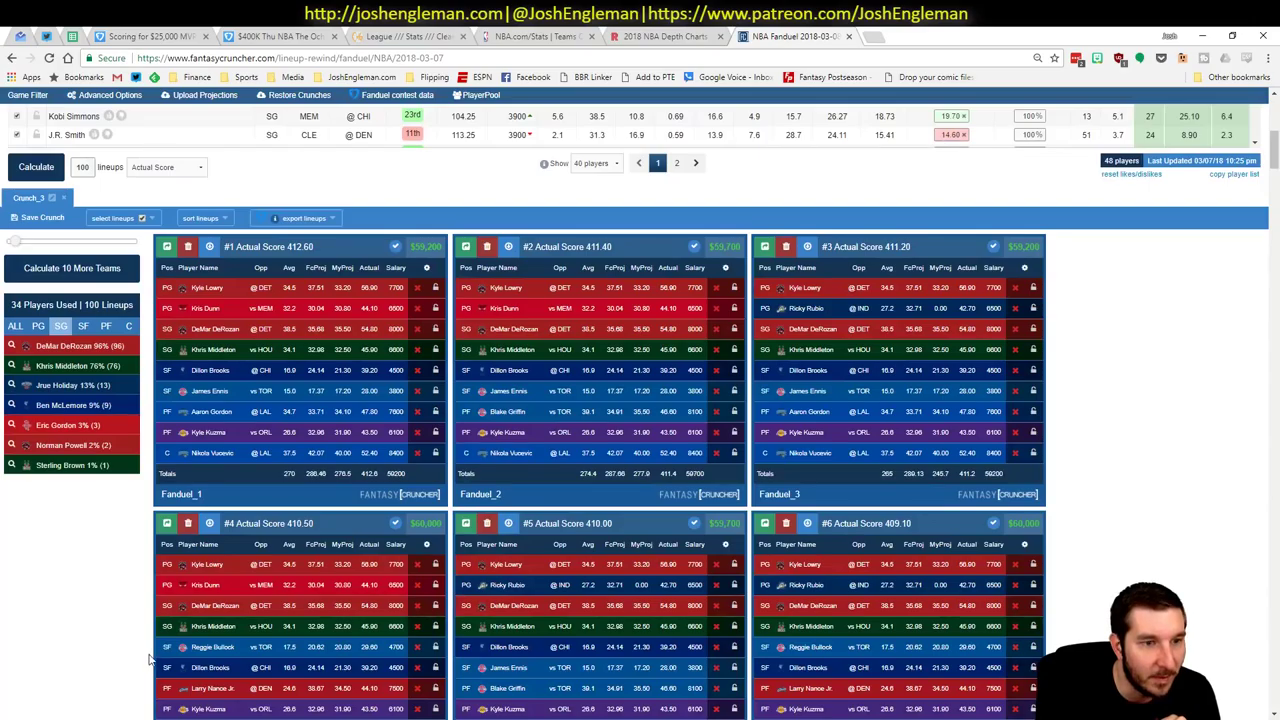
# - Show the small forwards in both the lineup exposures and the player list, and include E'Twaun Moore in the player pool
pyautogui.click(83, 327)
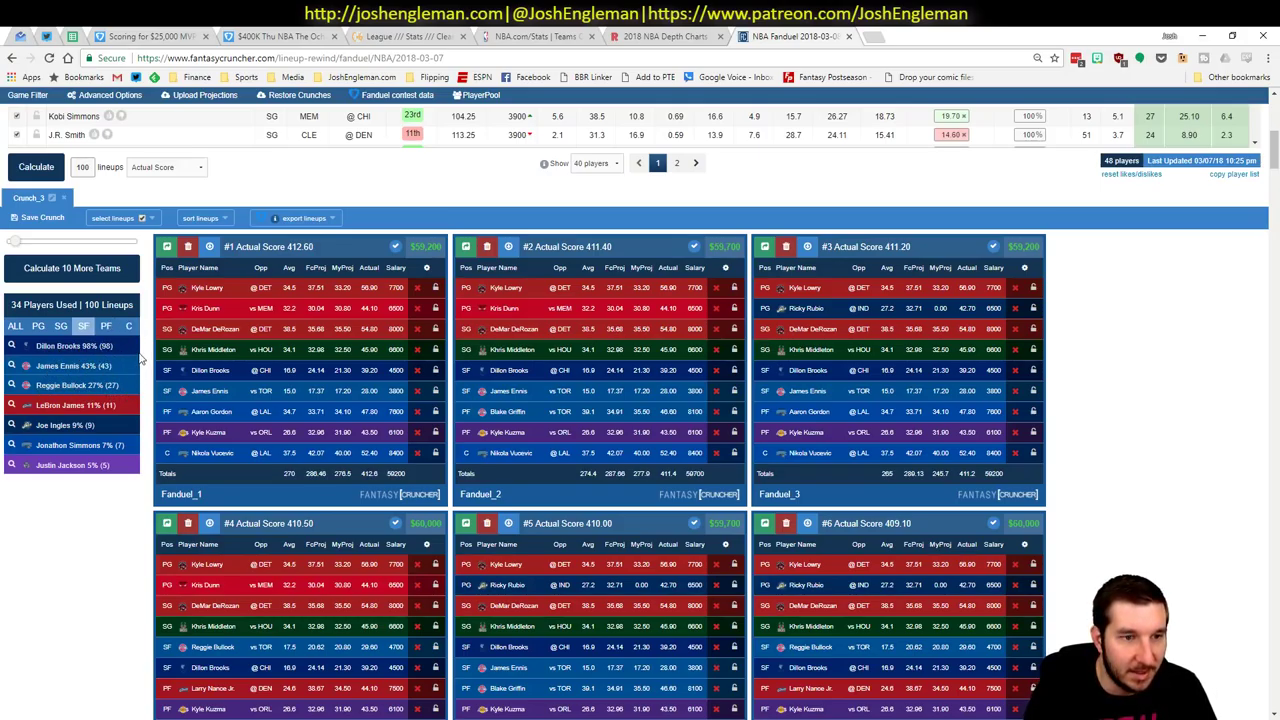
pyautogui.scroll(6, 262, 210)
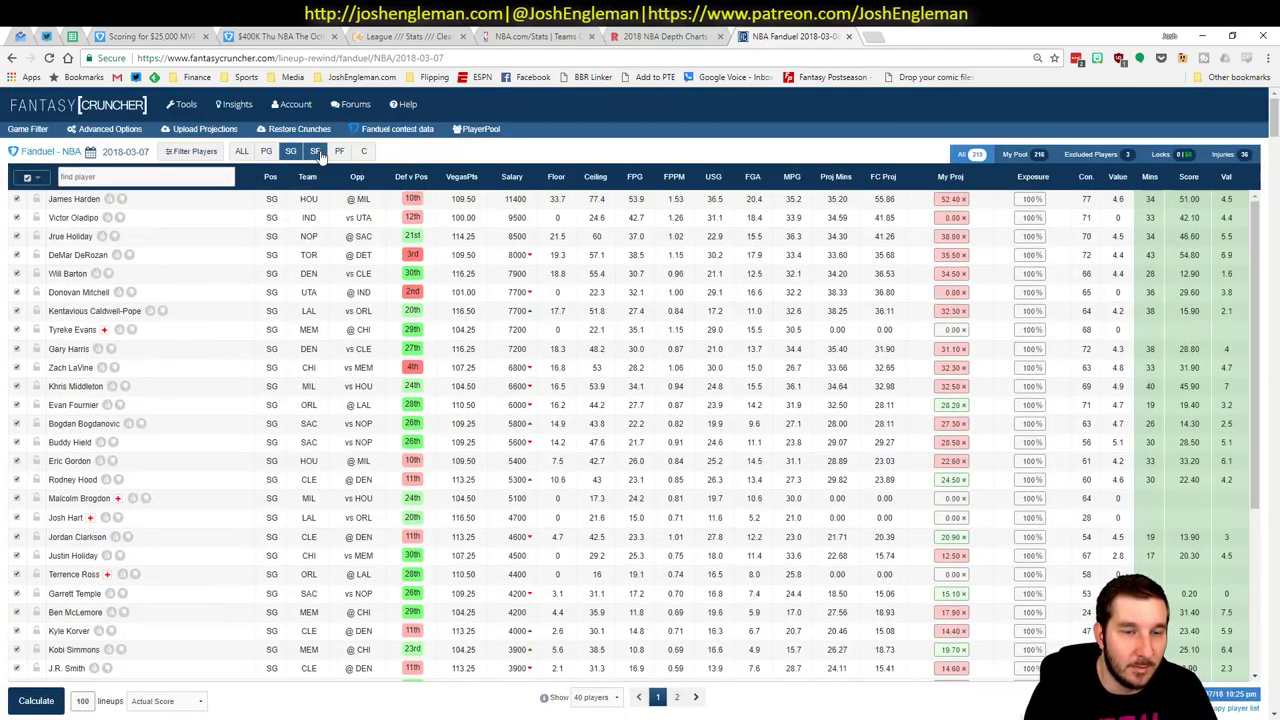
pyautogui.click(316, 151)
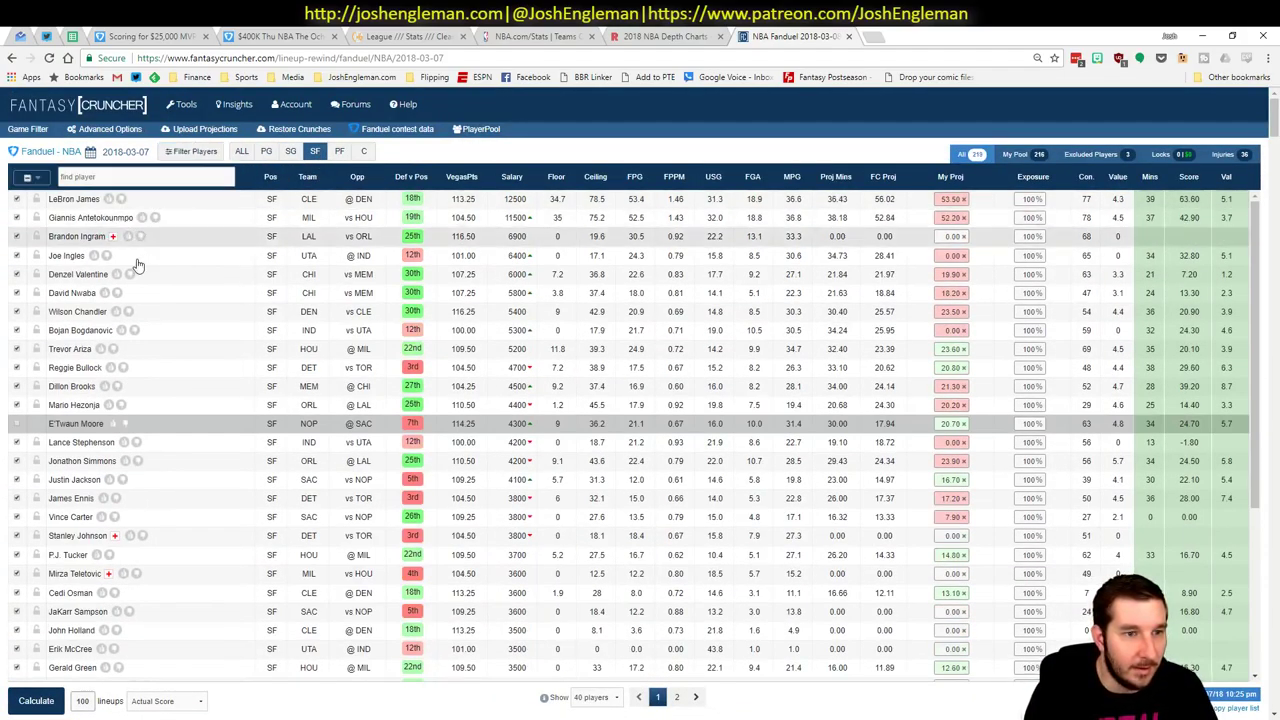
pyautogui.click(16, 423)
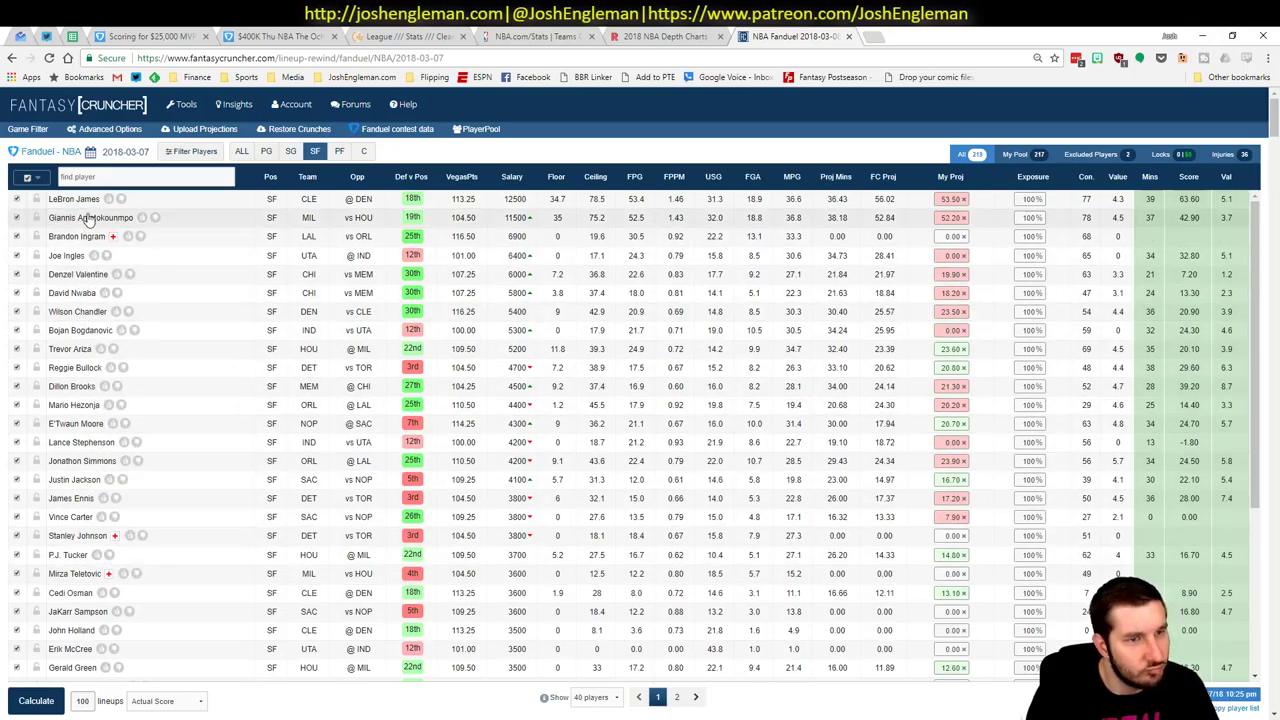
pyautogui.scroll(-1, 201, 298)
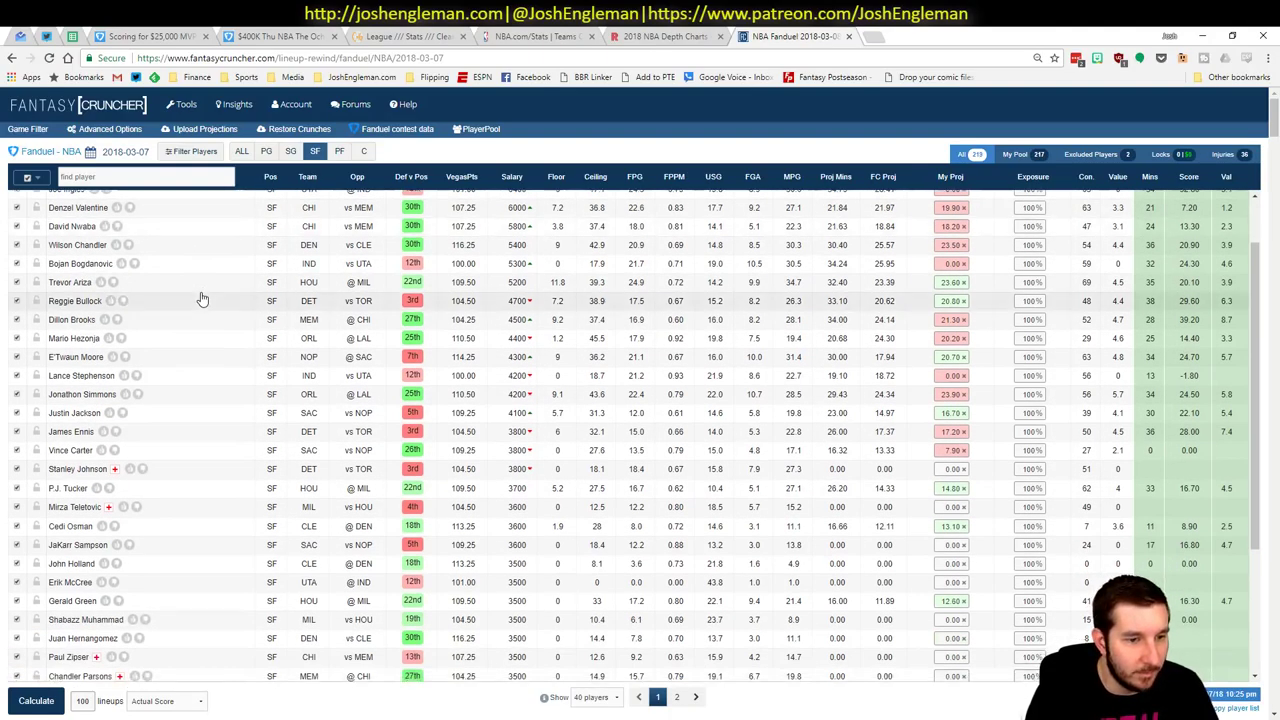
# - Sort the small forwards by My Proj in descending order and compare them with those used in the calculated lineups
pyautogui.scroll(-3, 201, 298)
pyautogui.scroll(4, 830, 307)
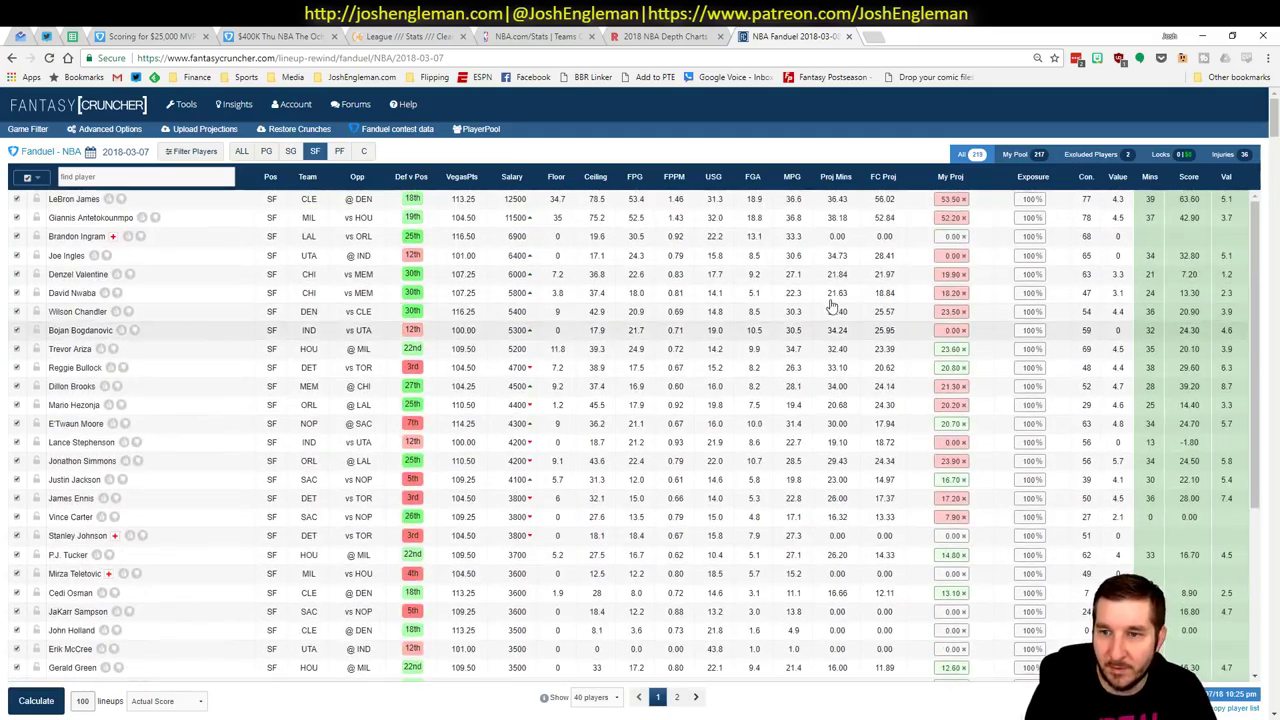
pyautogui.click(950, 176)
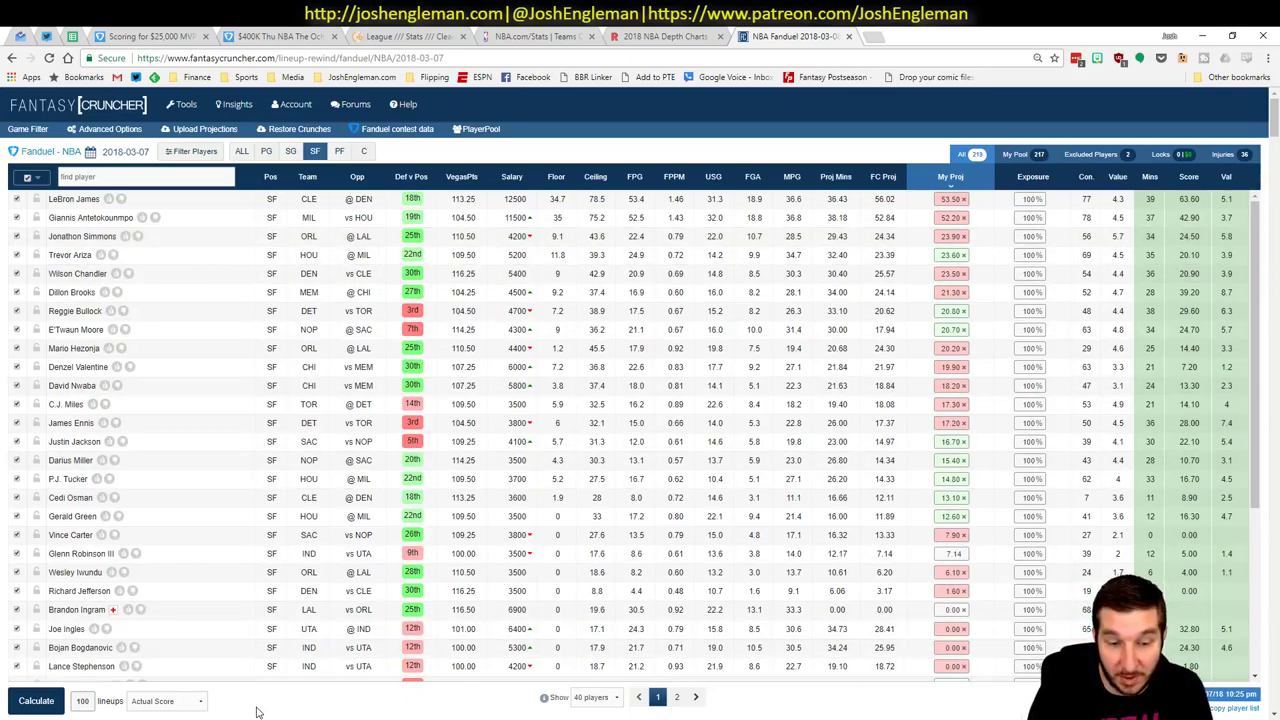
pyautogui.scroll(-4, 257, 700)
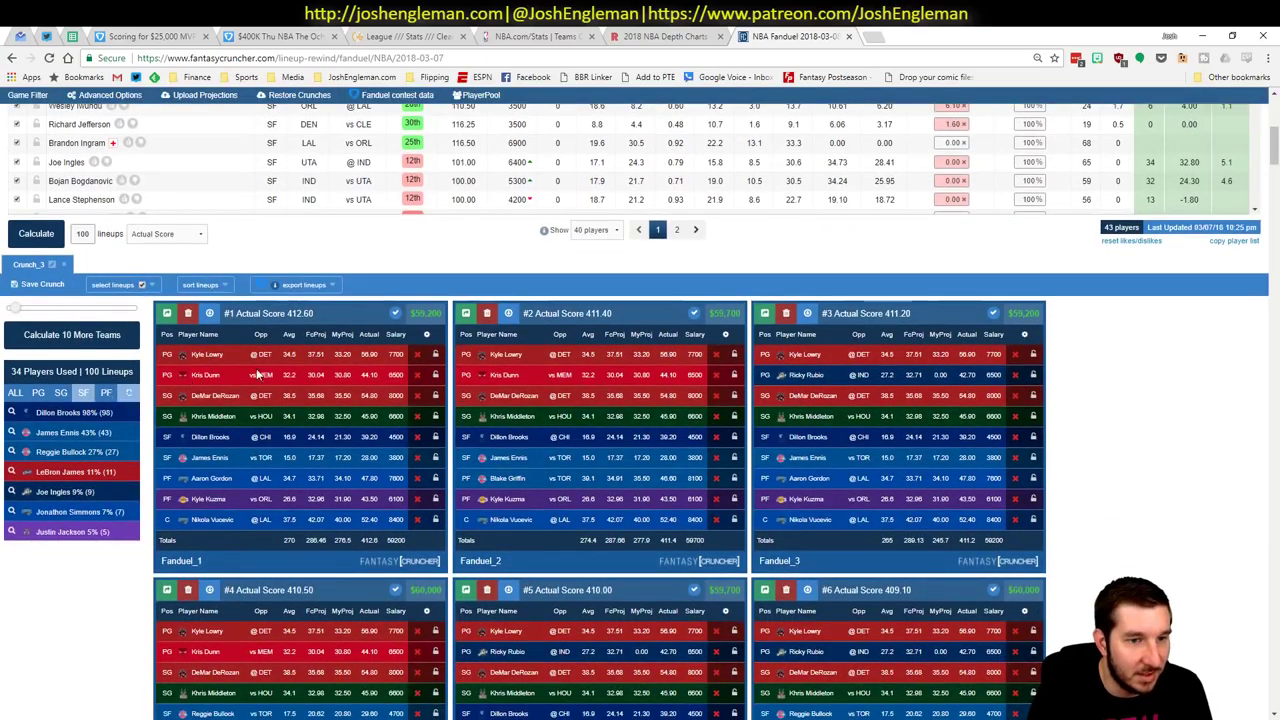
pyautogui.scroll(5, 205, 370)
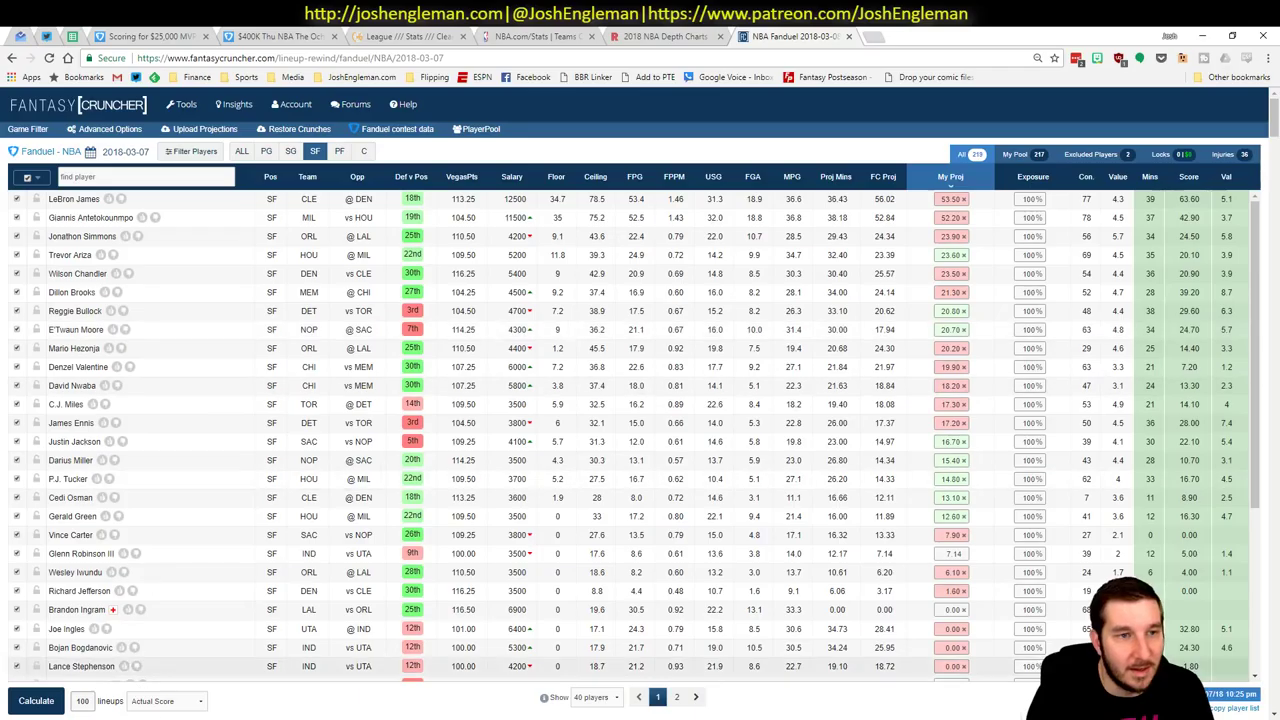
pyautogui.scroll(-3, 245, 702)
pyautogui.scroll(-4, 240, 699)
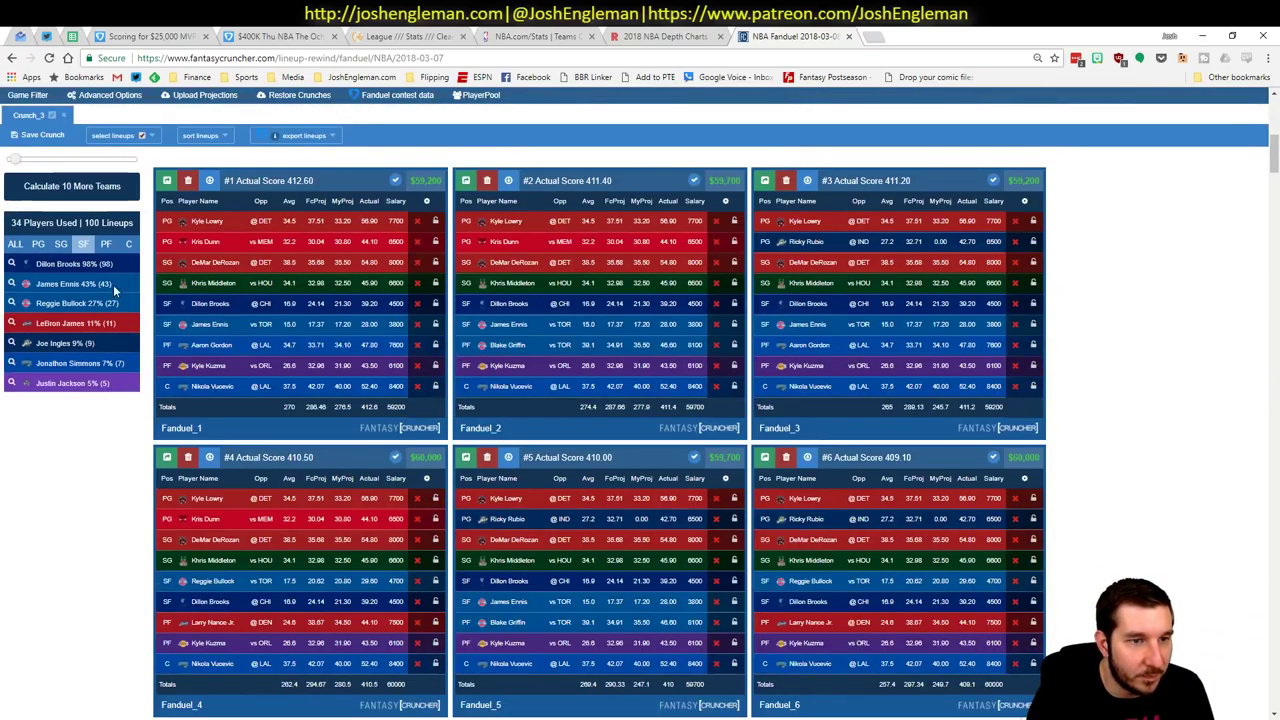
# - Show the power forwards in the lineup exposures and filter the player list to PF
pyautogui.click(103, 244)
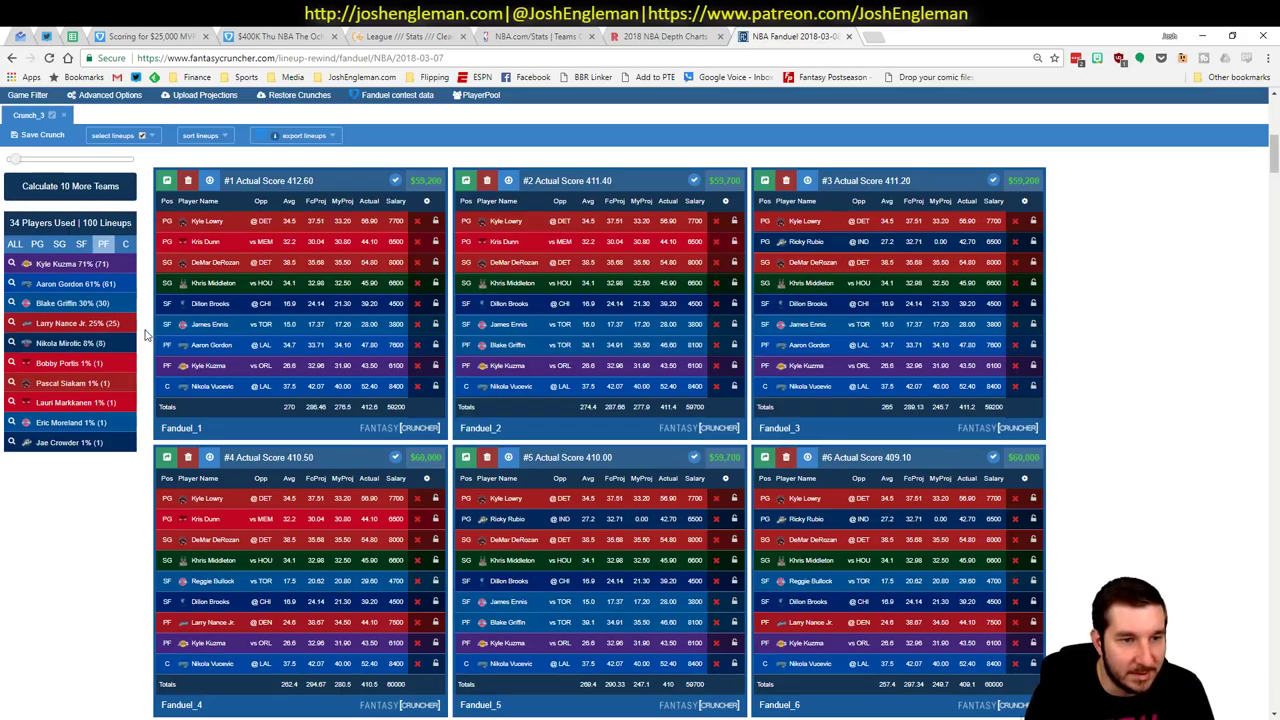
pyautogui.scroll(10, 150, 330)
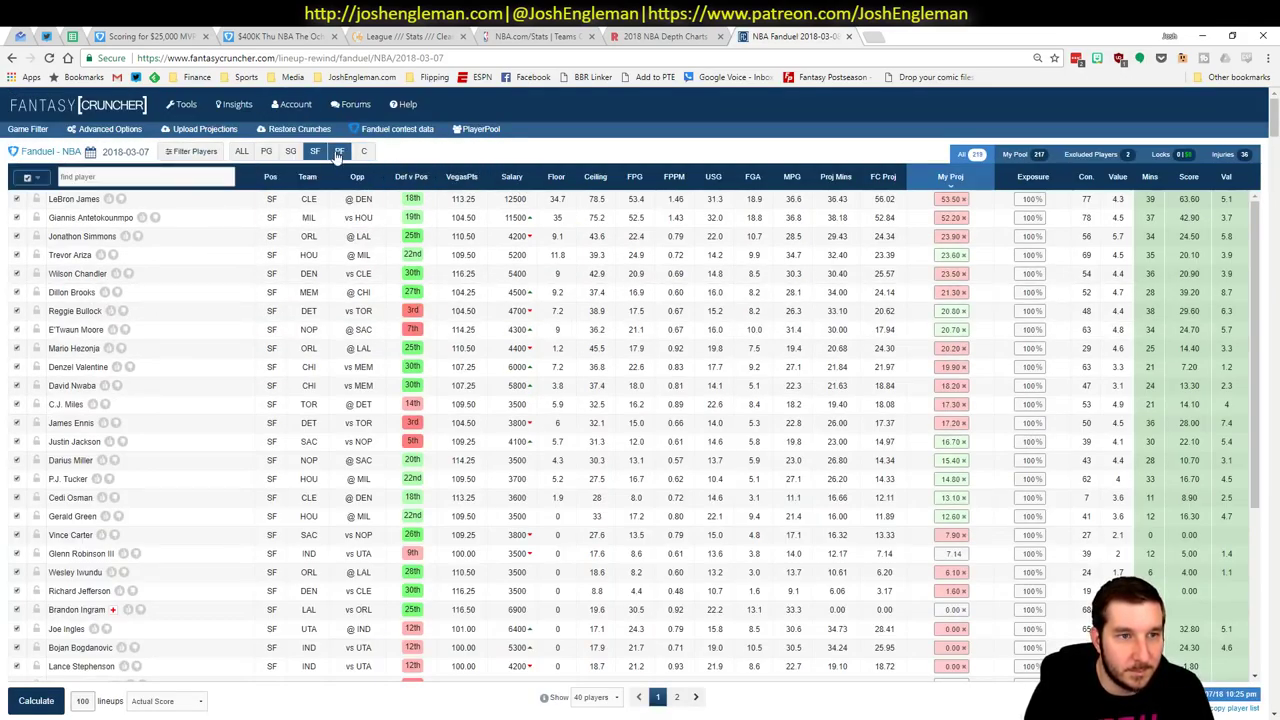
pyautogui.click(337, 154)
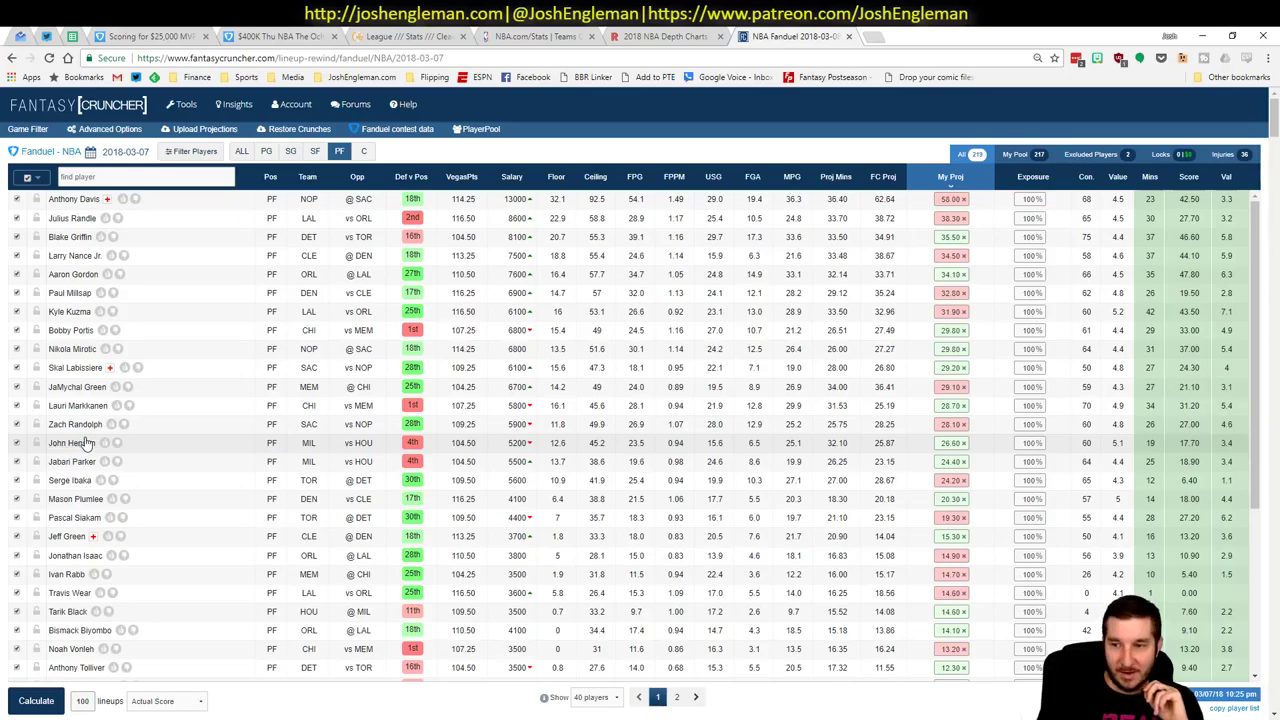
# - Filter the player list to C and compare it with the centers used in the calculated lineups
pyautogui.click(361, 155)
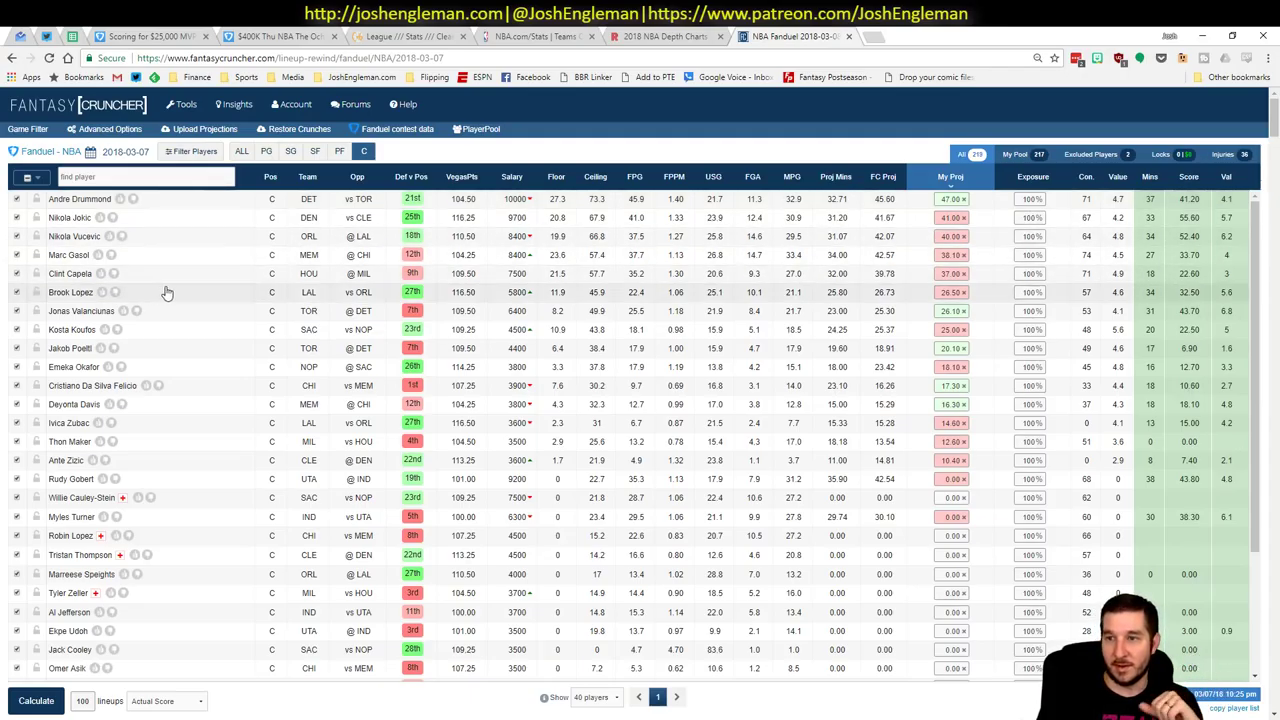
pyautogui.scroll(-10, 175, 305)
pyautogui.scroll(-2, 86, 447)
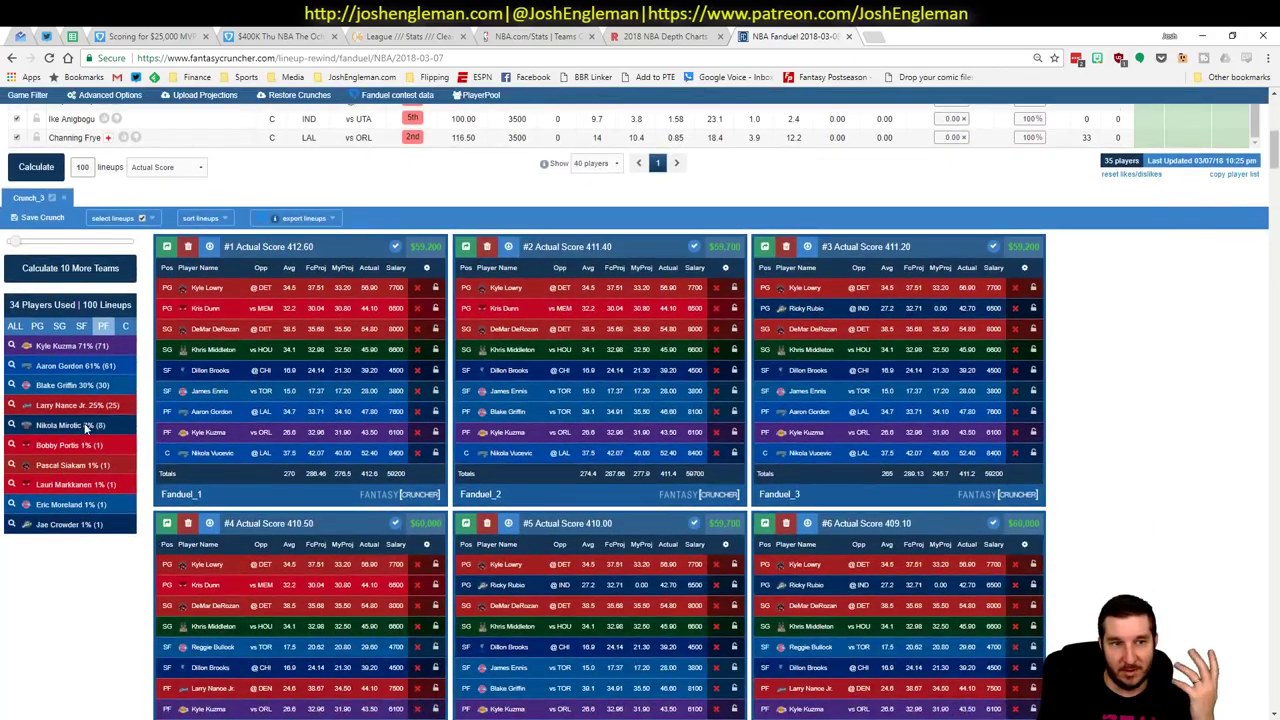
pyautogui.click(125, 328)
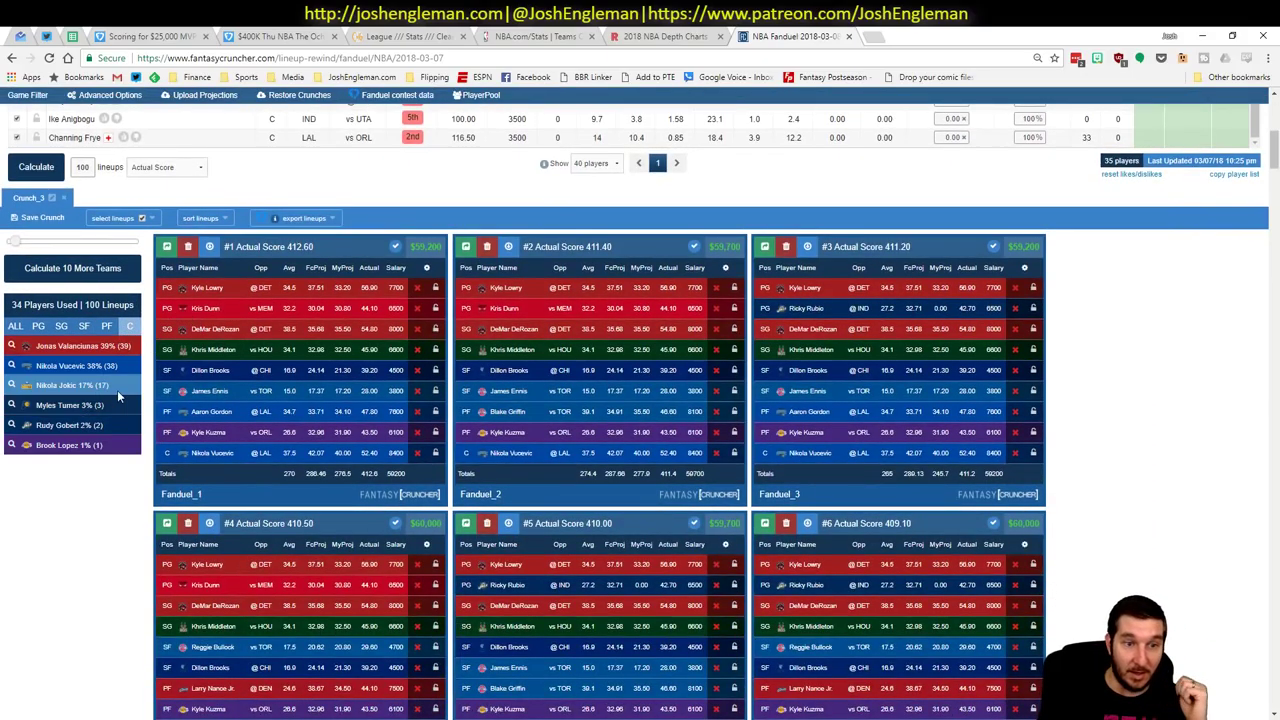
pyautogui.scroll(10, 1200, 394)
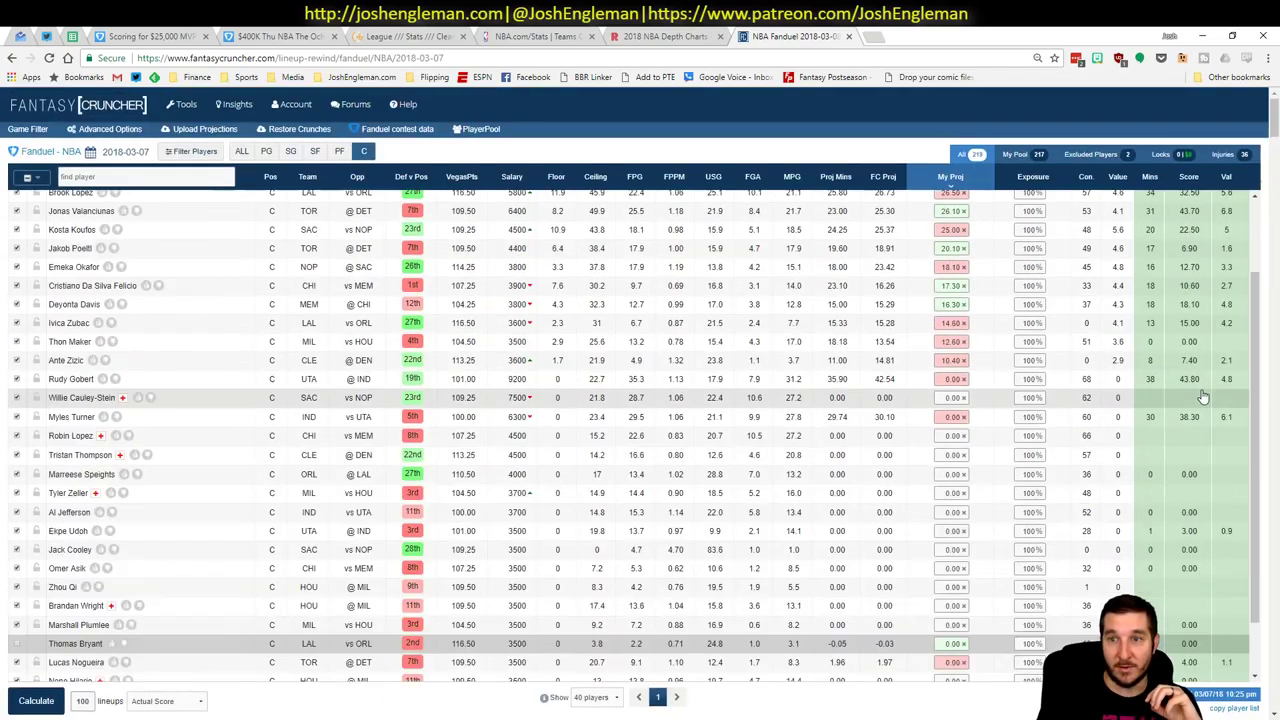
pyautogui.scroll(2, 847, 405)
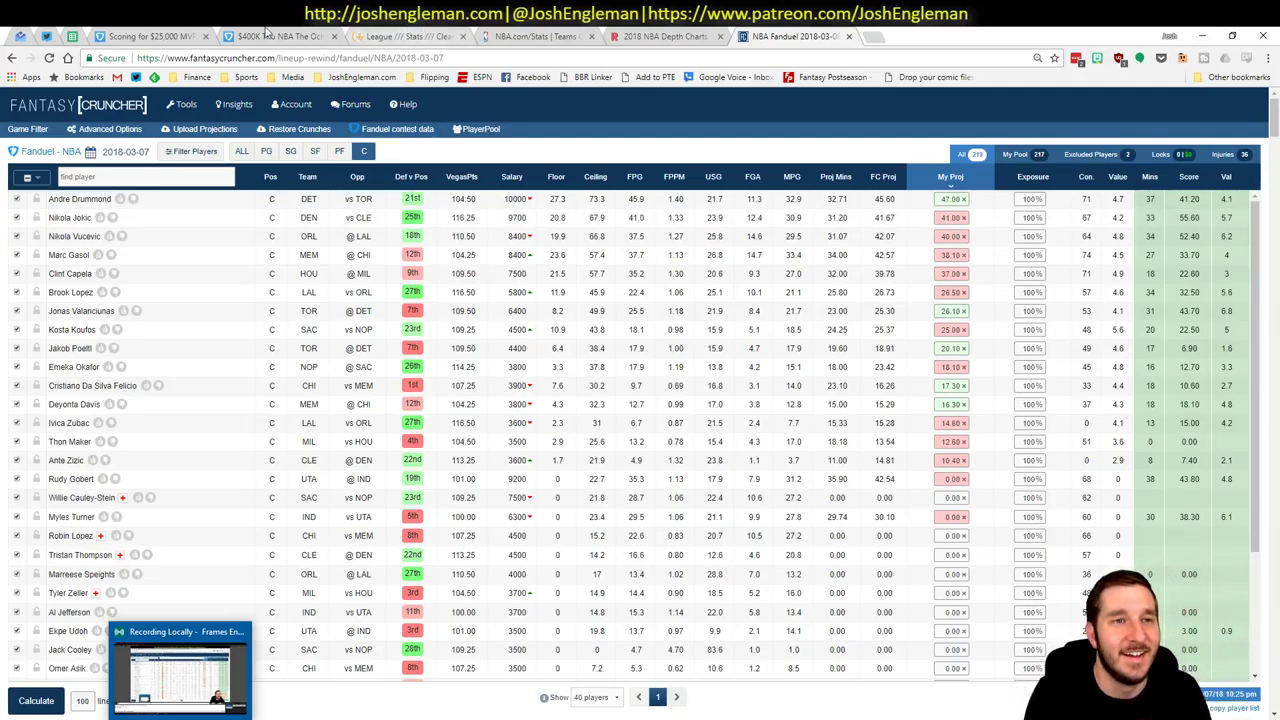
# - Switch to the FanDuel $25,000 MVP contest scoring page and review the leaderboard and the players in the own entry
pyautogui.click(158, 35)
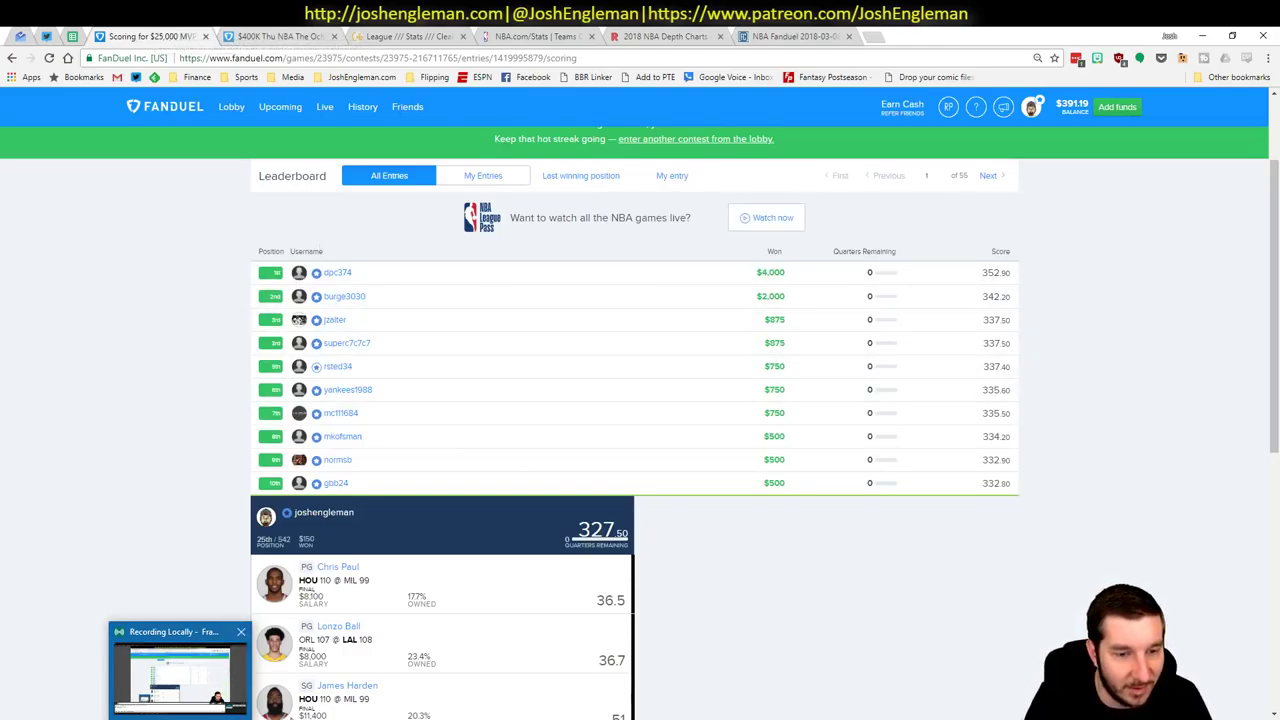
pyautogui.scroll(-4, 553, 497)
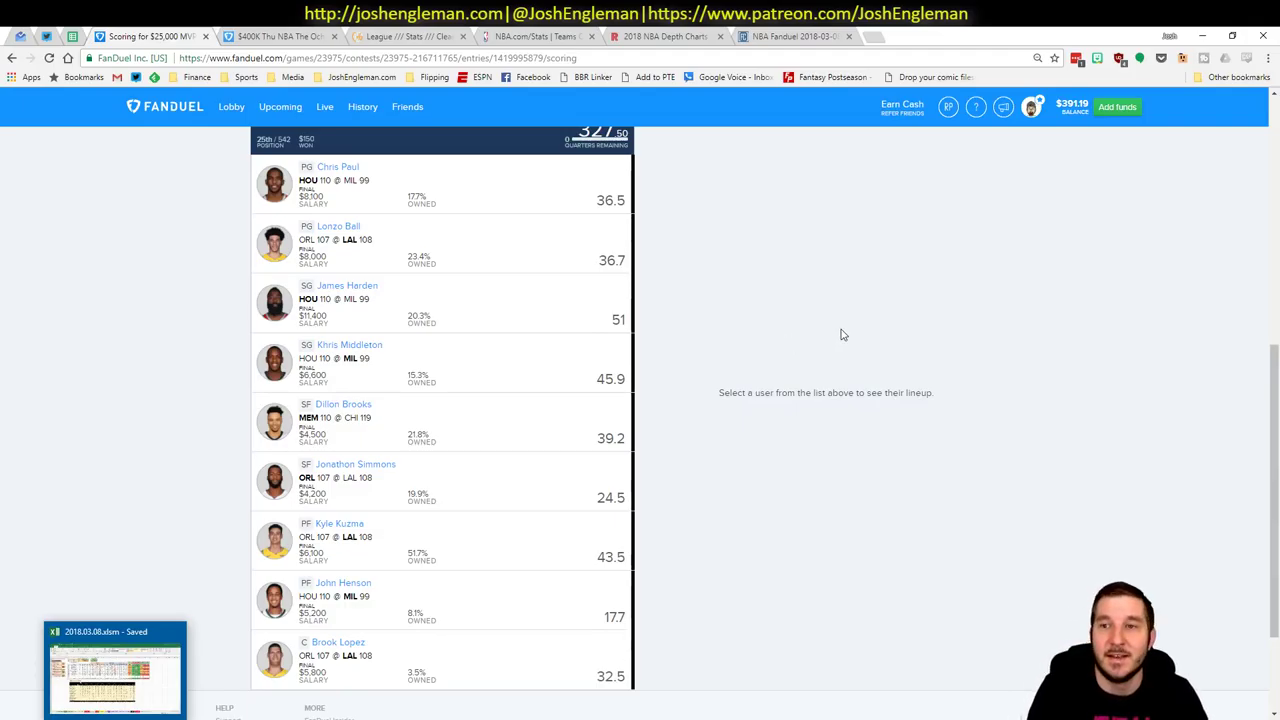
pyautogui.scroll(5, 843, 337)
pyautogui.scroll(1, 843, 337)
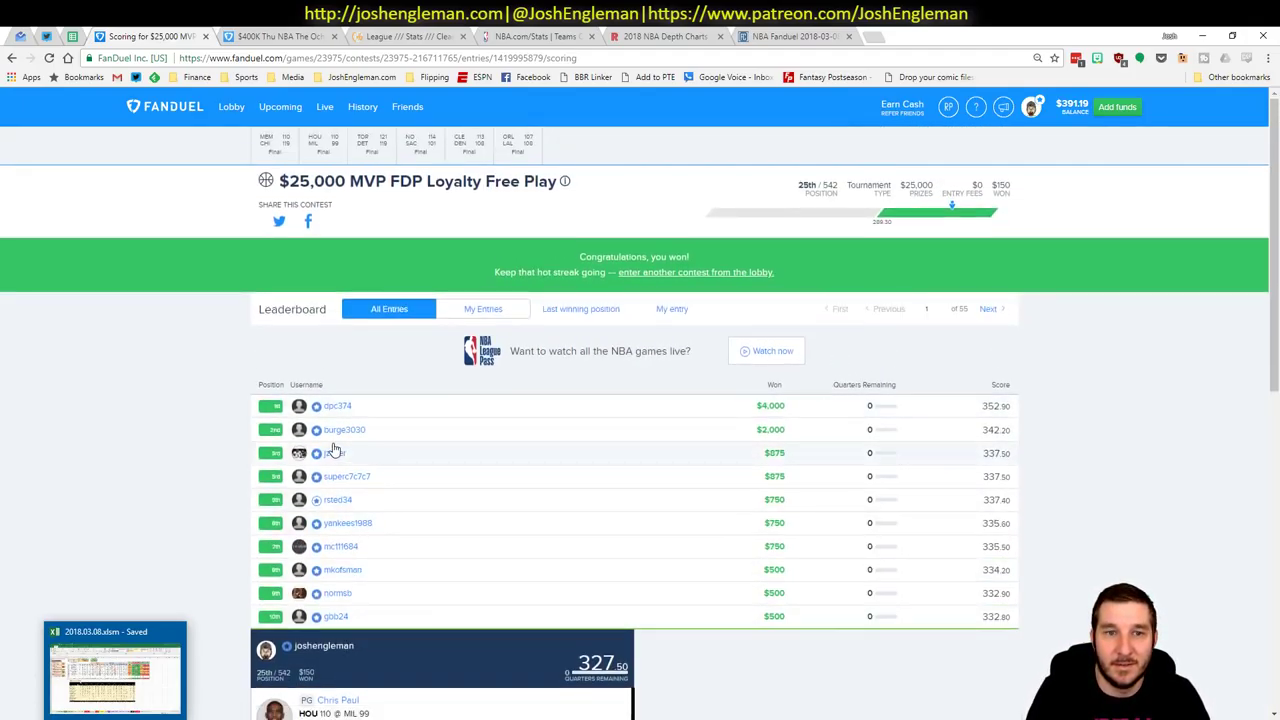
pyautogui.scroll(-6, 274, 385)
pyautogui.scroll(2, 274, 385)
pyautogui.scroll(-2, 274, 385)
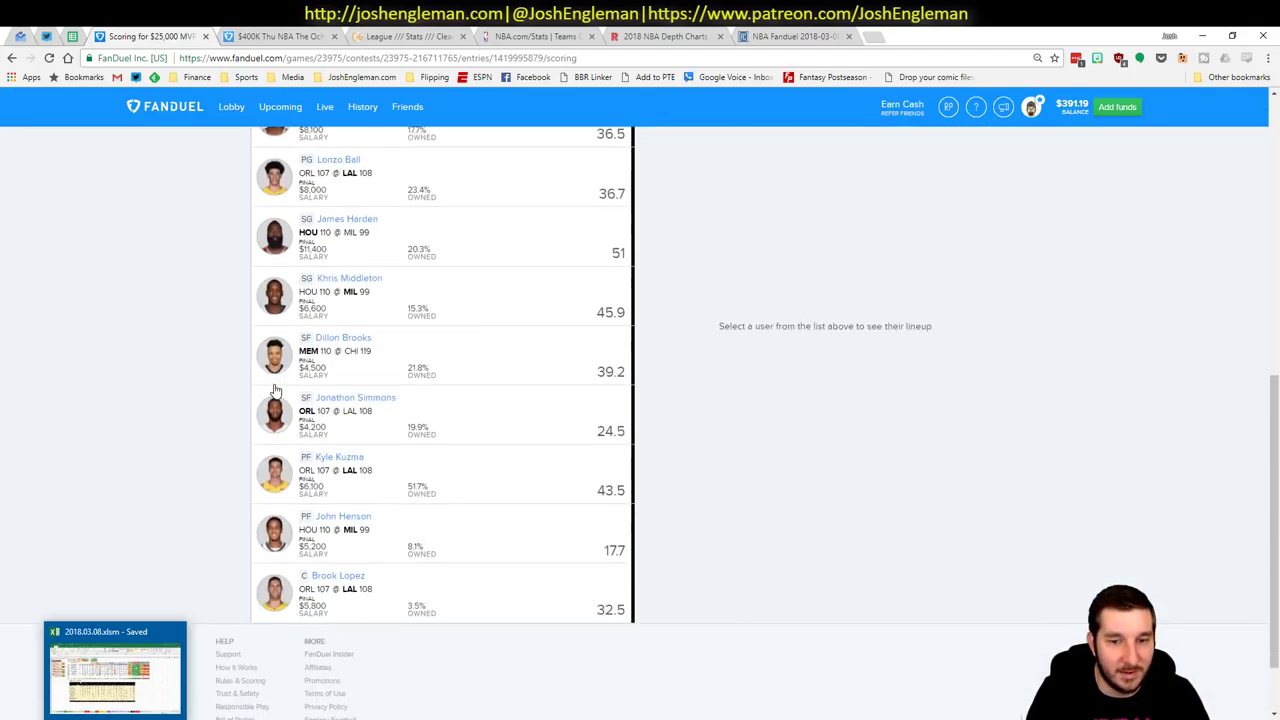
pyautogui.scroll(1, 276, 390)
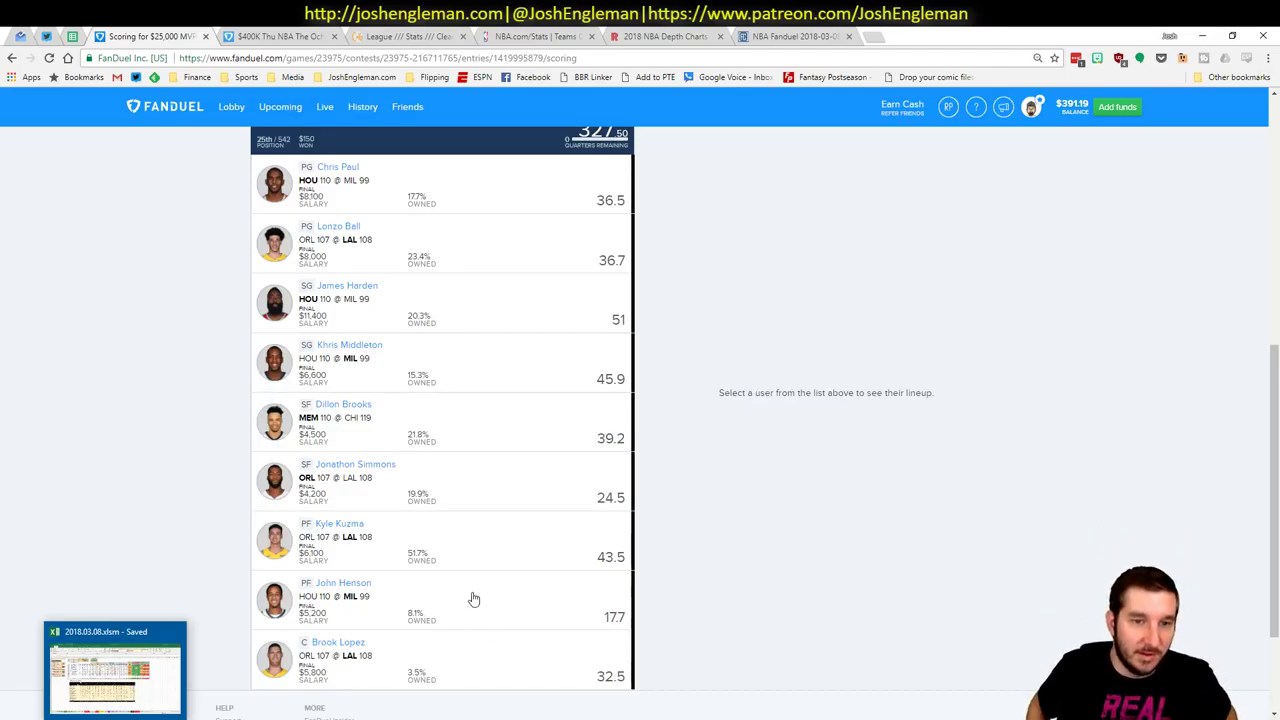
# - Switch to the Excel workbook 2018.03.08.xlsm and set the Team filter of the recent game log pivot to CHO
pyautogui.click(134, 640)
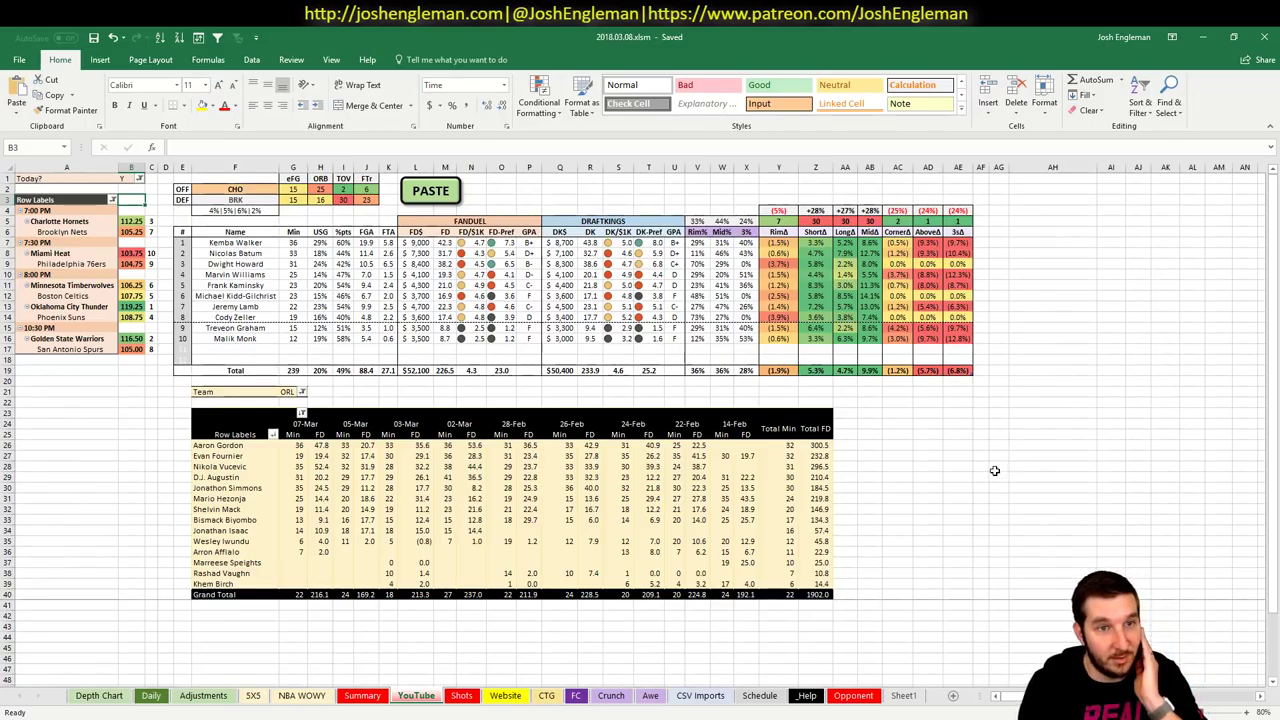
pyautogui.click(286, 392)
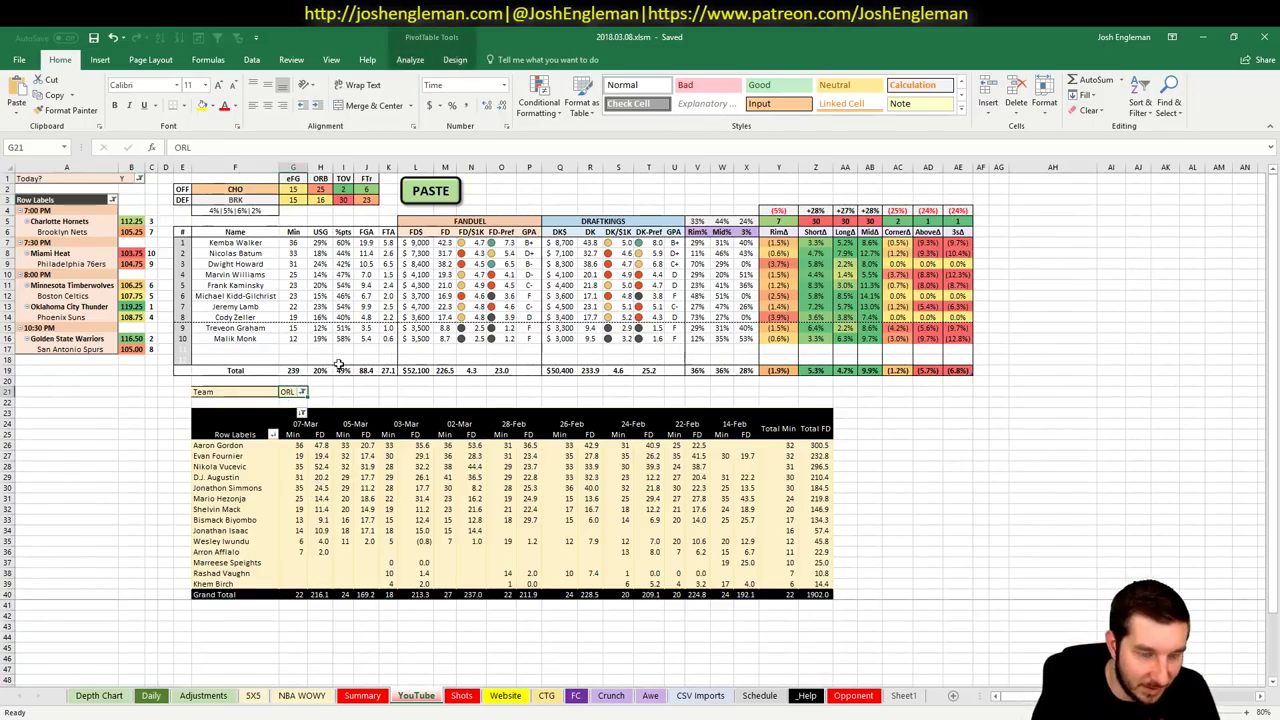
pyautogui.write('CHO')
pyautogui.press('Return')
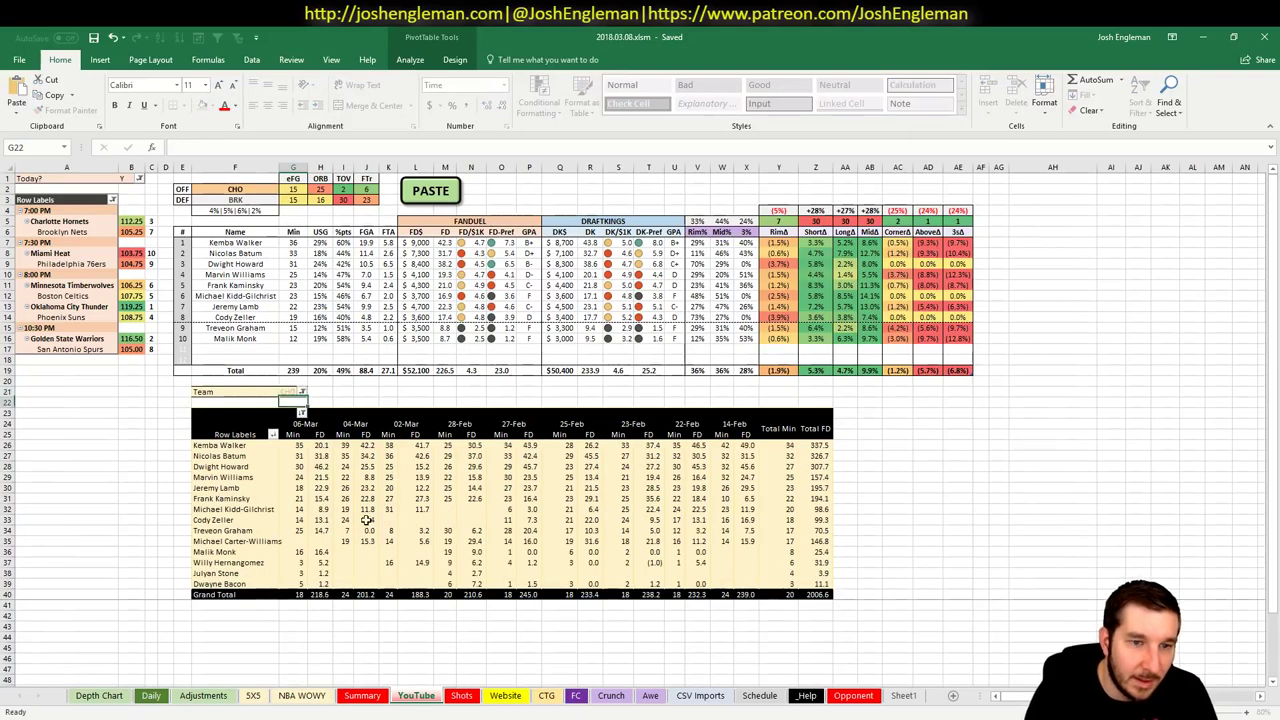
# - Open the 5X5 sheet and examine Kemba Walker's matchup figures, including the Big, Mst and Z columns
pyautogui.click(253, 695)
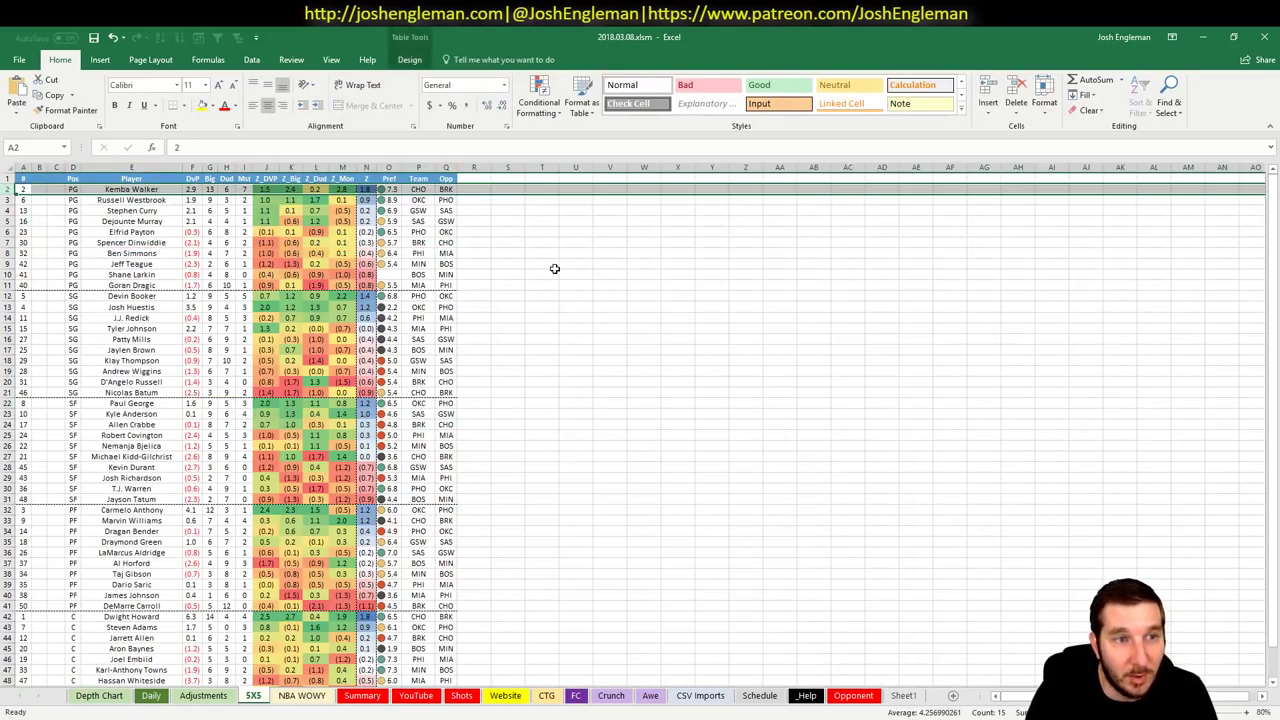
pyautogui.click(186, 243)
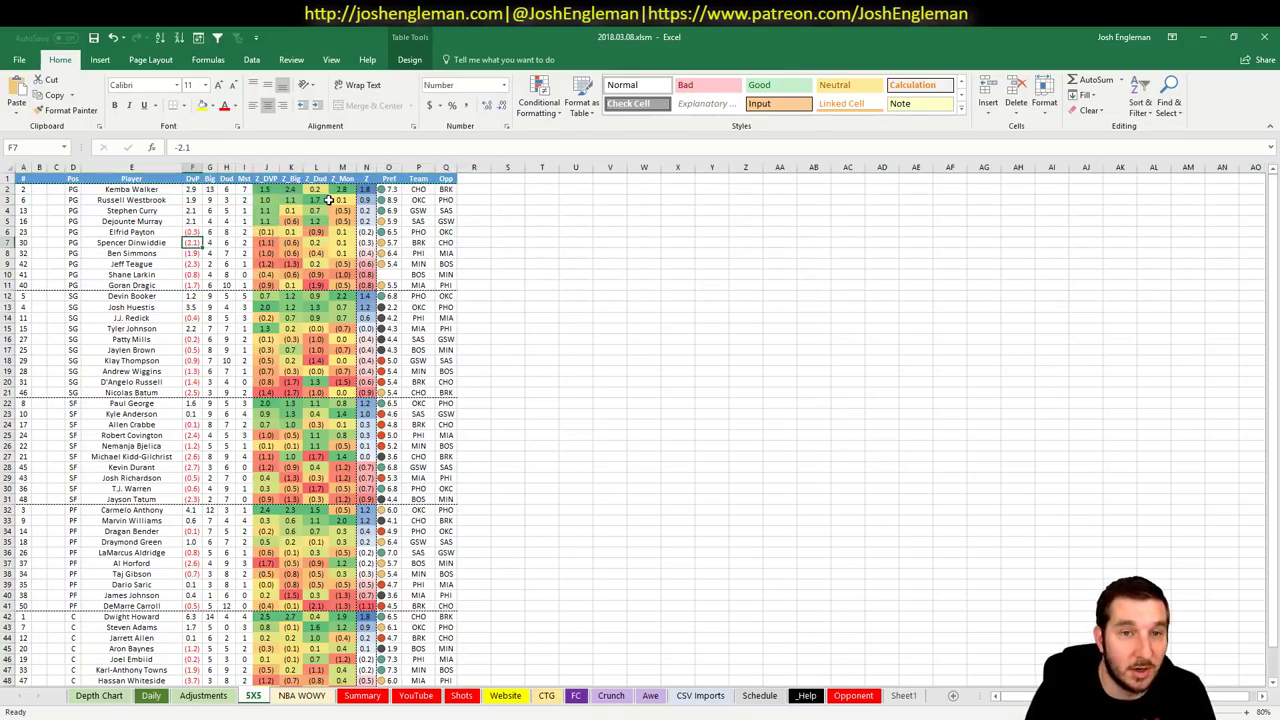
pyautogui.click(360, 189)
pyautogui.click(212, 189)
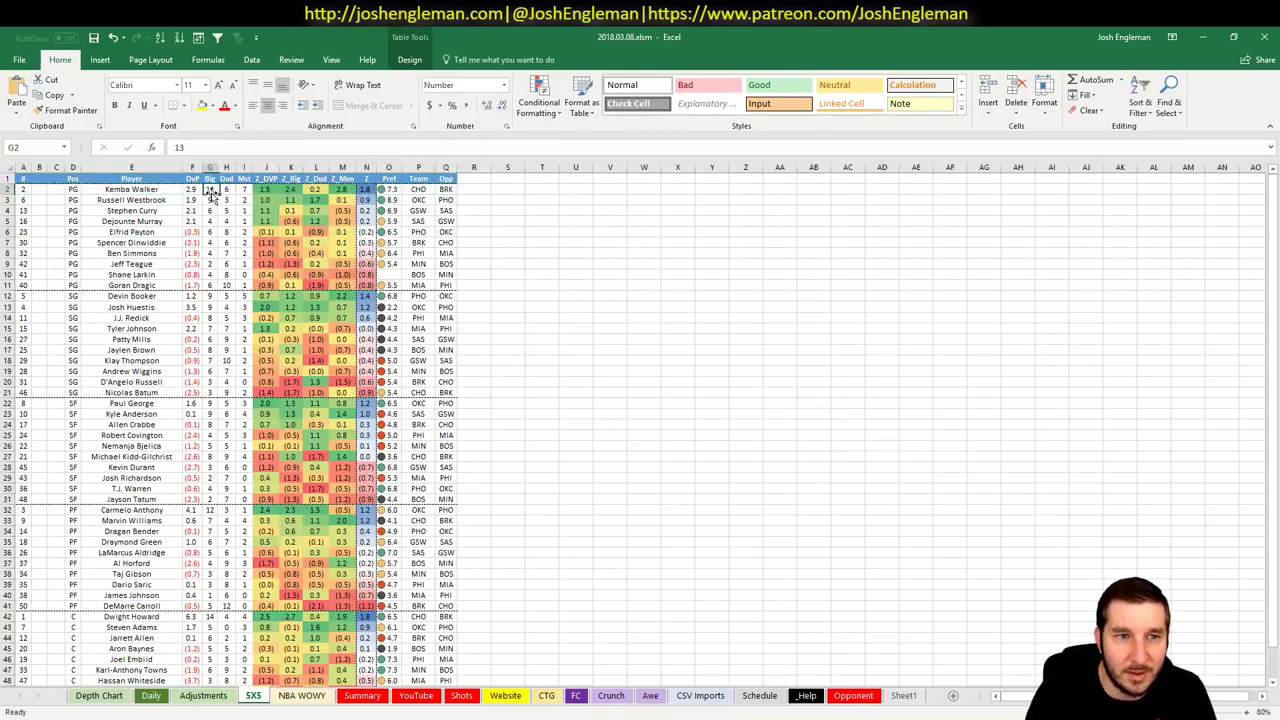
pyautogui.click(243, 189)
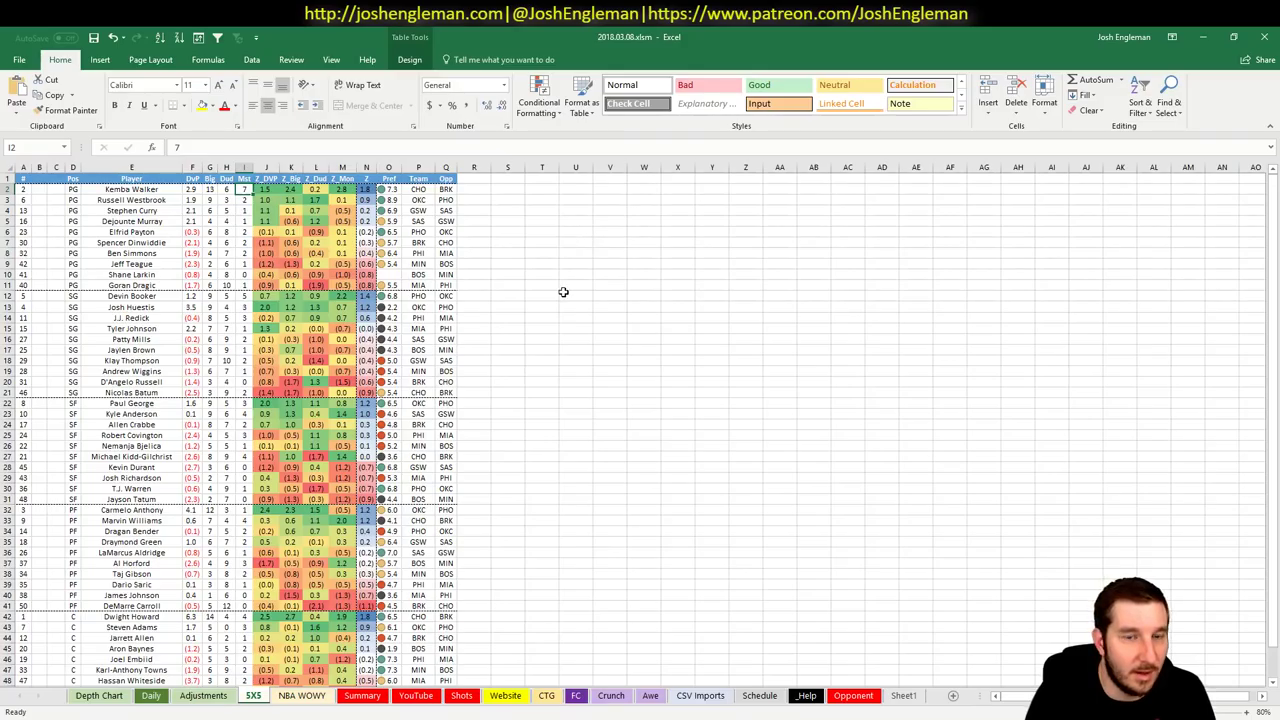
pyautogui.scroll(-2, 212, 228)
pyautogui.scroll(2, 212, 228)
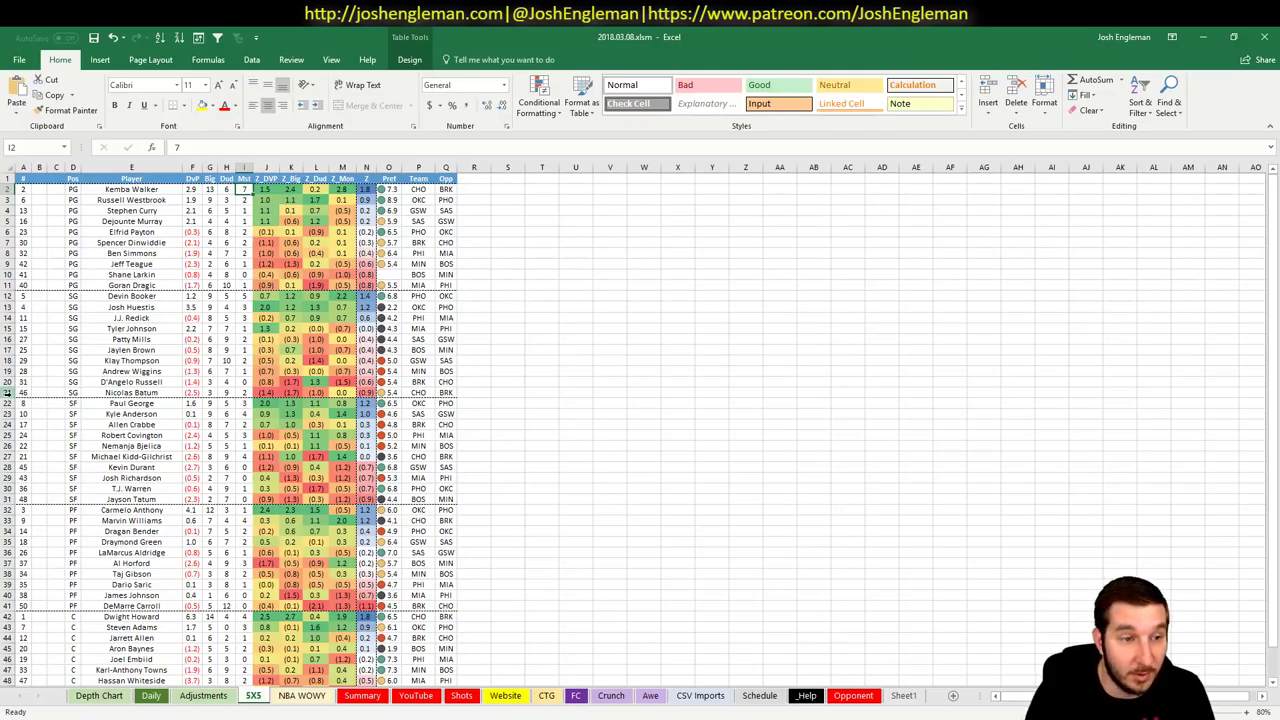
# - Check the 5X5 matchup ratings of Nicolas Batum, Marvin Williams and Dwight Howard
pyautogui.click(128, 393)
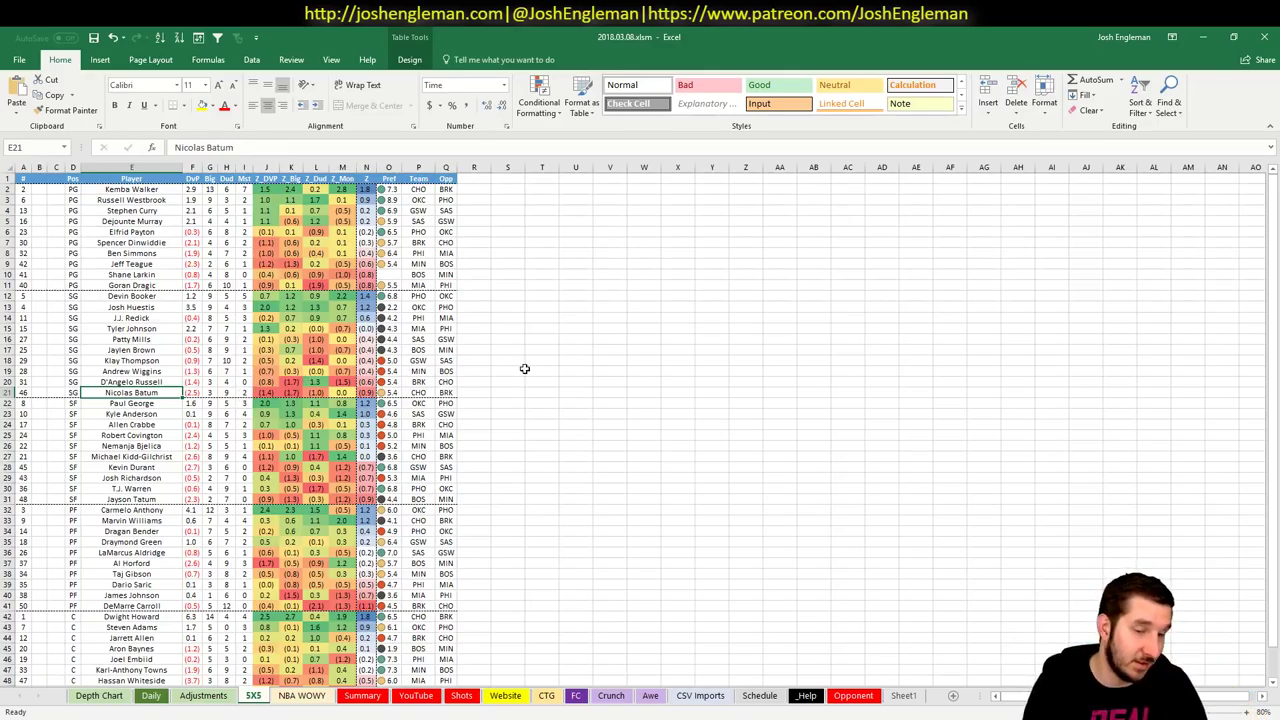
pyautogui.scroll(-3, 238, 310)
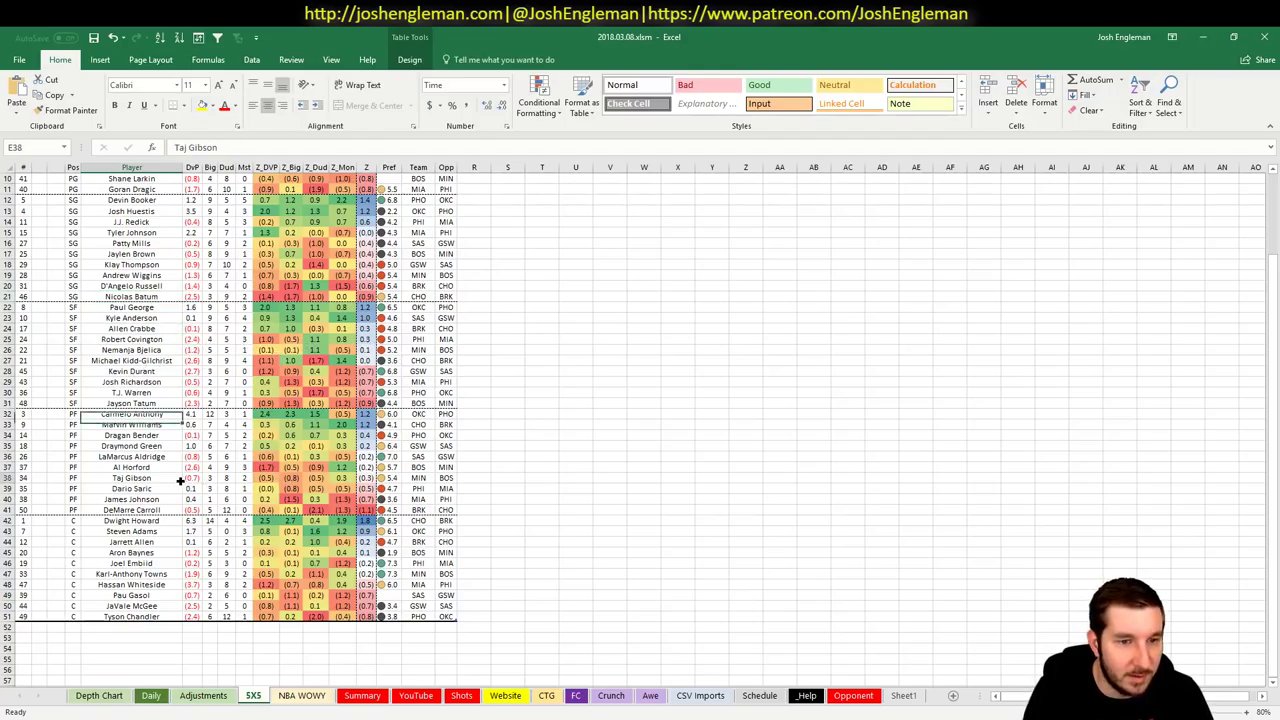
pyautogui.click(226, 431)
pyautogui.click(166, 425)
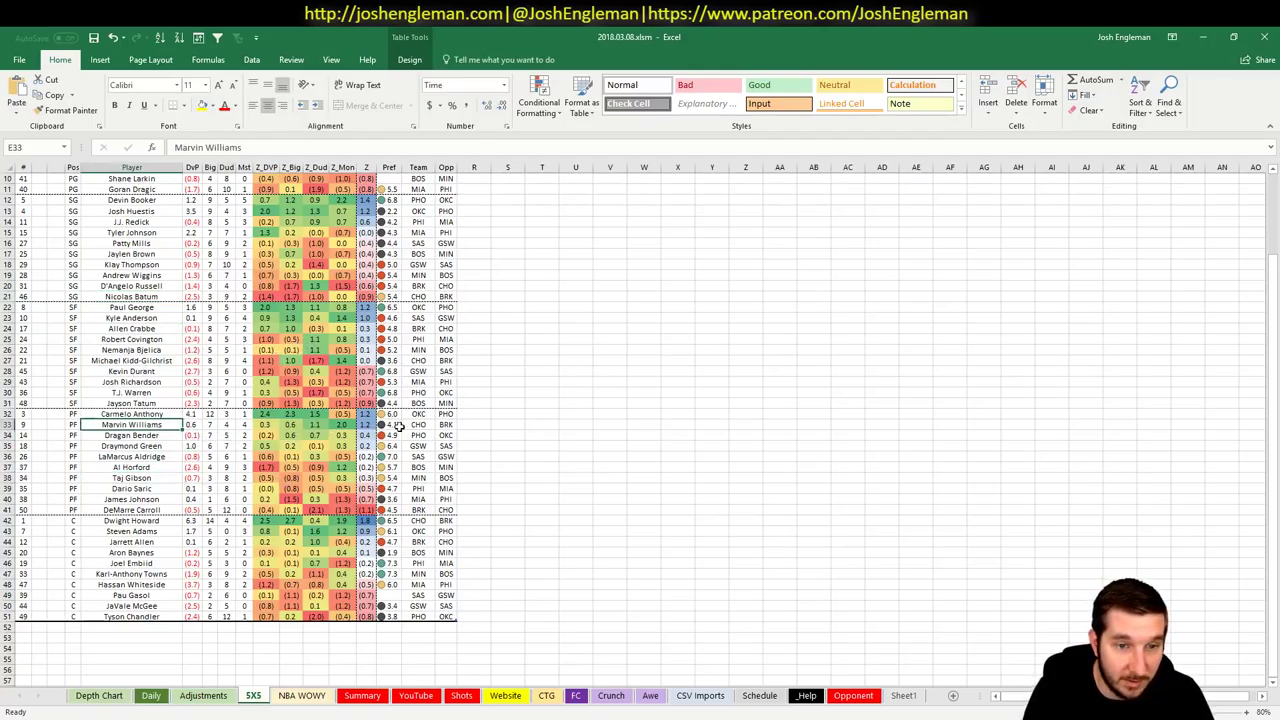
pyautogui.click(143, 521)
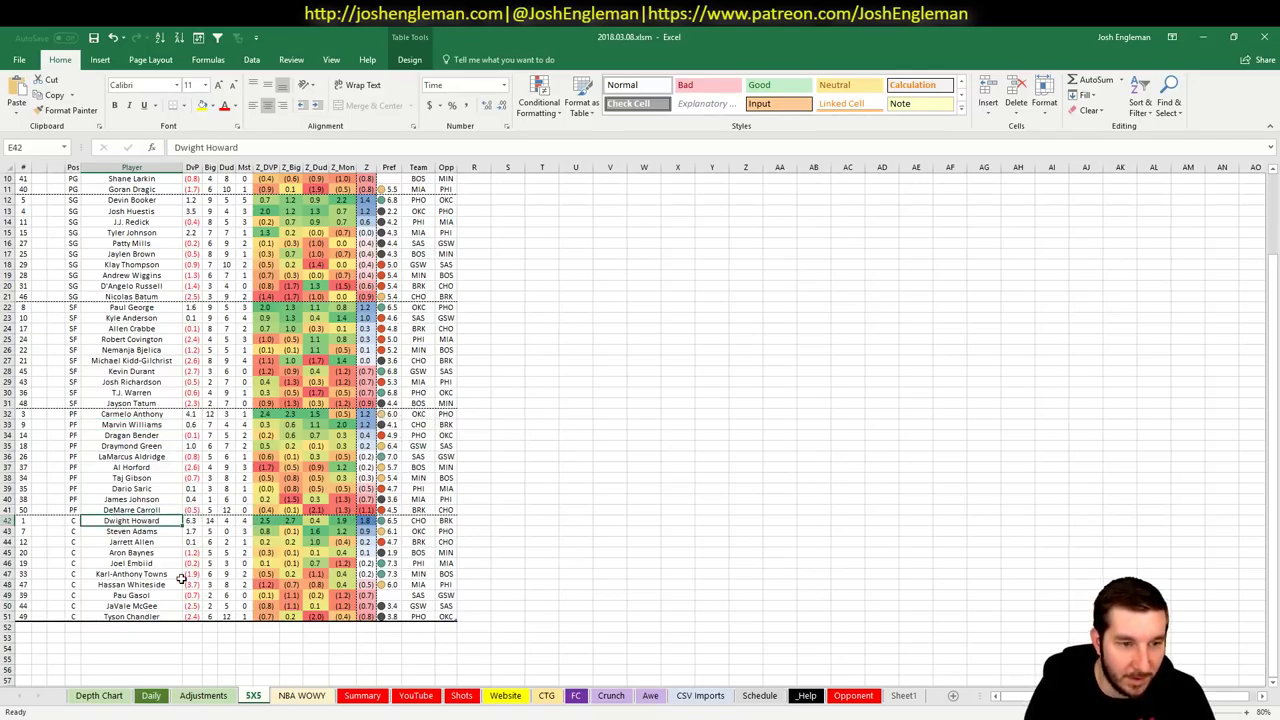
# - Look over the Adjustments and Summary sheets and return to the Charlotte matchup on the YouTube sheet
pyautogui.click(229, 697)
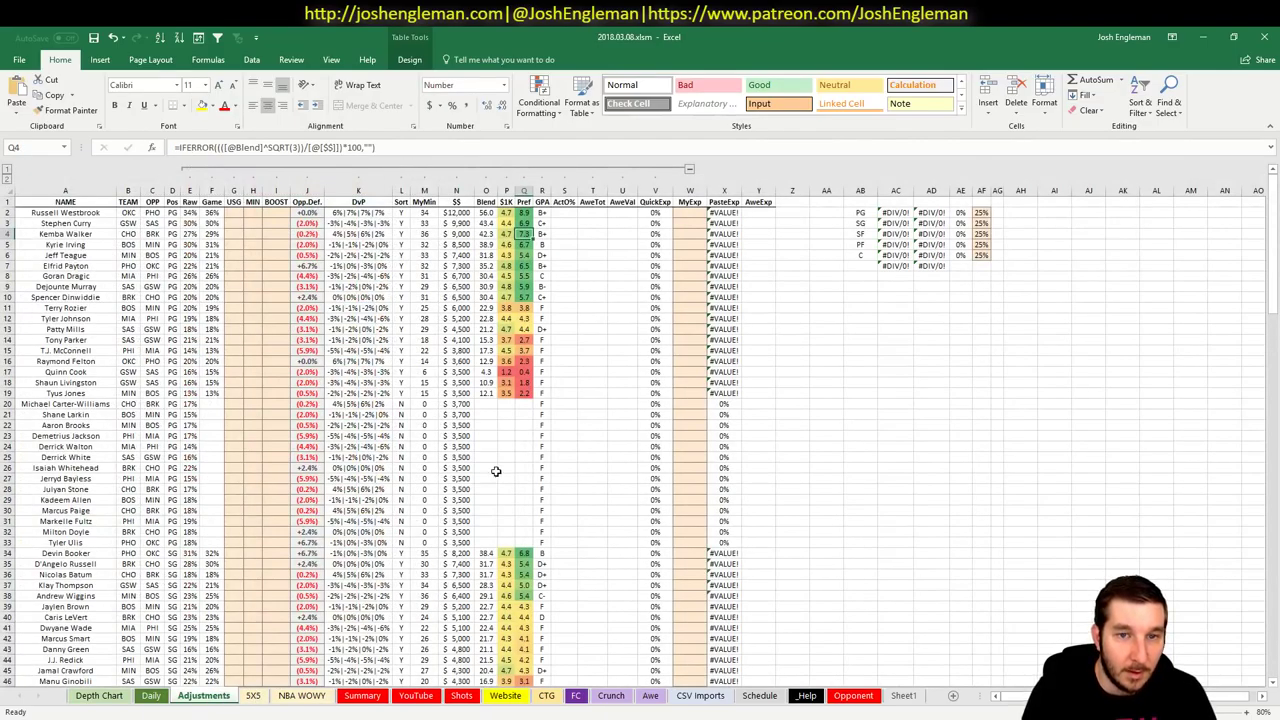
pyautogui.click(360, 695)
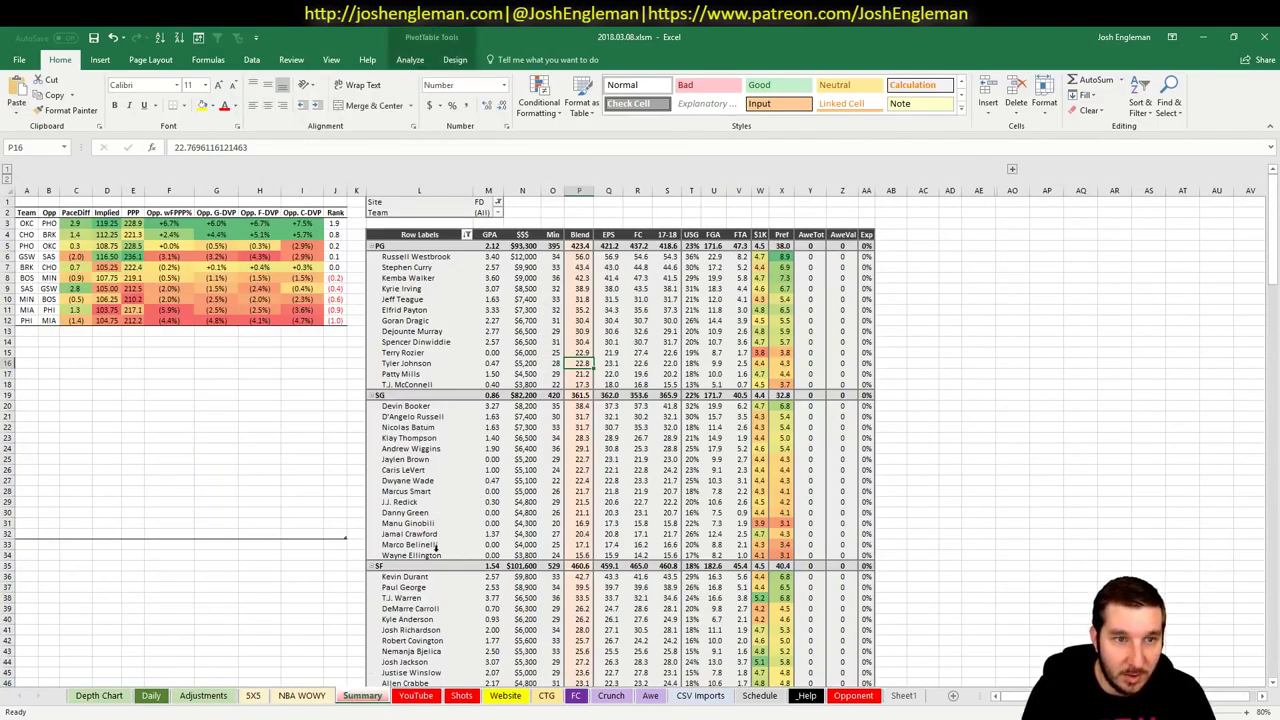
pyautogui.click(416, 696)
pyautogui.click(1042, 455)
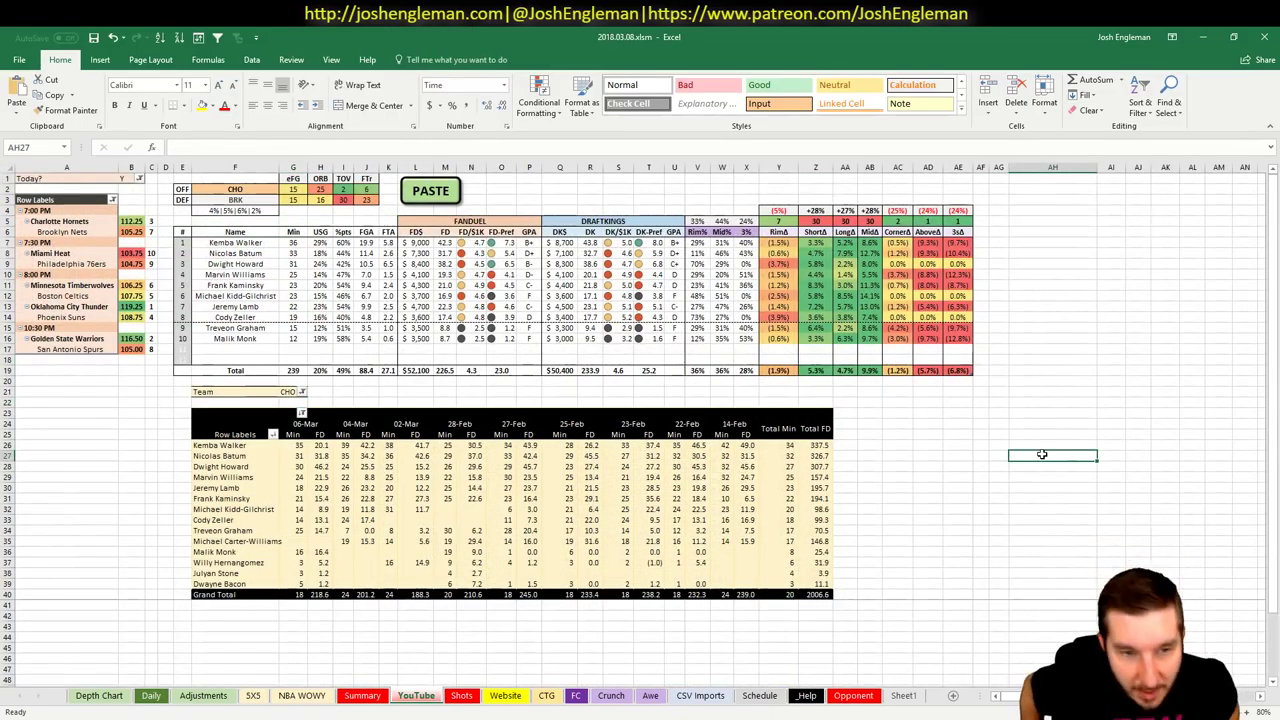
# - Set Kemba Walker's BOOST to 3% on the Adjustments sheet
pyautogui.click(212, 697)
pyautogui.click(282, 216)
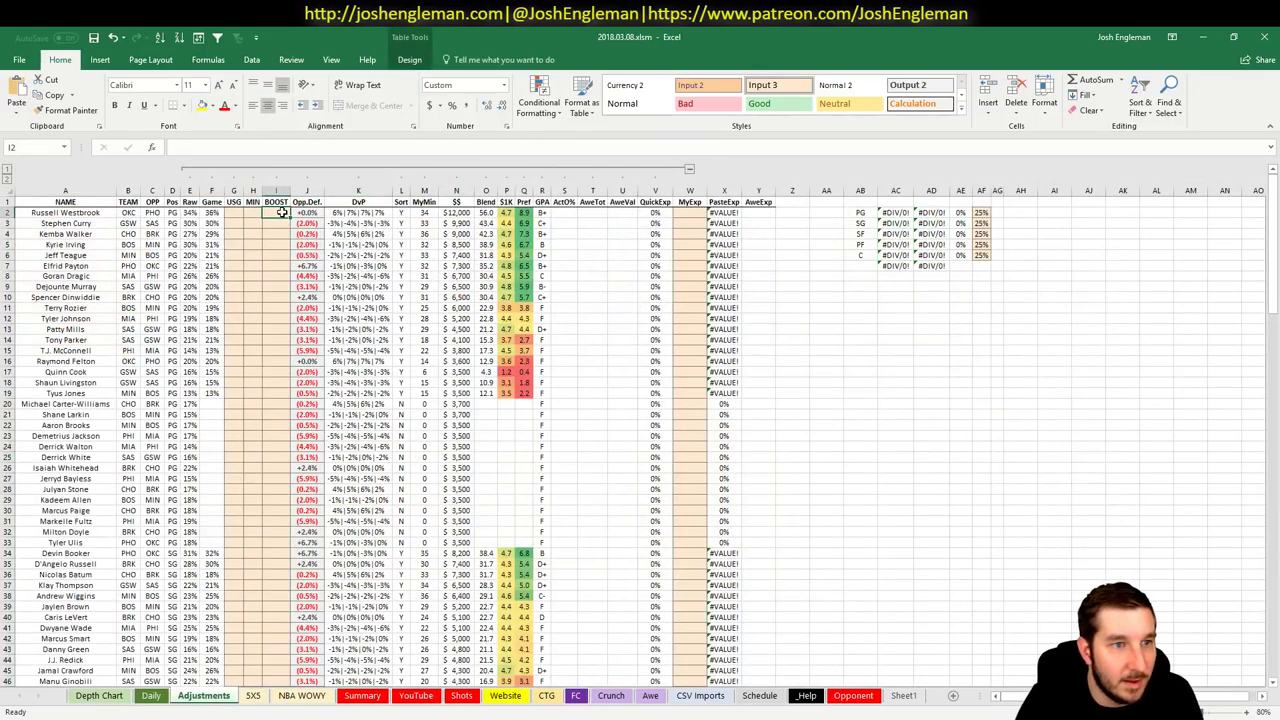
pyautogui.click(280, 234)
pyautogui.write('3')
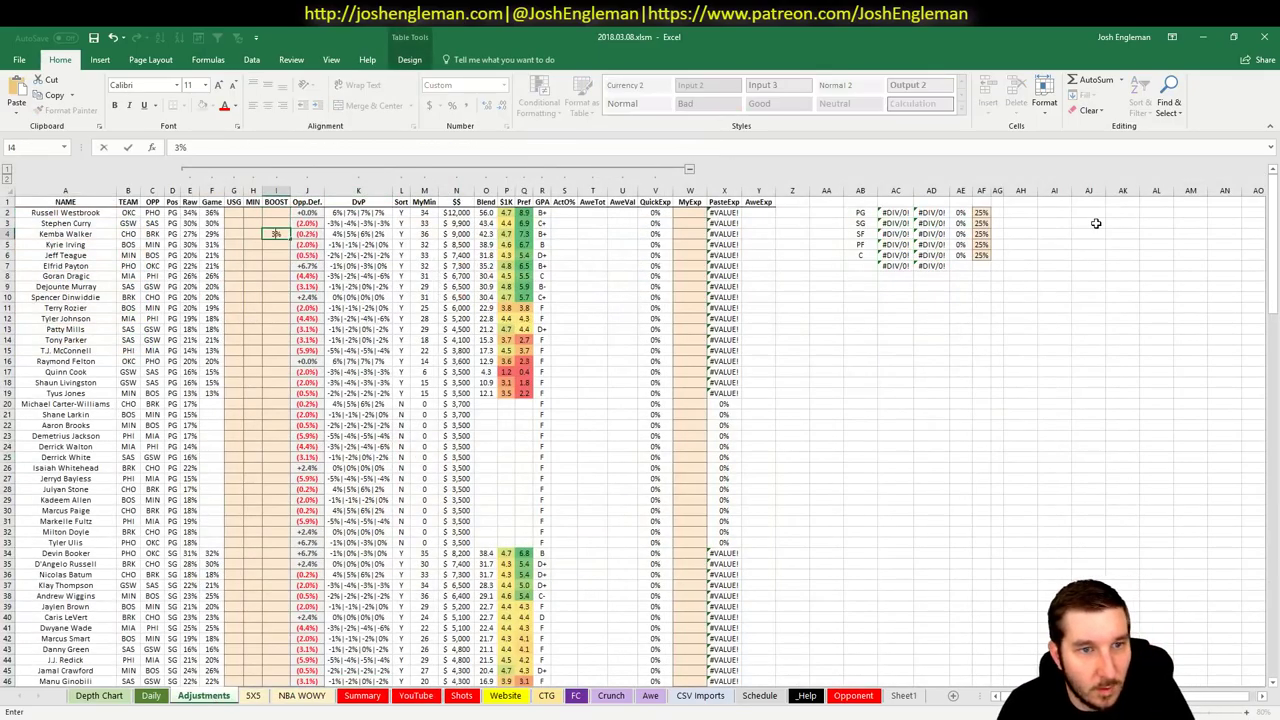
pyautogui.press('Return')
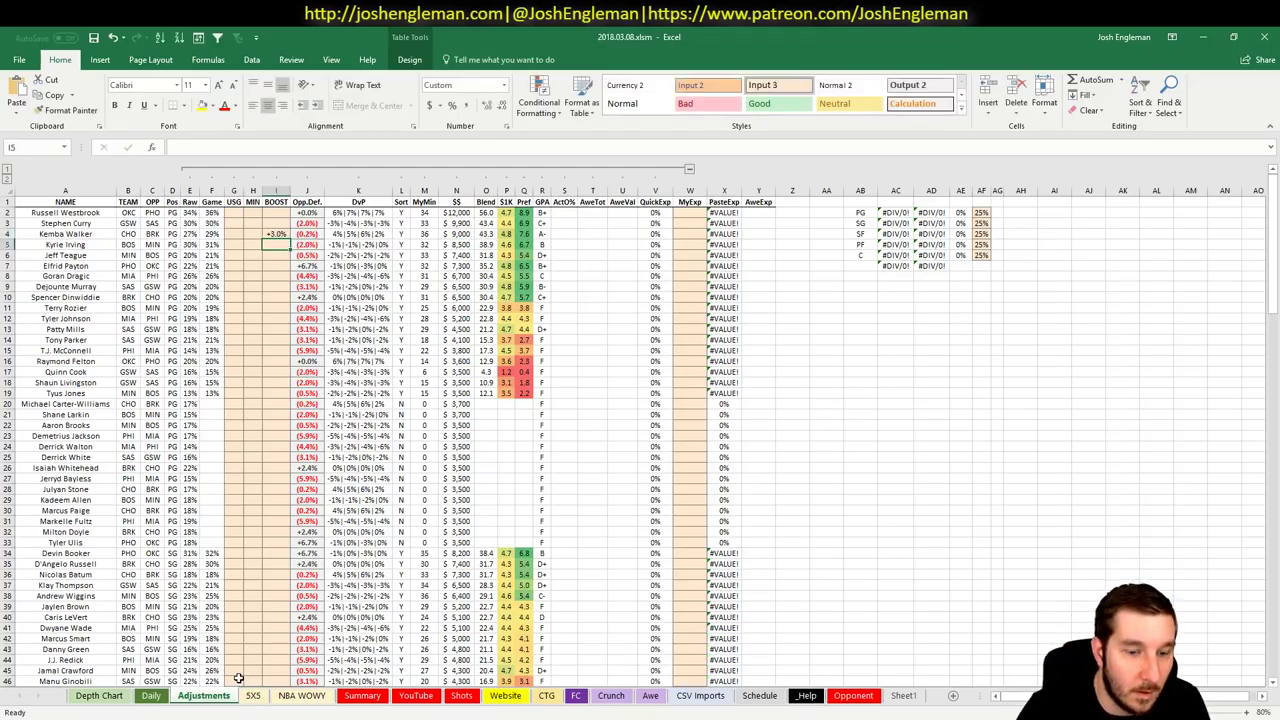
# - Look through the 5X5, Schedule and Opponent sheets, and inspect the Charlotte Hornets' FPPP% in the _Help sheet's team table
pyautogui.click(254, 695)
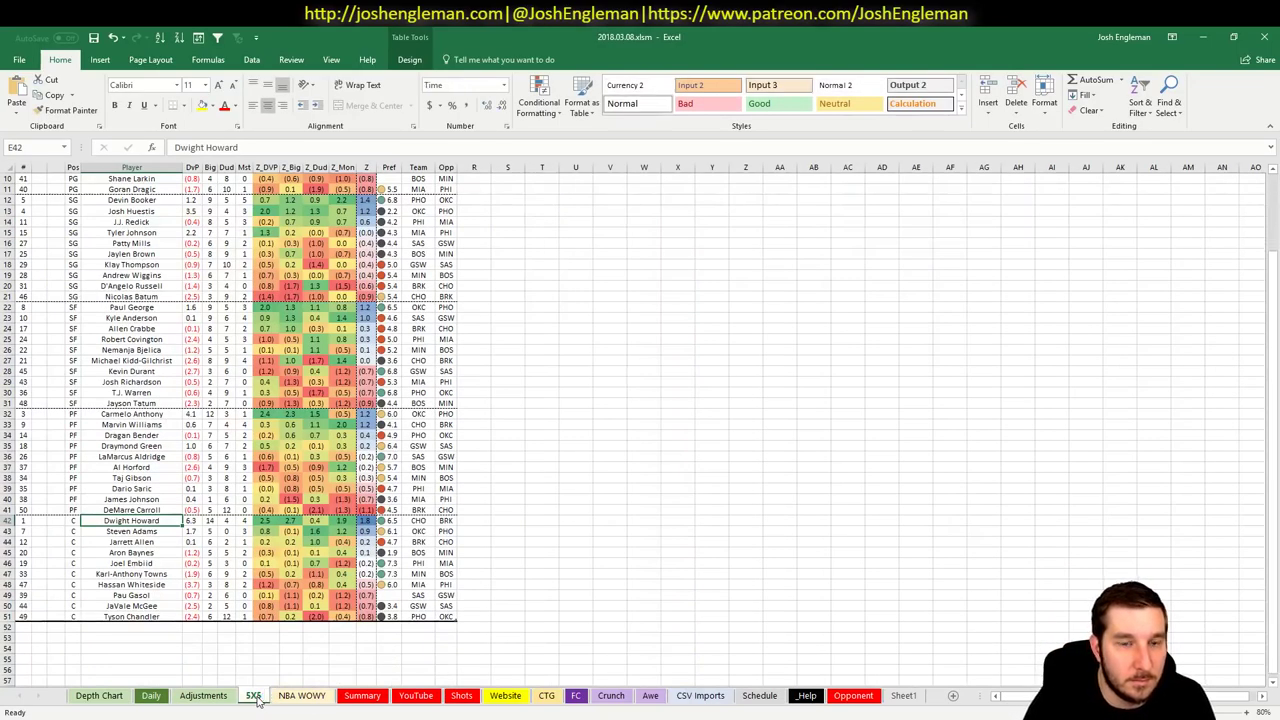
pyautogui.click(759, 695)
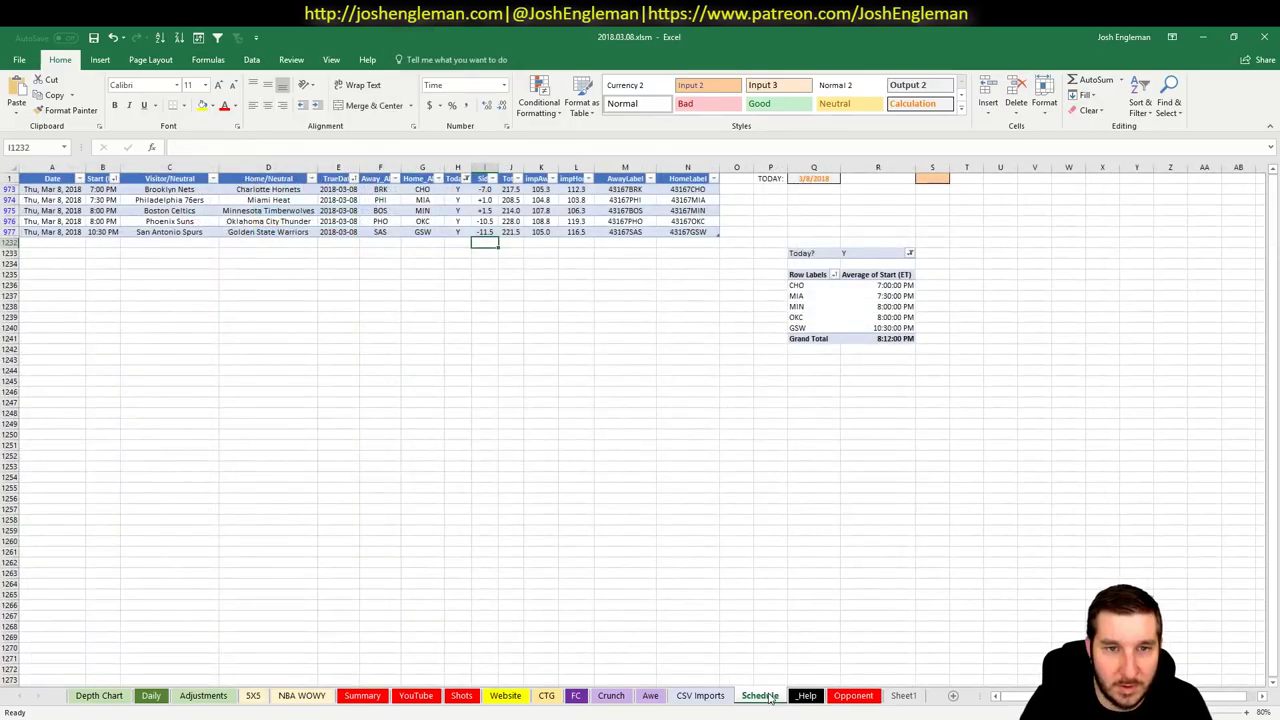
pyautogui.click(806, 695)
pyautogui.click(851, 695)
pyautogui.click(759, 695)
pyautogui.click(808, 695)
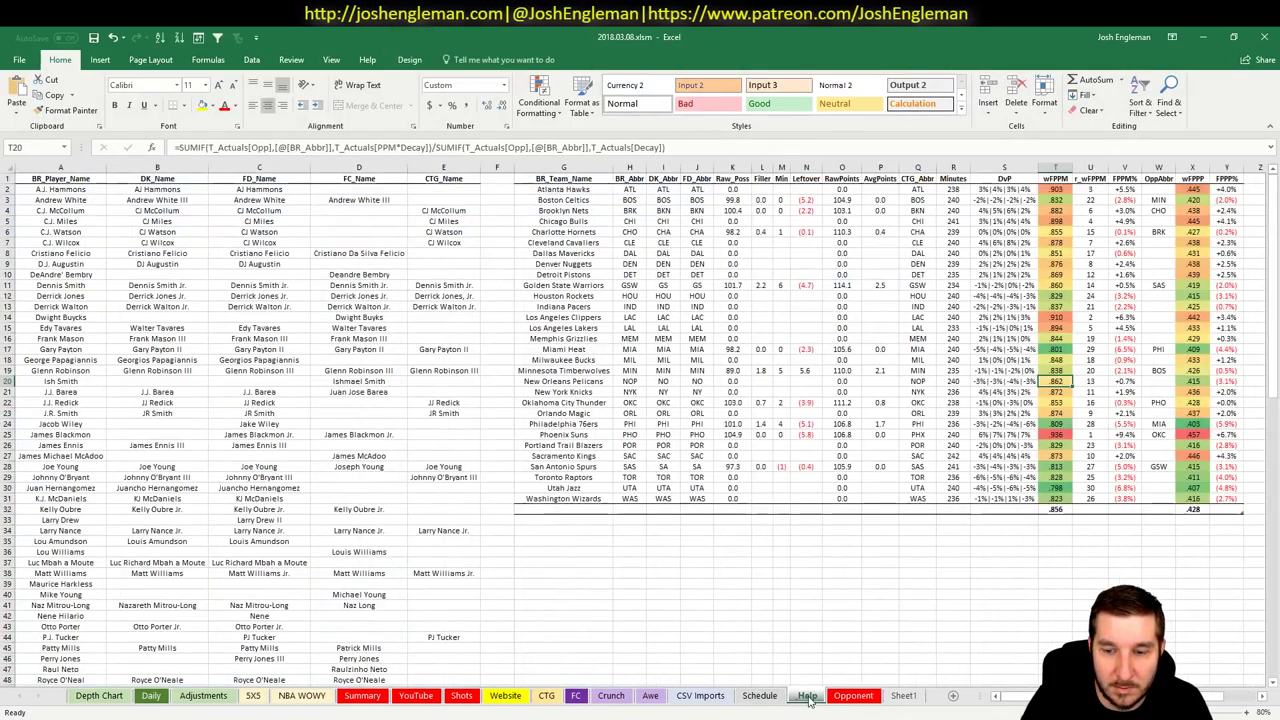
pyautogui.click(1231, 232)
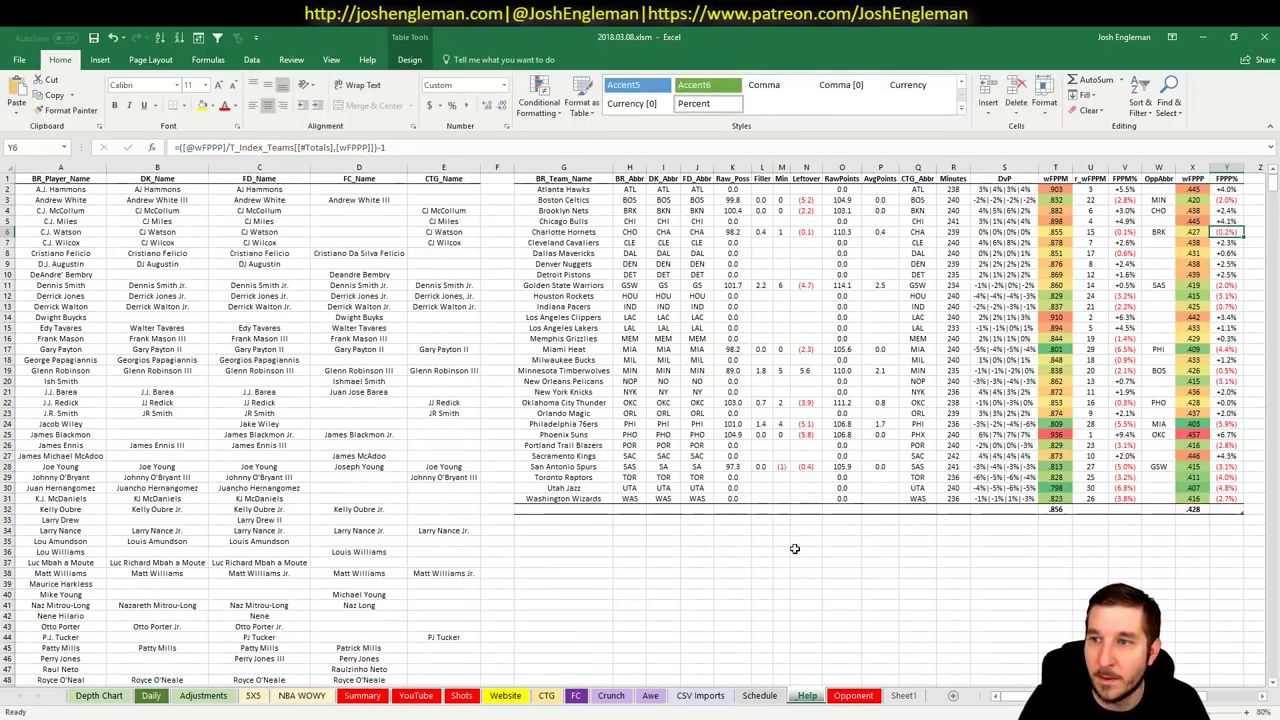
# - Set Kemba Walker's BOOST to 4% on the Adjustments sheet
pyautogui.click(228, 699)
pyautogui.click(277, 233)
pyautogui.write('4')
pyautogui.press('Return')
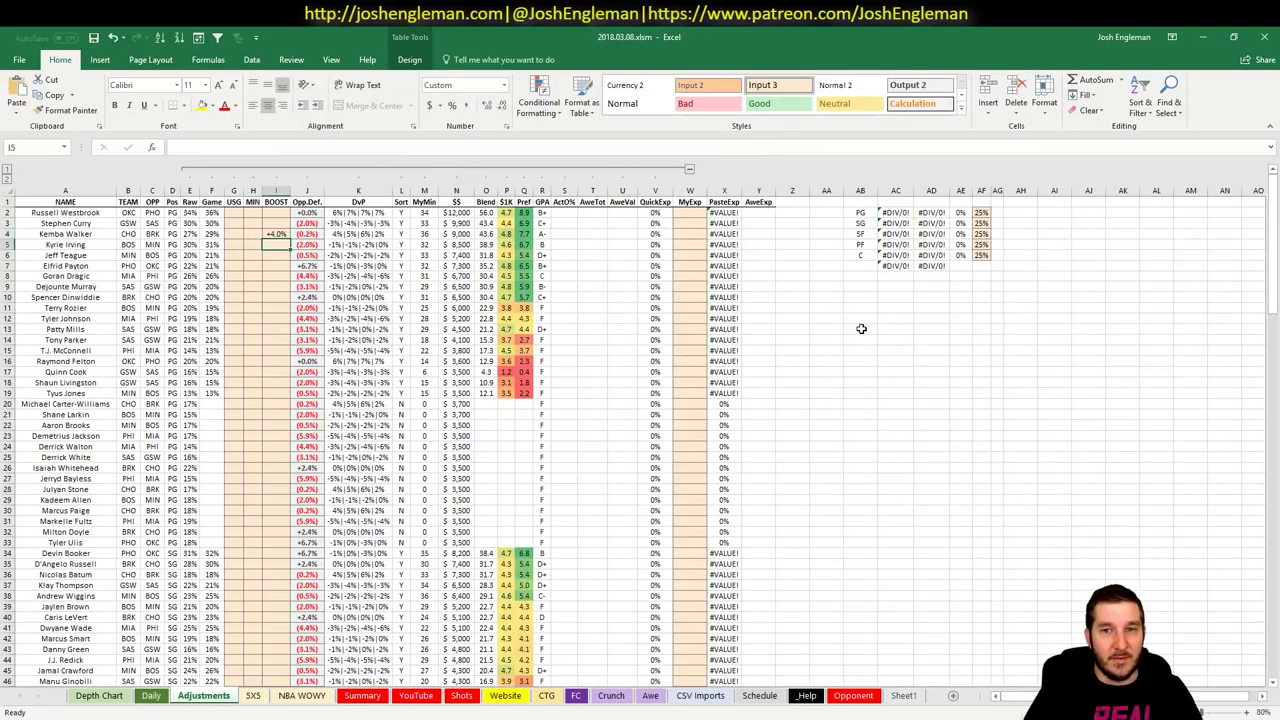
# - Review the point guard projections on the Summary sheet and Charlotte's projection table on the YouTube sheet
pyautogui.click(364, 697)
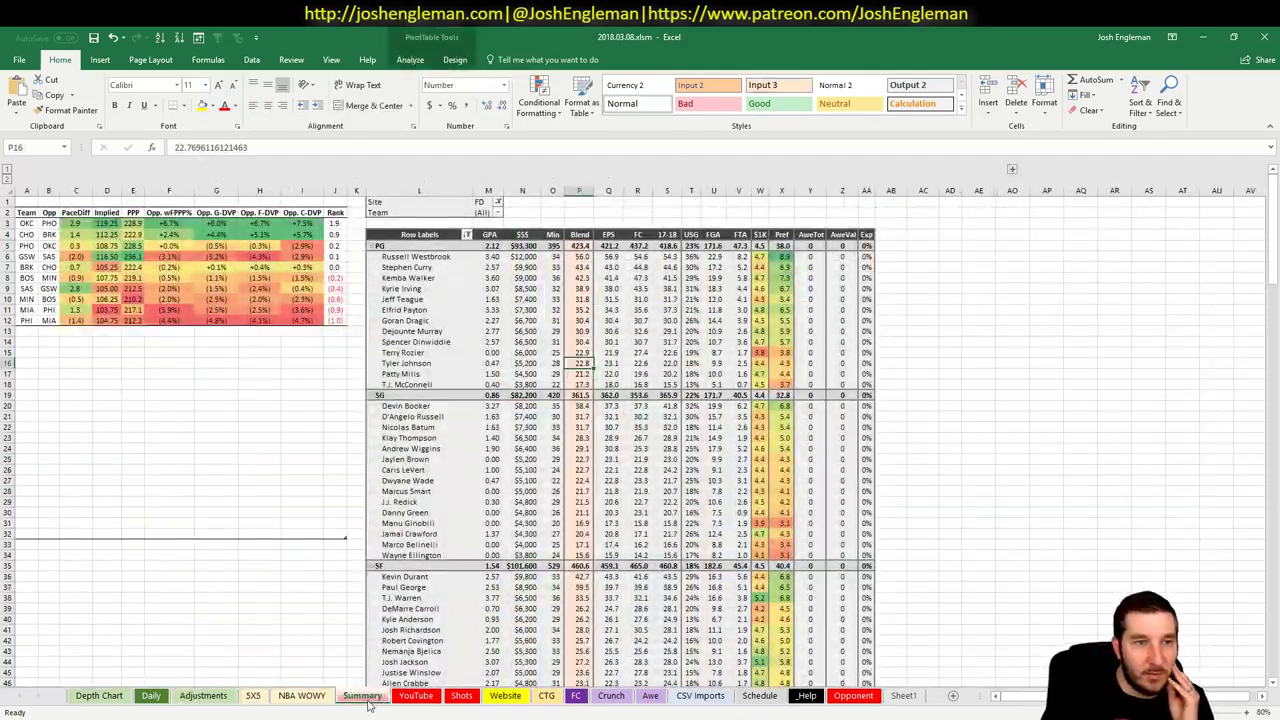
pyautogui.click(418, 697)
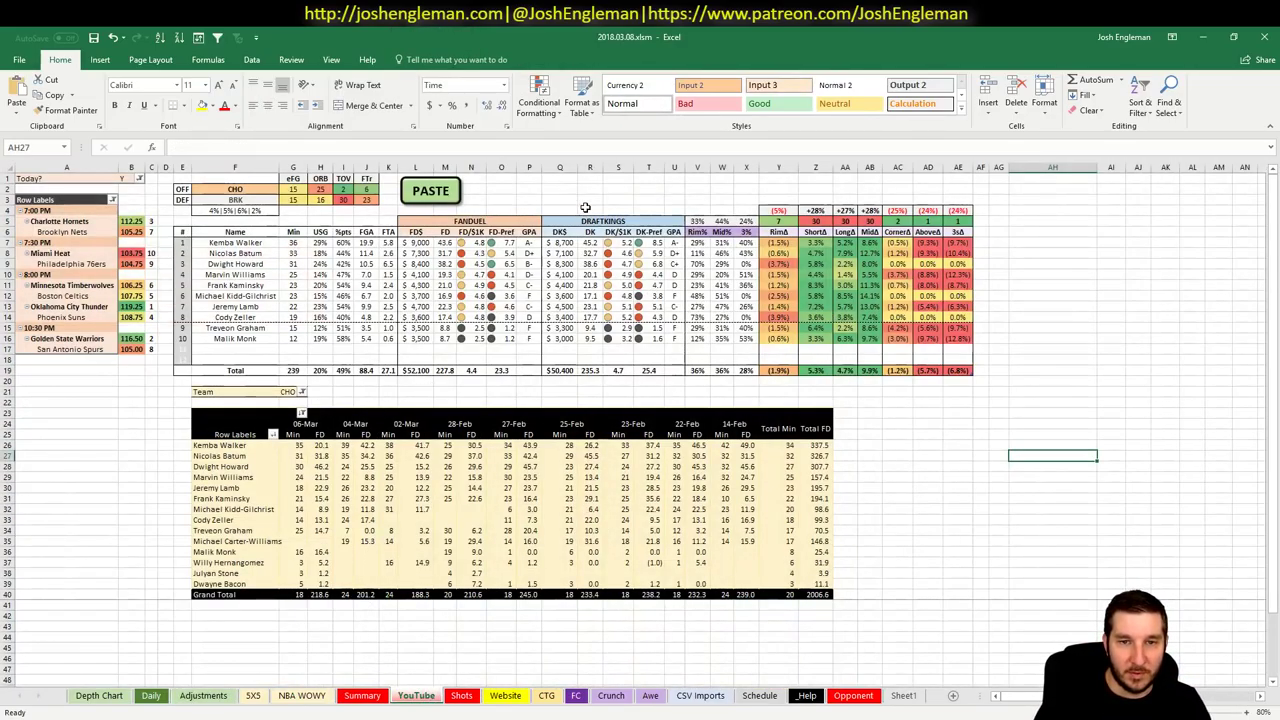
pyautogui.click(541, 167)
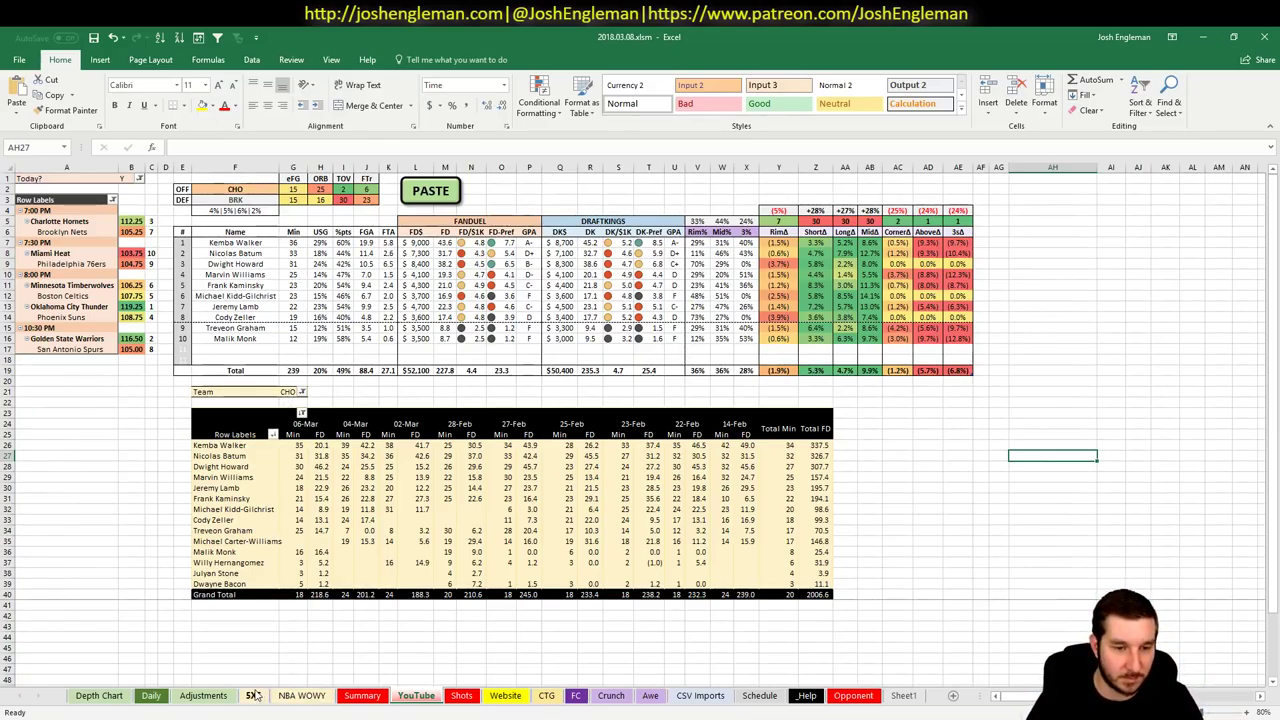
# - Set Nicolas Batum's BOOST to -3% among the shooting guards on the Adjustments sheet
pyautogui.click(205, 697)
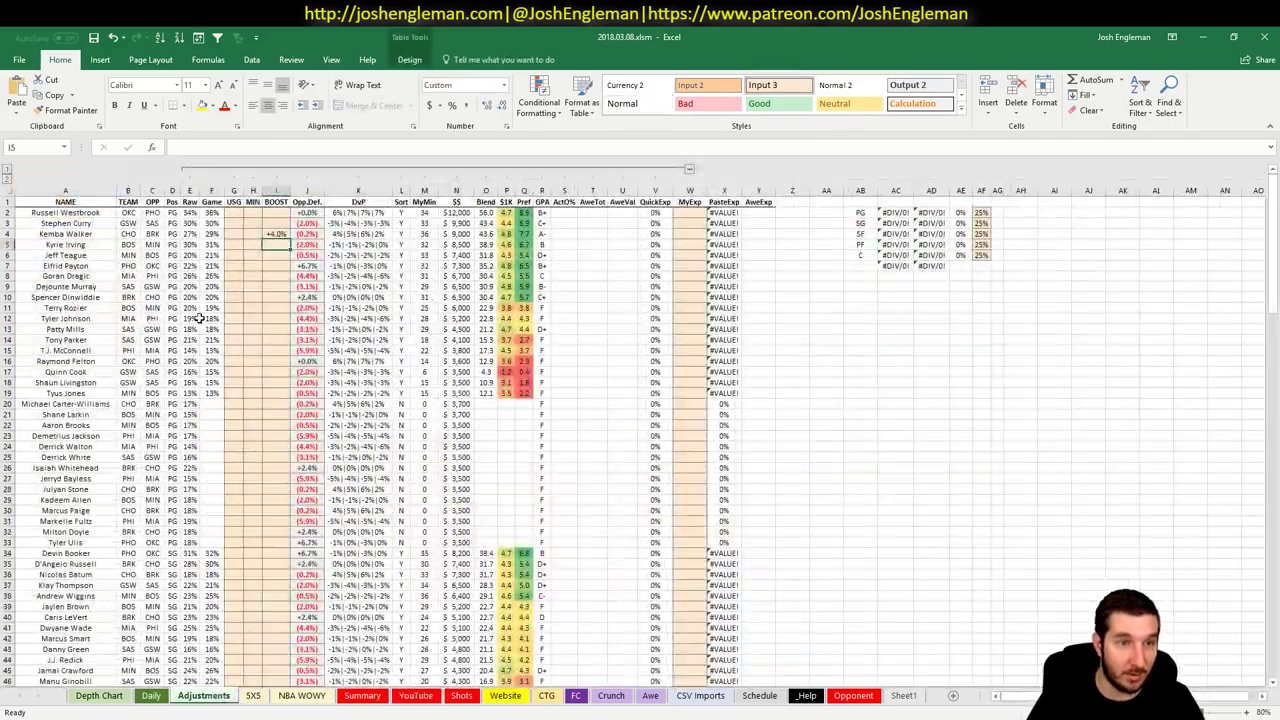
pyautogui.scroll(-9, 286, 409)
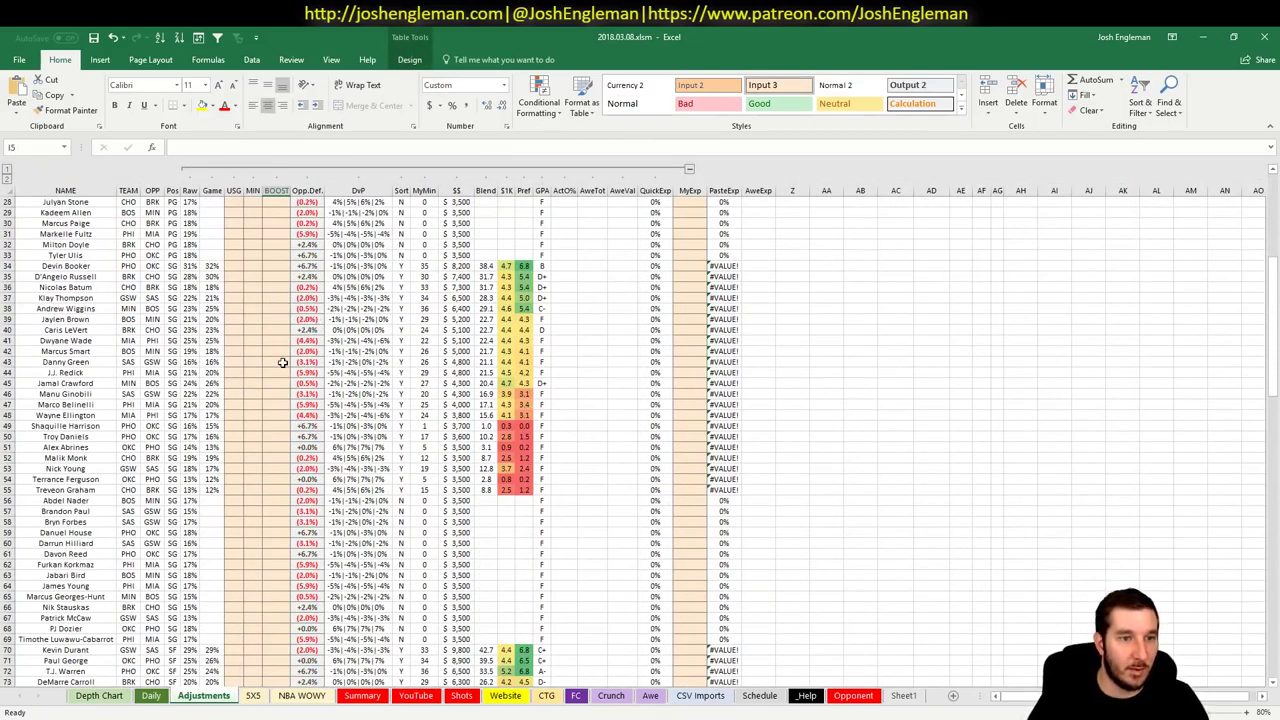
pyautogui.click(284, 287)
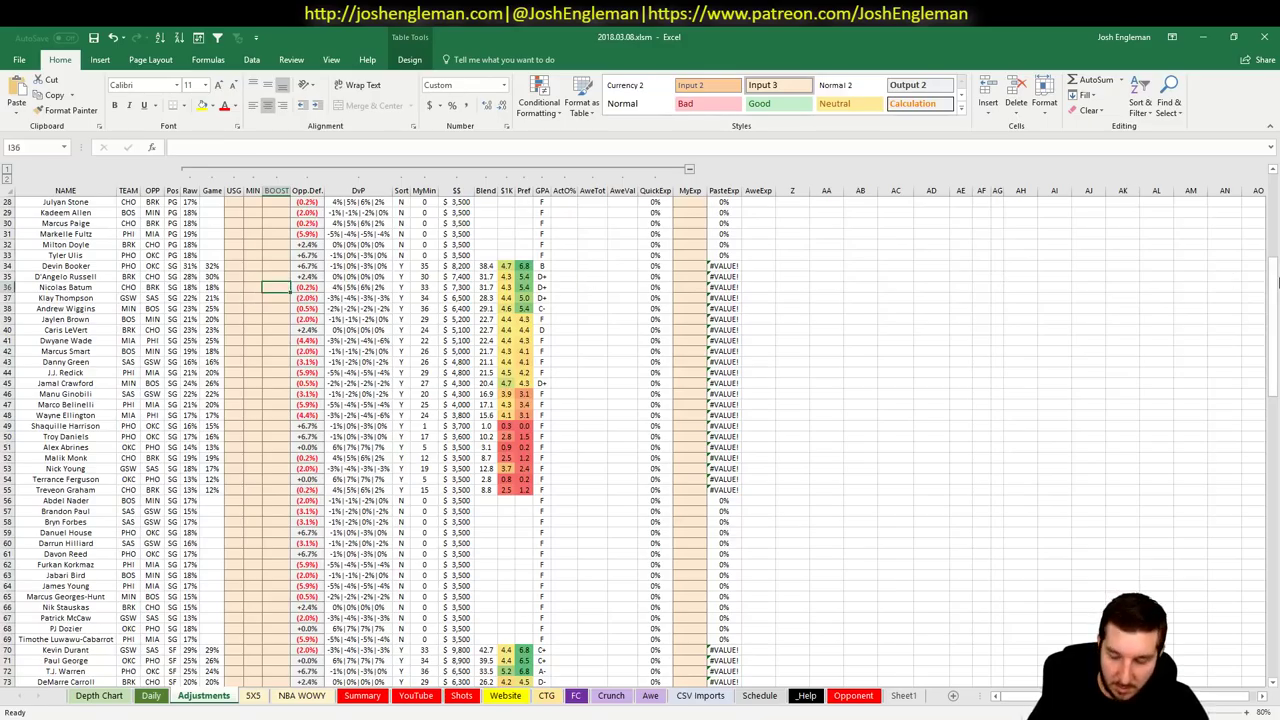
pyautogui.write('-3%')
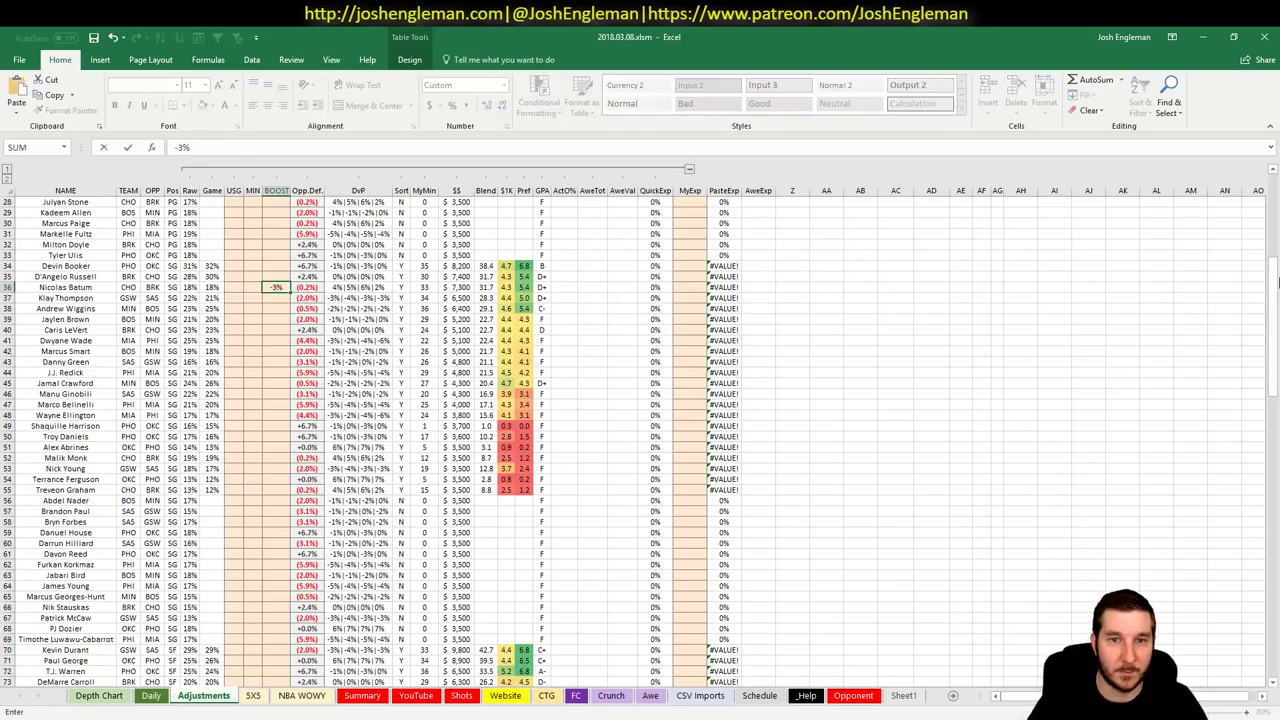
pyautogui.press('Return')
# - Check Dwight Howard's recent minutes and FanDuel scores in the Charlotte game log on the YouTube sheet
pyautogui.click(416, 695)
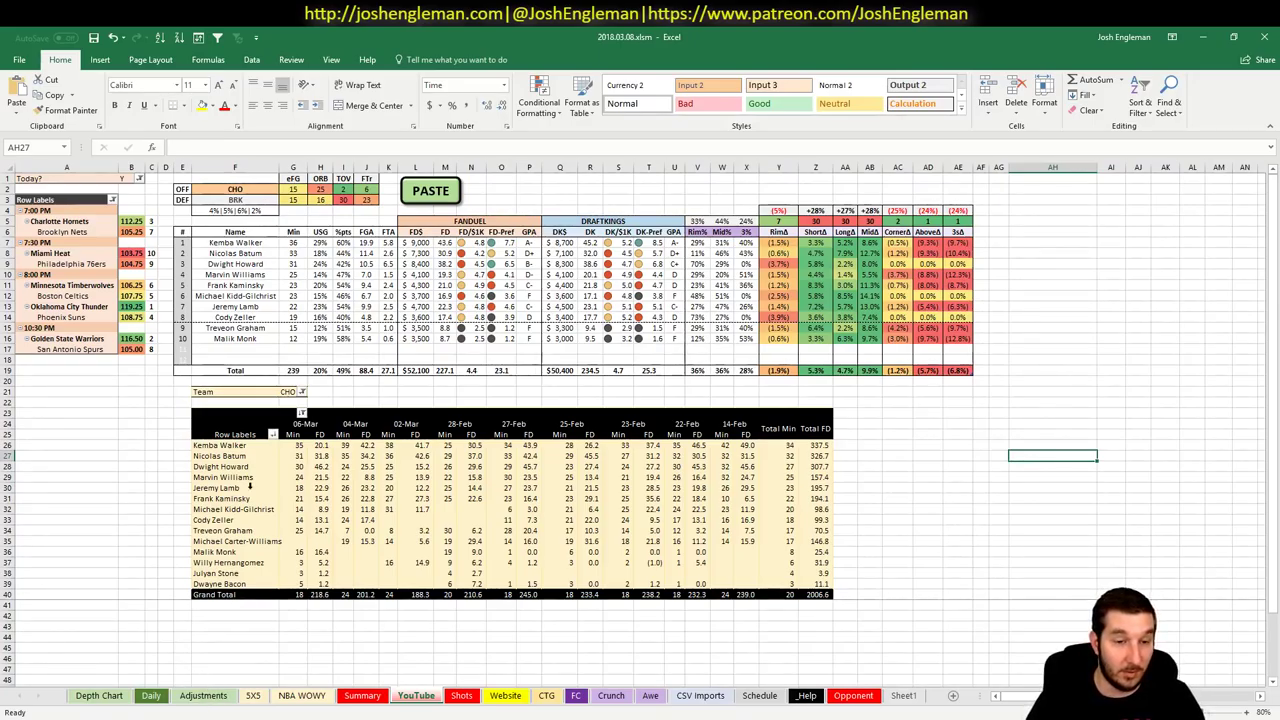
pyautogui.click(322, 466)
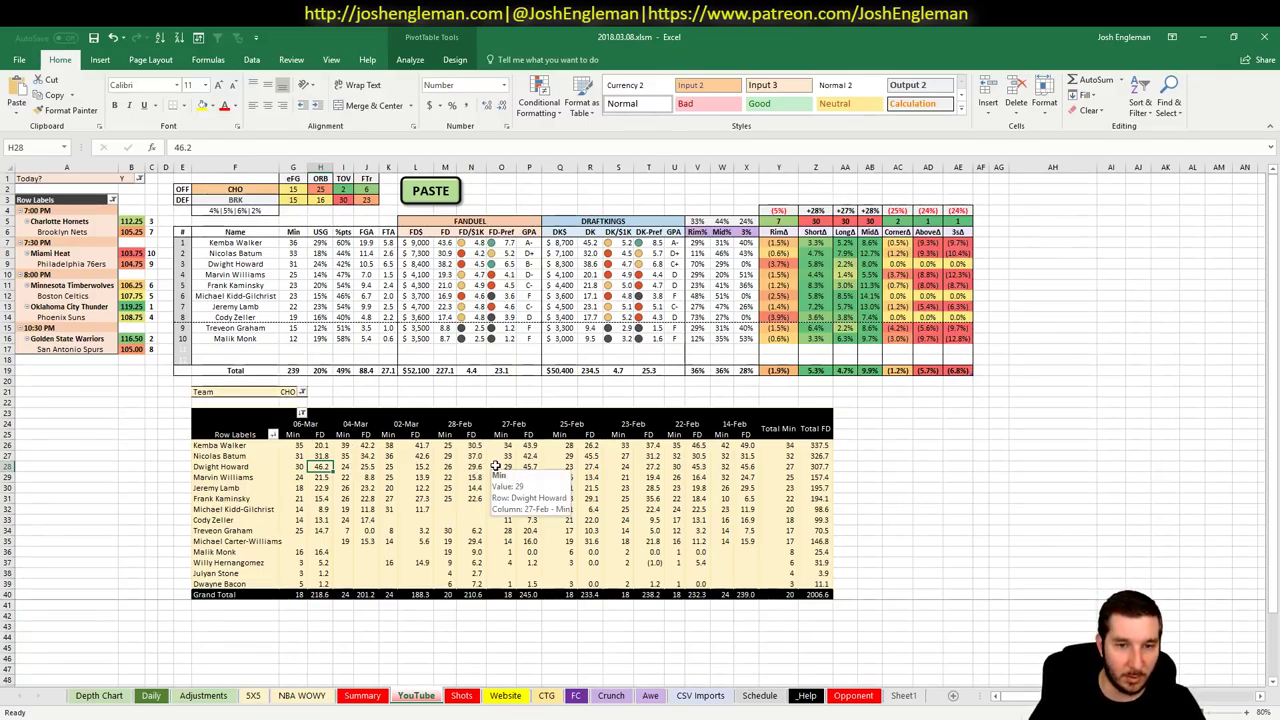
pyautogui.click(463, 395)
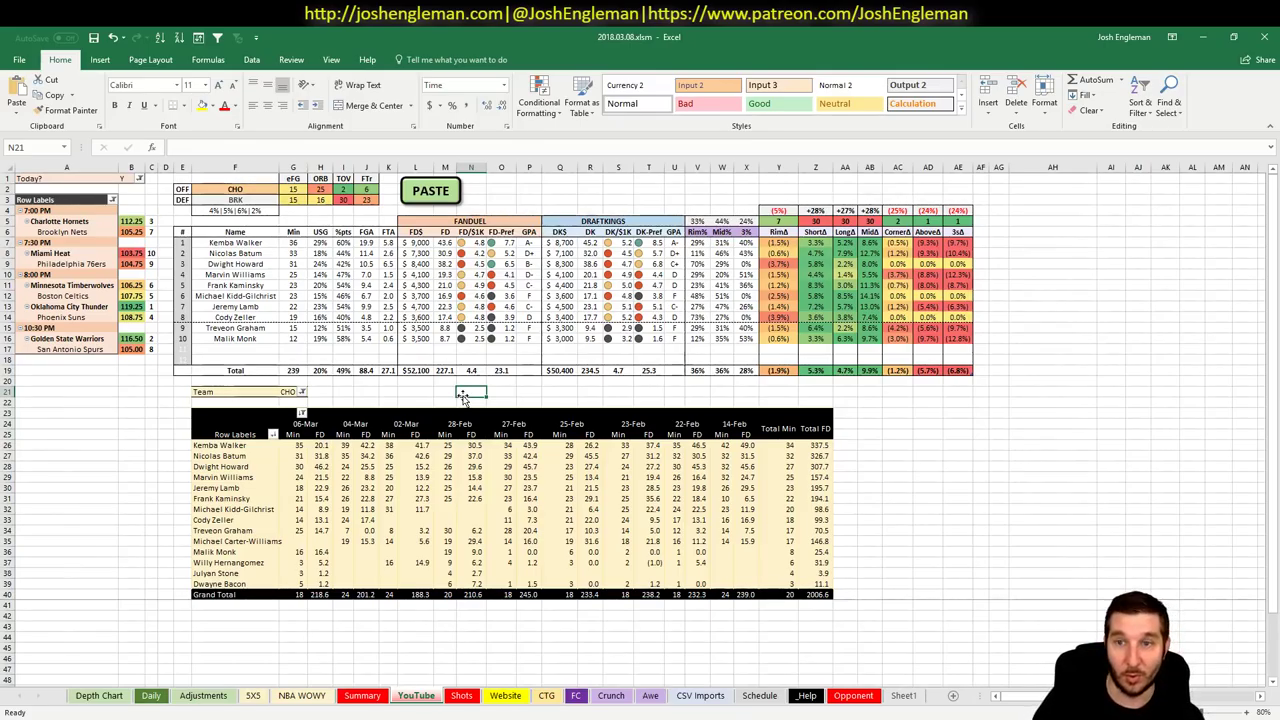
# - Set Dwight Howard's BOOST to 4% among the centers on the Adjustments sheet
pyautogui.click(203, 697)
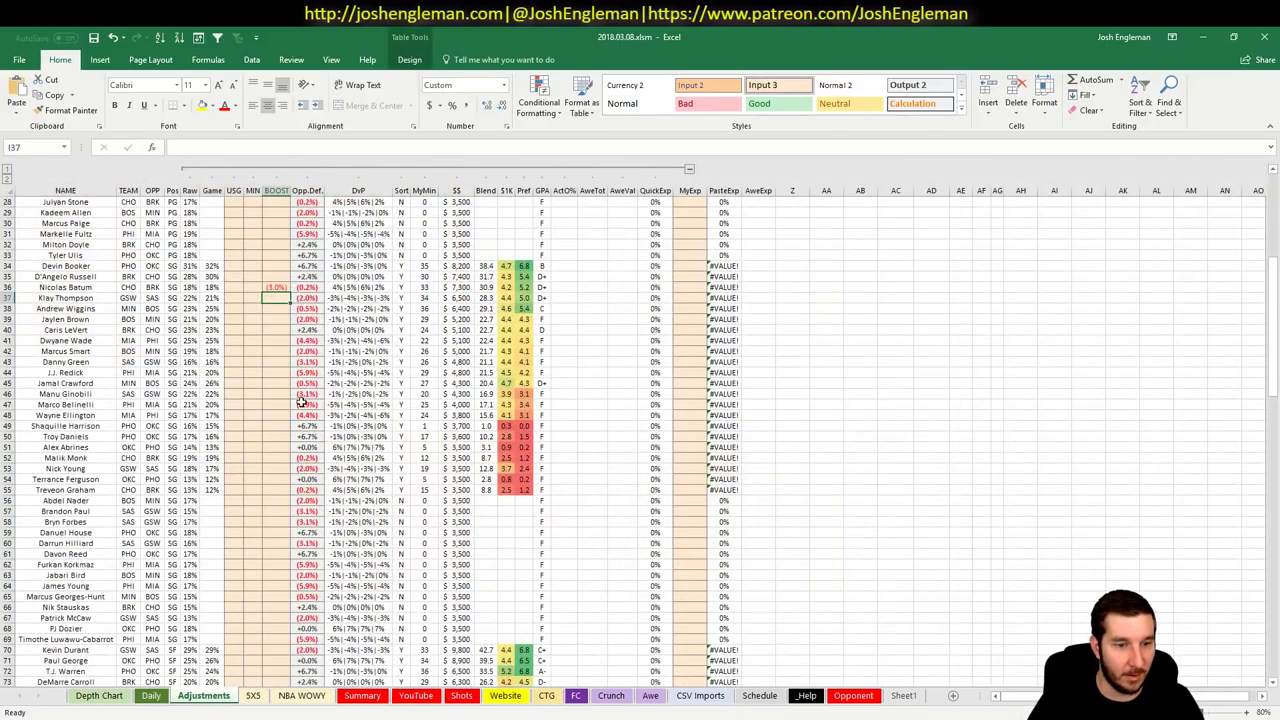
pyautogui.scroll(-20, 297, 394)
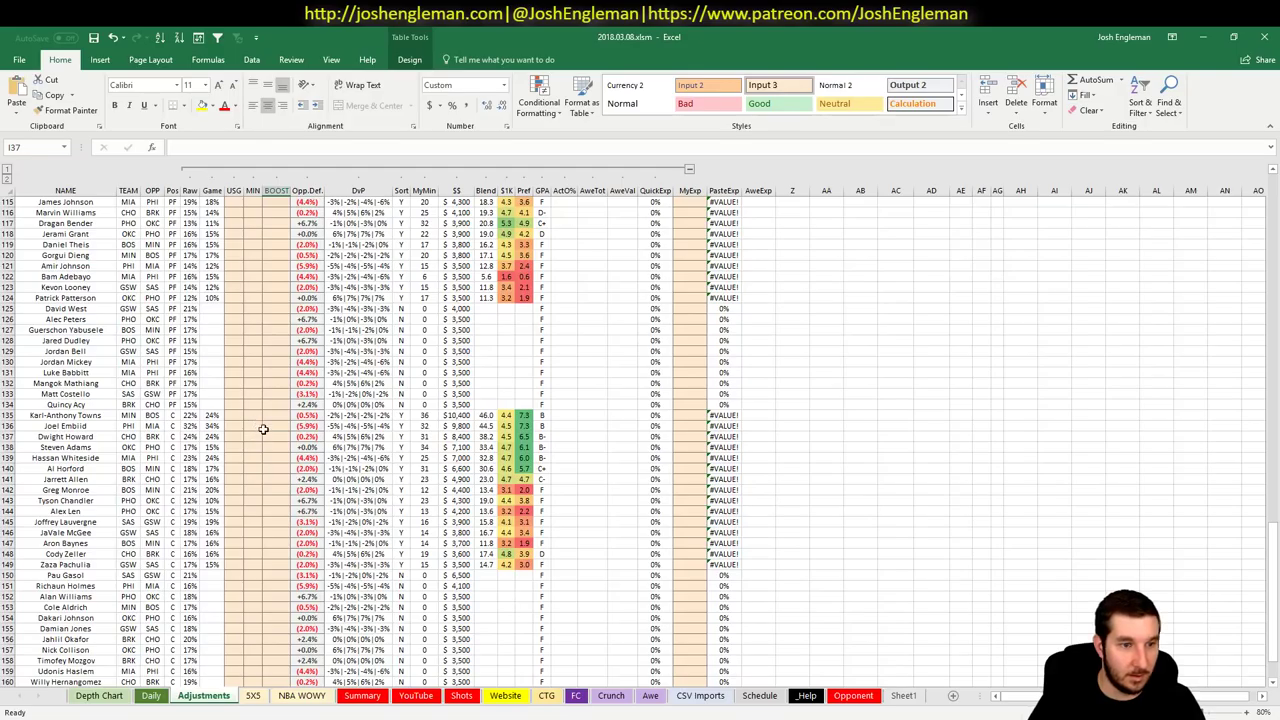
pyautogui.click(273, 436)
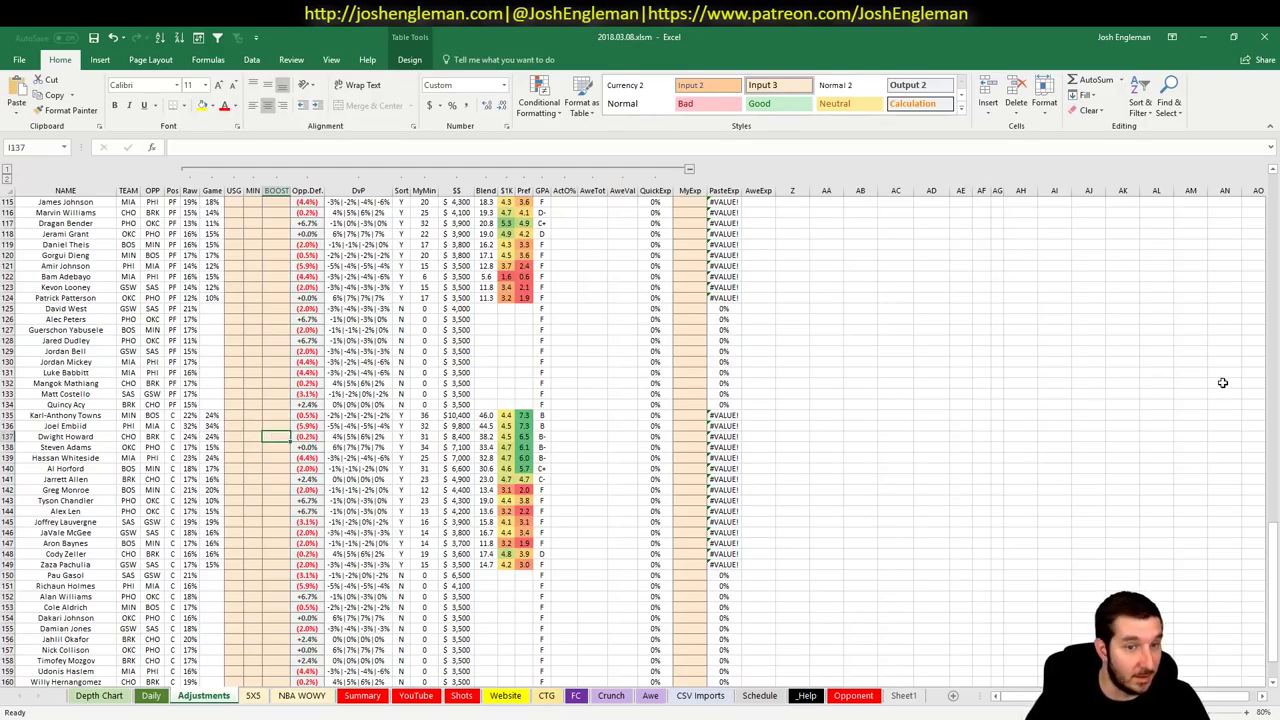
pyautogui.write('4')
pyautogui.press('Return')
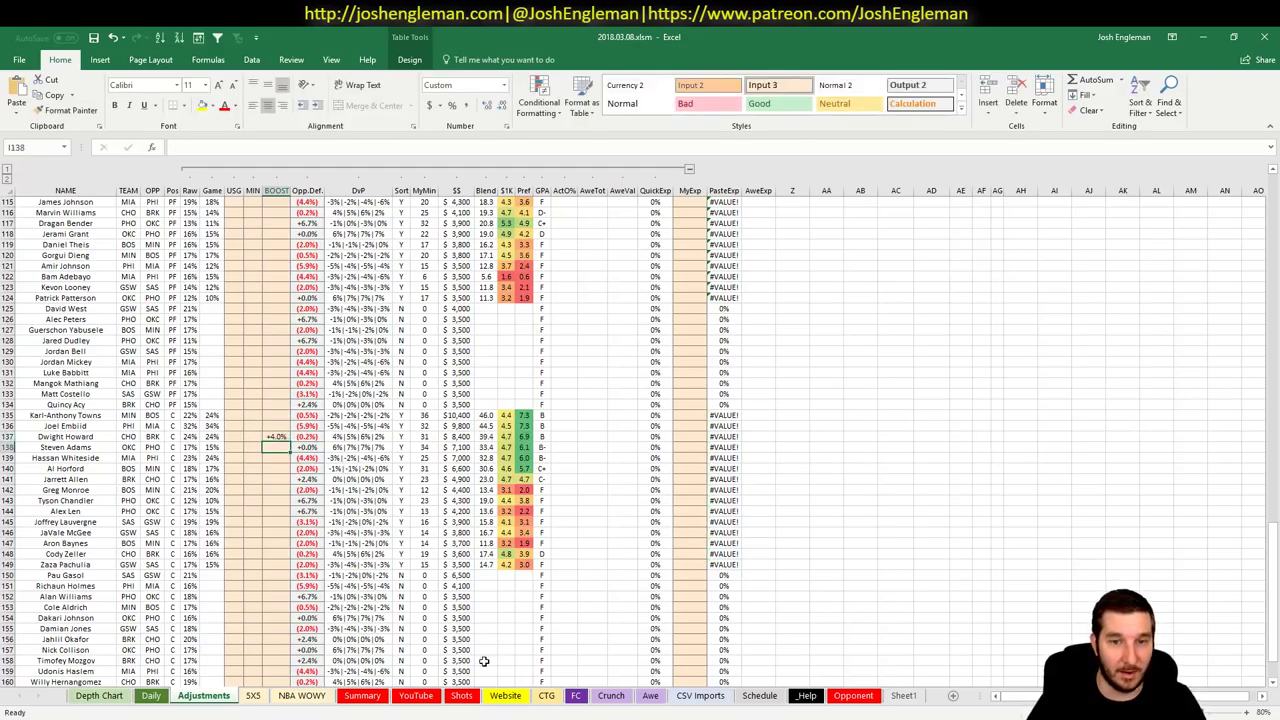
# - Switch the offensive team of the YouTube sheet's matchup to BRK and autofit the width of the player name column
pyautogui.click(415, 696)
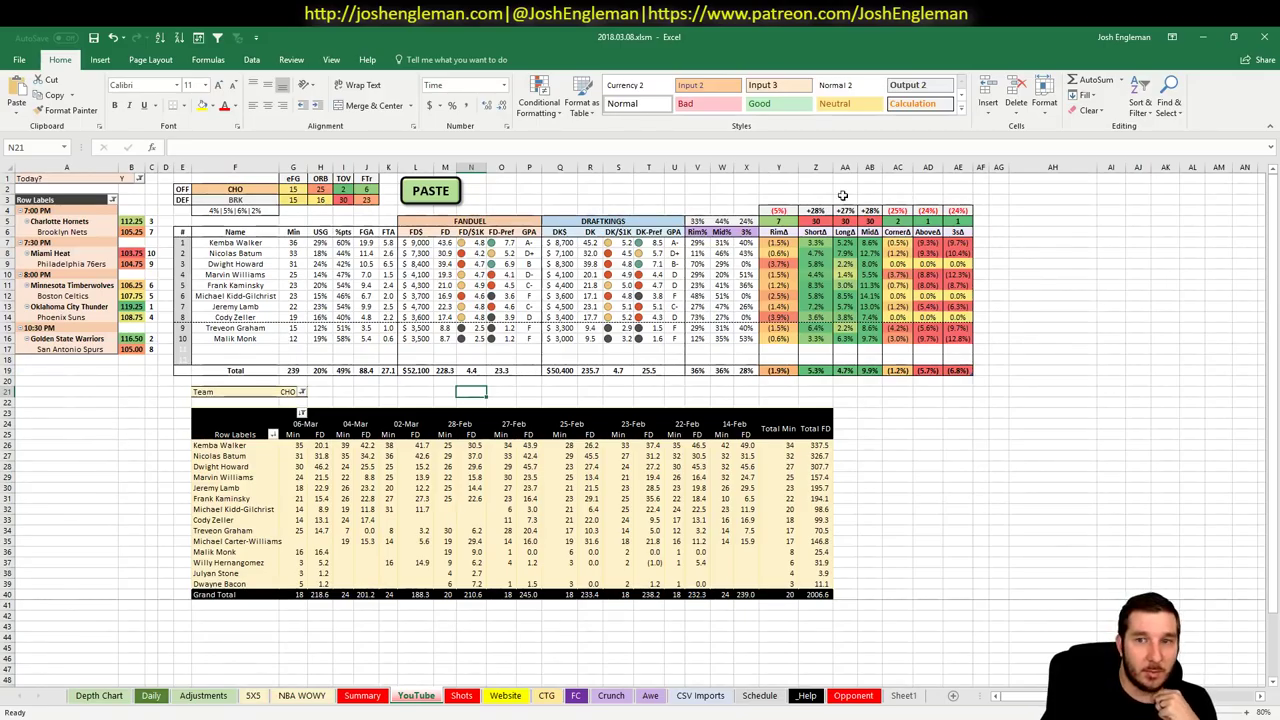
pyautogui.click(750, 274)
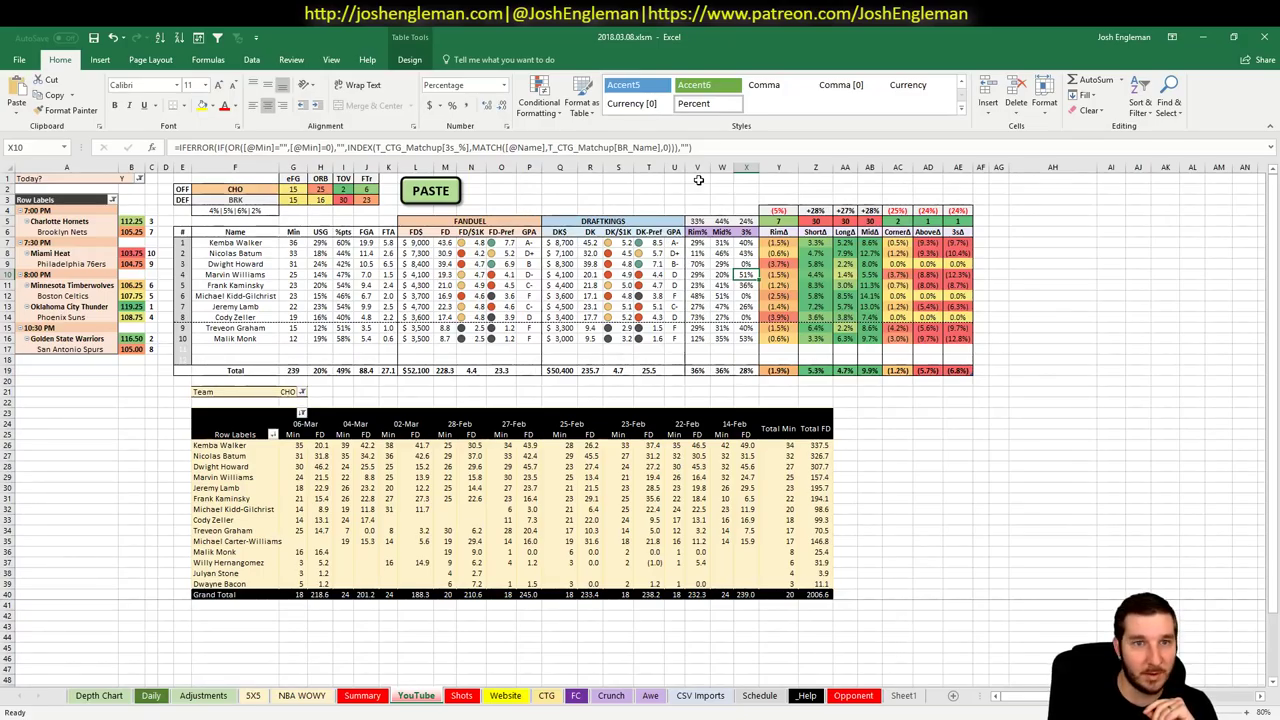
pyautogui.click(250, 189)
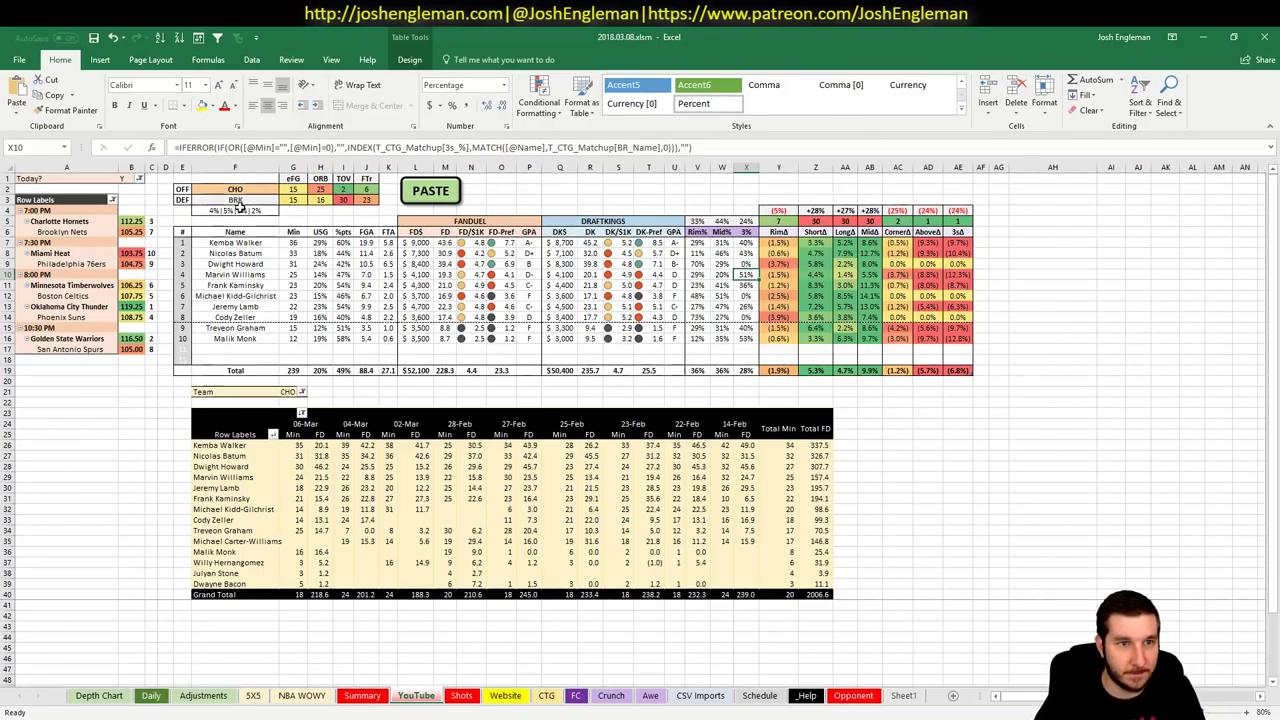
pyautogui.write('BRK')
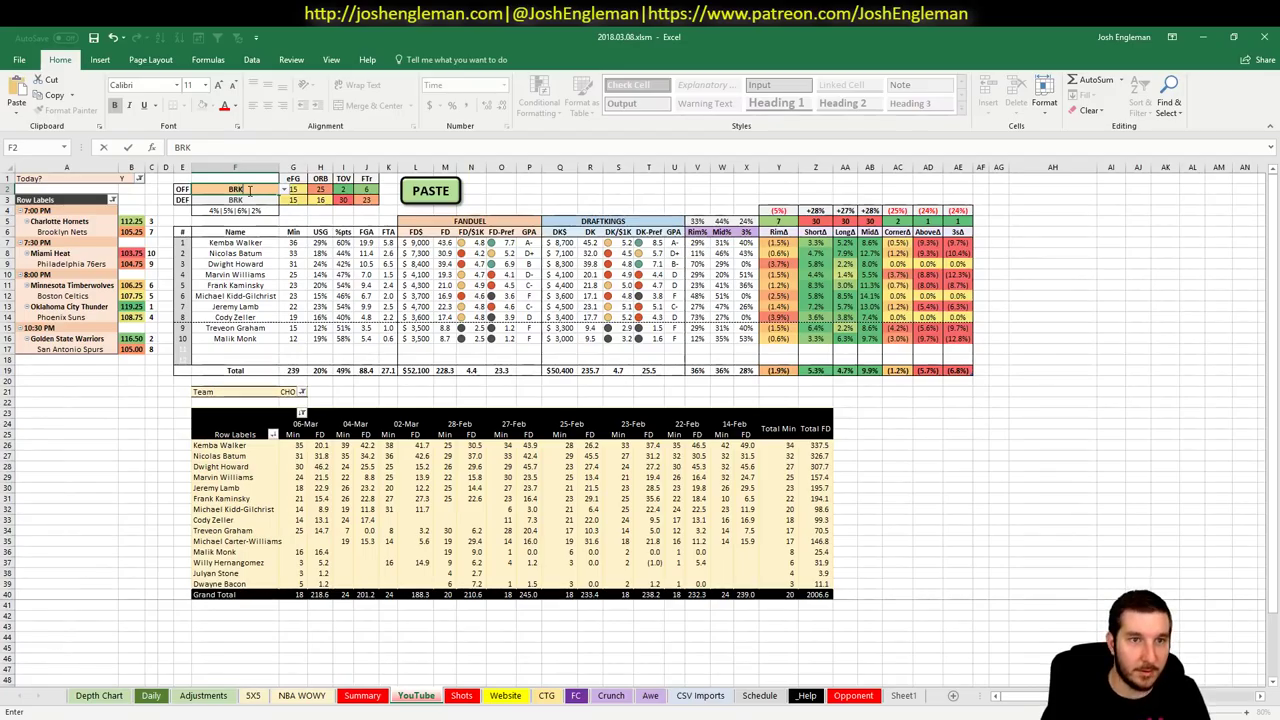
pyautogui.press('Return')
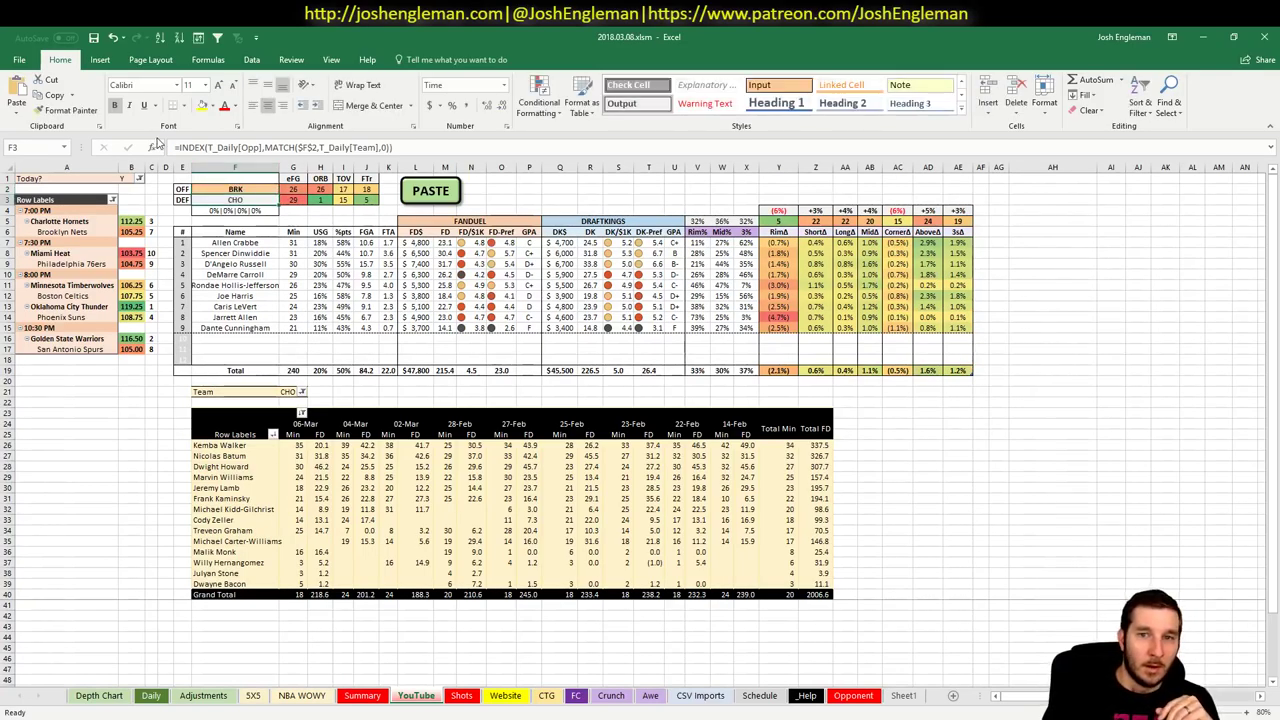
pyautogui.doubleClick(280, 167)
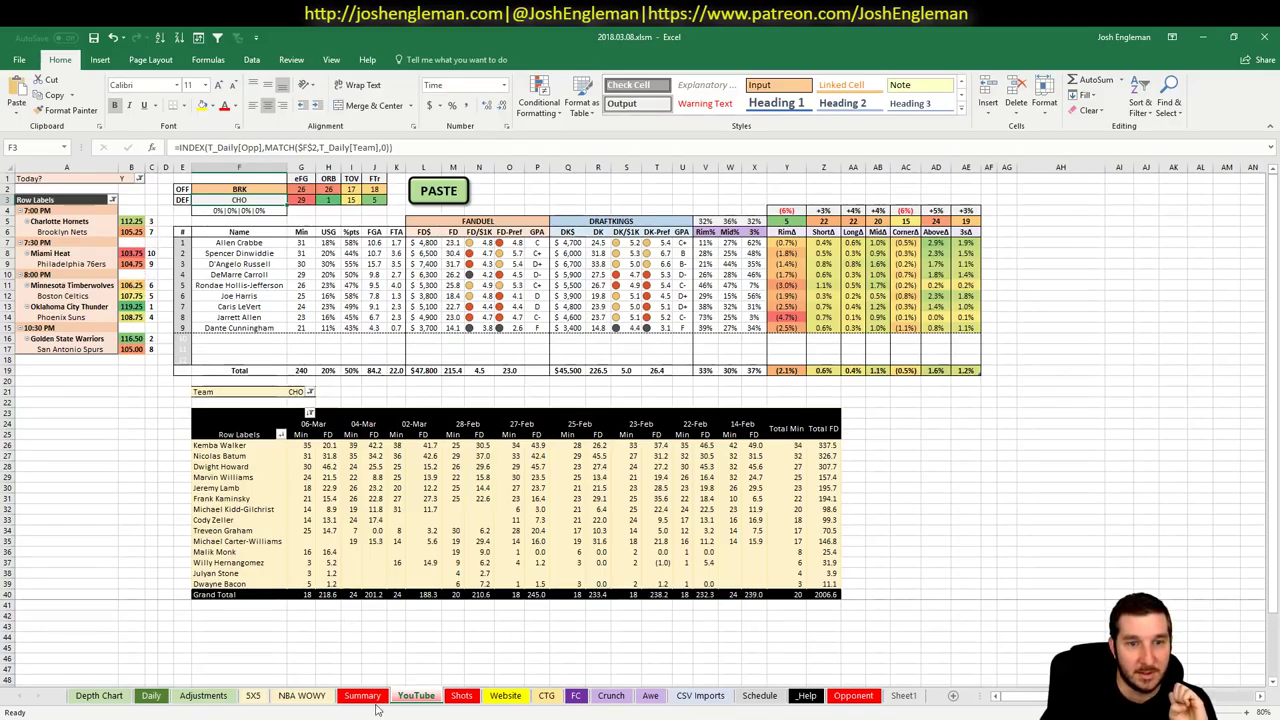
# - Review Brooklyn's projections against Charlotte on the YouTube sheet, including Rondae Hollis-Jefferson's FanDuel GPA grade
pyautogui.rightClick(323, 531)
pyautogui.click(395, 393)
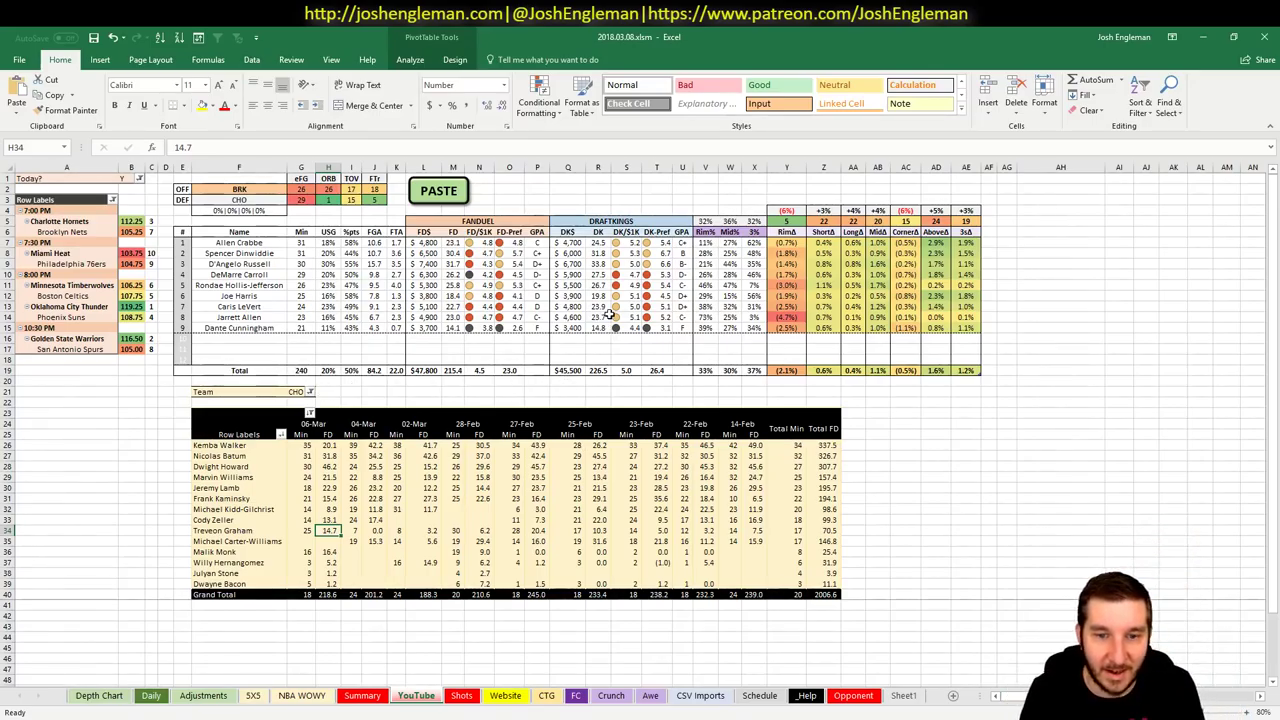
pyautogui.click(538, 285)
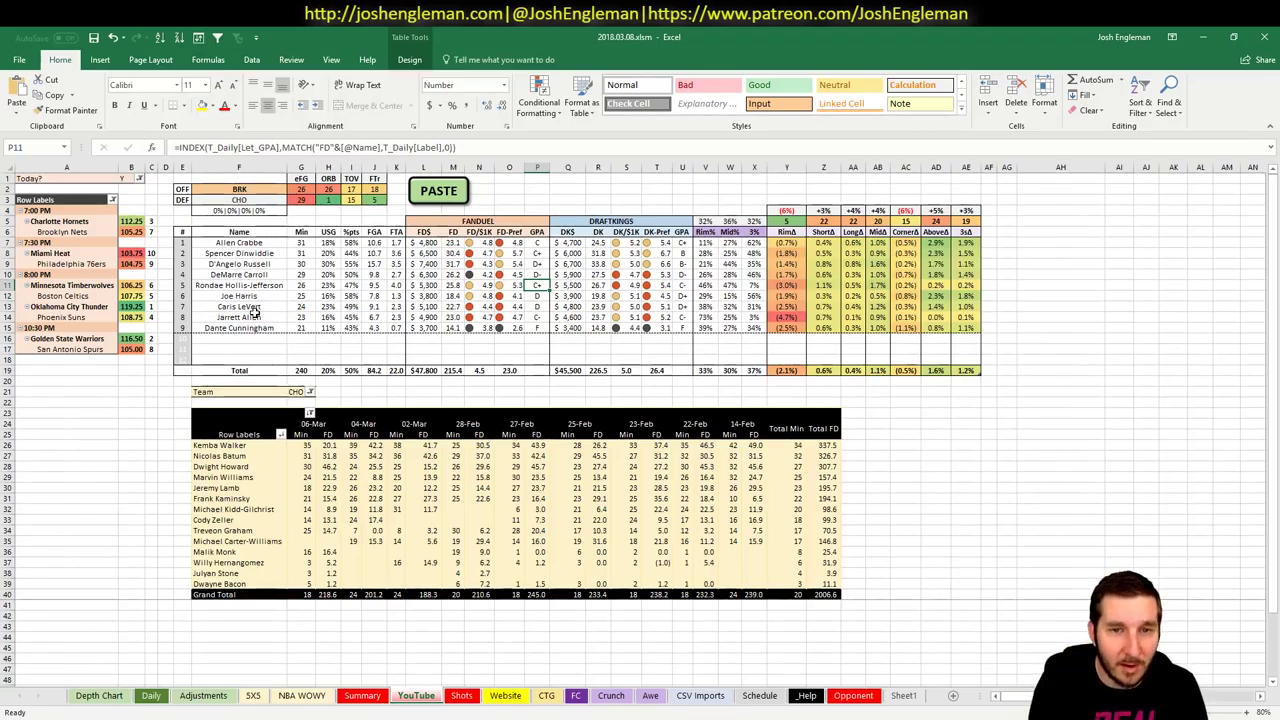
# - Examine the matchup ratings of Brooklyn's Dinwiddie, D'Angelo Russell, Crabbe, DeMarre Carroll and Jarrett Allen on the 5X5 sheet
pyautogui.click(253, 696)
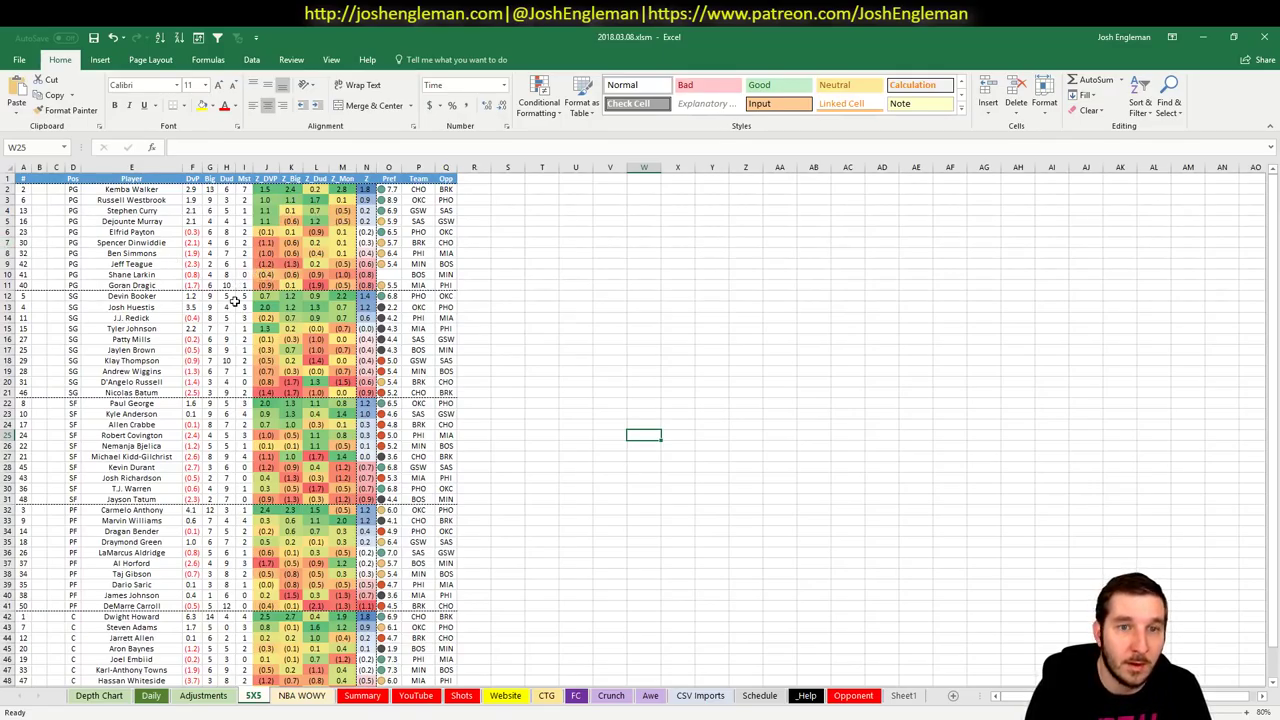
pyautogui.click(258, 253)
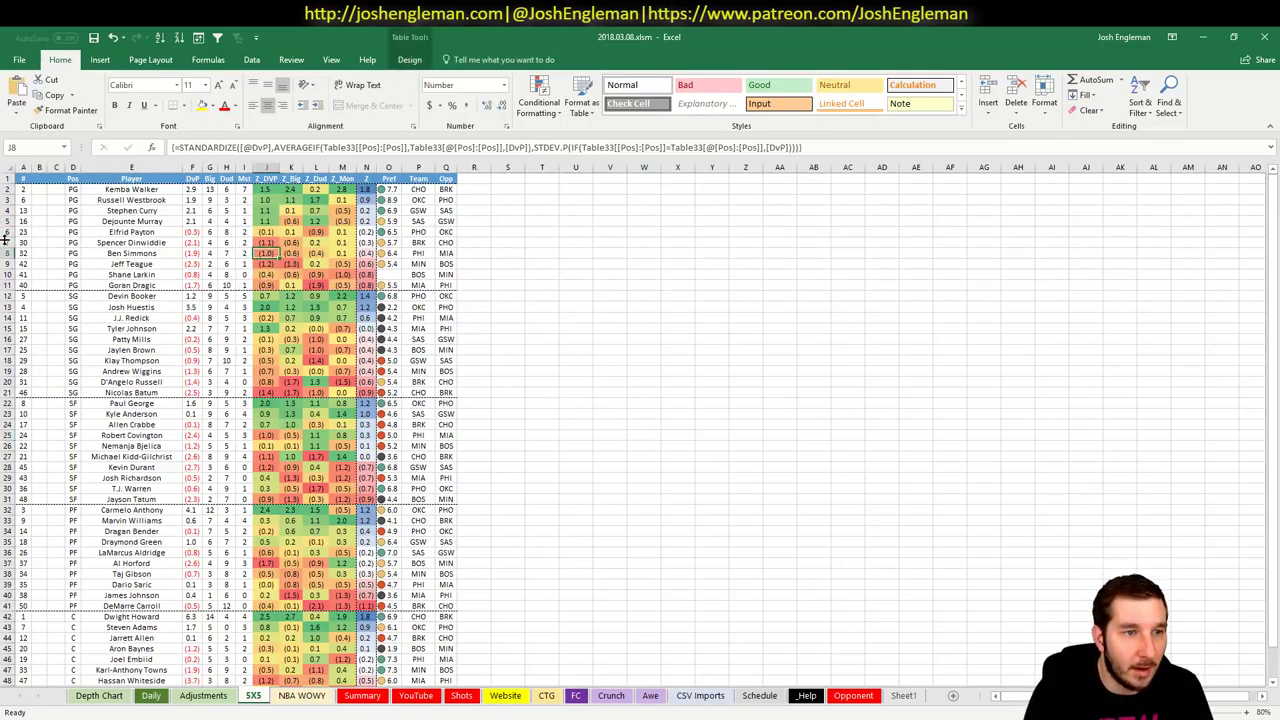
pyautogui.click(8, 242)
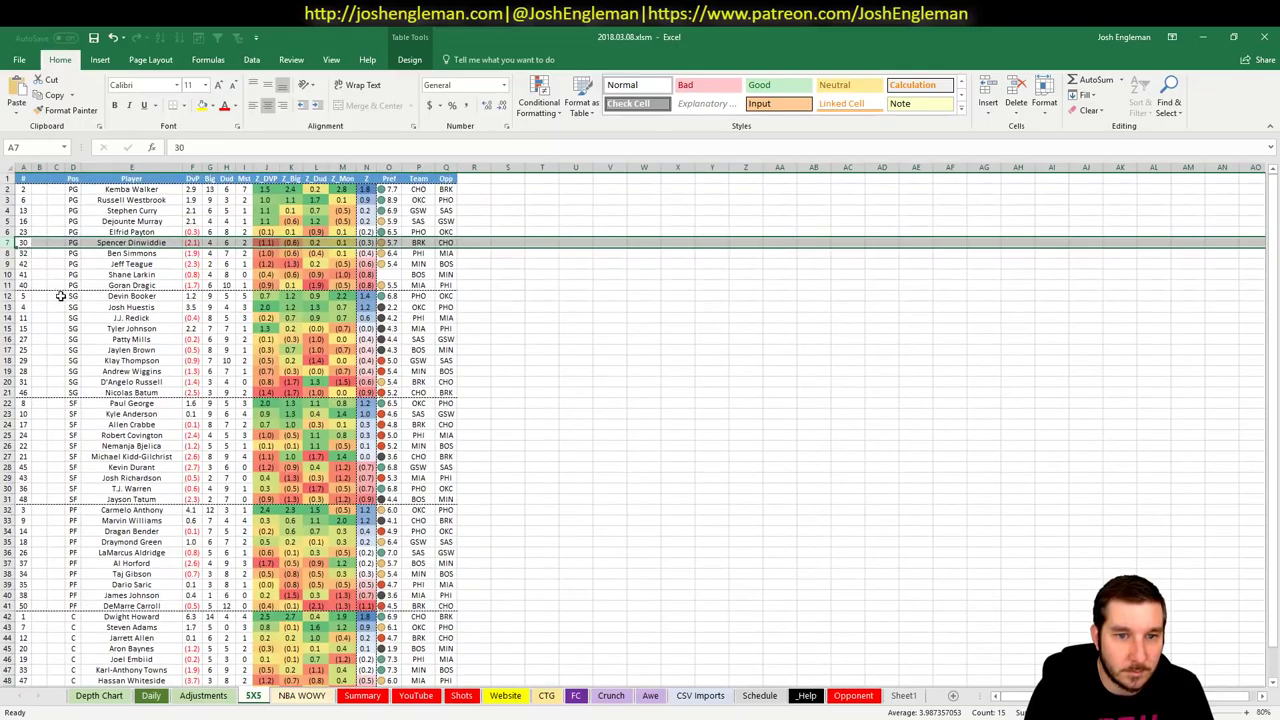
pyautogui.click(8, 382)
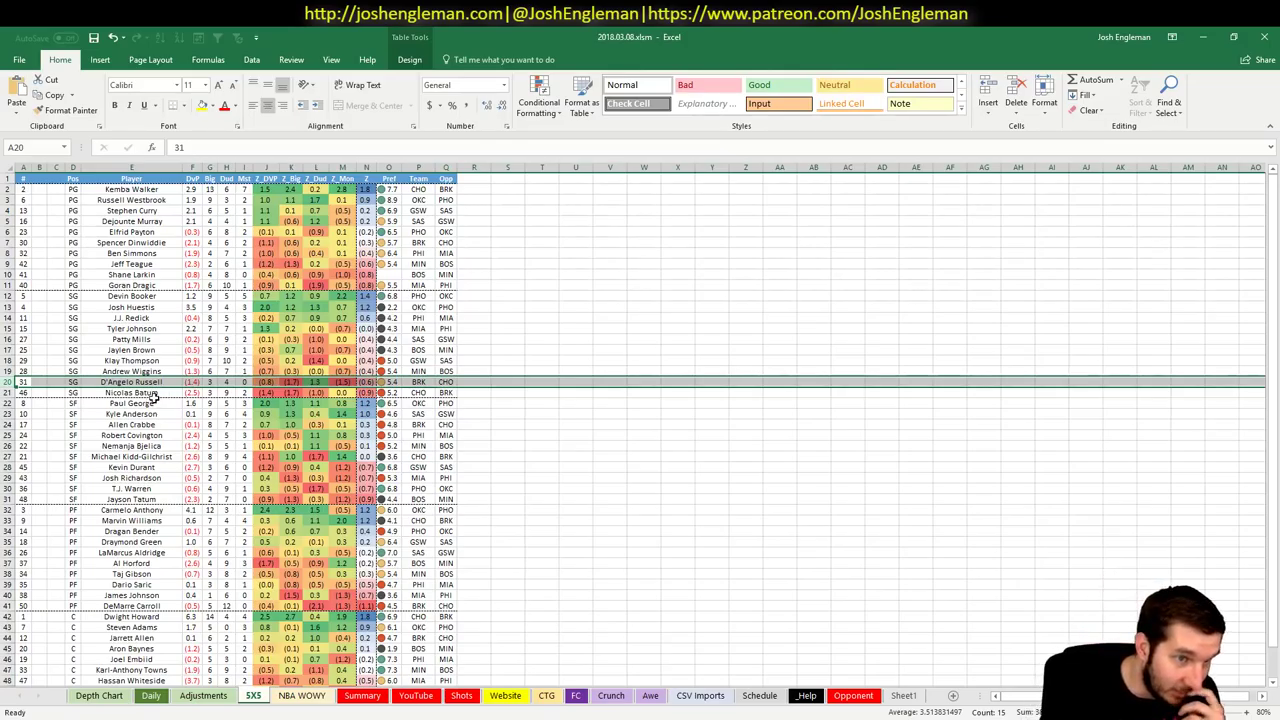
pyautogui.scroll(-1, 240, 393)
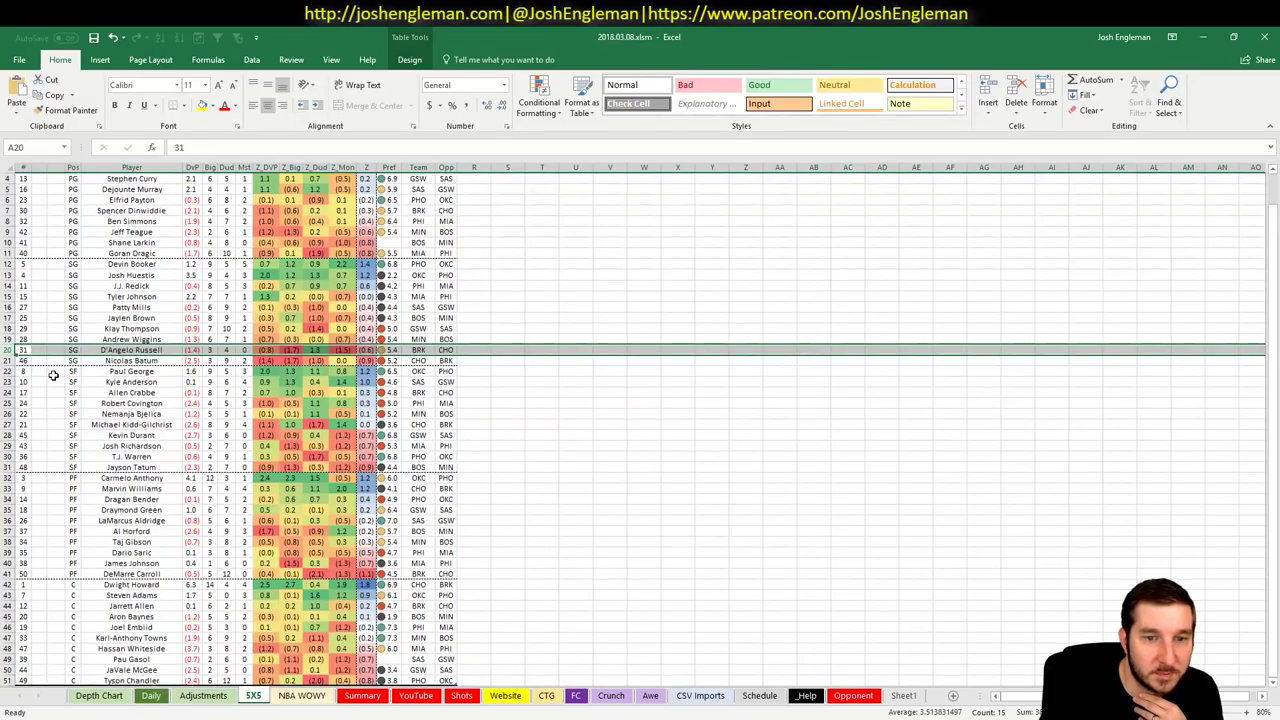
pyautogui.click(7, 425)
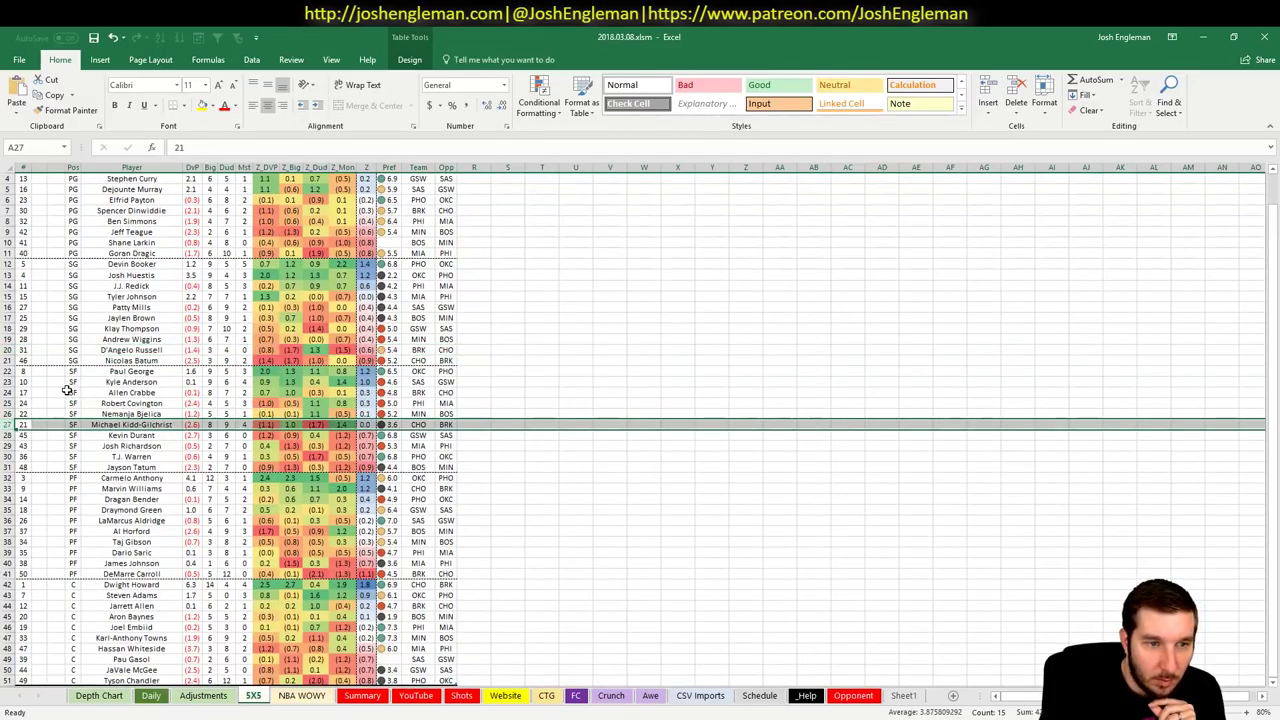
pyautogui.click(8, 392)
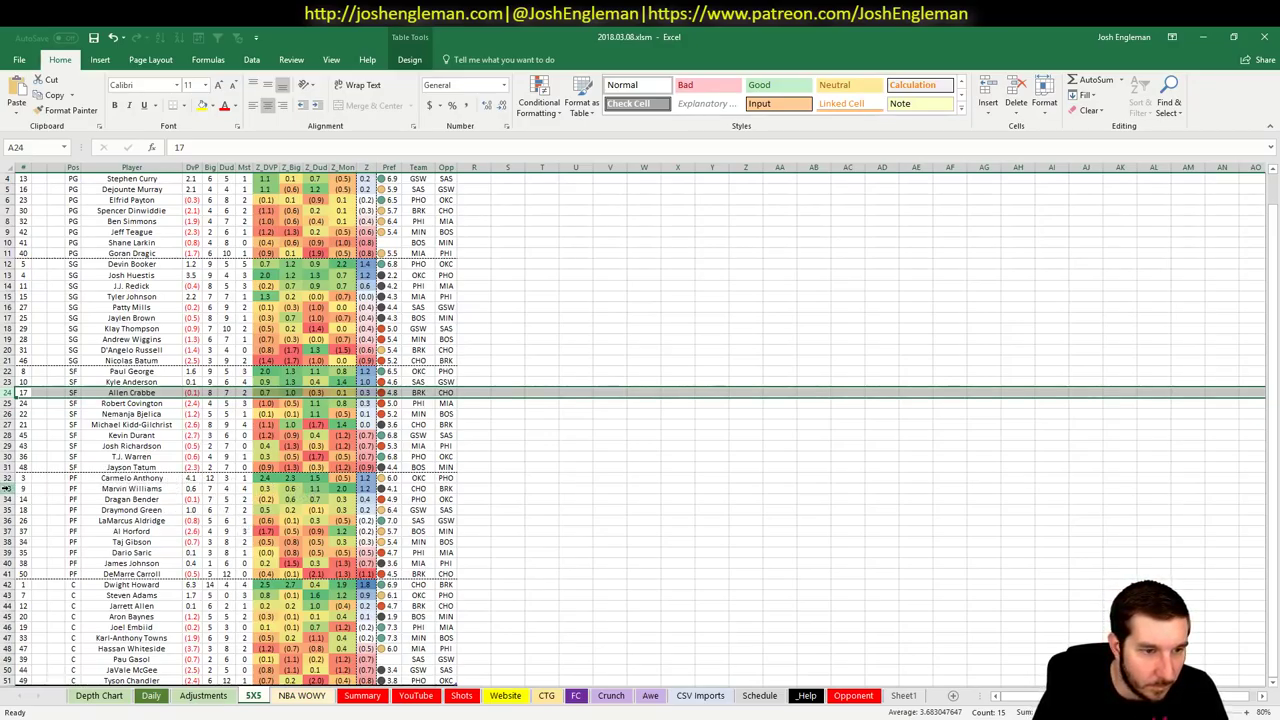
pyautogui.click(8, 573)
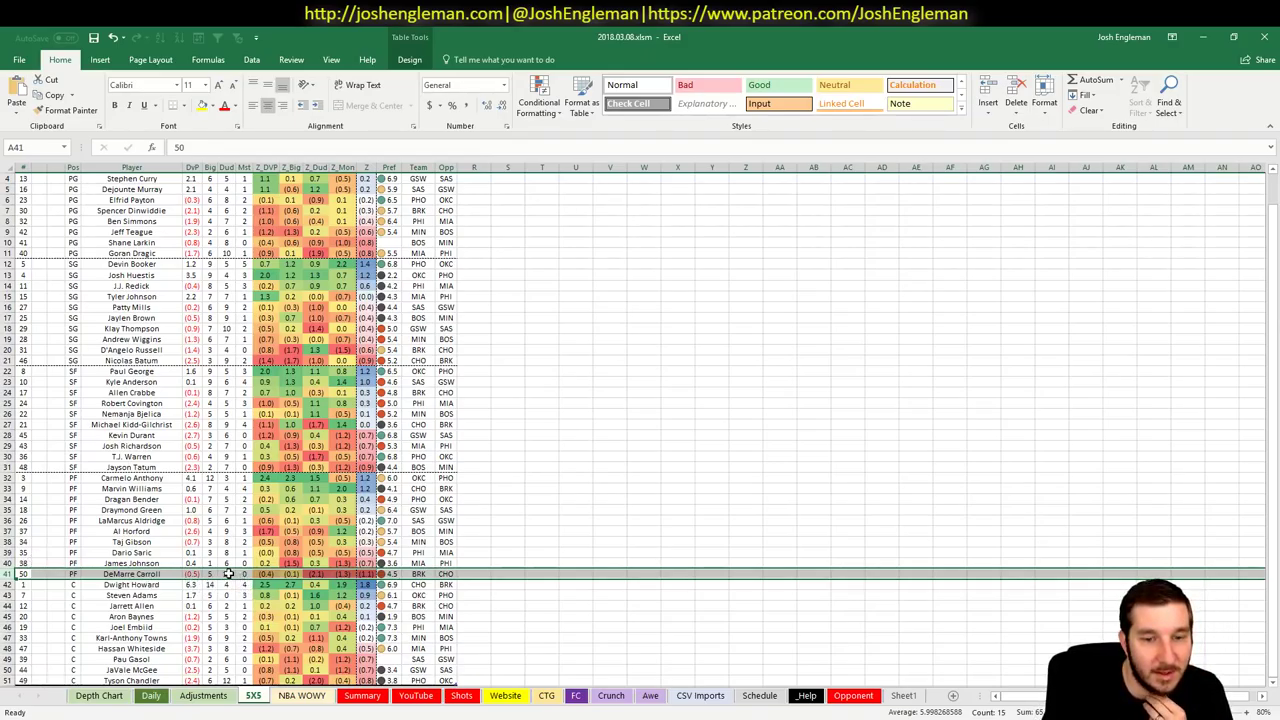
pyautogui.scroll(-1, 120, 490)
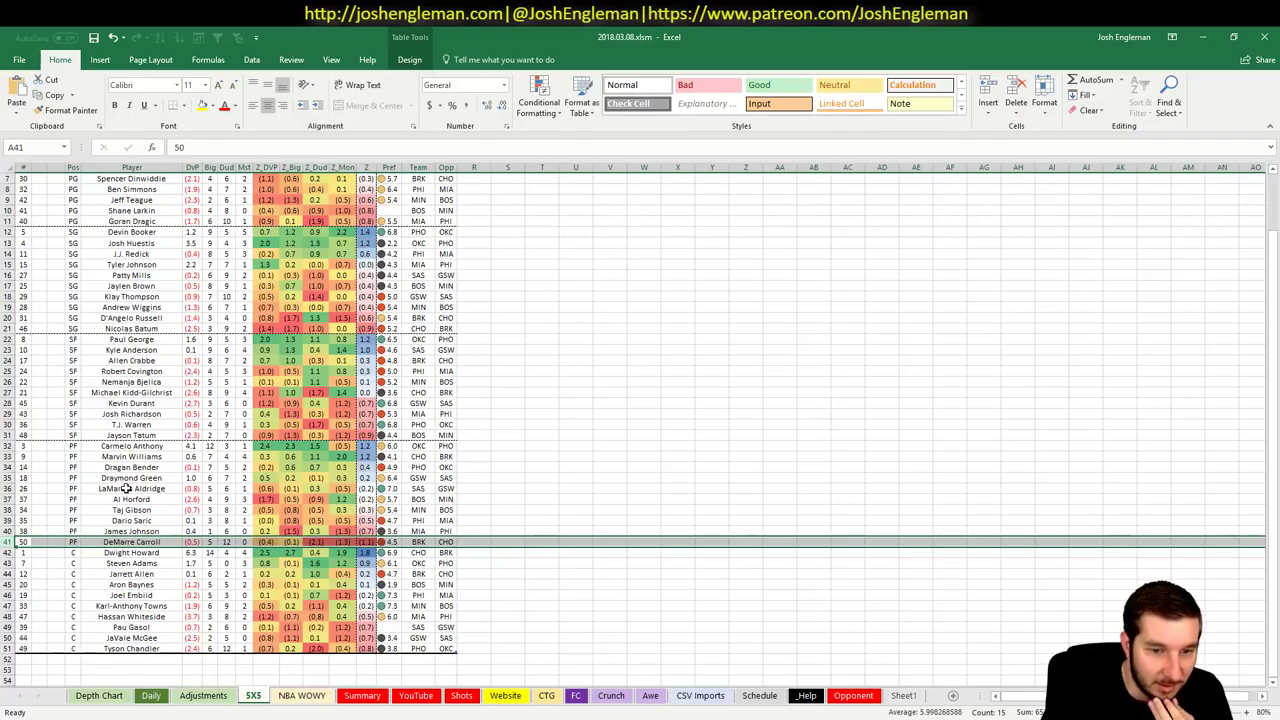
pyautogui.click(73, 573)
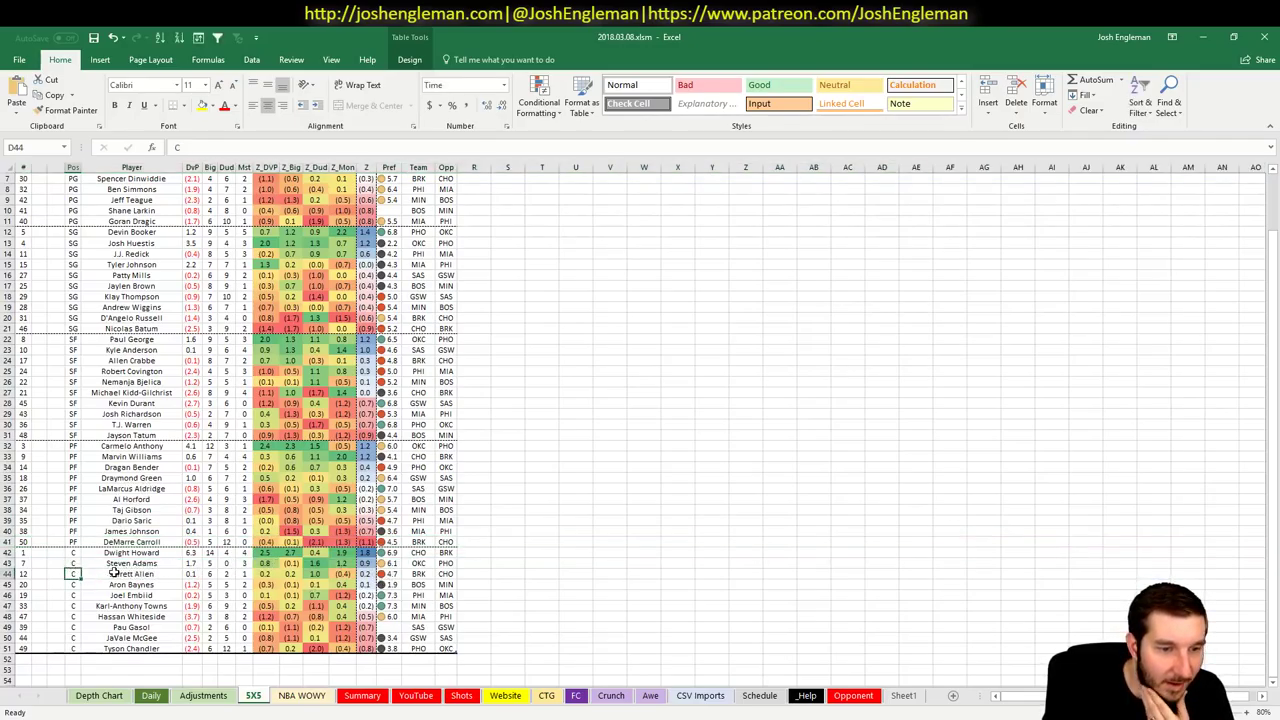
pyautogui.click(192, 574)
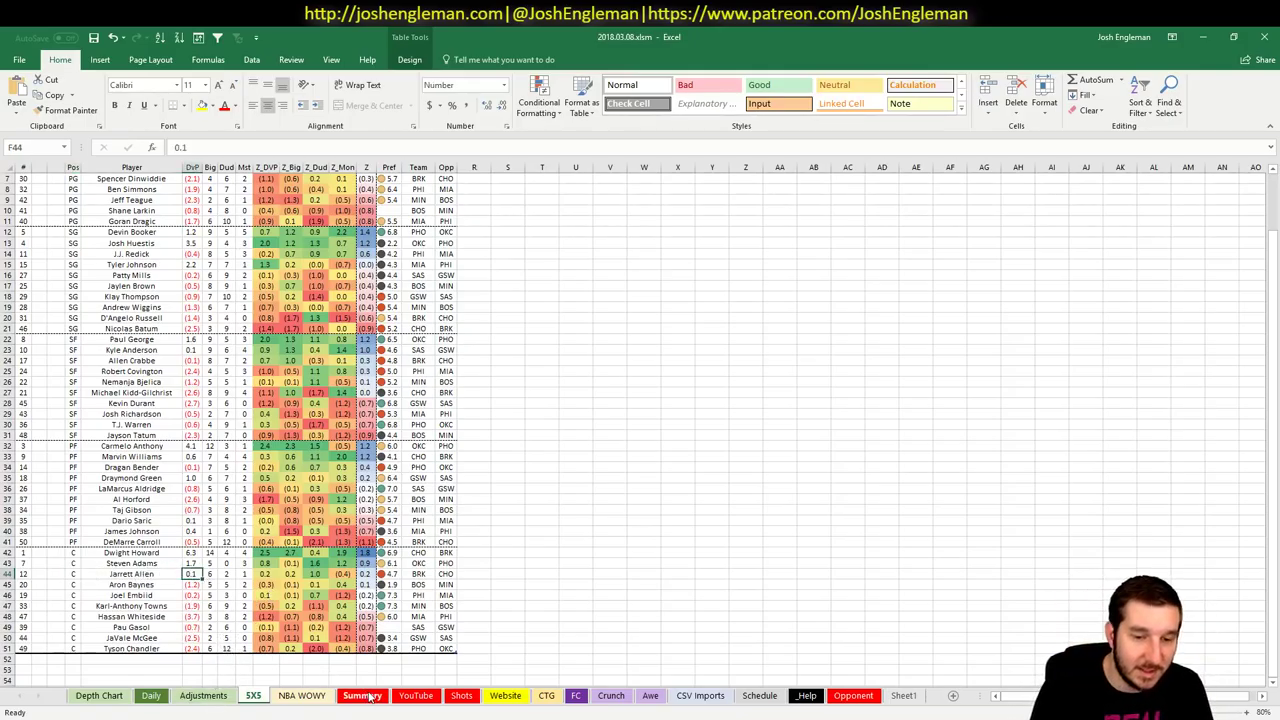
# - Filter the YouTube sheet's game log to team BRK and check Jarrett Allen's minutes in the two latest games
pyautogui.click(416, 698)
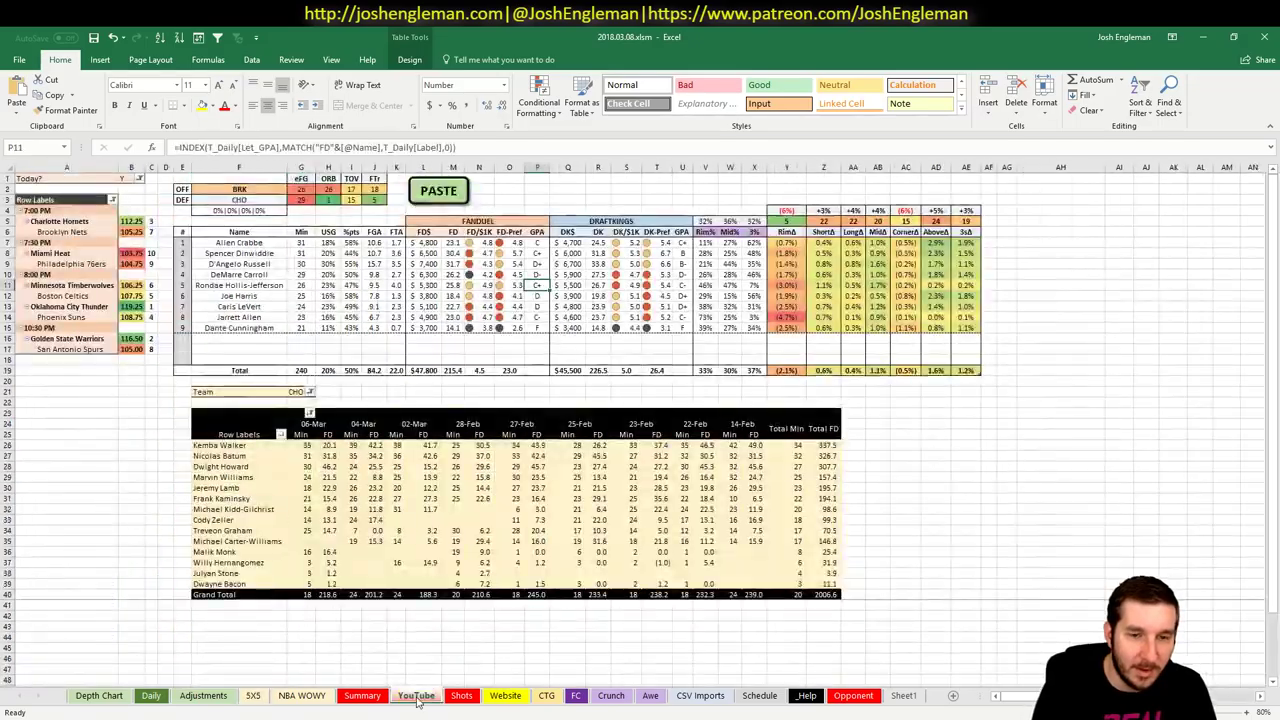
pyautogui.click(297, 391)
pyautogui.write('BRK')
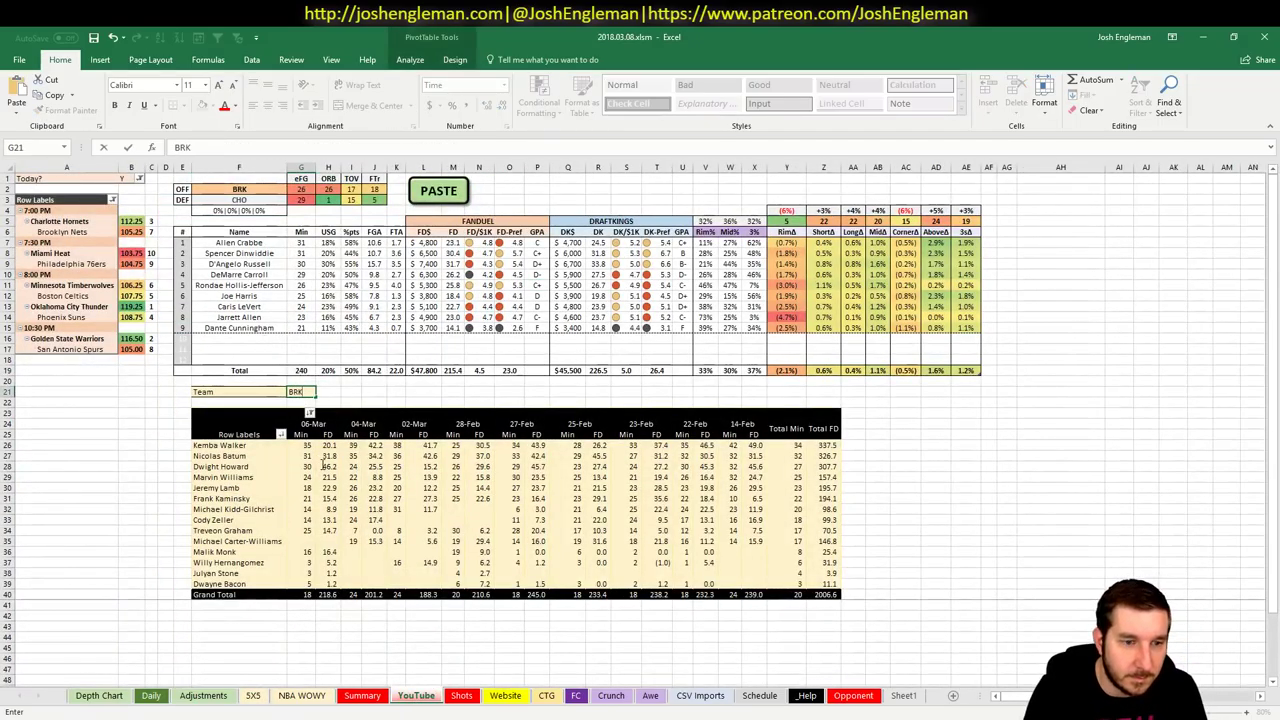
pyautogui.press('Return')
pyautogui.click(308, 519)
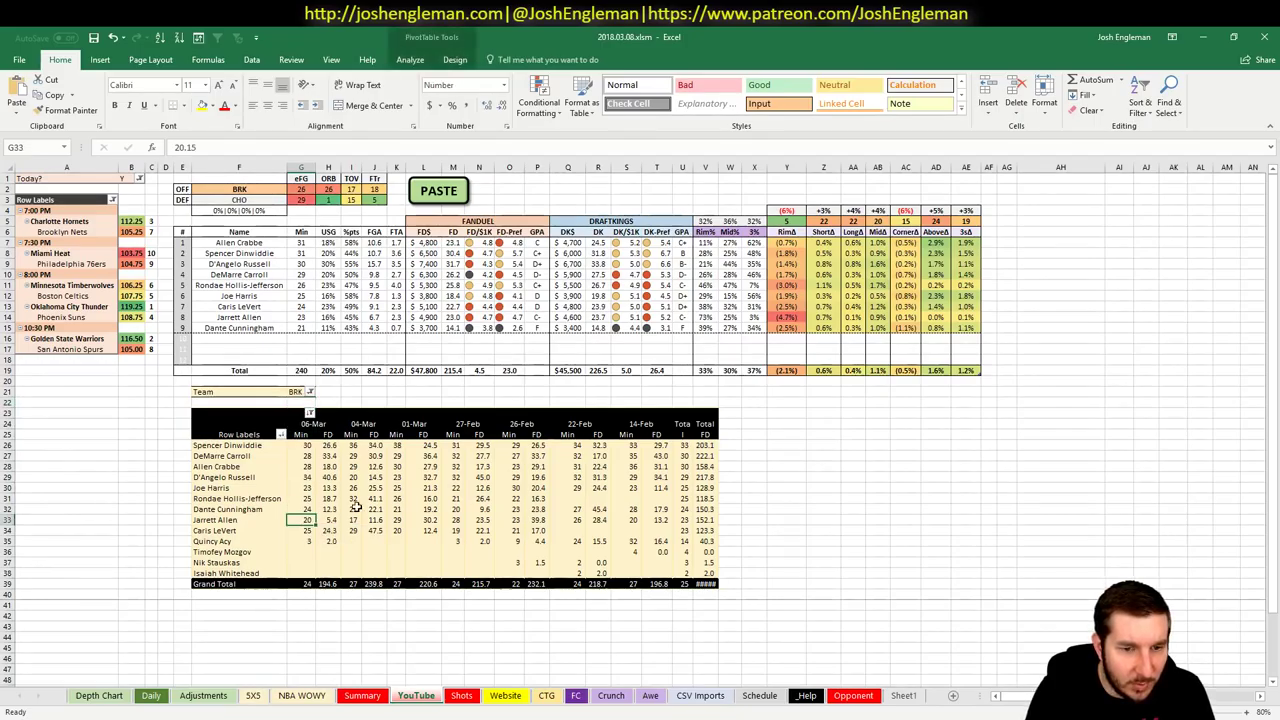
pyautogui.click(354, 519)
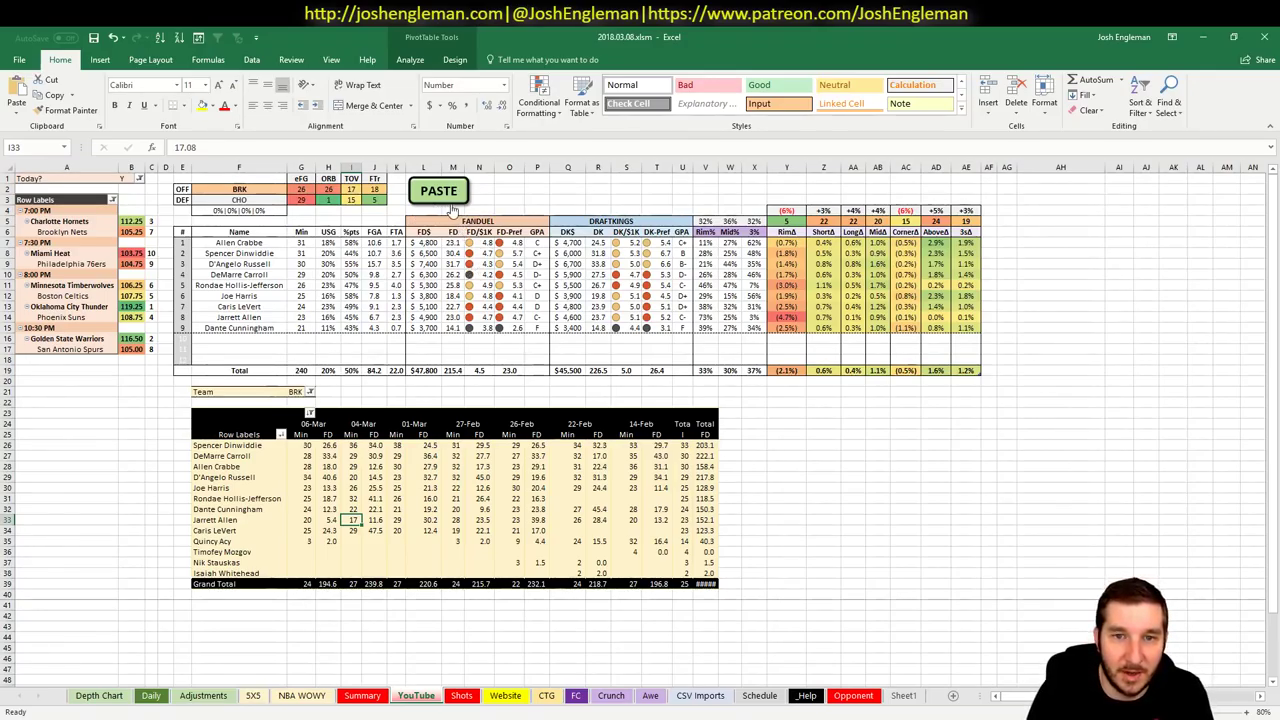
# - Set D'Angelo Russell's BOOST to -2.5% among the shooting guards on the Adjustments sheet
pyautogui.click(203, 695)
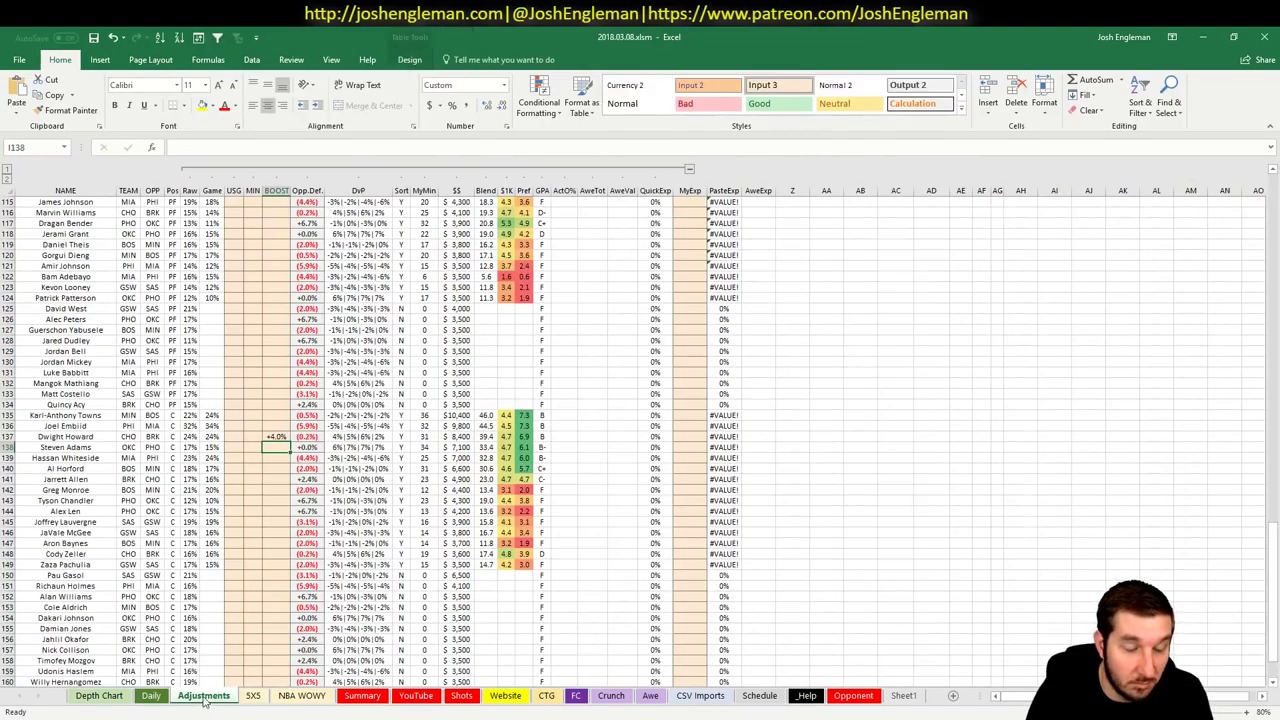
pyautogui.scroll(20, 130, 338)
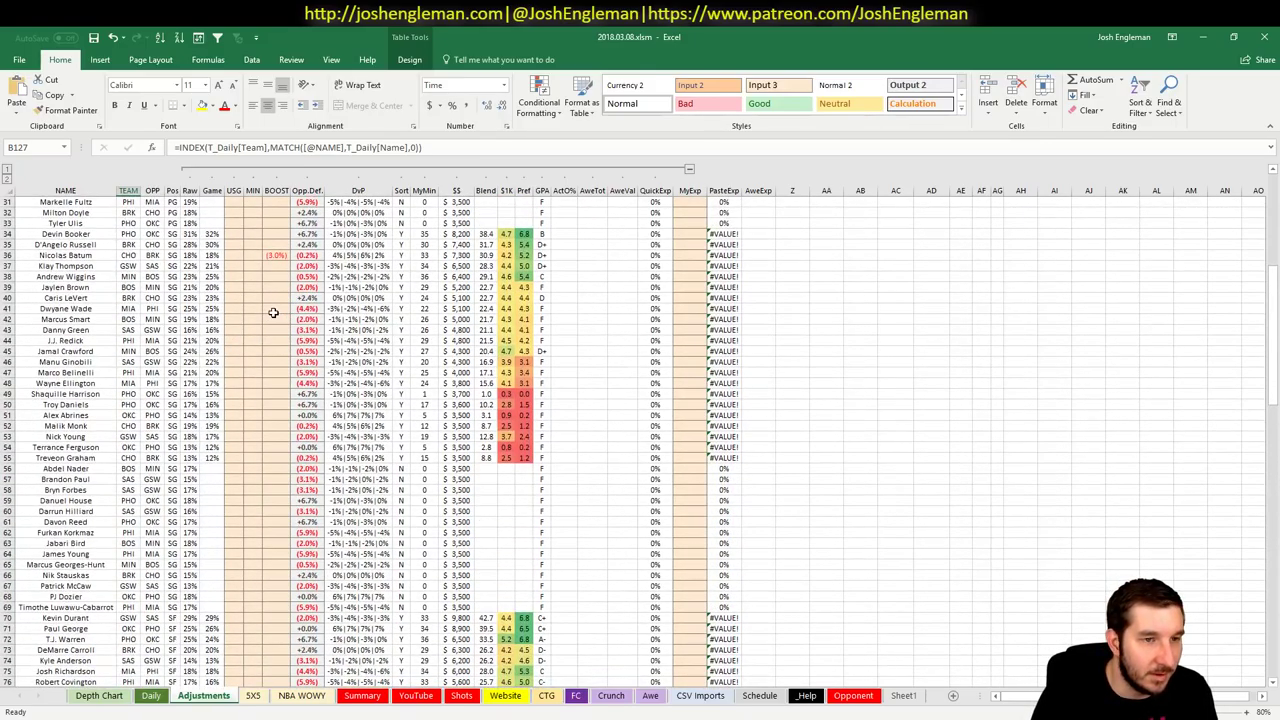
pyautogui.scroll(3, 273, 313)
pyautogui.click(276, 340)
pyautogui.write('-')
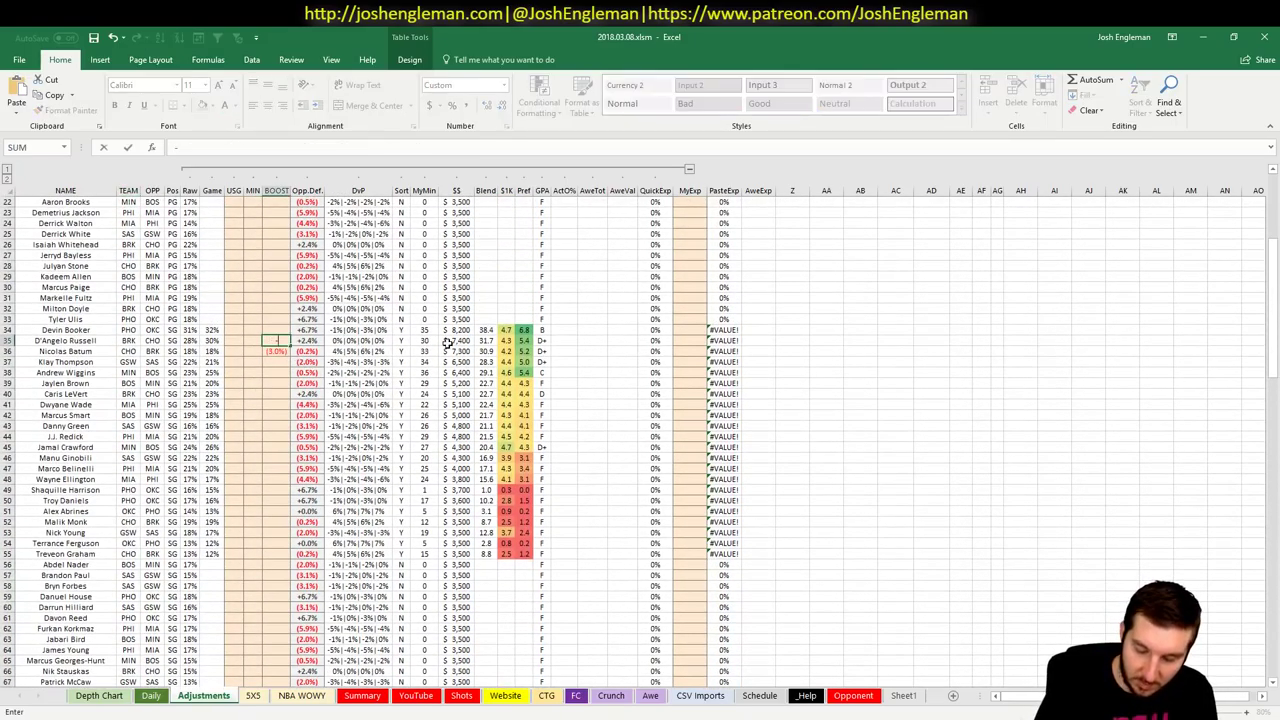
pyautogui.write('2.5')
pyautogui.press('Return')
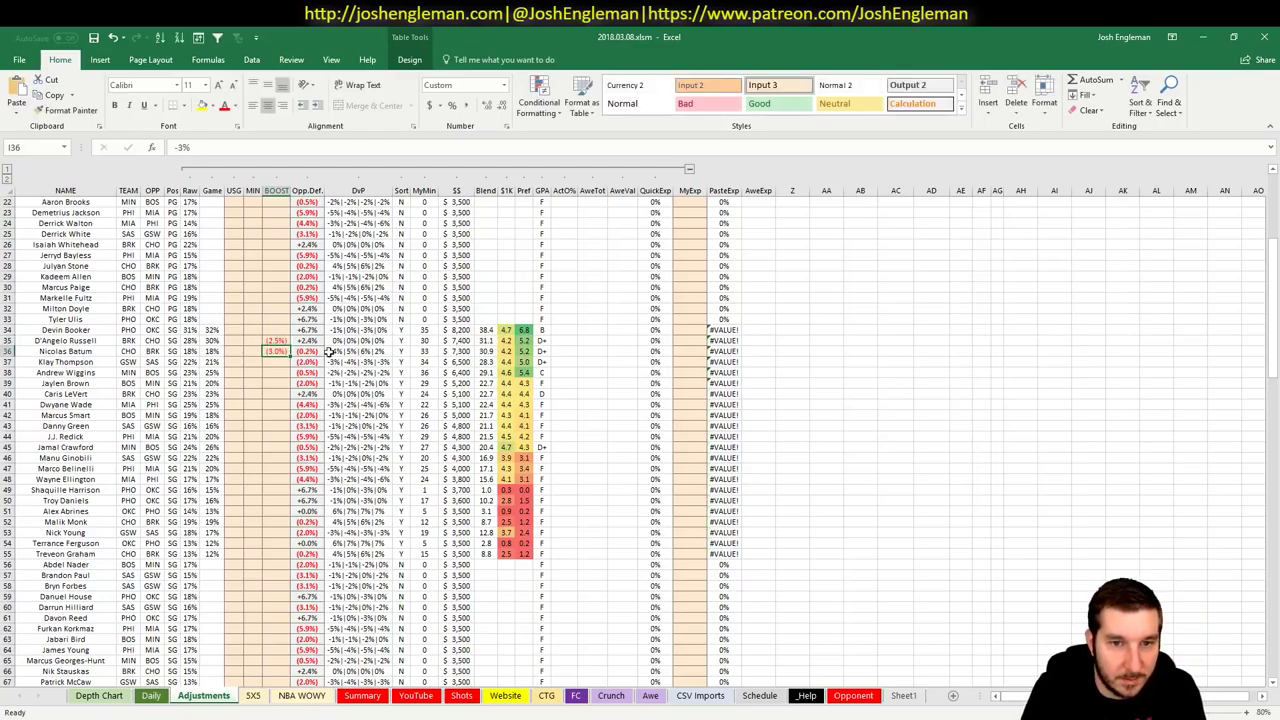
# - Recheck the 5X5 ratings, and review Brooklyn's projections and Charlotte's defensive rebounding rank on the YouTube sheet
pyautogui.click(256, 700)
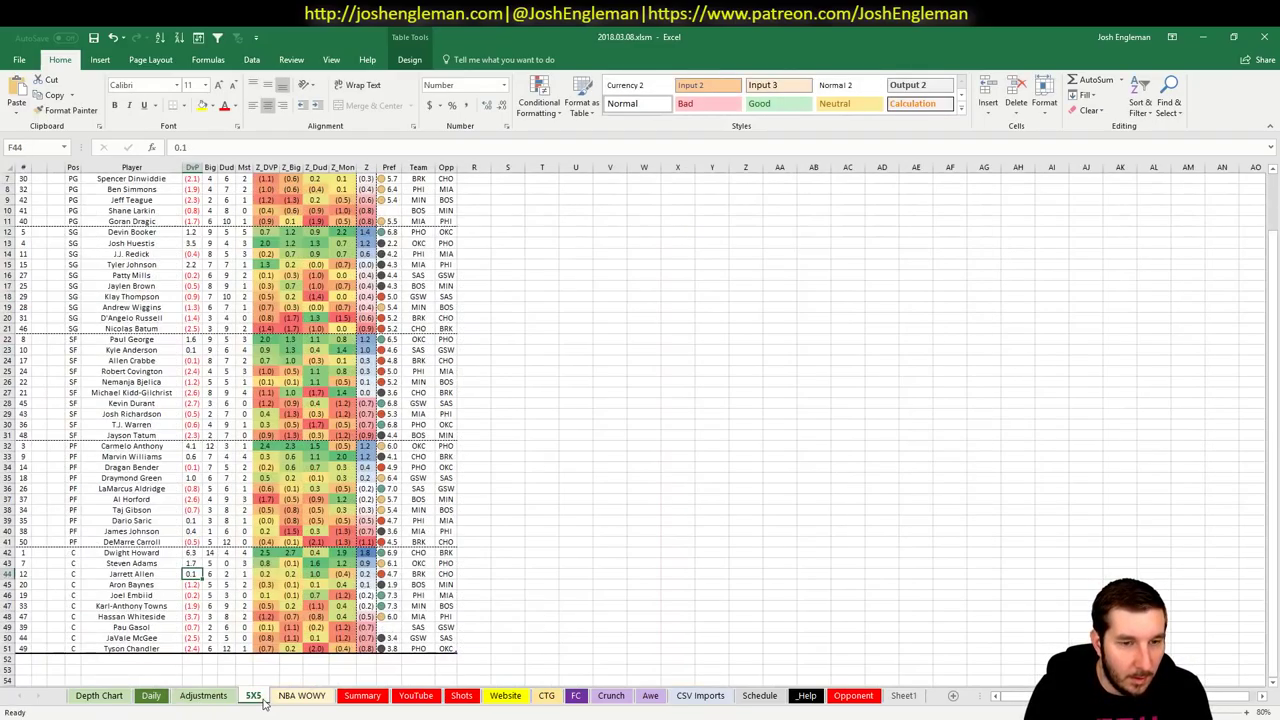
pyautogui.click(418, 700)
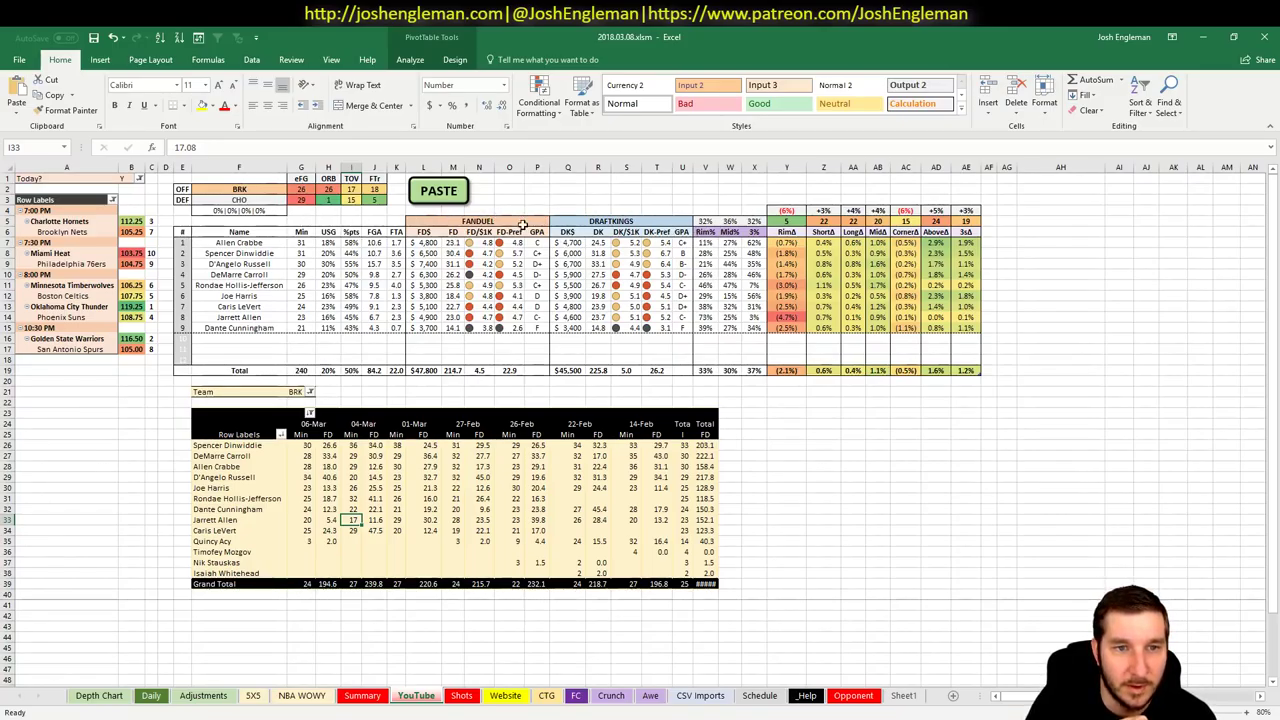
pyautogui.click(379, 200)
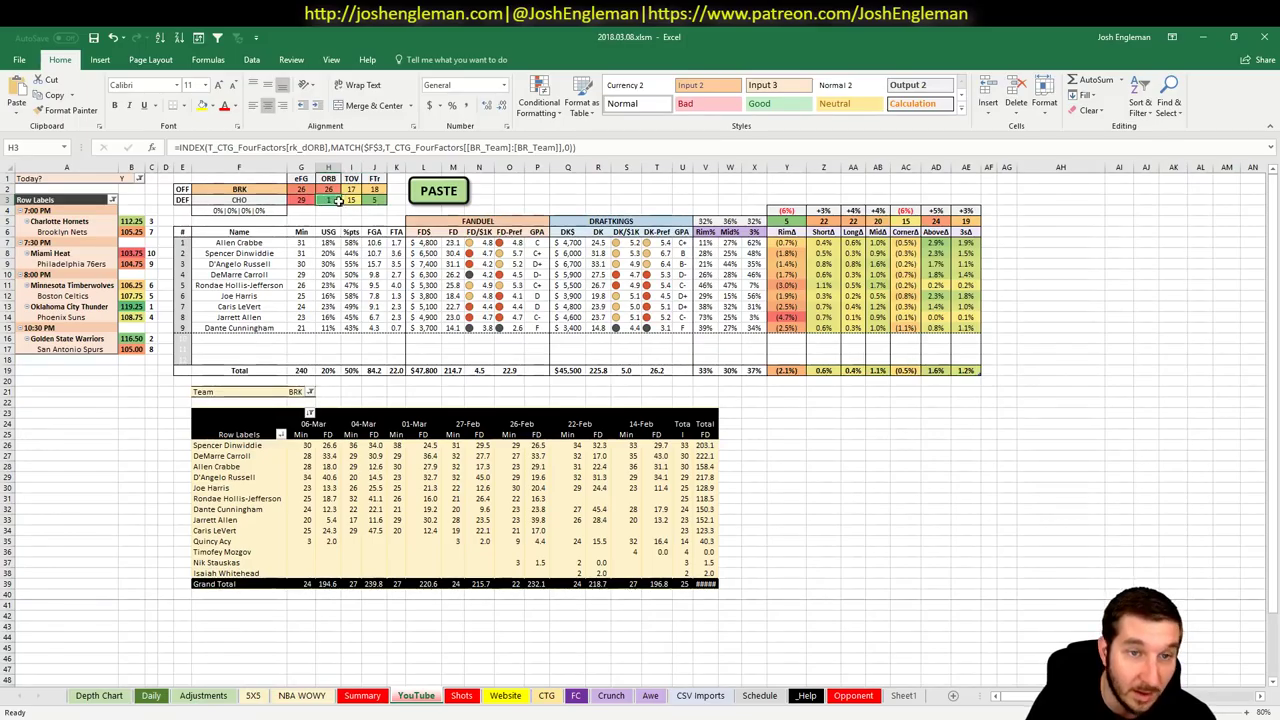
pyautogui.click(1069, 349)
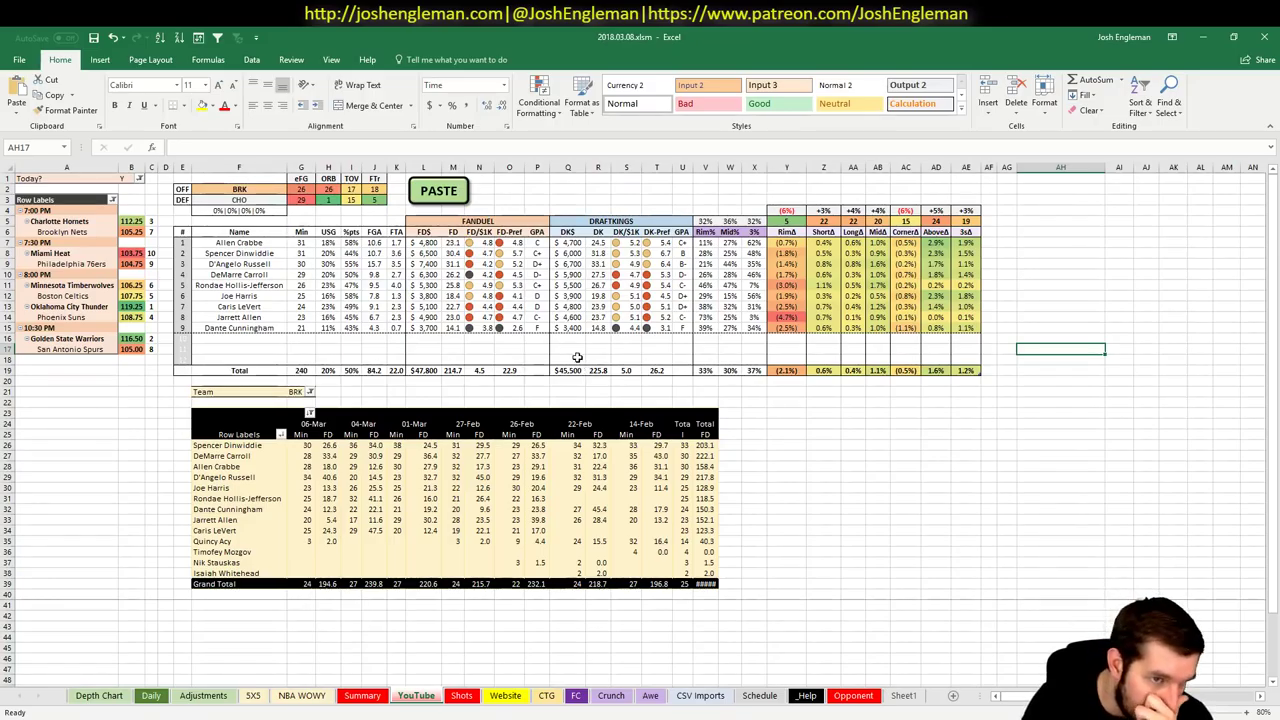
# - Switch the offensive team of the YouTube sheet's matchup to MIA and compare Miami's implied total with the slate, including on the Summary sheet
pyautogui.click(228, 190)
pyautogui.write('MIA')
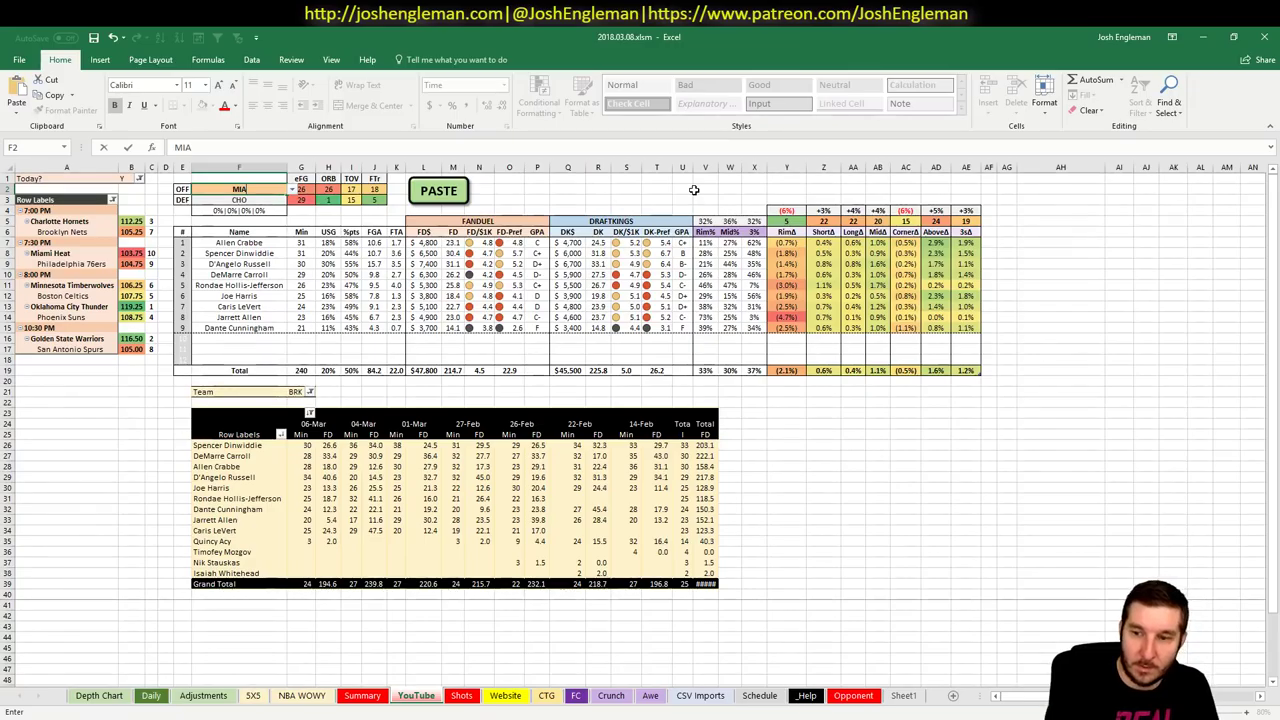
pyautogui.press('Return')
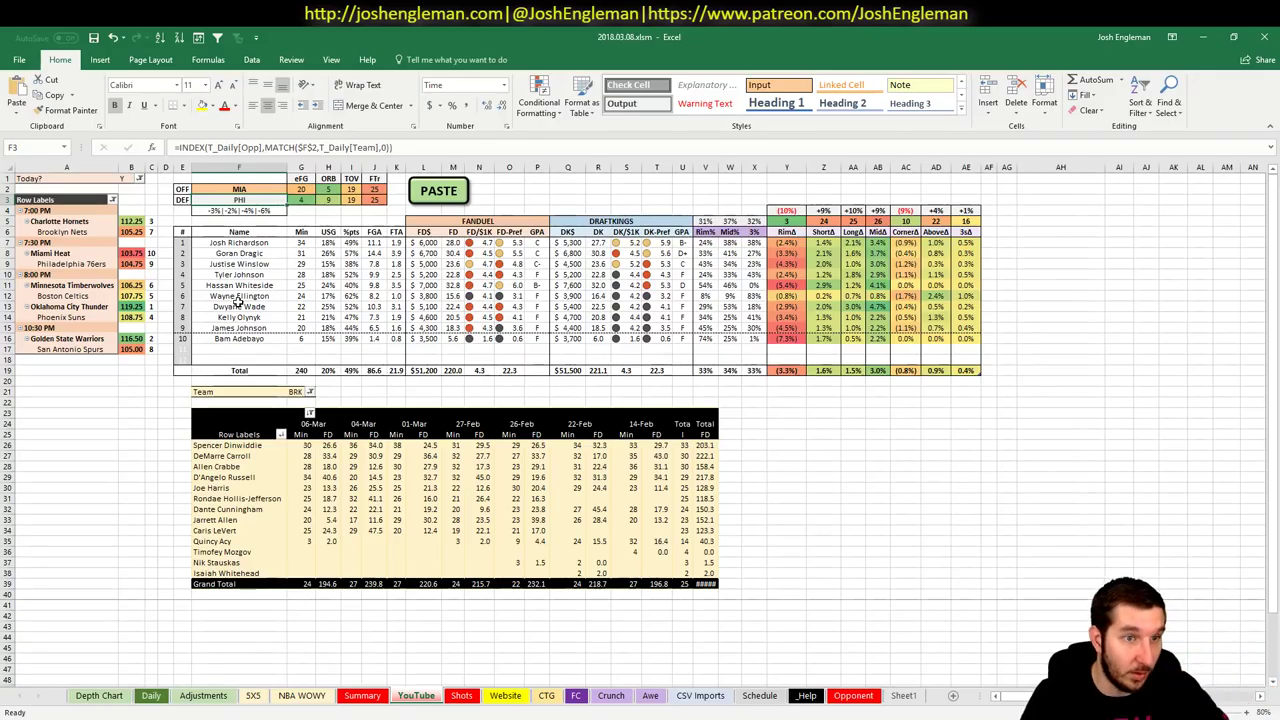
pyautogui.click(155, 274)
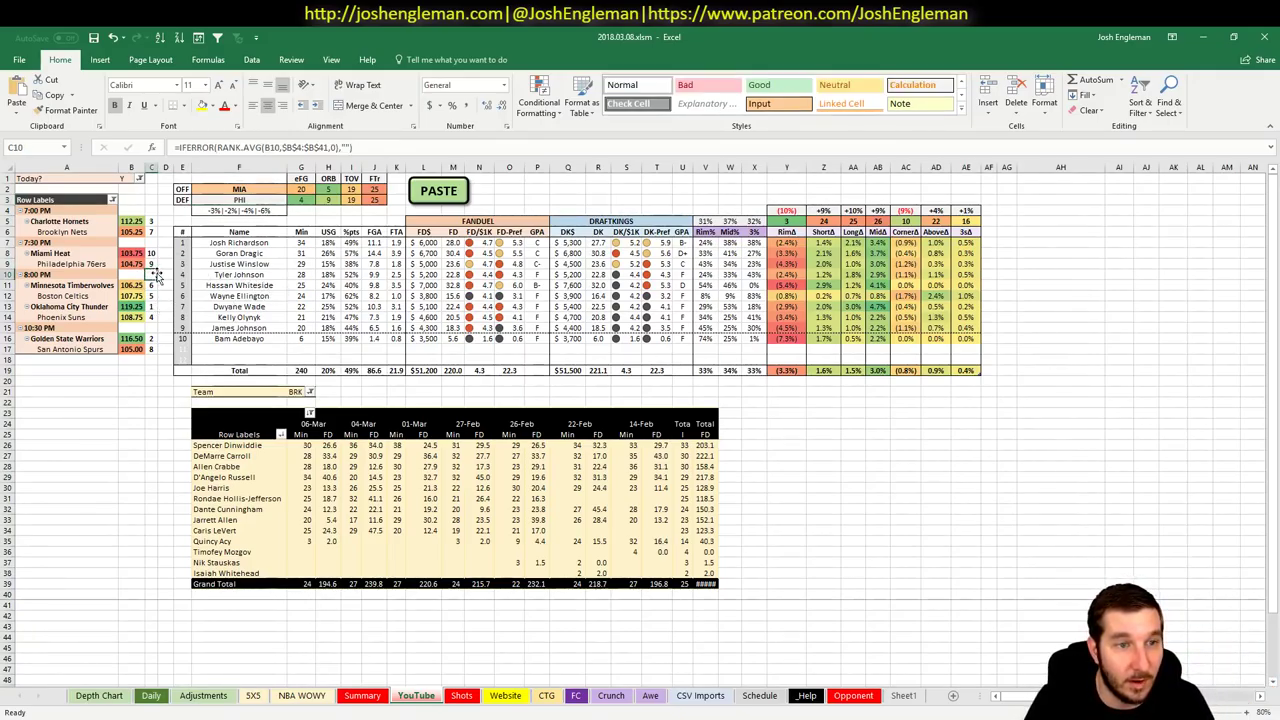
pyautogui.click(980, 455)
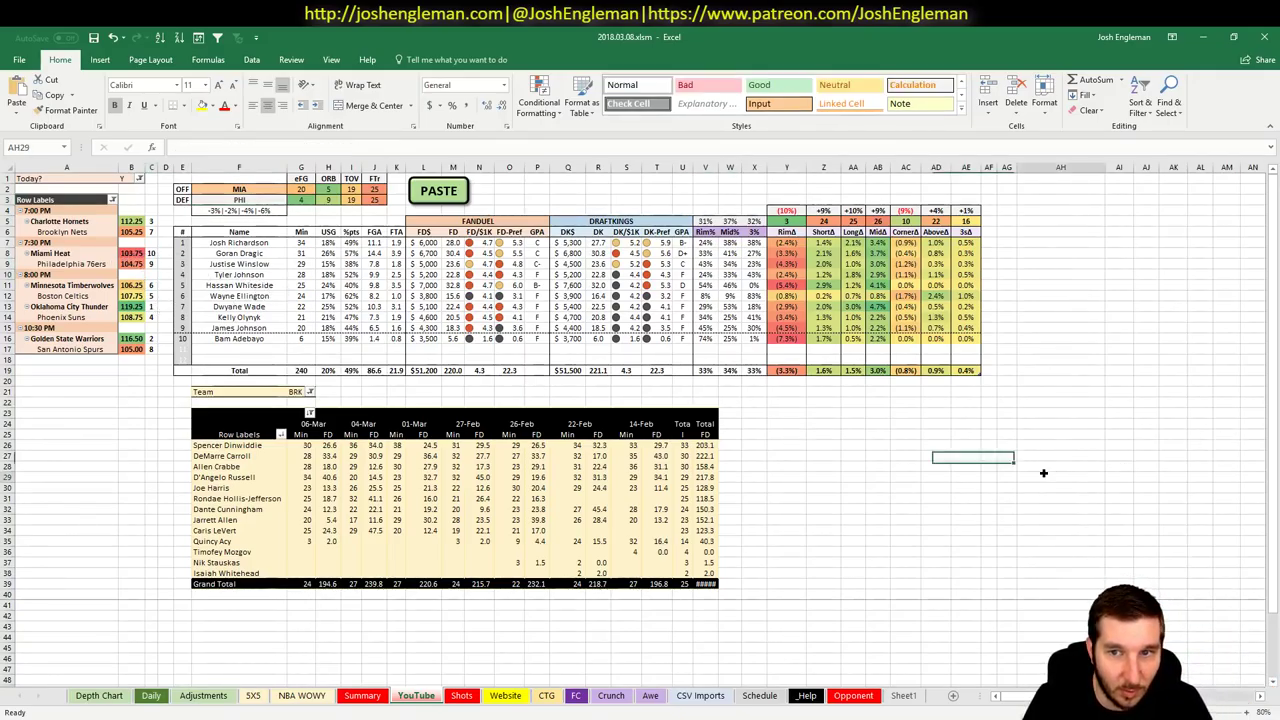
pyautogui.click(1040, 476)
pyautogui.click(372, 696)
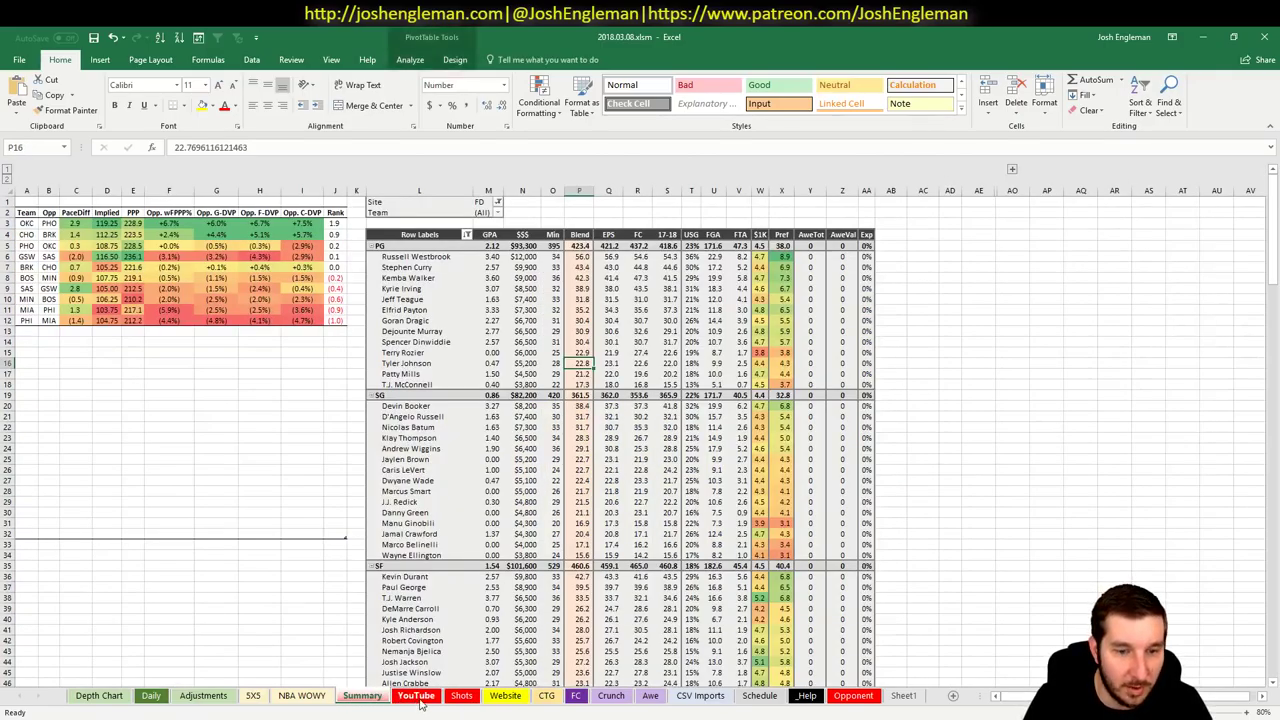
pyautogui.click(427, 698)
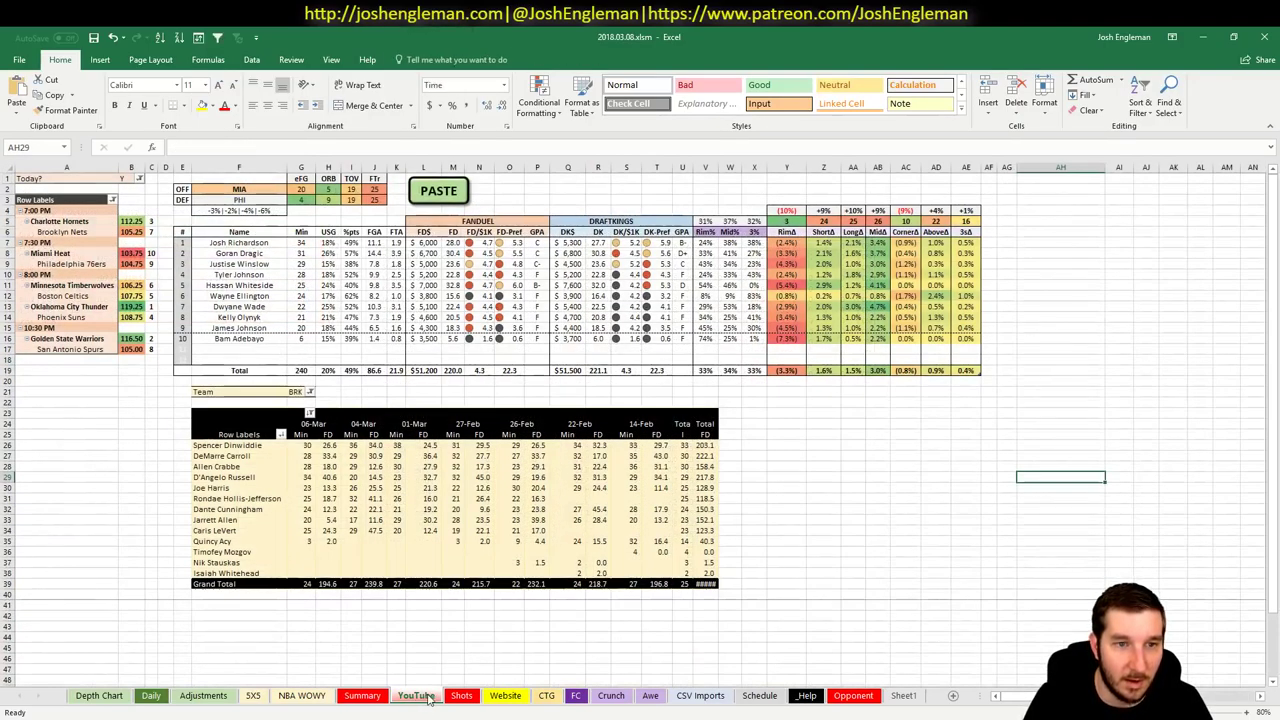
# - Check Ben Simmons's and Goran Dragic's 5X5 ratings and set Dragic's BOOST to -4% among the point guards on the Adjustments sheet
pyautogui.click(253, 696)
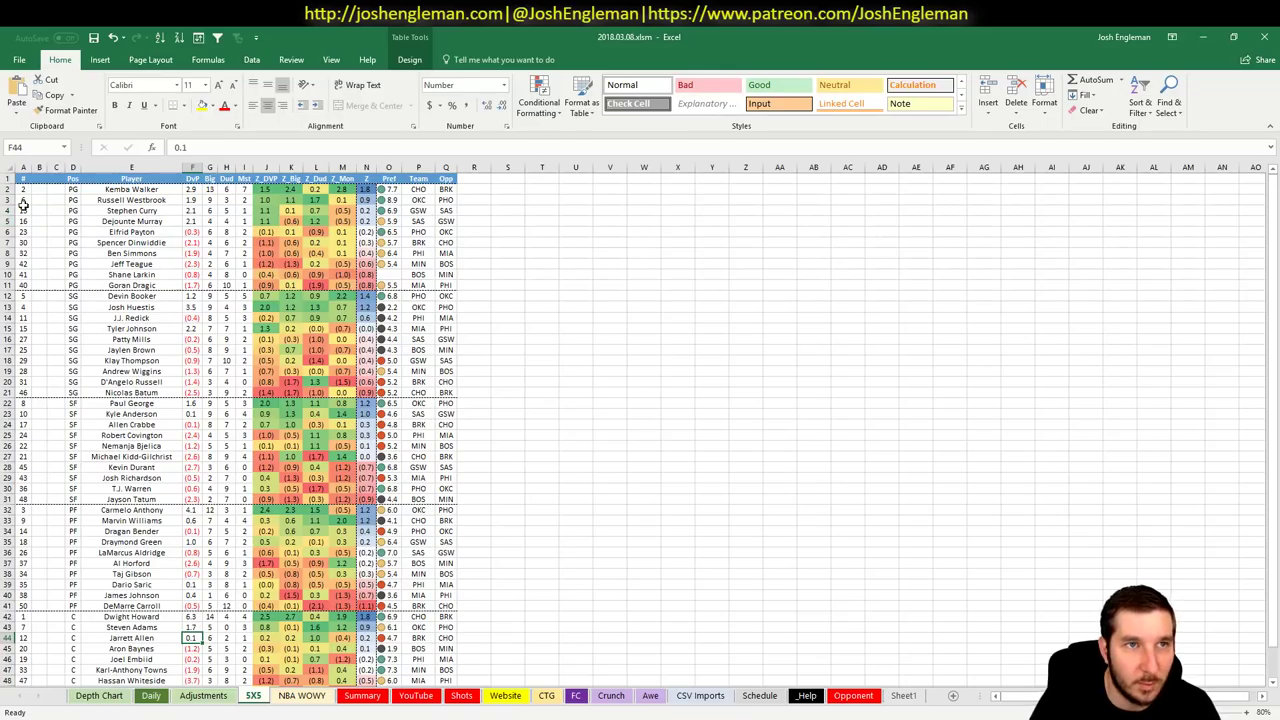
pyautogui.click(340, 264)
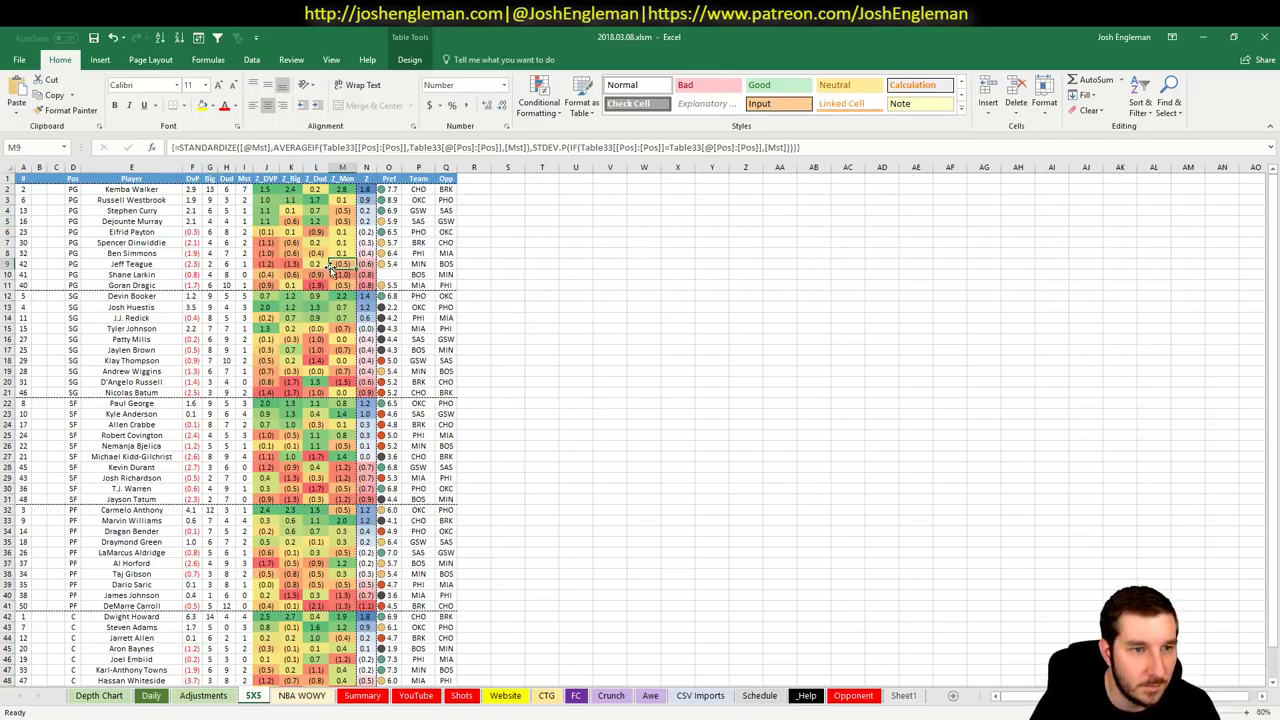
pyautogui.click(8, 254)
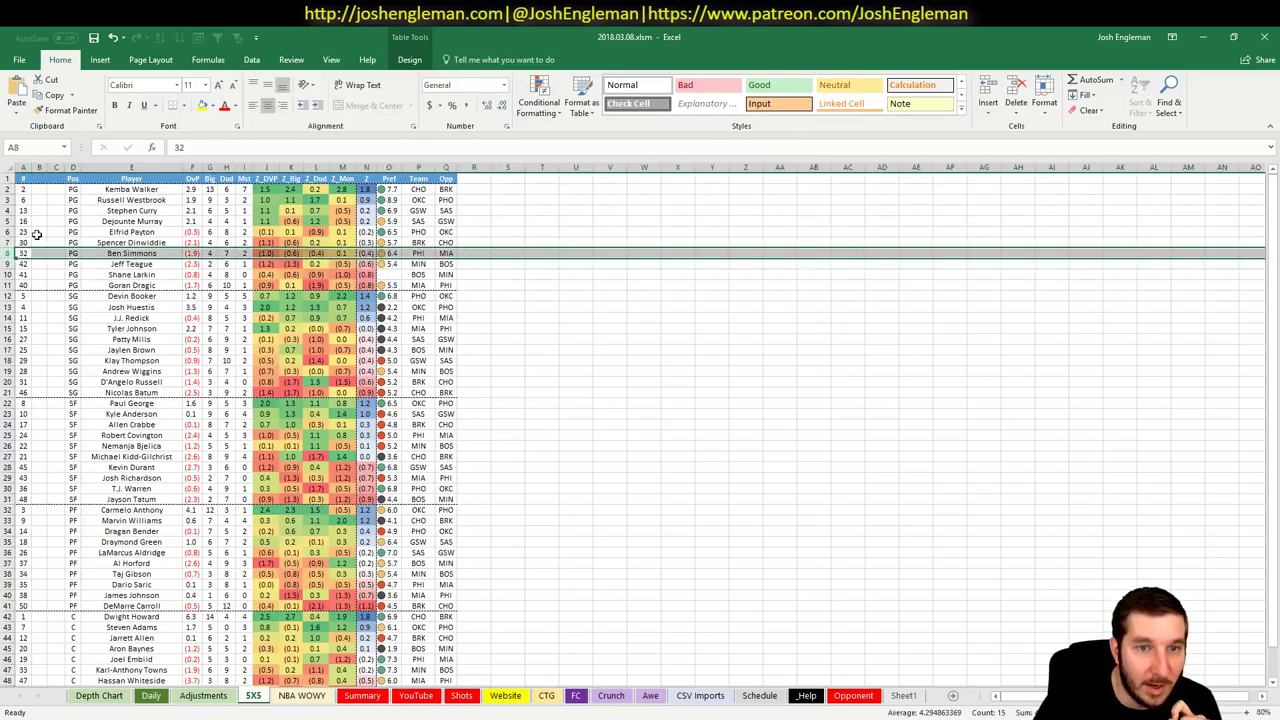
pyautogui.click(203, 697)
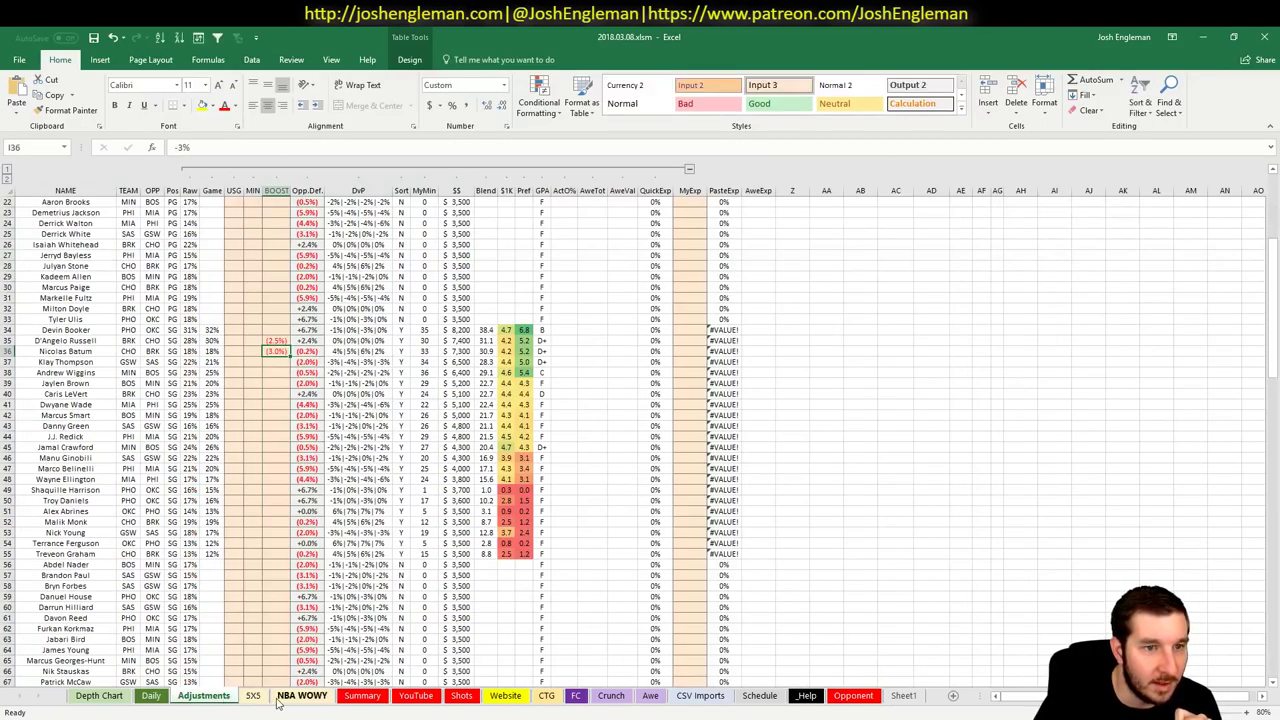
pyautogui.click(257, 700)
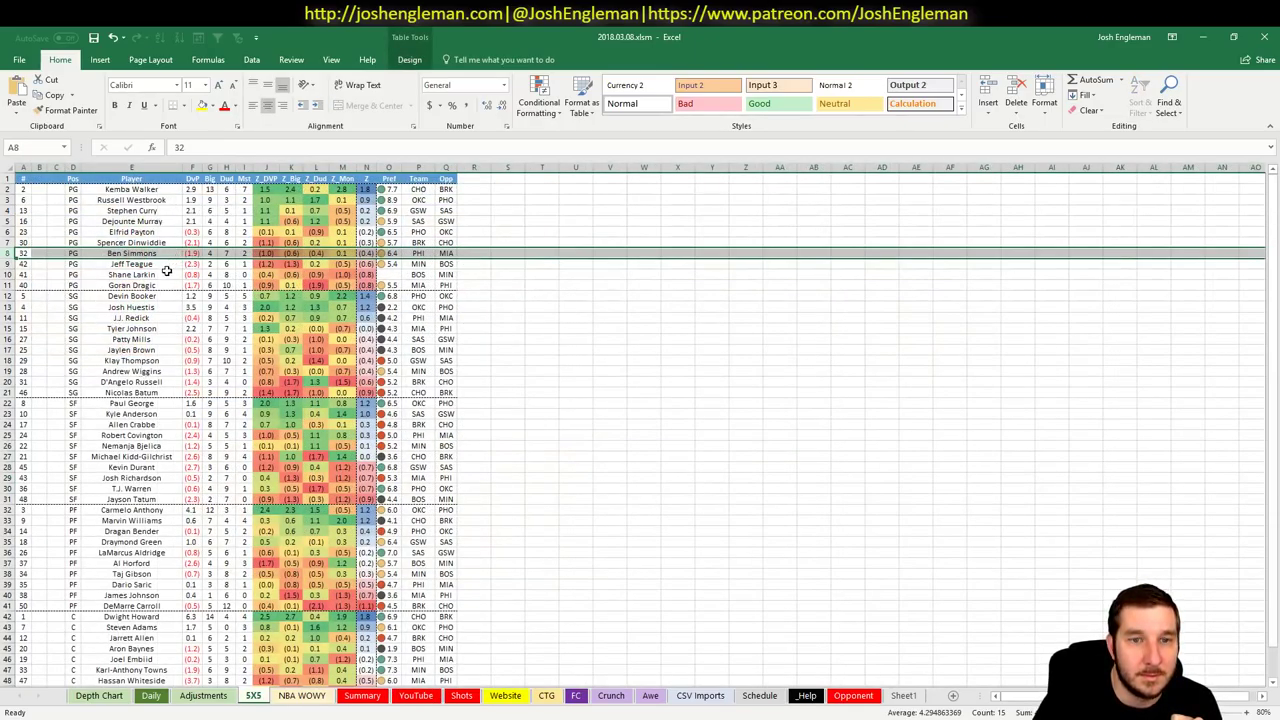
pyautogui.click(6, 285)
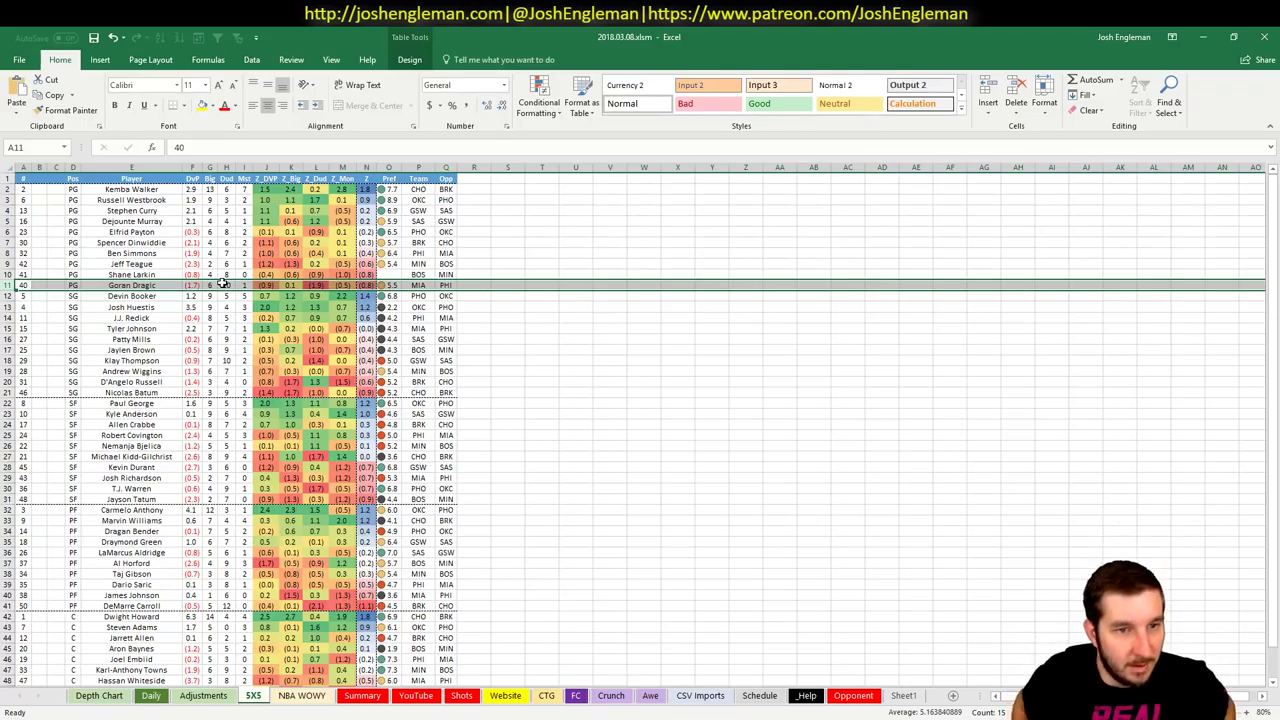
pyautogui.click(200, 695)
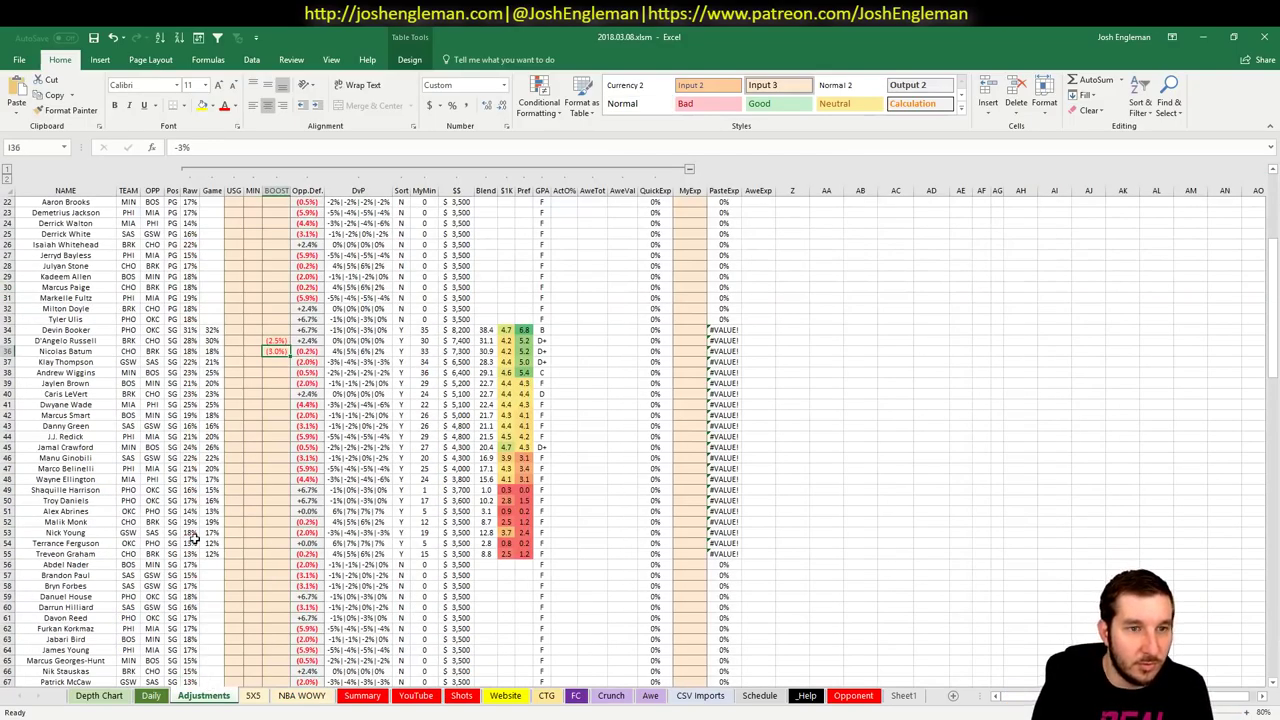
pyautogui.scroll(7, 229, 428)
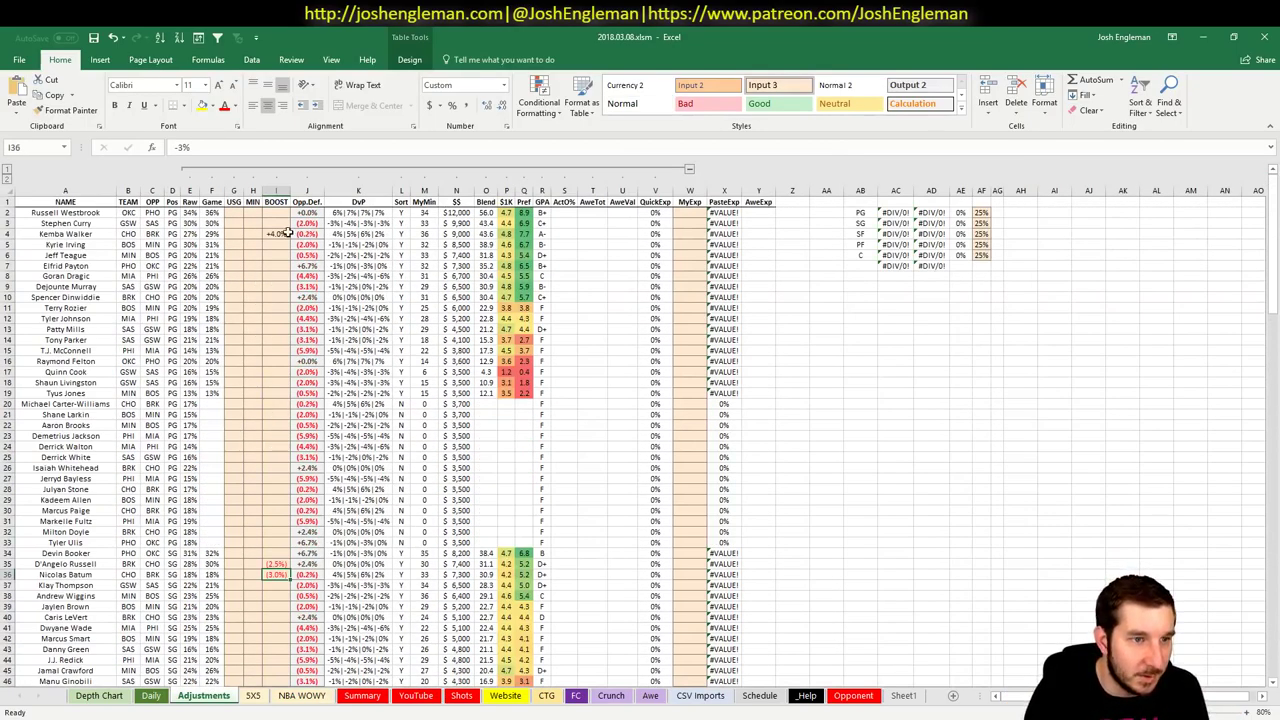
pyautogui.click(265, 275)
pyautogui.write('-4%')
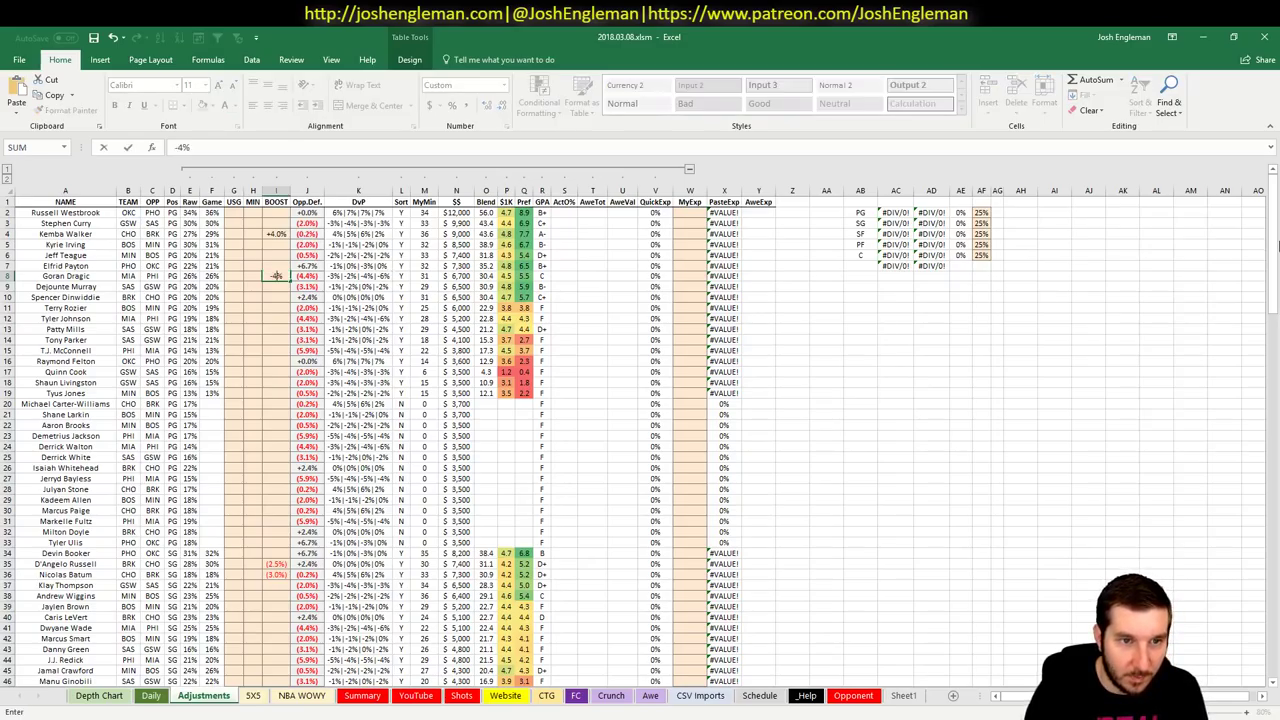
pyautogui.press('Return')
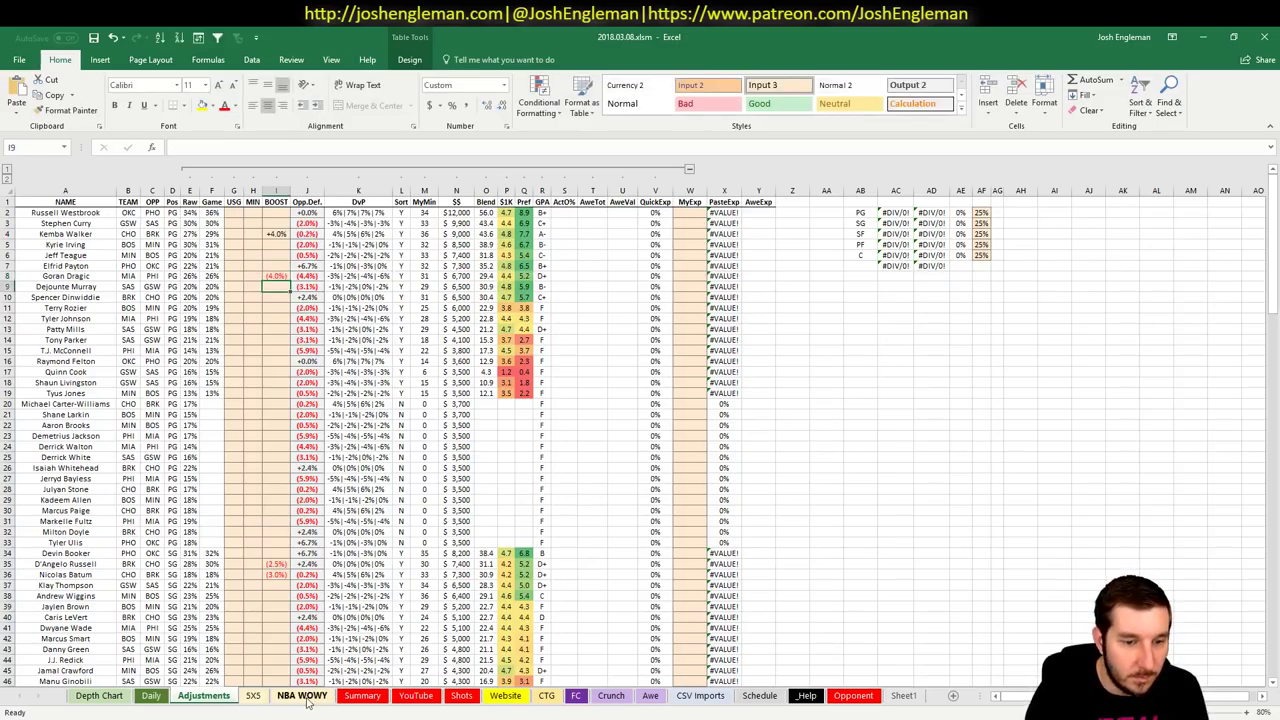
# - Check Tyler Johnson's and Josh Richardson's 5X5 ratings and set Richardson's BOOST to -2.5% among the small forwards on the Adjustments sheet
pyautogui.click(256, 697)
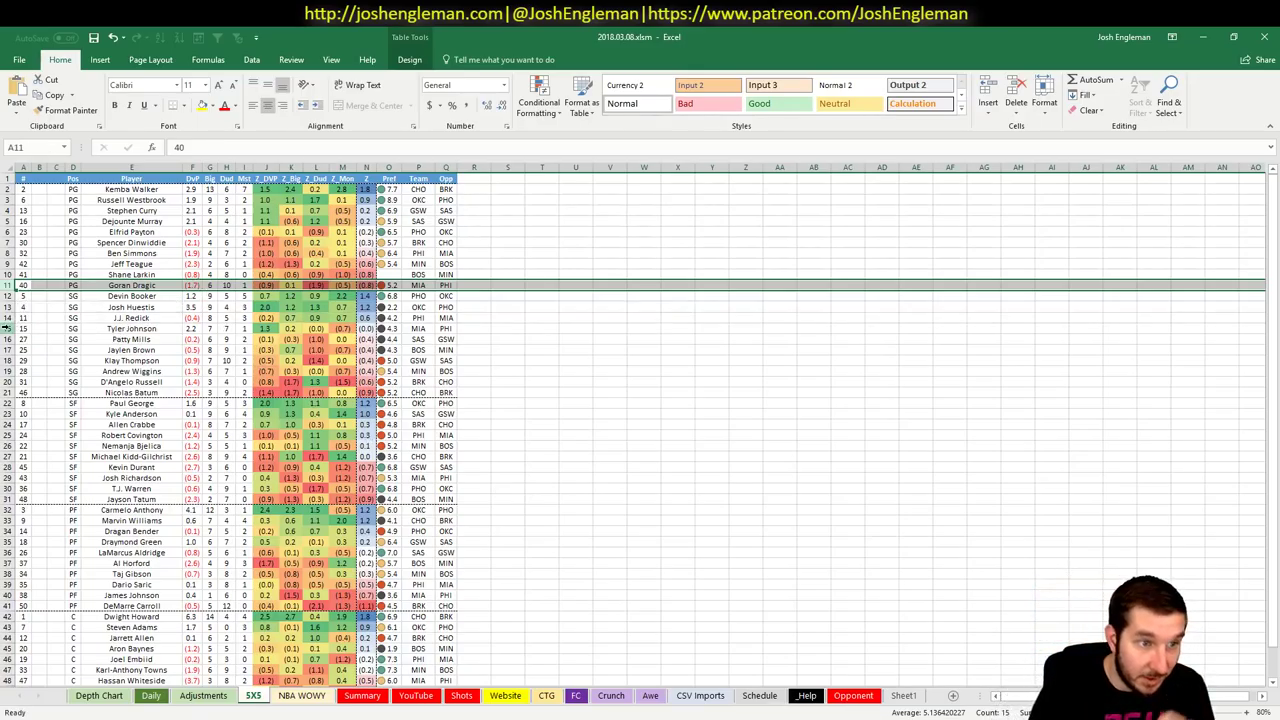
pyautogui.click(9, 328)
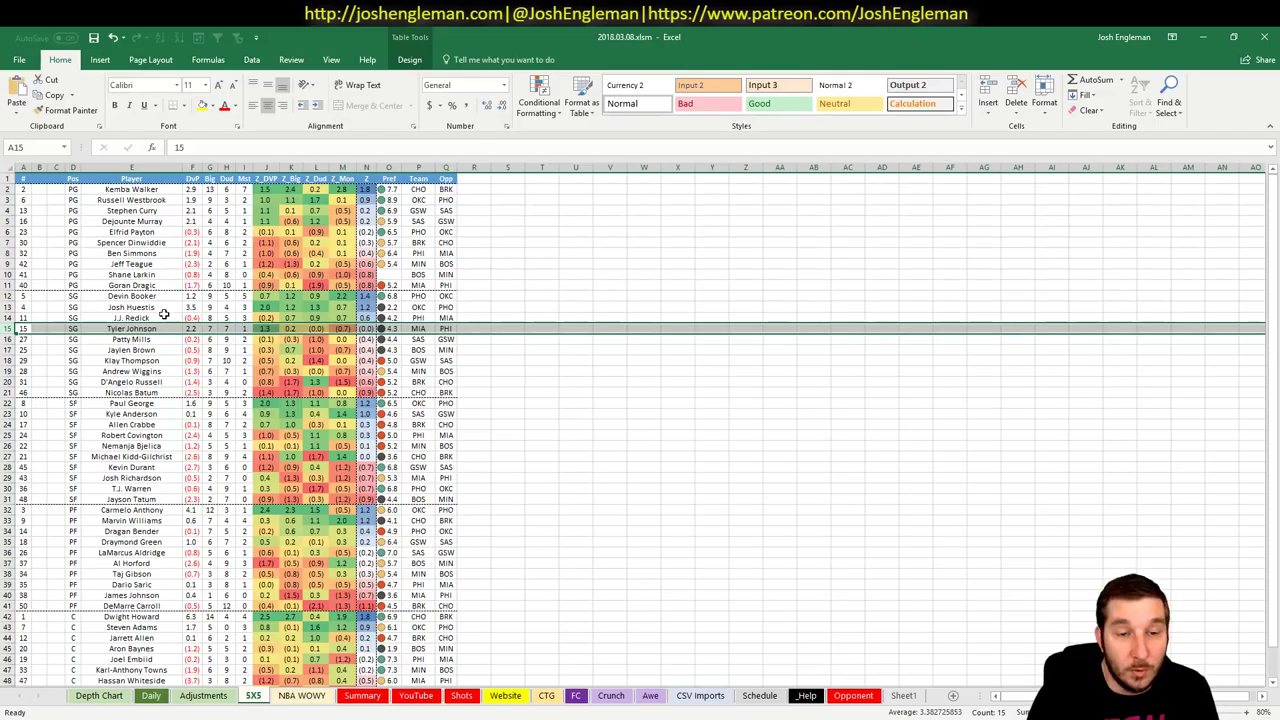
pyautogui.scroll(-1, 163, 295)
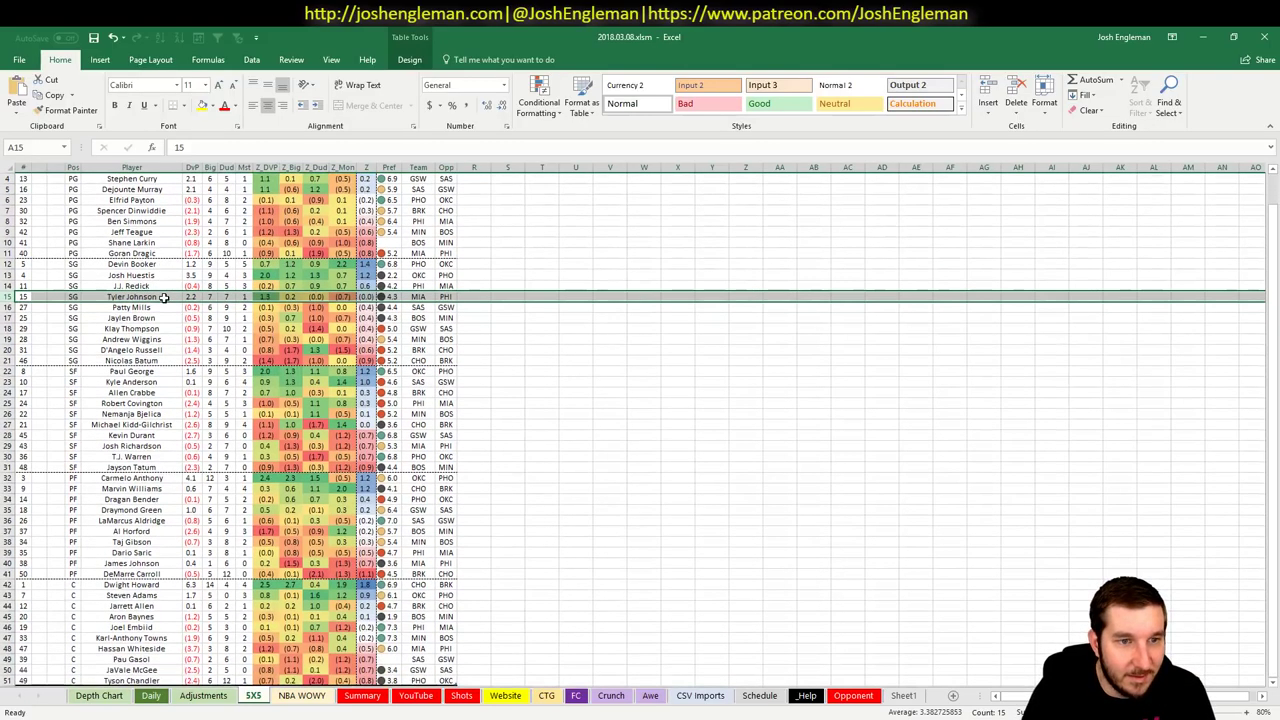
pyautogui.scroll(1, 256, 343)
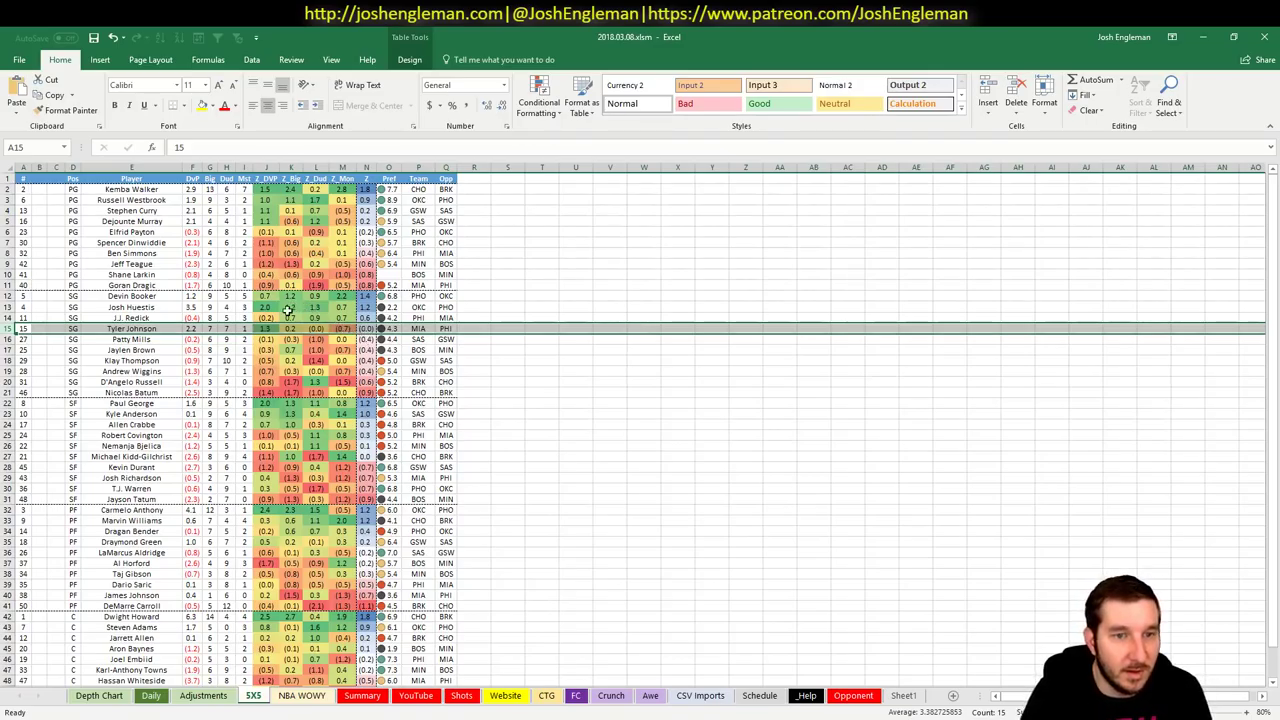
pyautogui.scroll(-1, 232, 363)
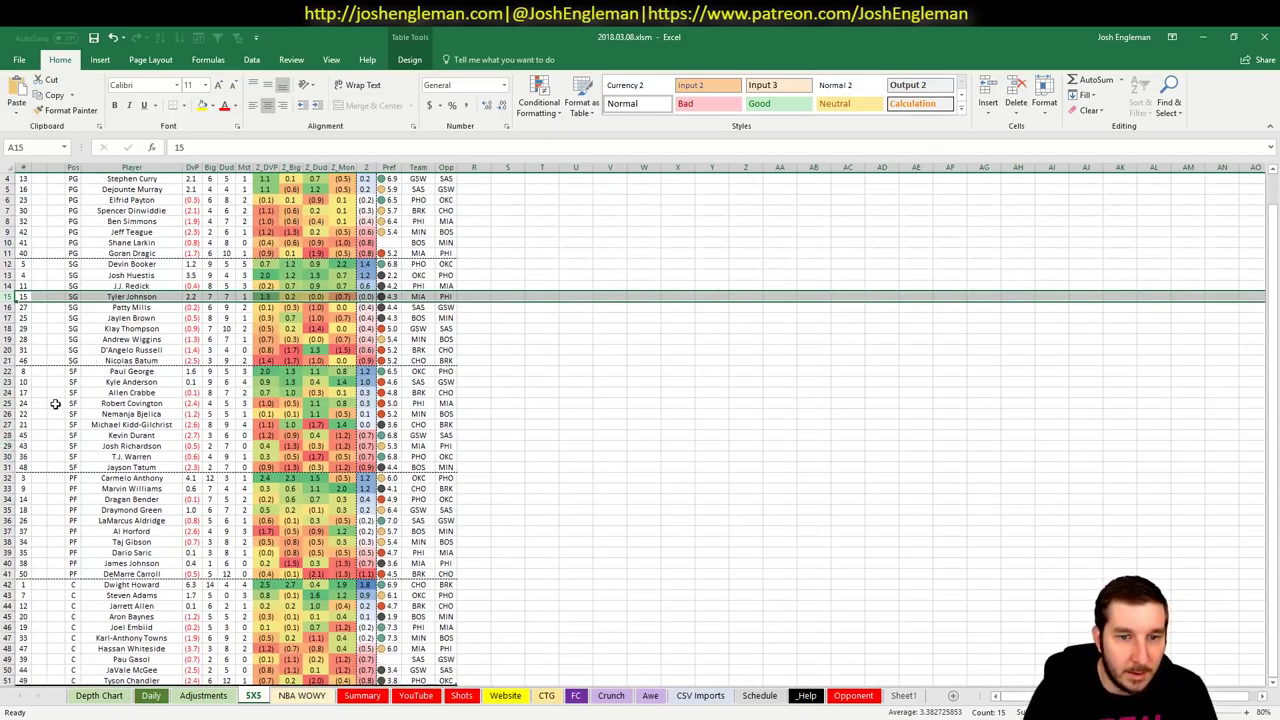
pyautogui.click(30, 445)
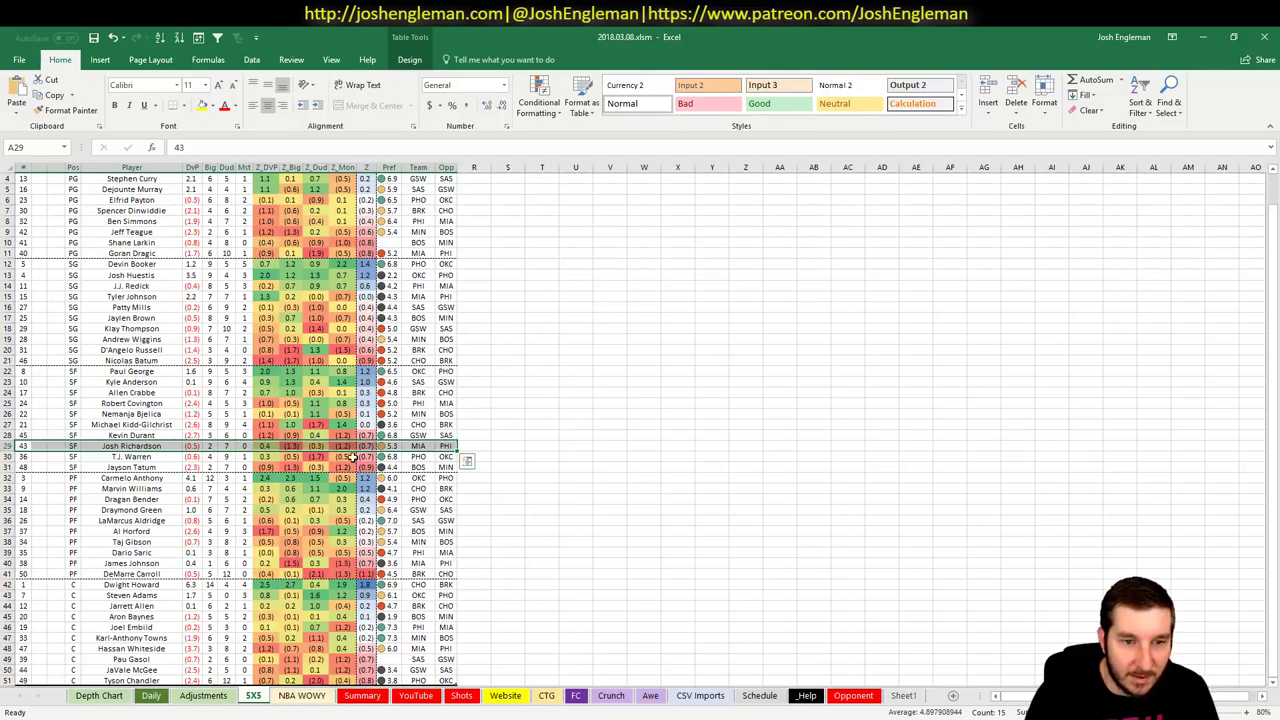
pyautogui.scroll(-2, 180, 459)
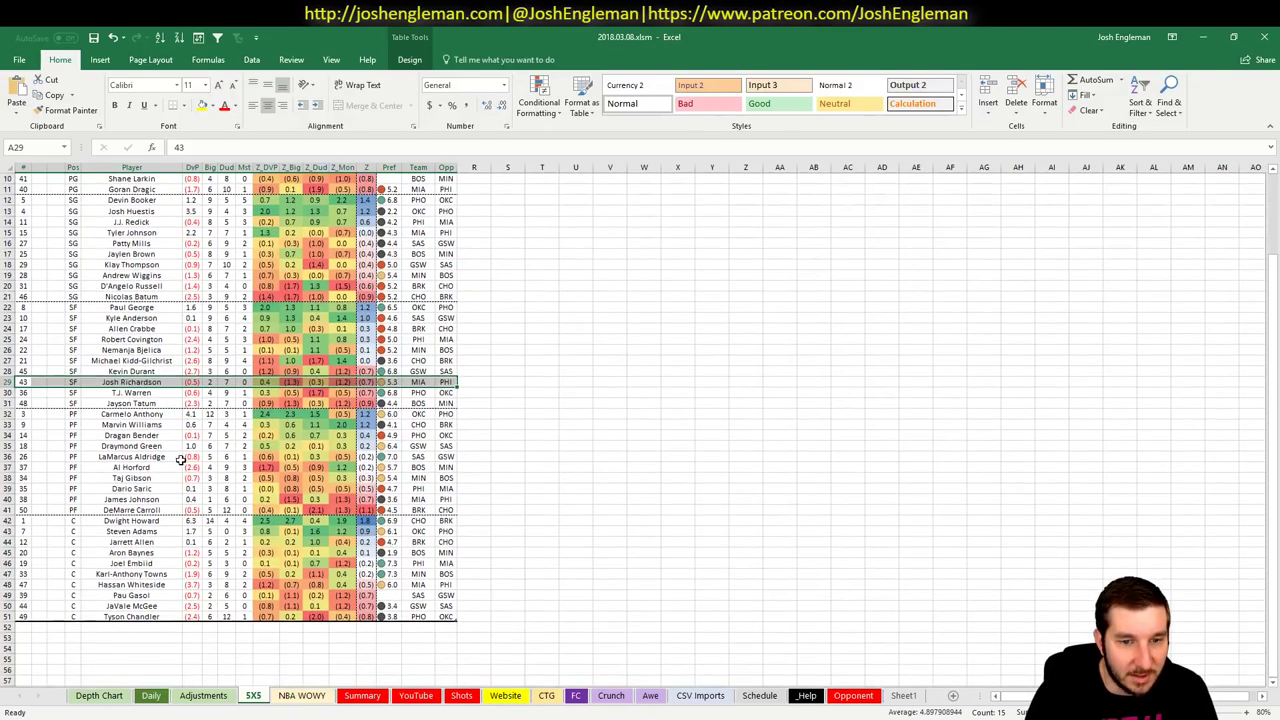
pyautogui.click(197, 698)
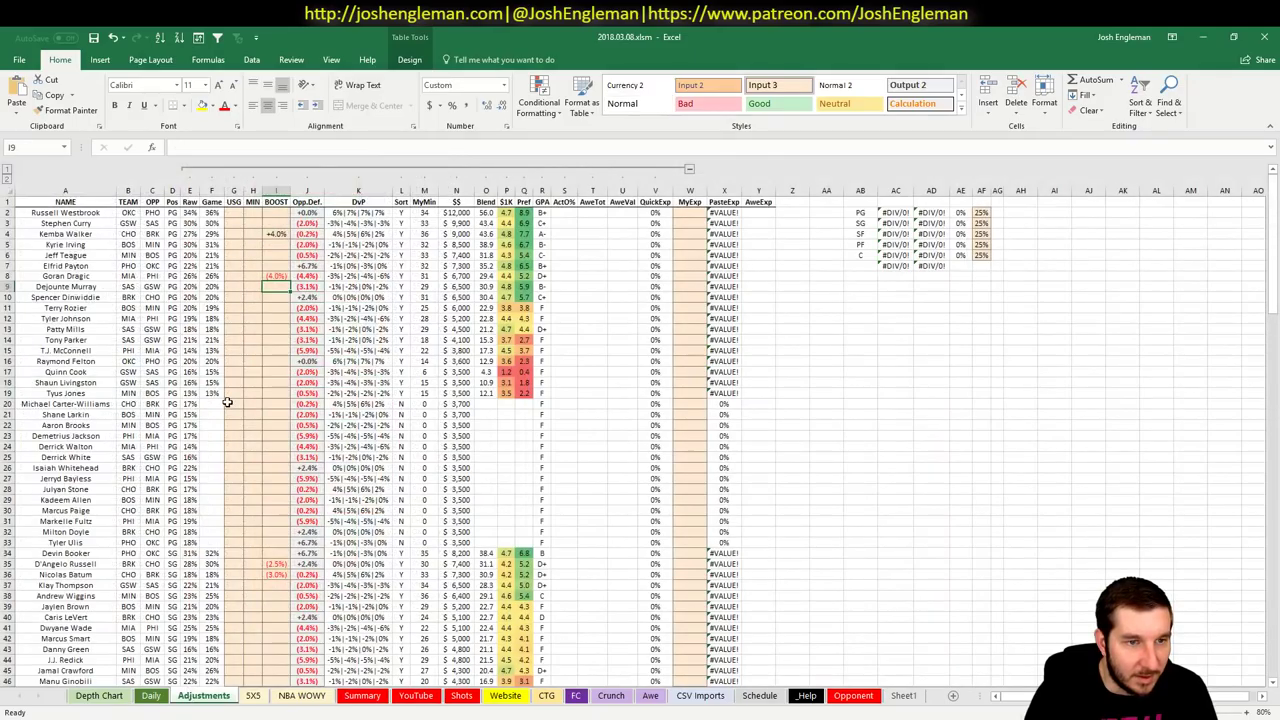
pyautogui.scroll(-18, 306, 366)
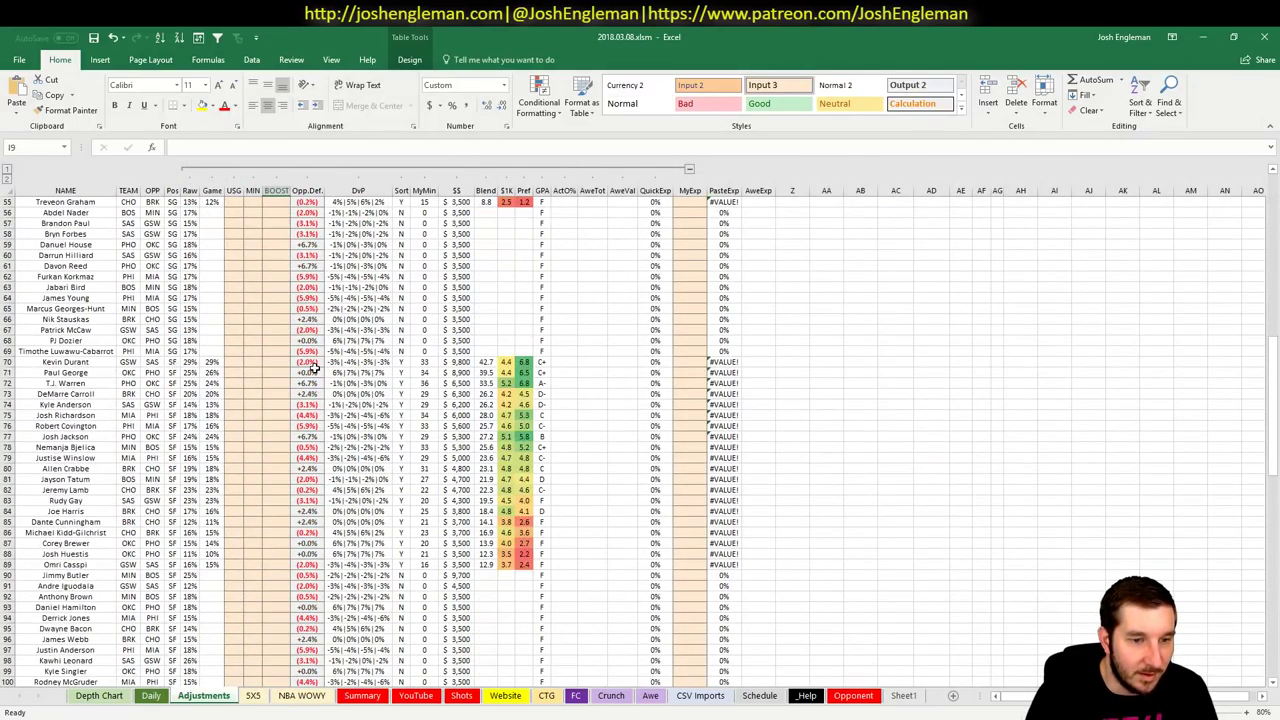
pyautogui.click(275, 414)
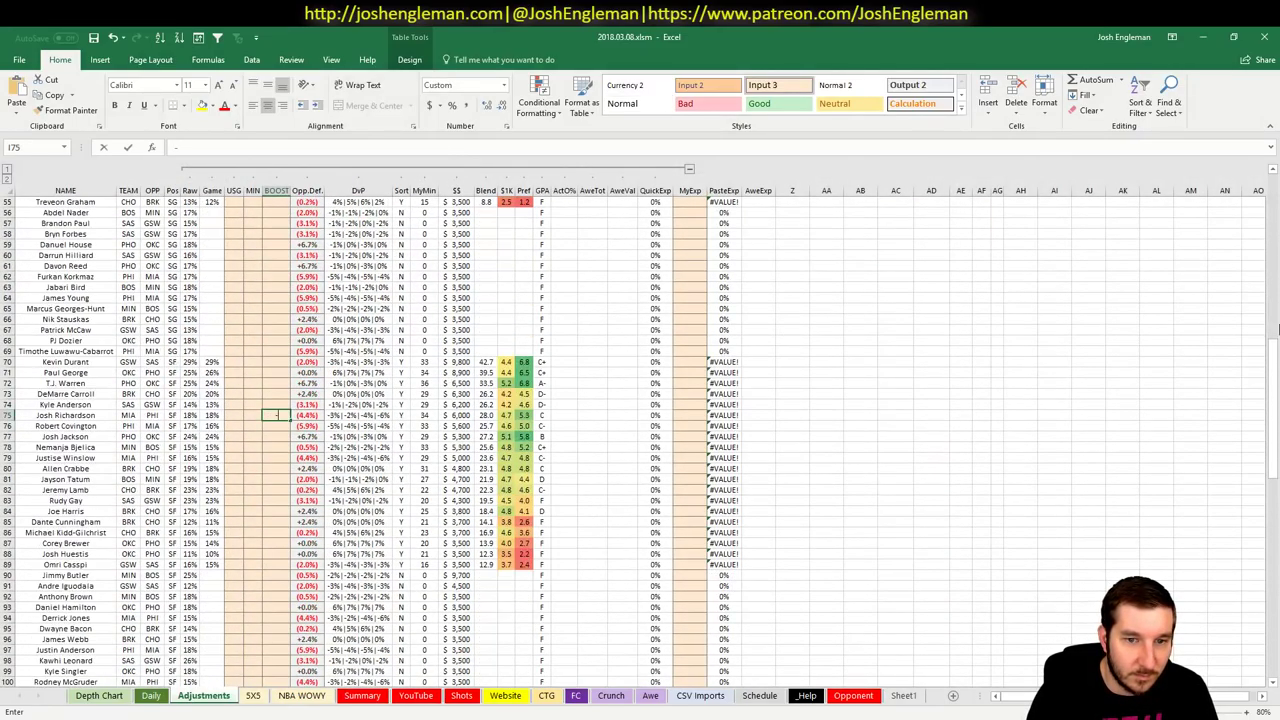
pyautogui.write('-2%')
pyautogui.press('Return')
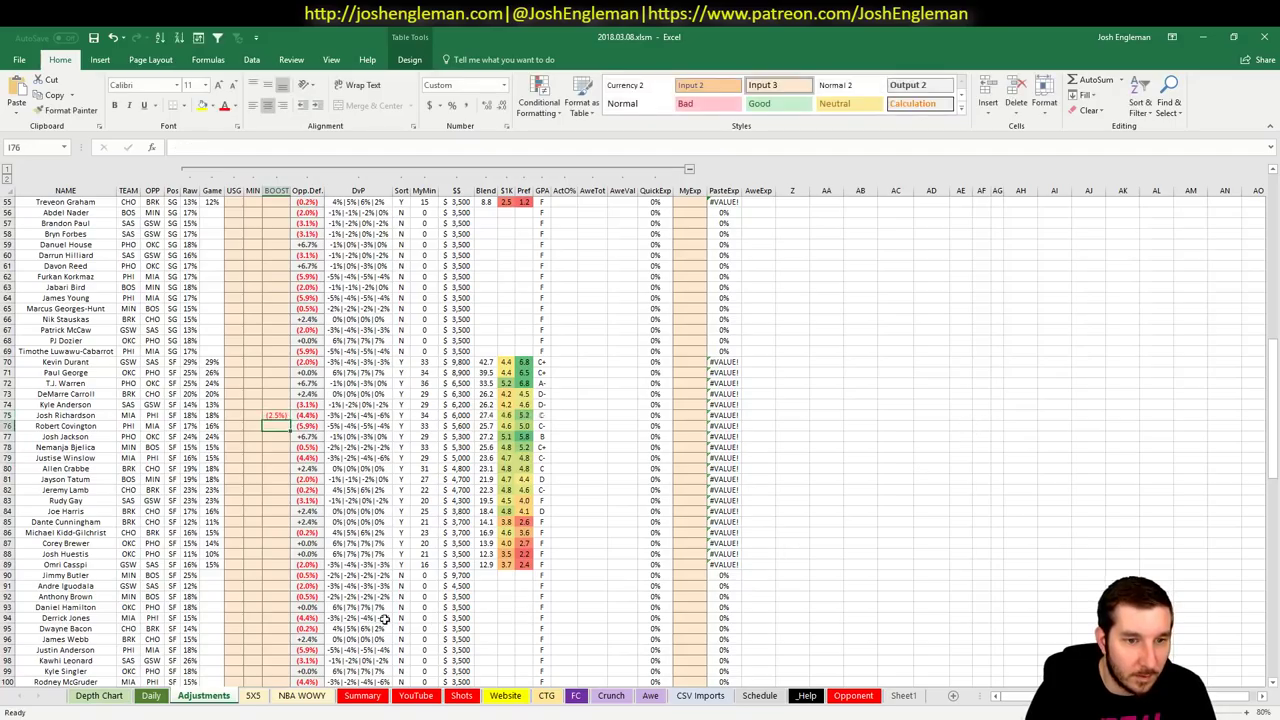
# - Check James Johnson's 5X5 ratings and set his BOOST to -2% among the power forwards on the Adjustments sheet
pyautogui.click(253, 695)
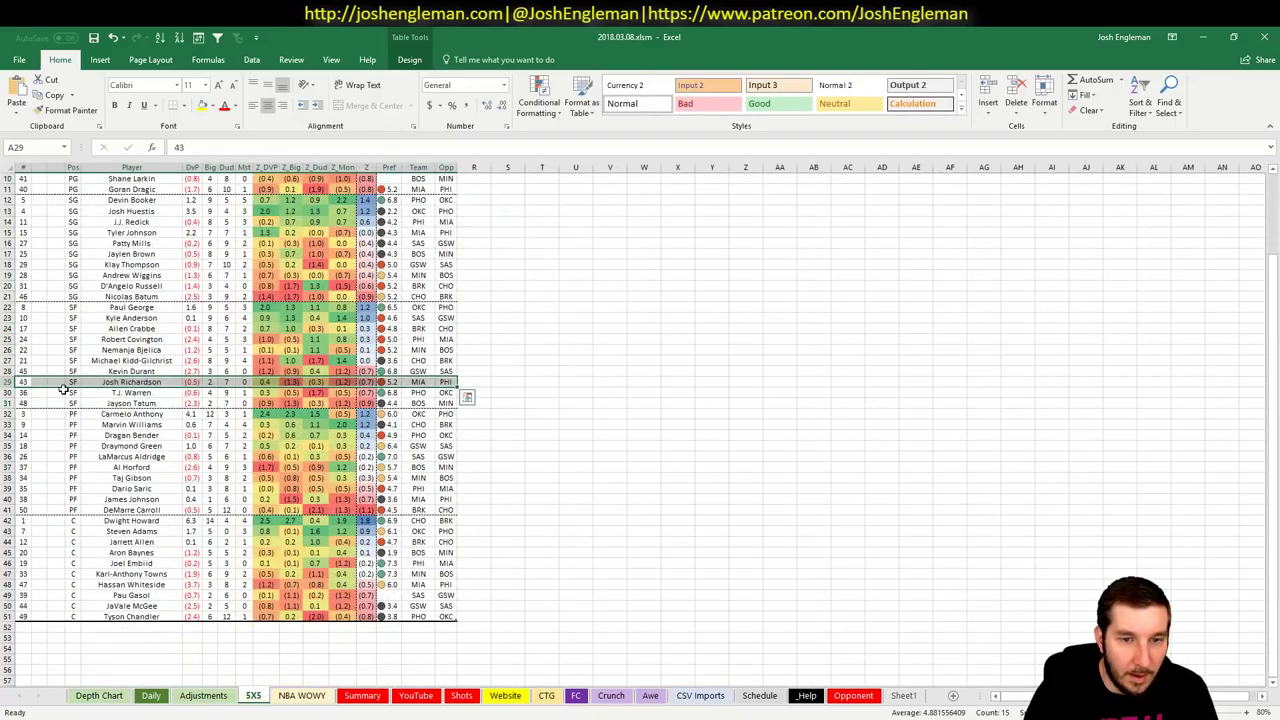
pyautogui.click(35, 500)
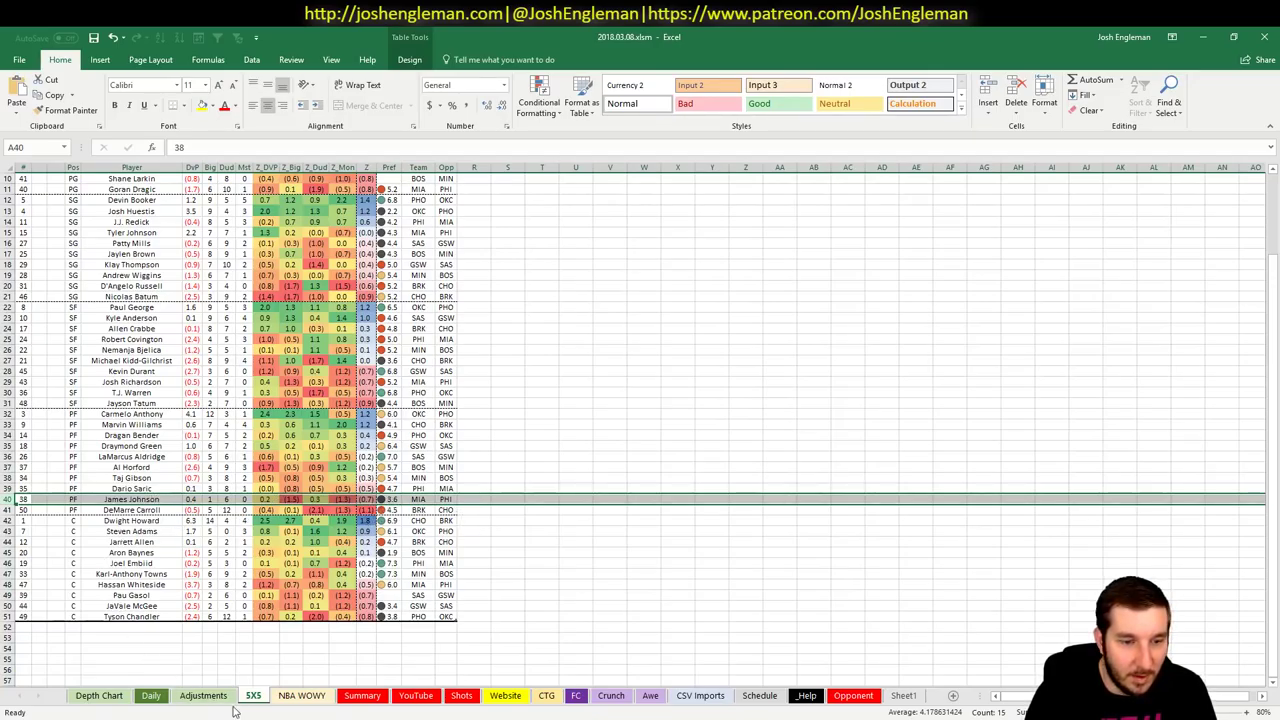
pyautogui.click(204, 696)
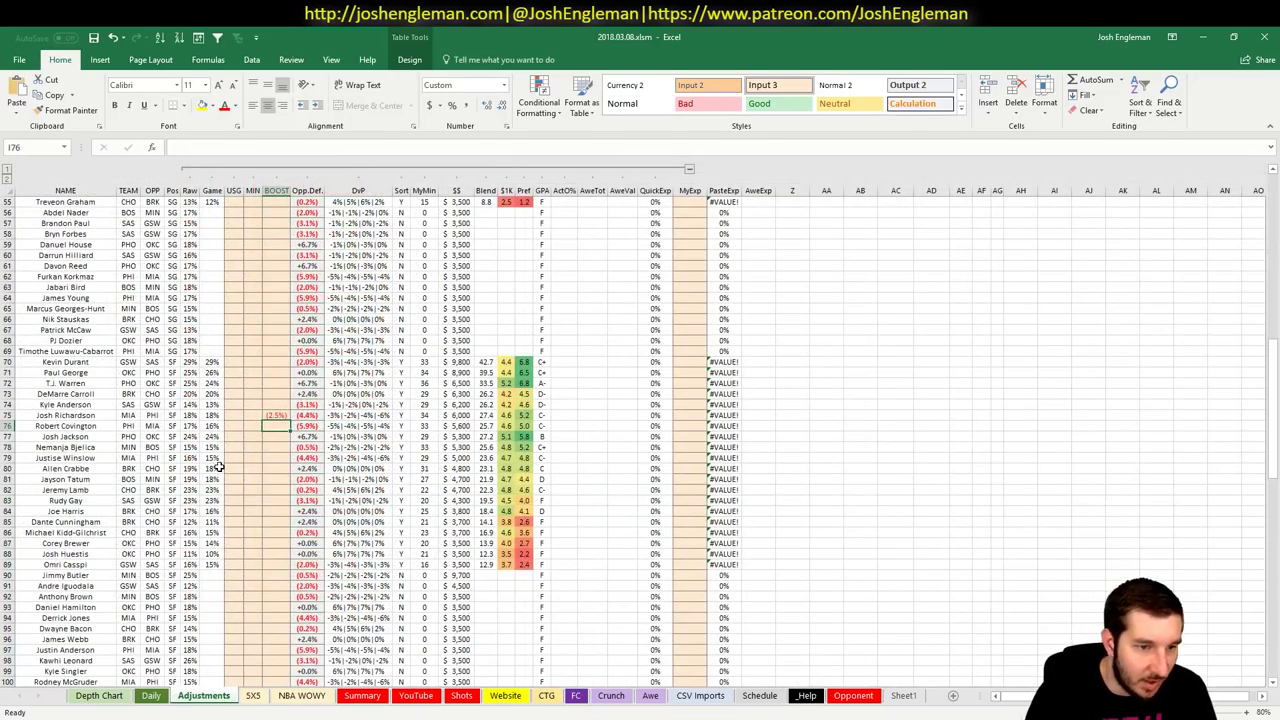
pyautogui.click(253, 696)
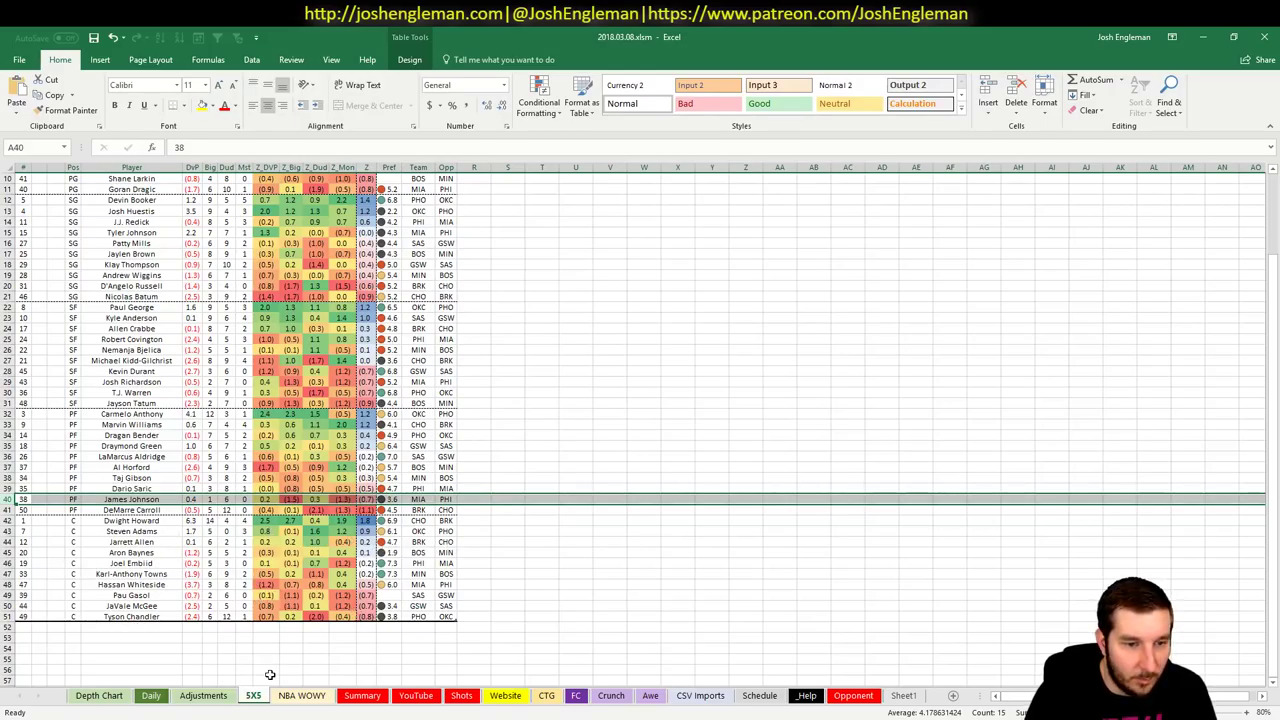
pyautogui.click(218, 698)
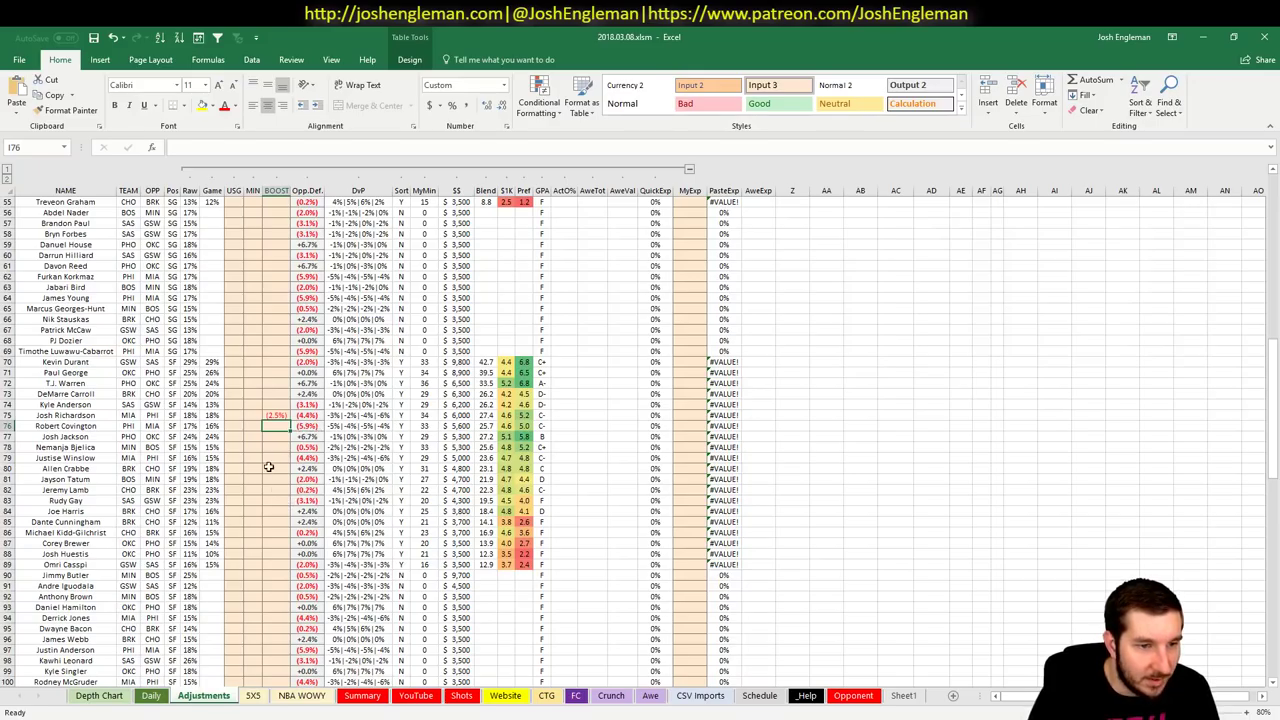
pyautogui.scroll(-11, 266, 425)
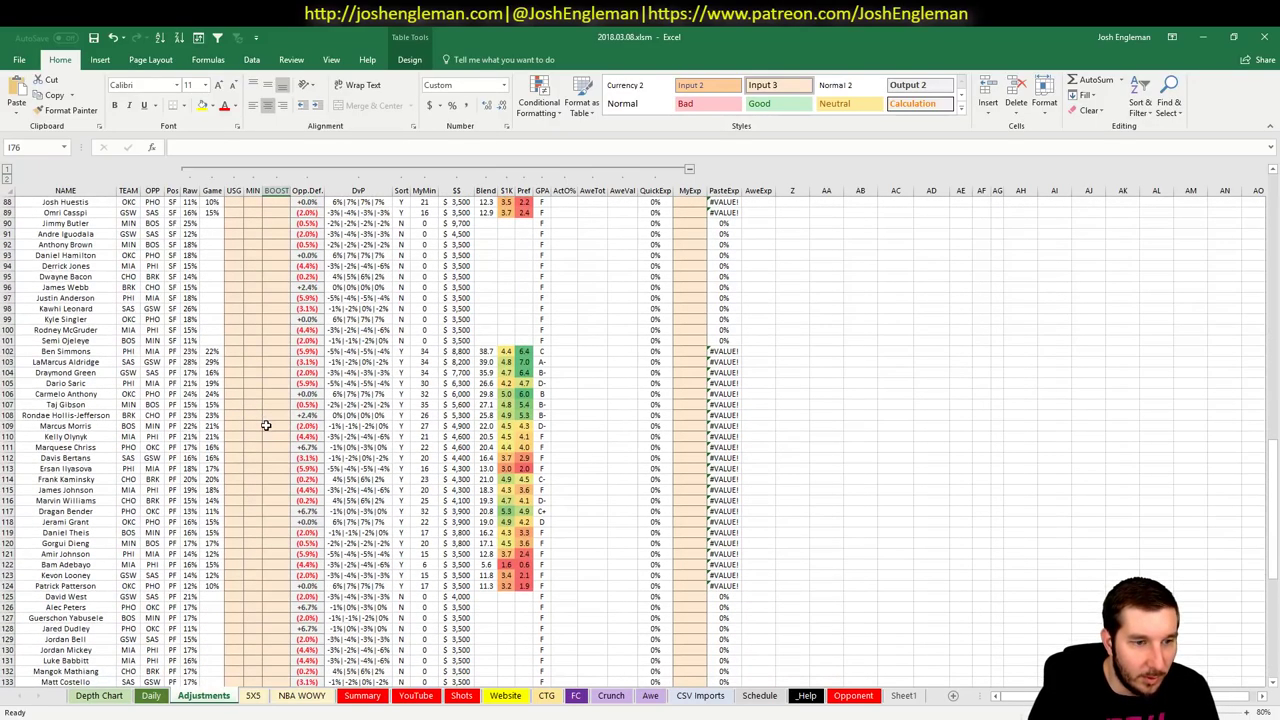
pyautogui.click(273, 490)
pyautogui.write('-2%')
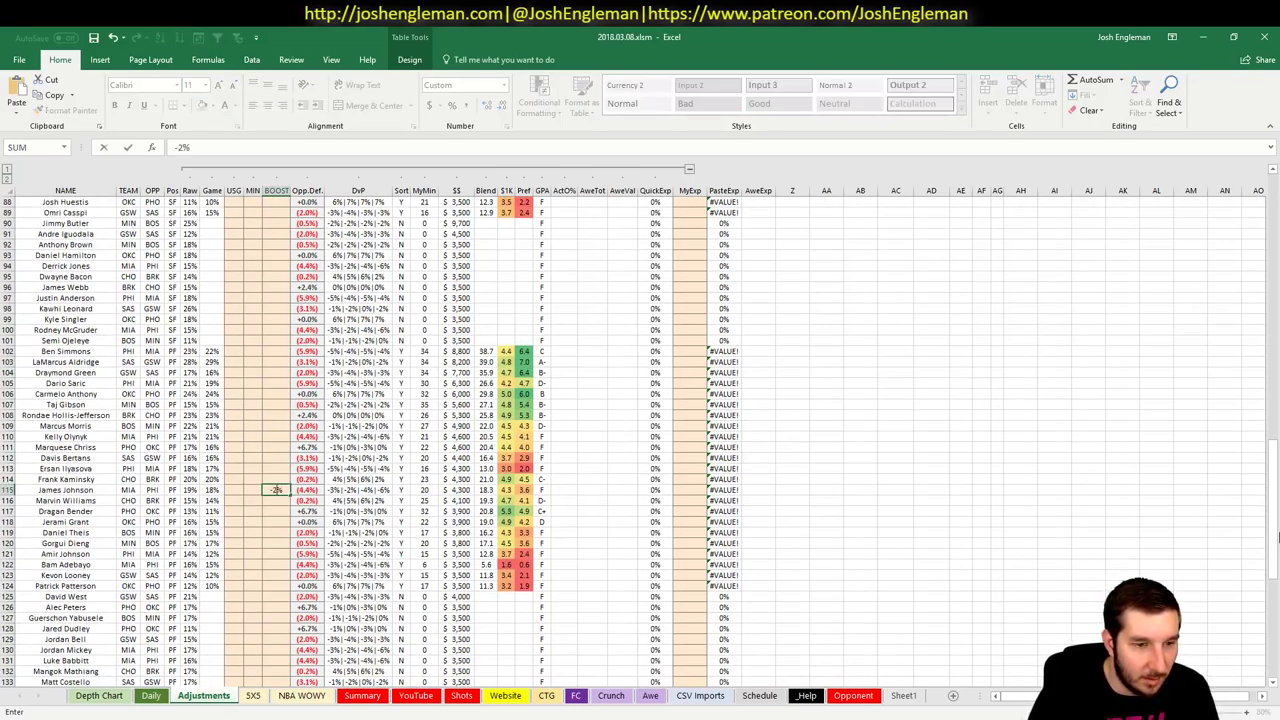
# - Set Kelly Olynyk's BOOST to -2% among the power forwards
pyautogui.press('Up')
pyautogui.press('Up')
pyautogui.press('Up')
pyautogui.press('Up')
pyautogui.press('Up')
pyautogui.write('-2%')
pyautogui.press('Return')
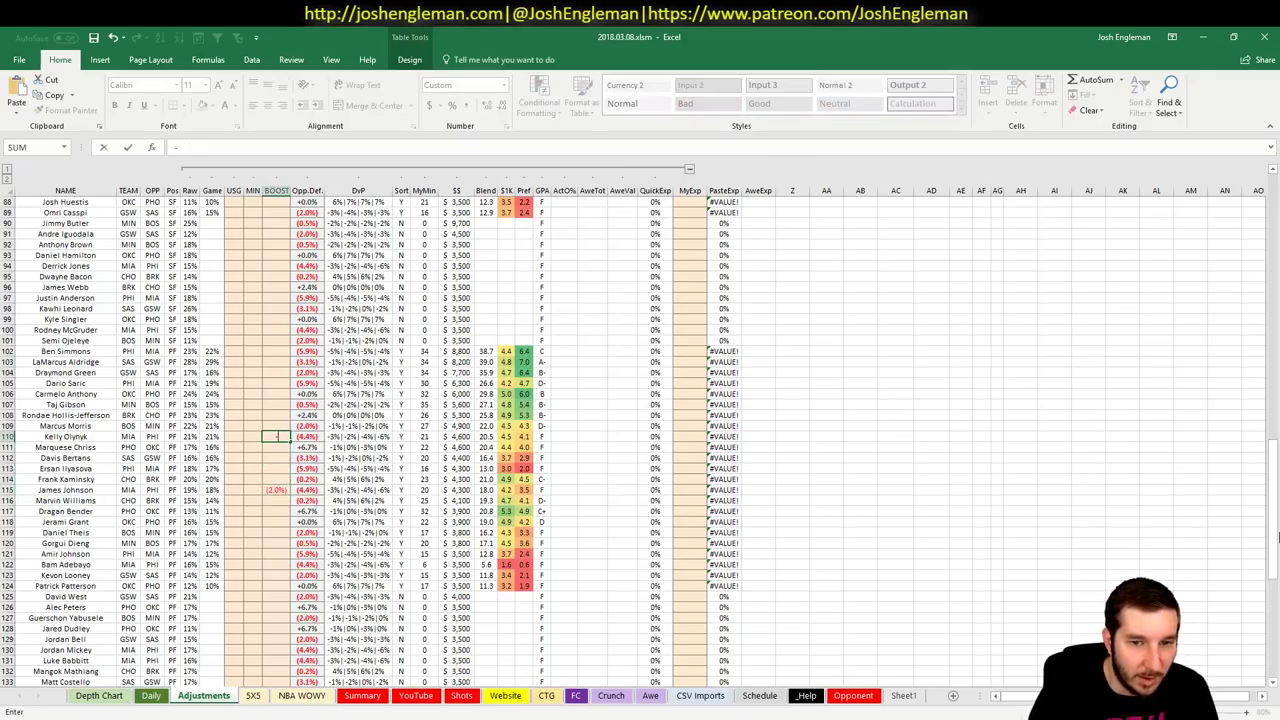
pyautogui.rightClick(1253, 596)
pyautogui.press('Escape')
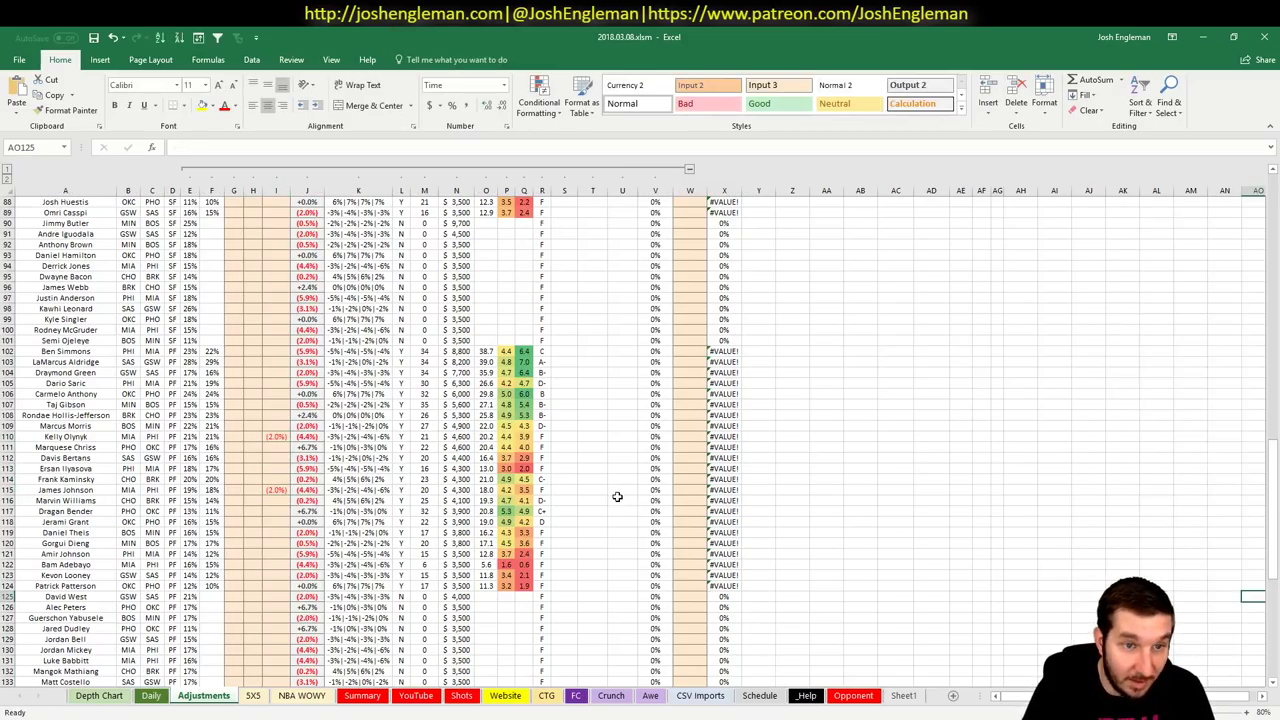
pyautogui.click(476, 437)
# - Review Miami's projections and shot-zone values against PHI on the YouTube sheet, and filter the game log to team MIA
pyautogui.click(416, 695)
pyautogui.click(823, 466)
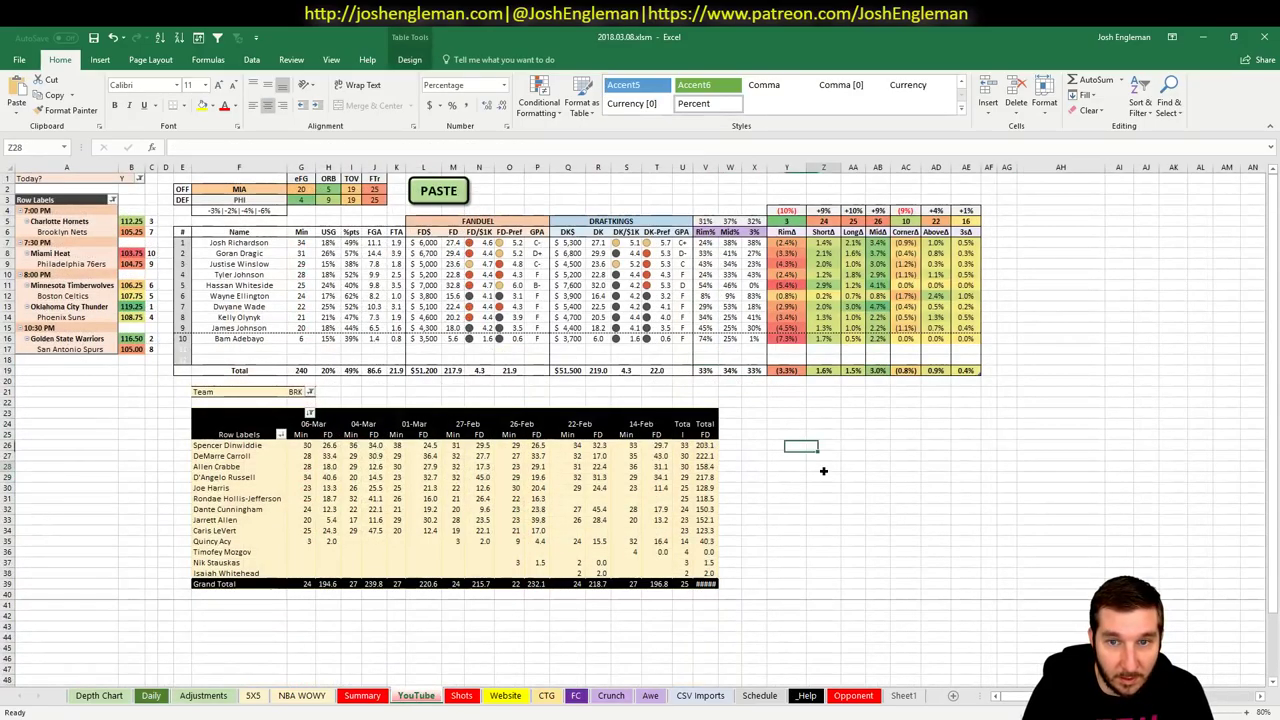
pyautogui.click(934, 296)
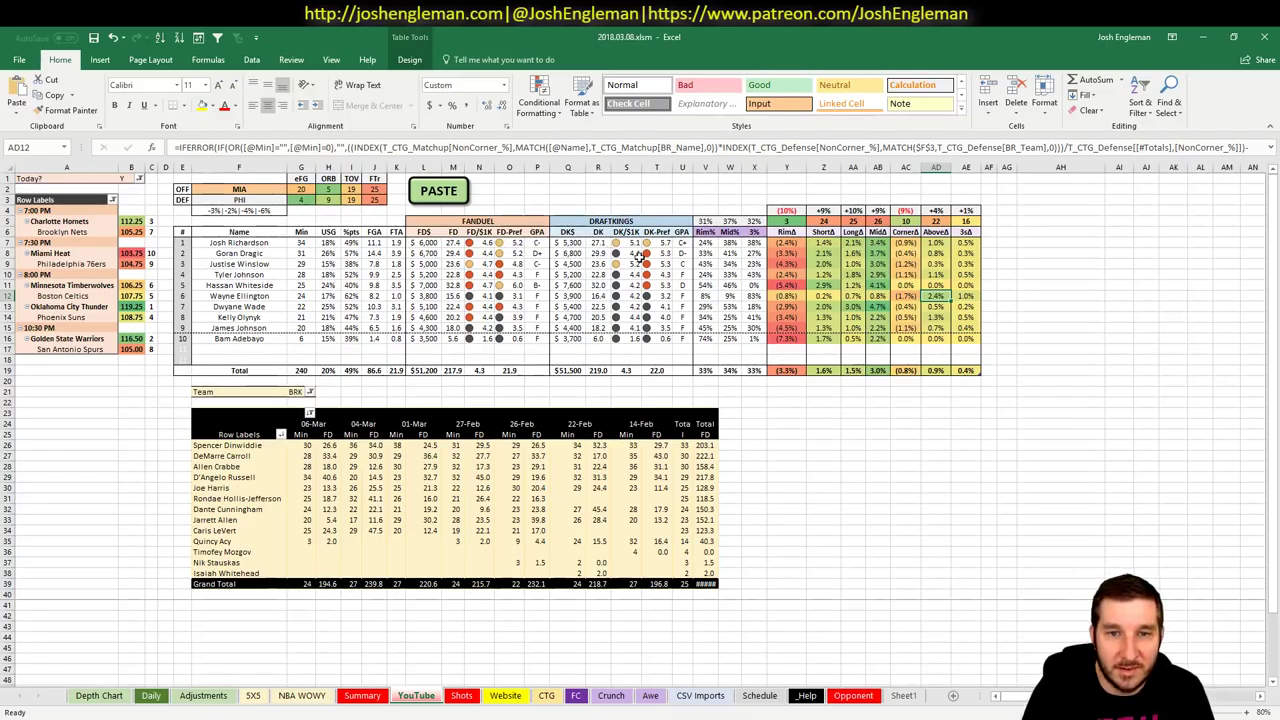
pyautogui.click(853, 487)
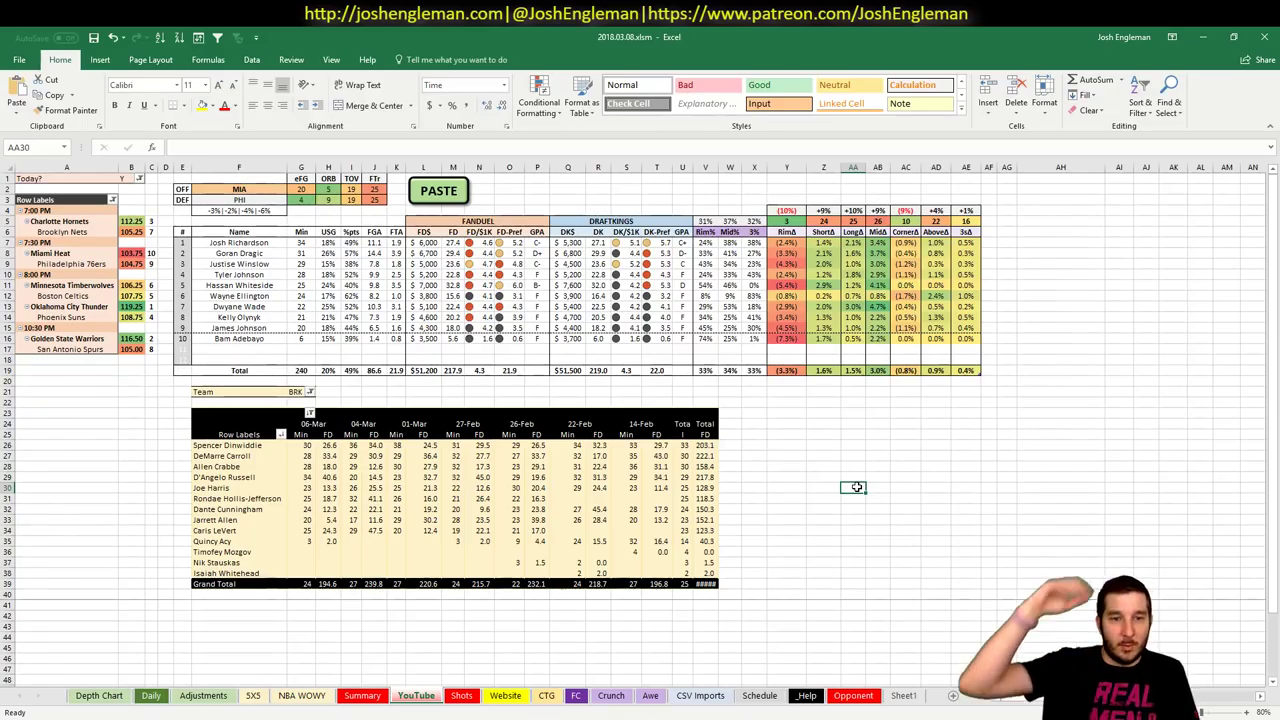
pyautogui.click(292, 392)
pyautogui.write('MIA')
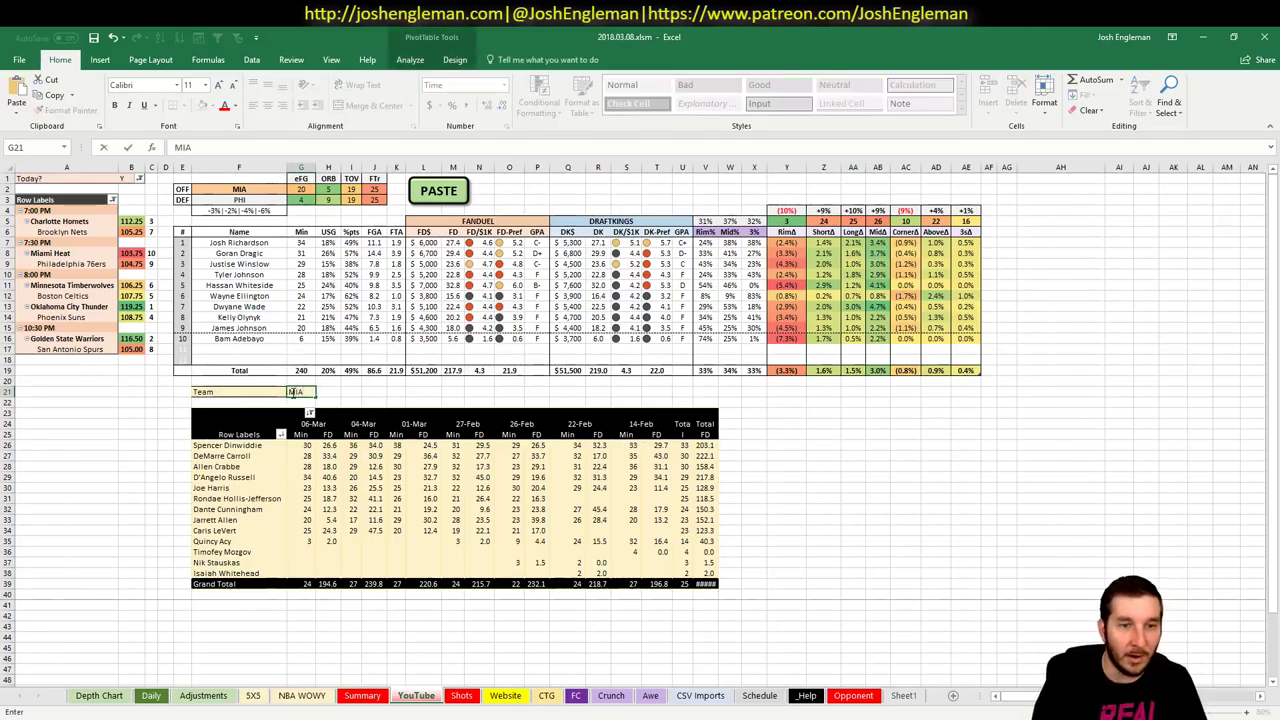
pyautogui.press('Return')
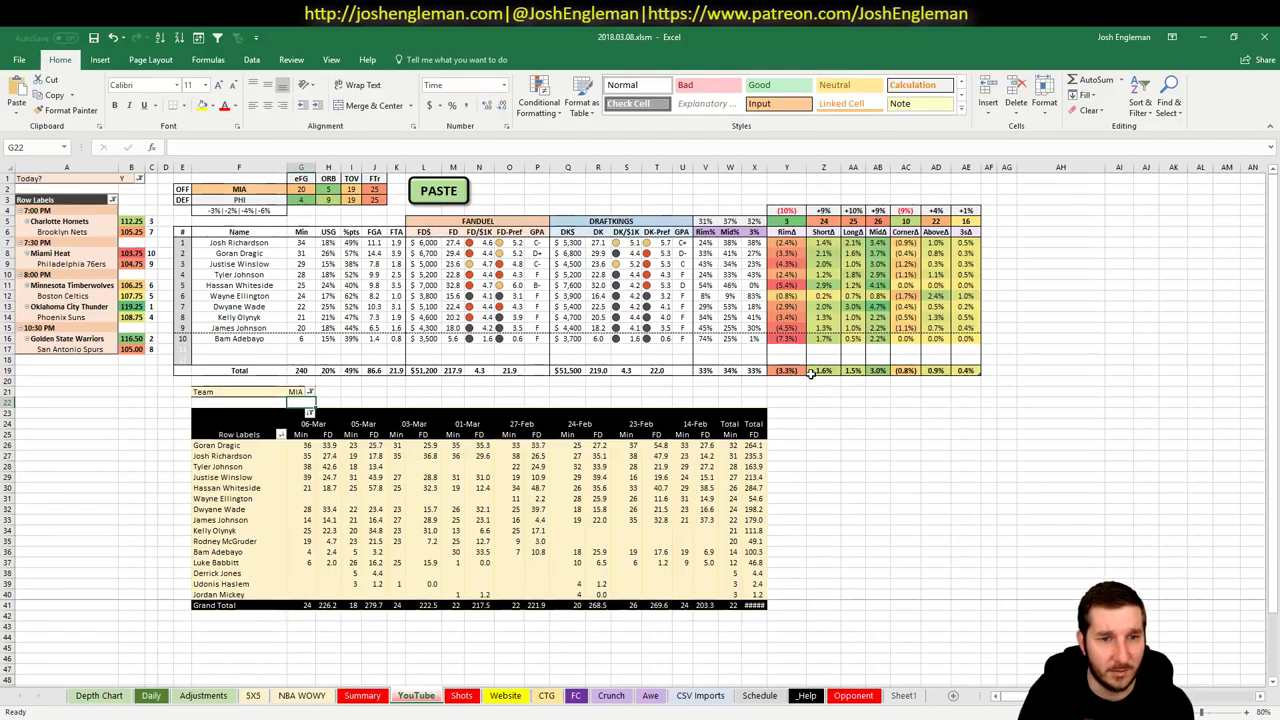
# - Set the offensive team of the matchup table on the YouTube sheet to PHI
pyautogui.click(905, 424)
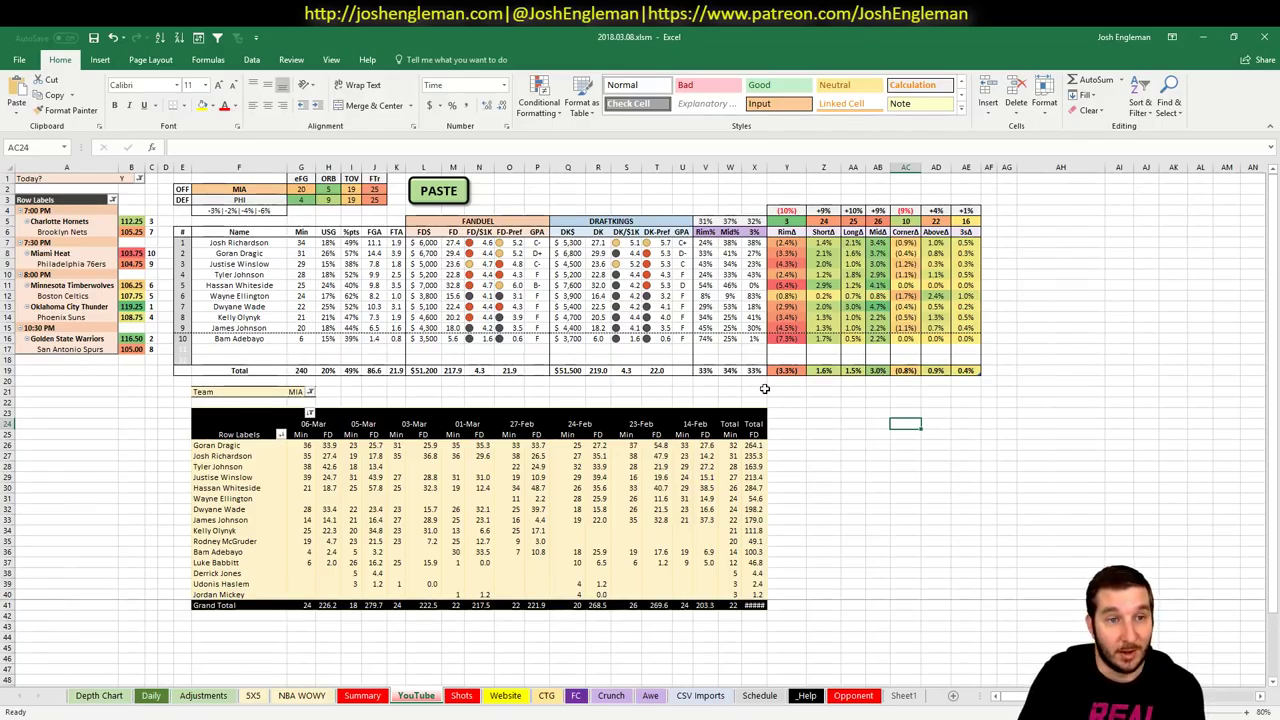
pyautogui.click(254, 189)
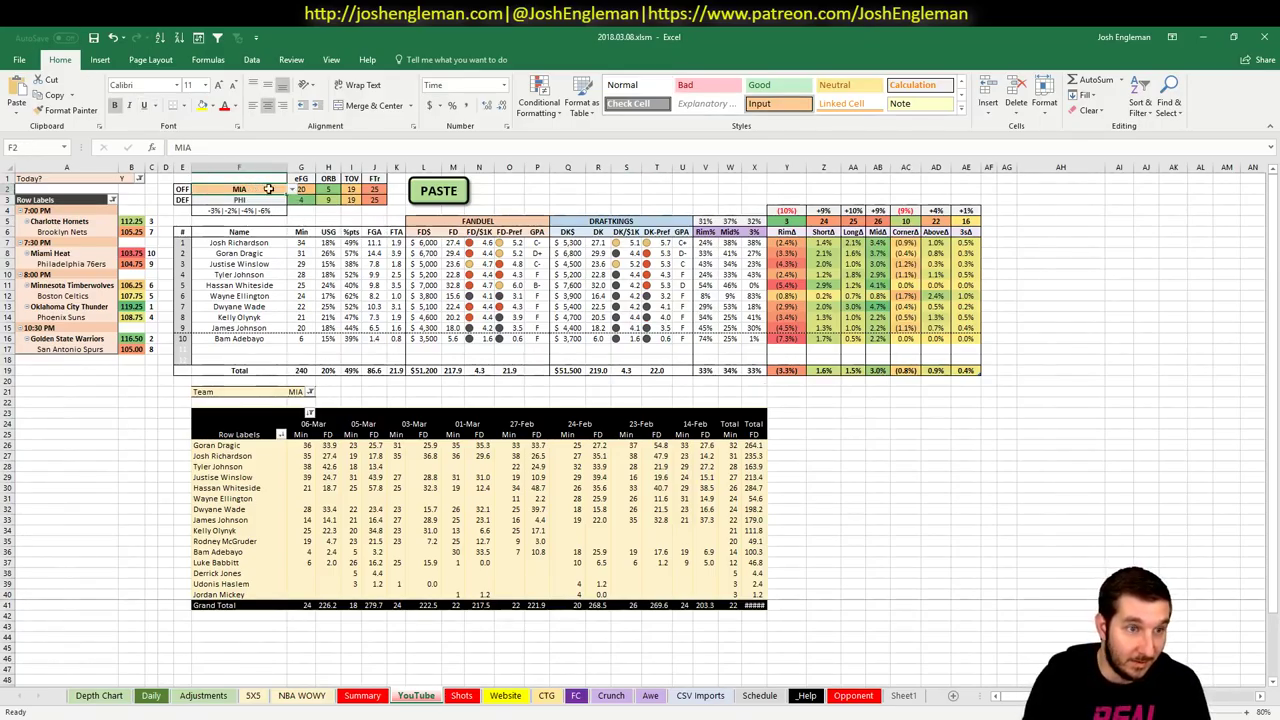
pyautogui.write('PHI')
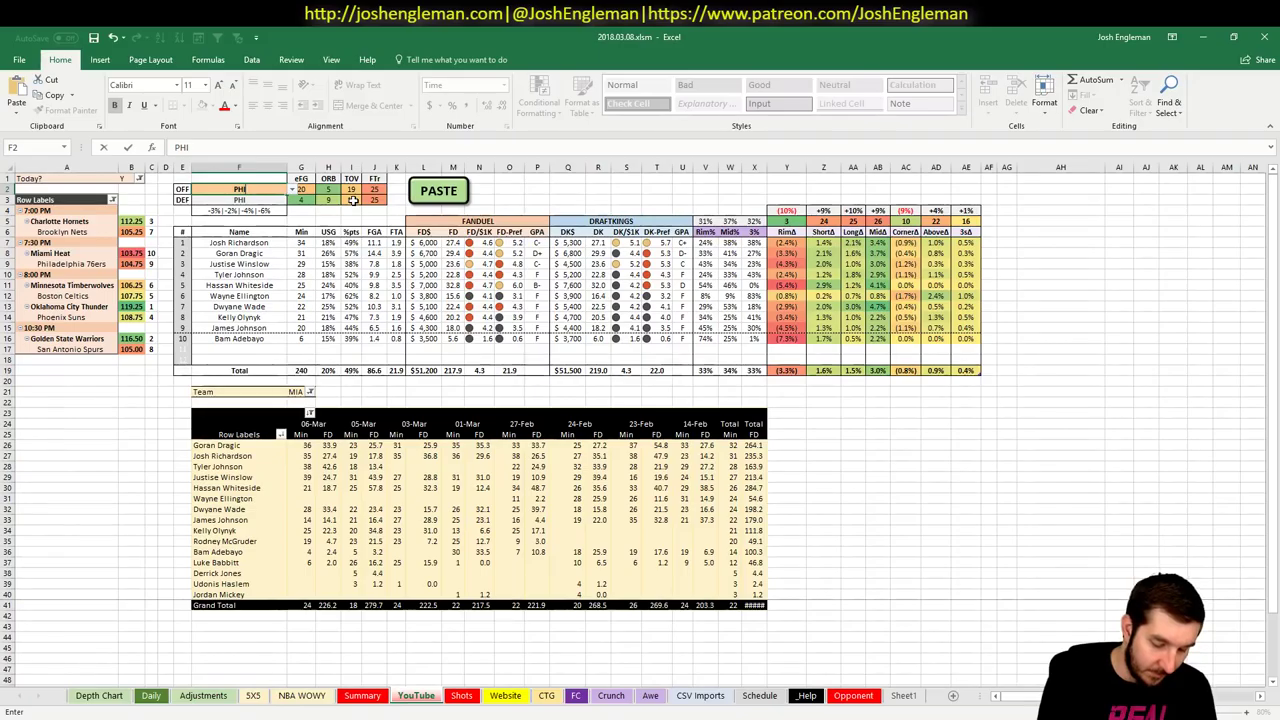
pyautogui.press('Return')
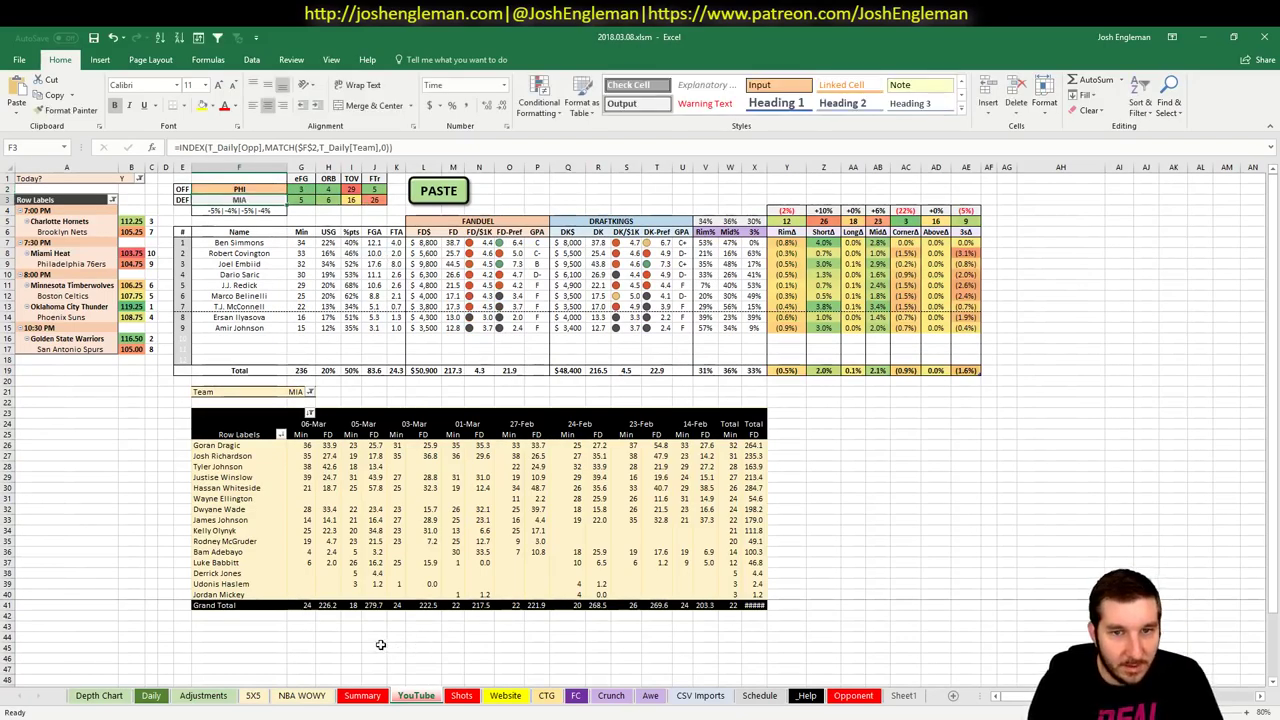
# - Check the 5X5 ratings of Ben Simmons, J.J. Redick and Dario Saric
pyautogui.click(253, 695)
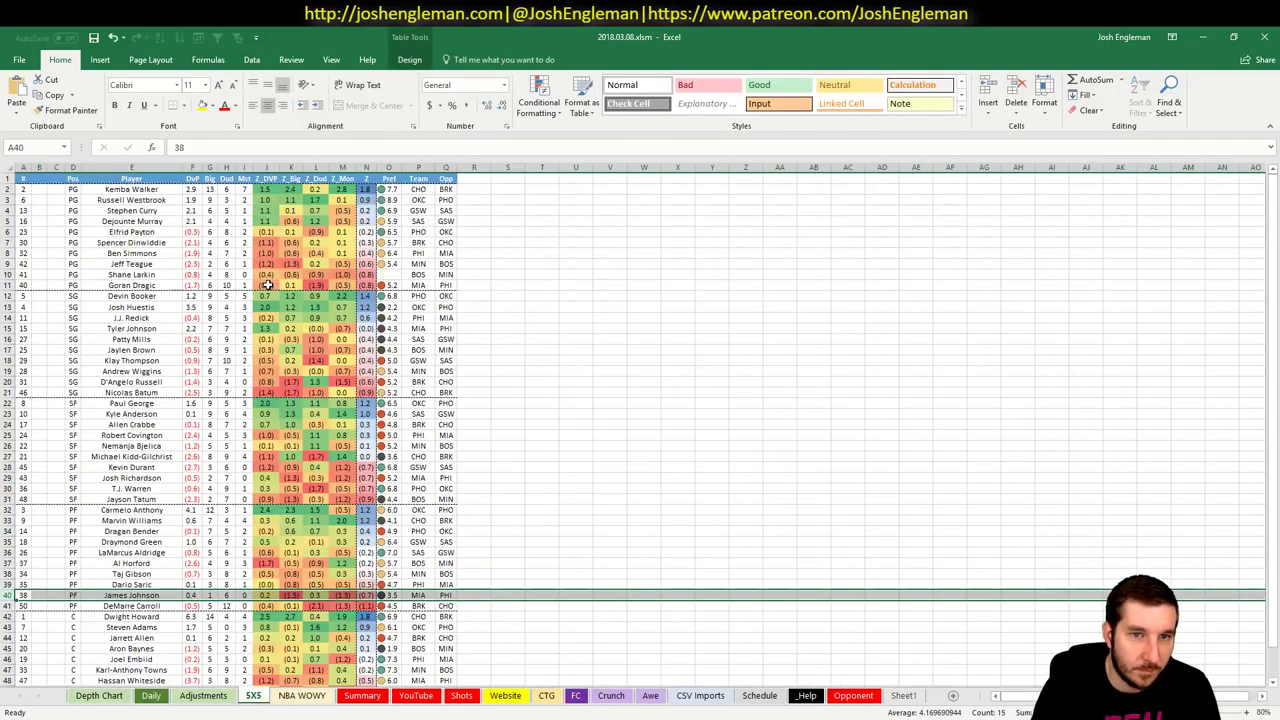
pyautogui.click(15, 253)
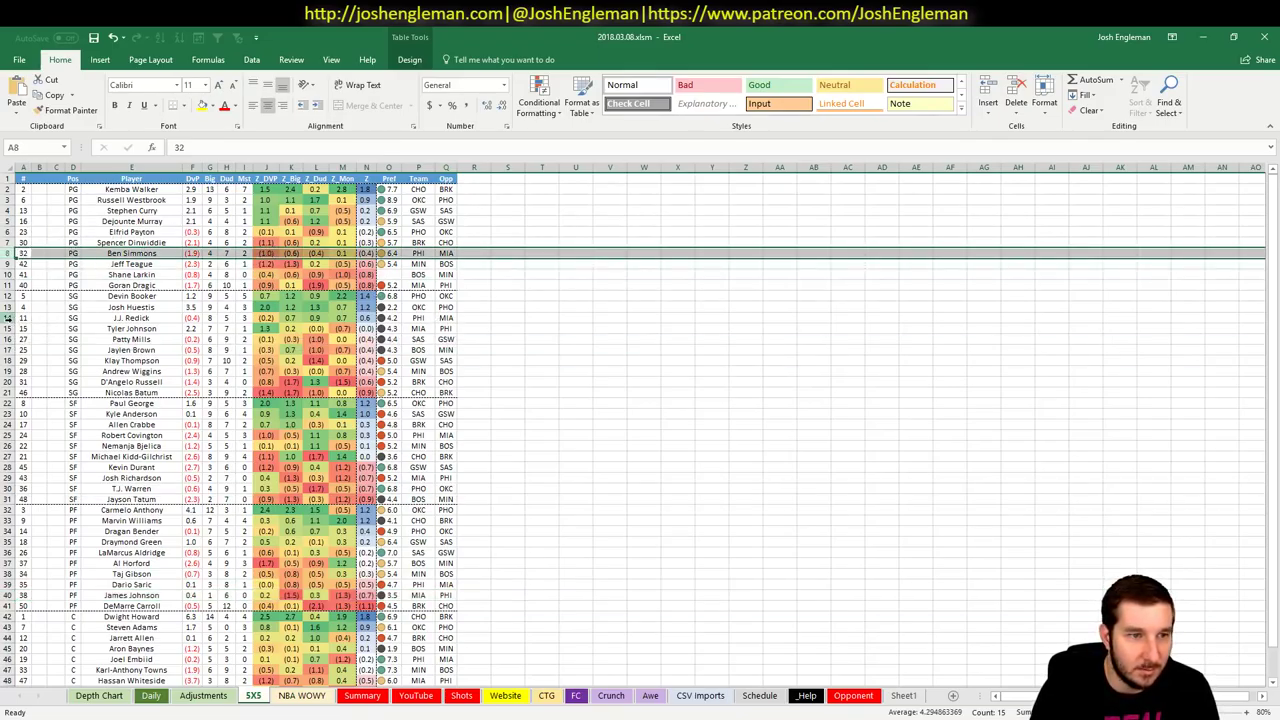
pyautogui.click(15, 318)
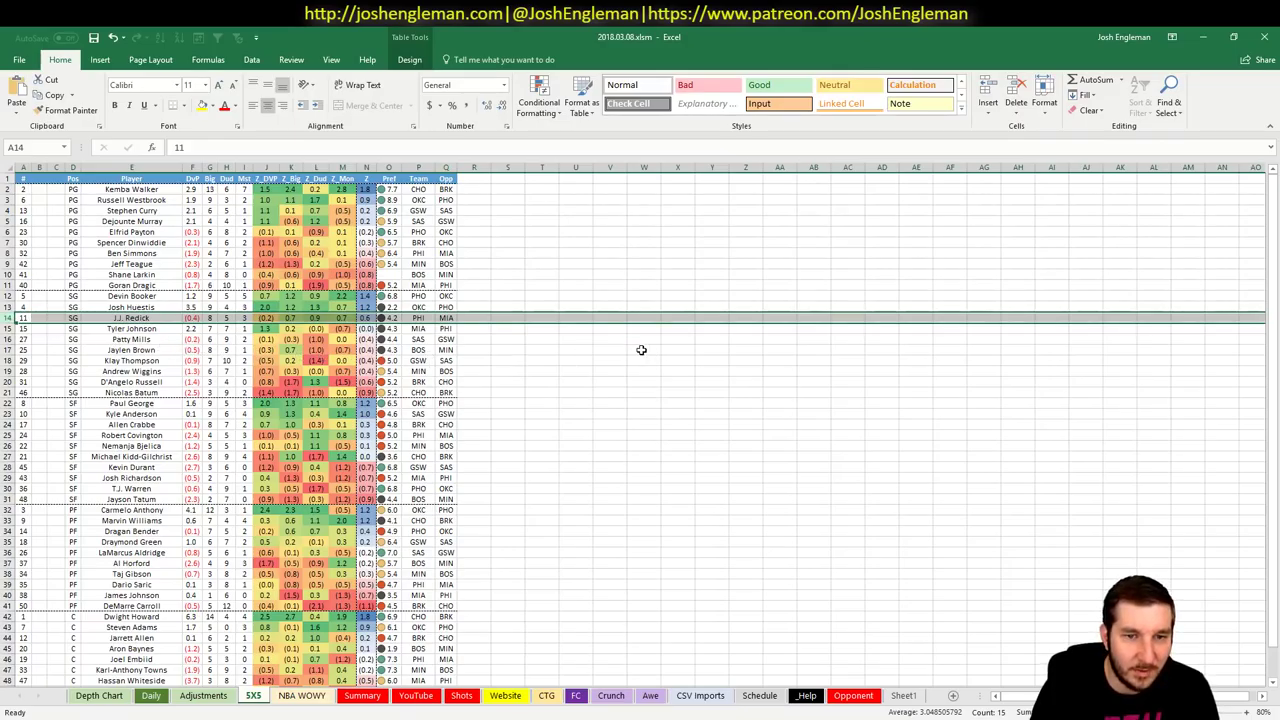
pyautogui.scroll(-4, 573, 350)
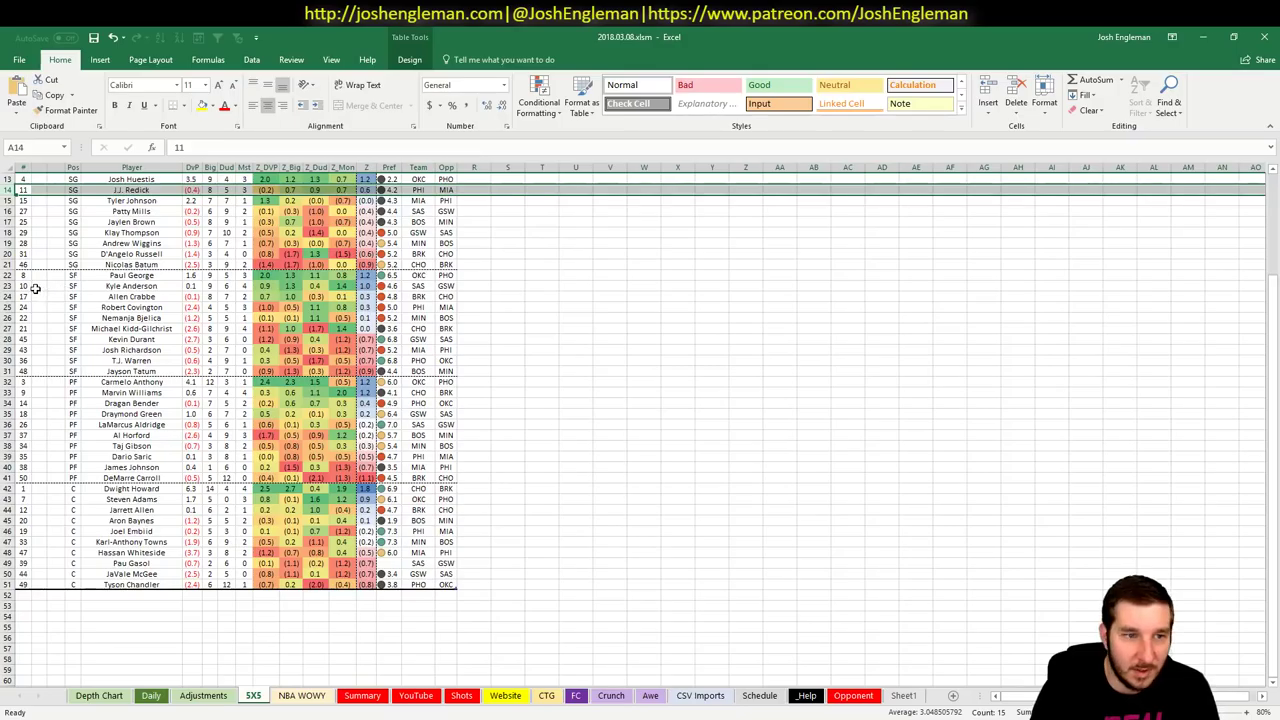
pyautogui.click(73, 456)
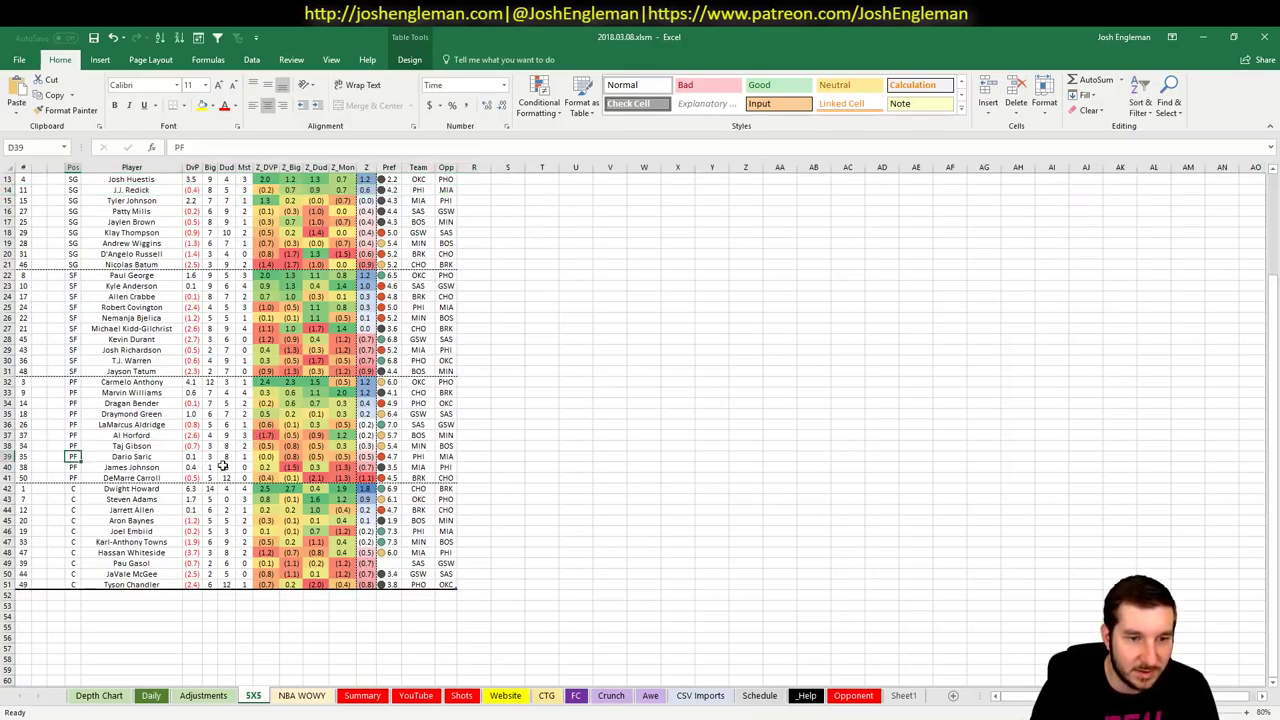
# - Return to the YouTube sheet and review Philadelphia's projections against MIA, including Joel Embiid's FTA
pyautogui.click(205, 697)
pyautogui.click(151, 697)
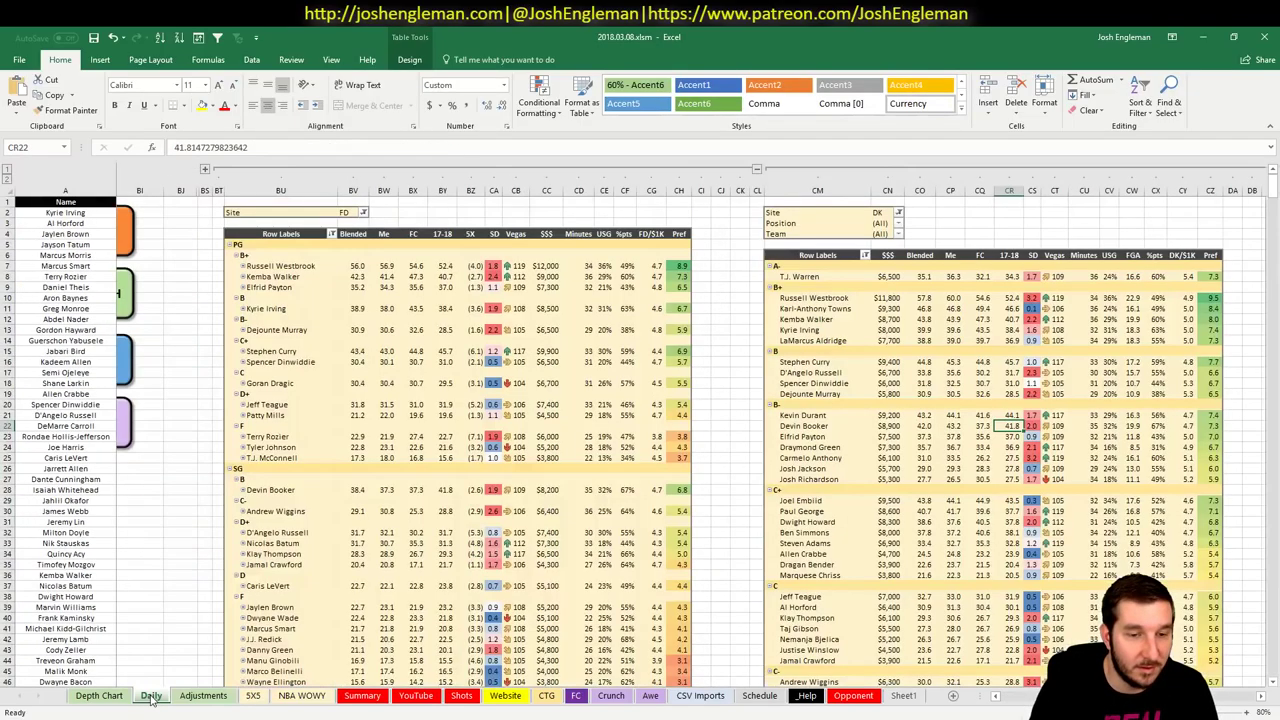
pyautogui.click(416, 697)
pyautogui.click(933, 465)
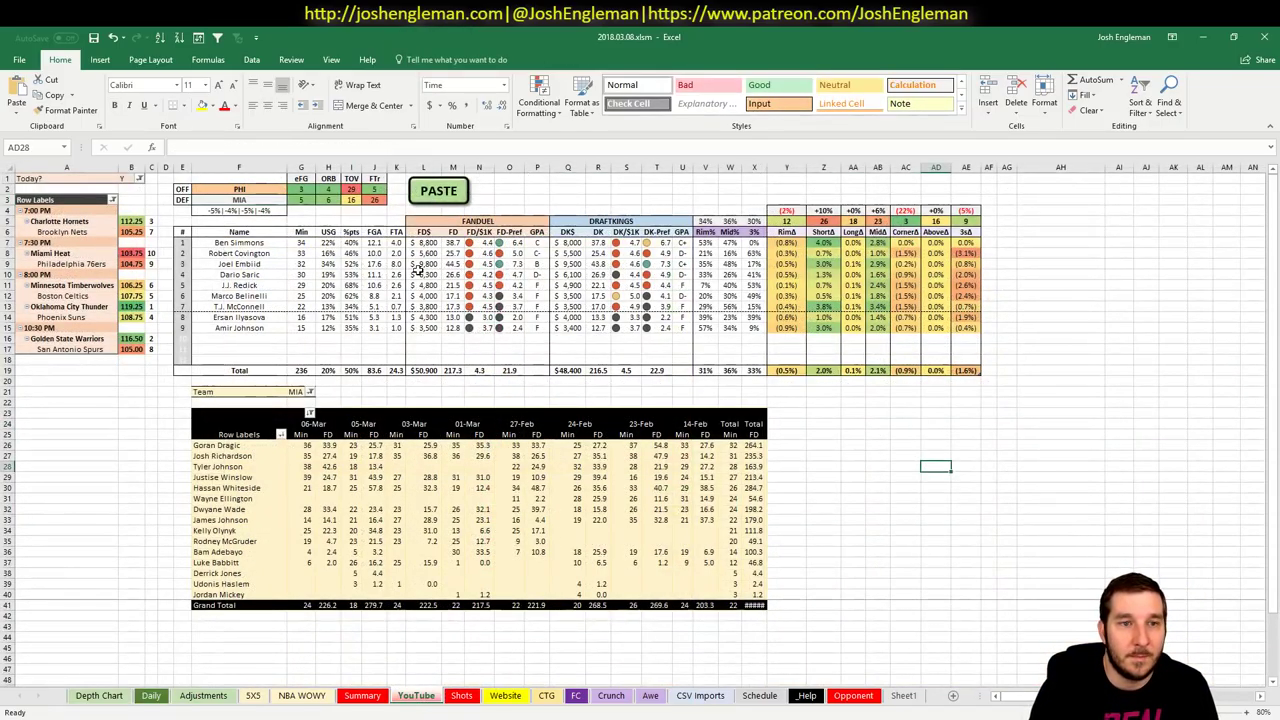
pyautogui.click(392, 264)
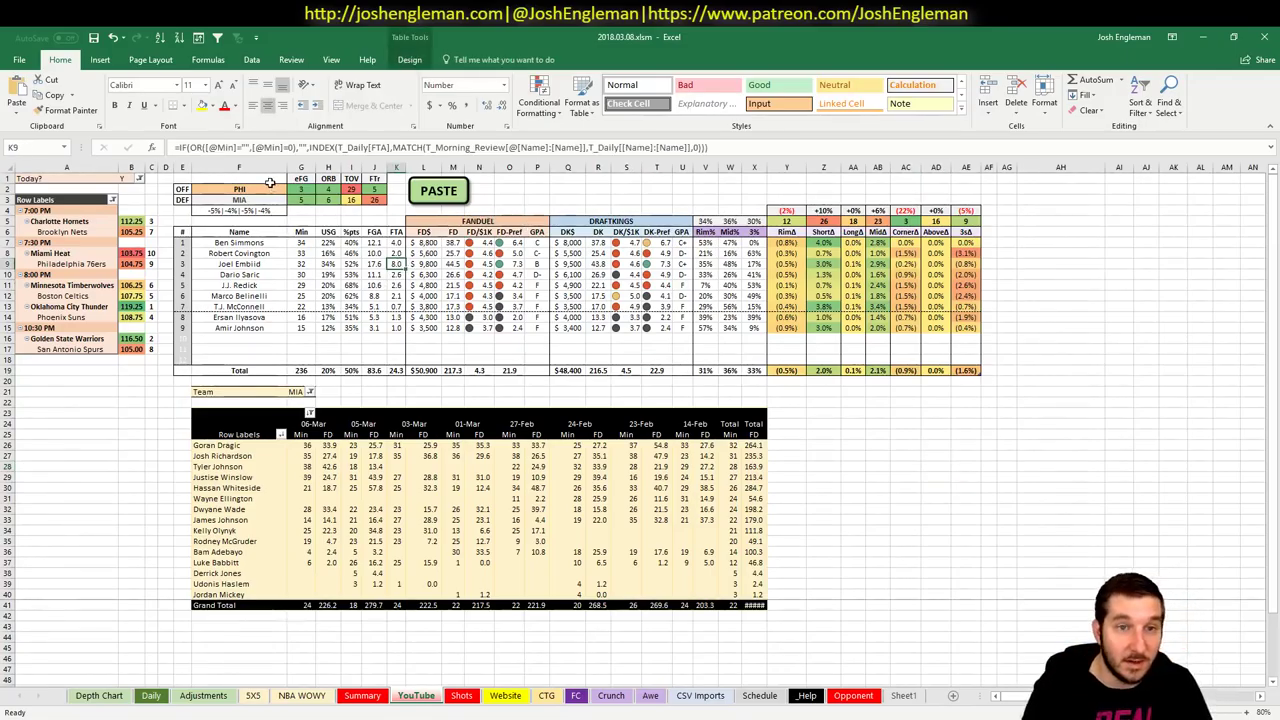
# - Switch to FantasyCruncher in the browser and open the Lineup Cruncher for the 2018-03-08 FanDuel NBA slate
pyautogui.hotkey('alt', 'Tab')
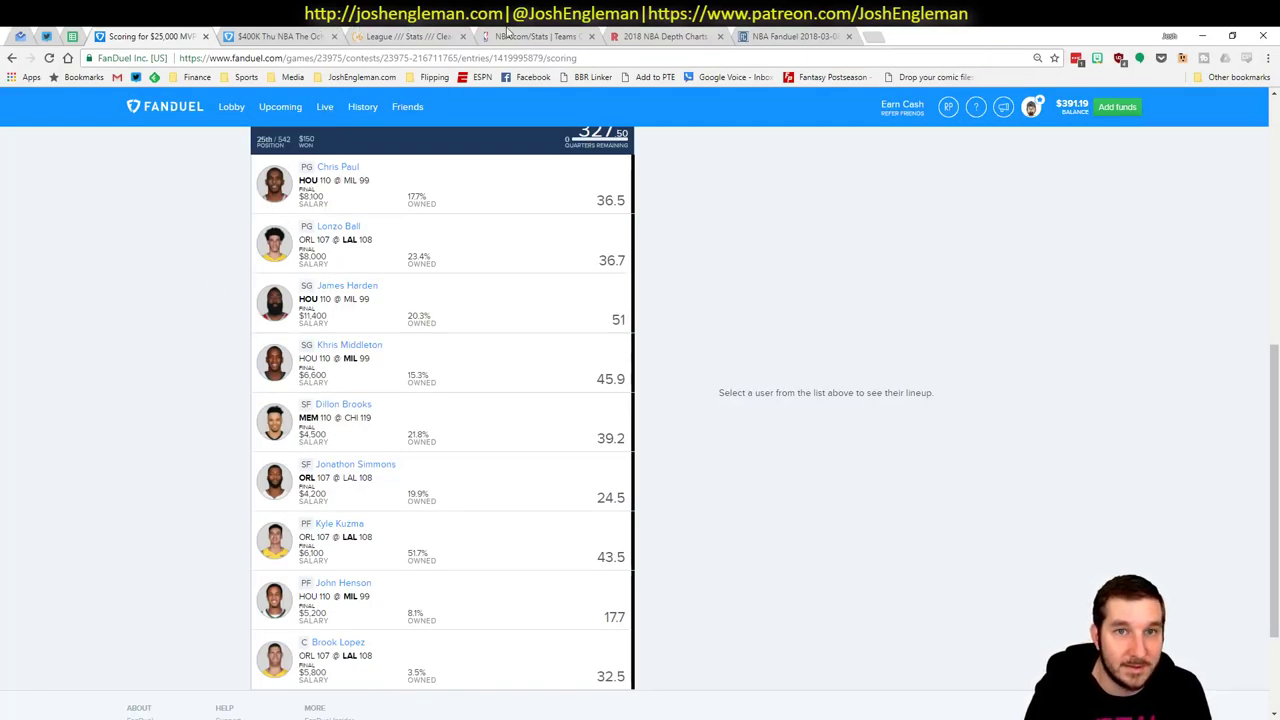
pyautogui.click(793, 36)
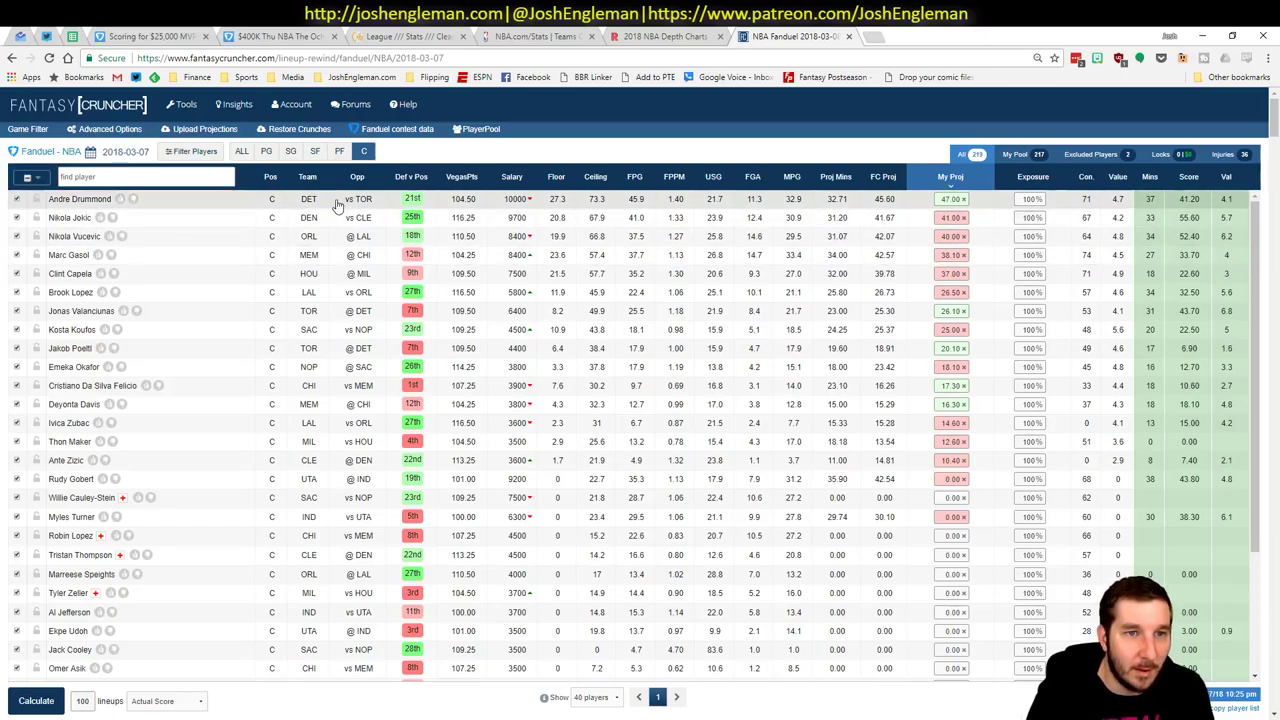
pyautogui.moveTo(183, 104)
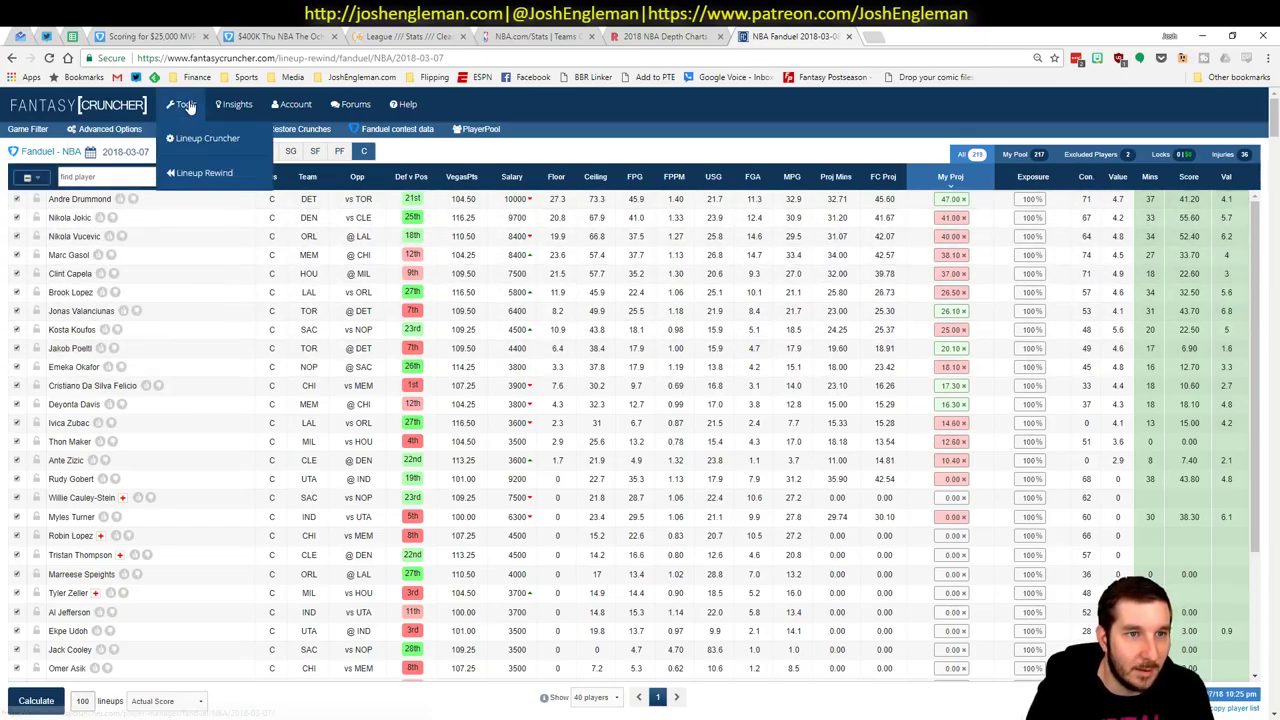
pyautogui.moveTo(205, 172)
pyautogui.click(409, 204)
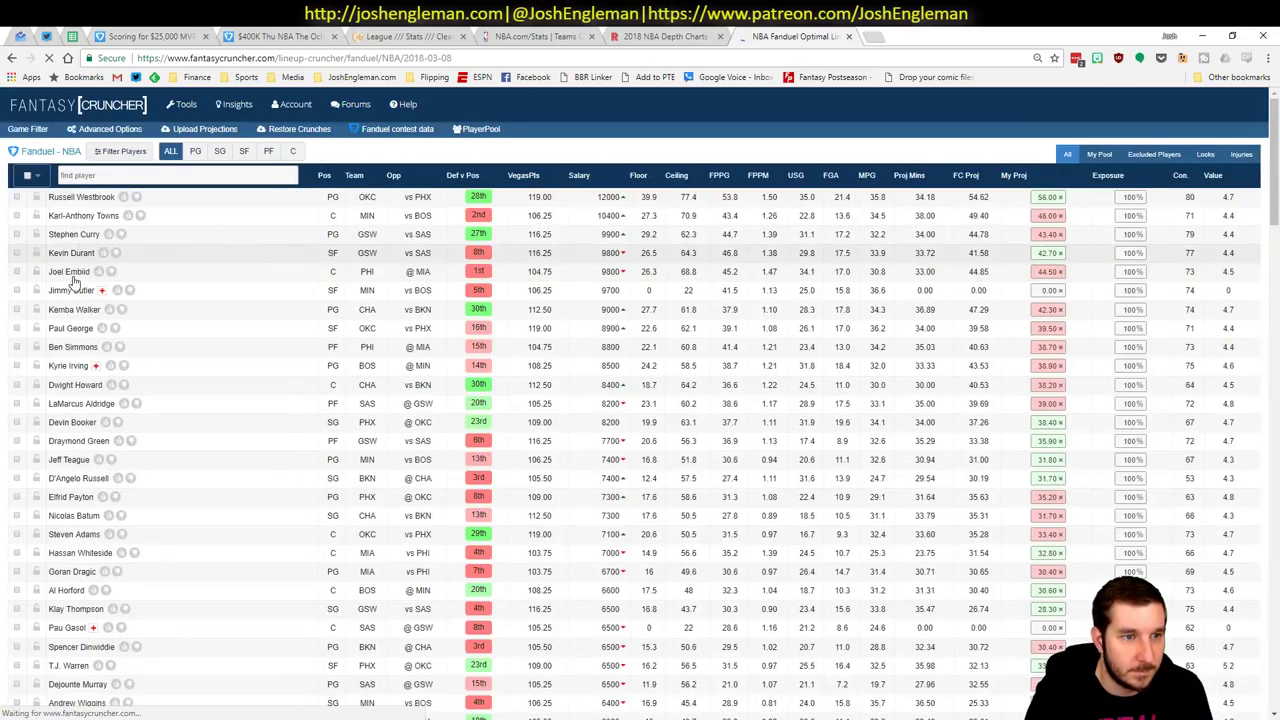
# - Review Joel Embiid's game log filtered to opponent MIA, then close it and return to the Excel workbook
pyautogui.click(70, 272)
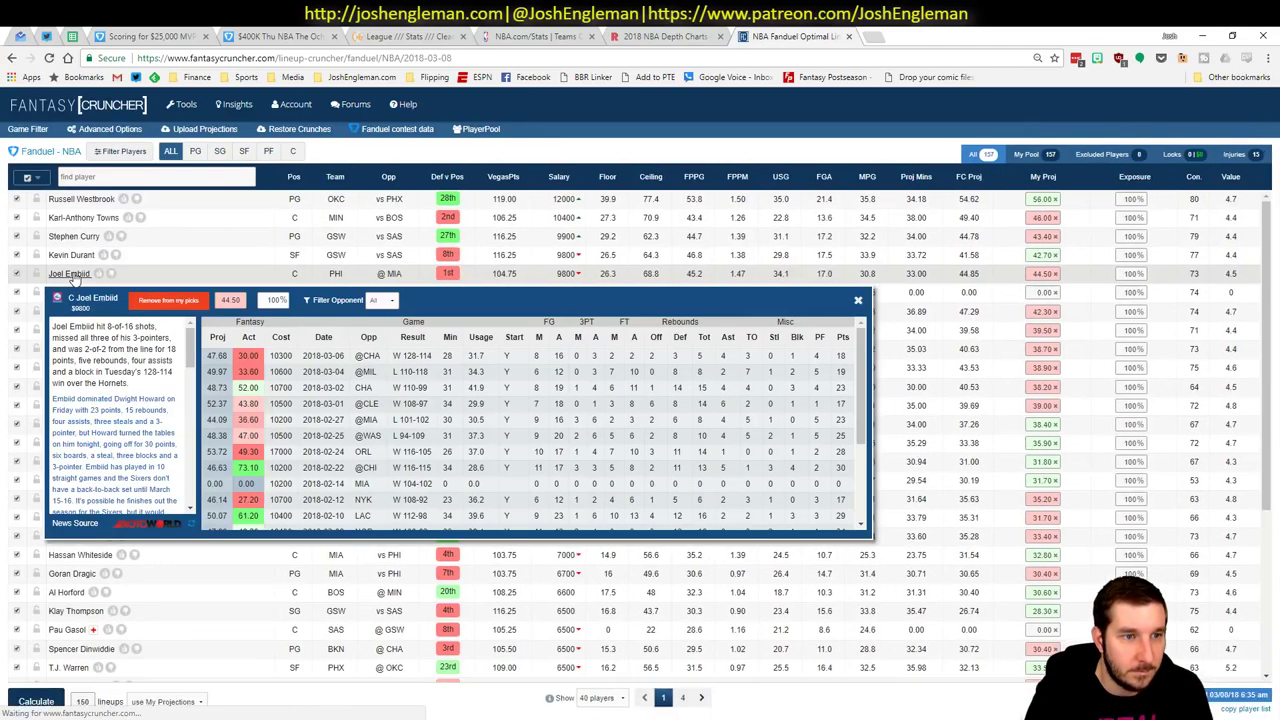
pyautogui.click(382, 300)
pyautogui.click(378, 330)
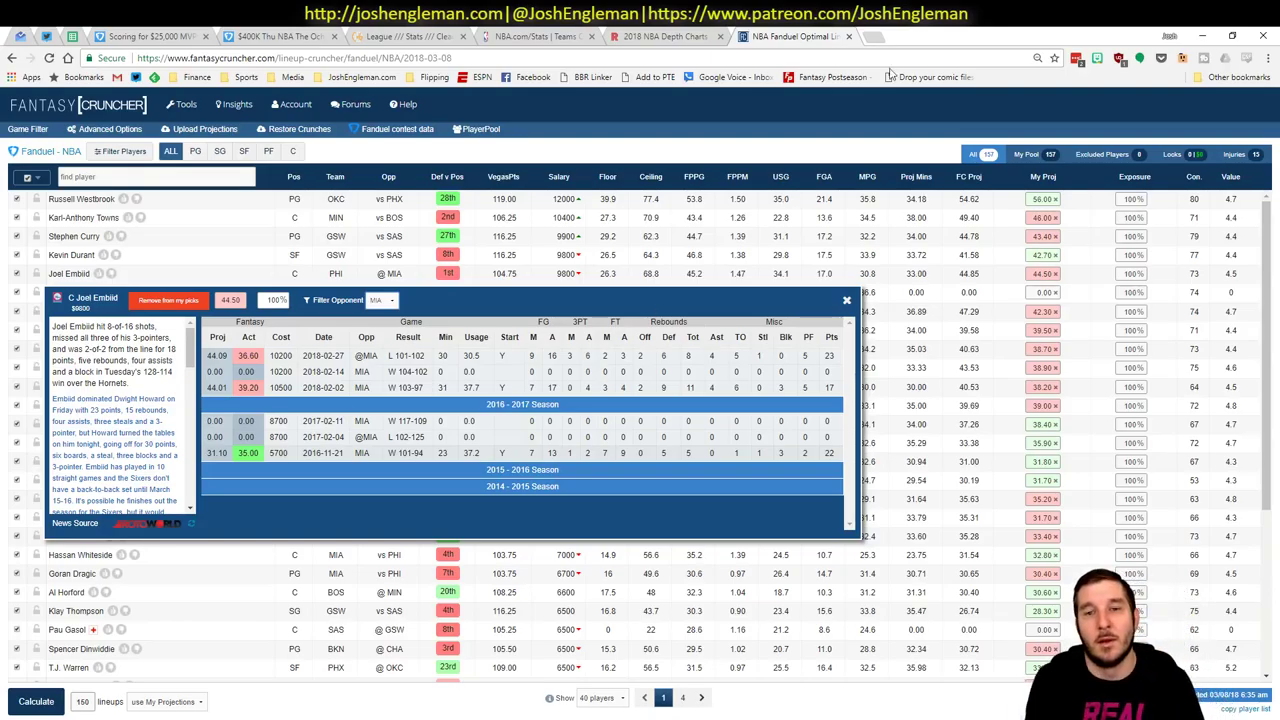
pyautogui.click(846, 300)
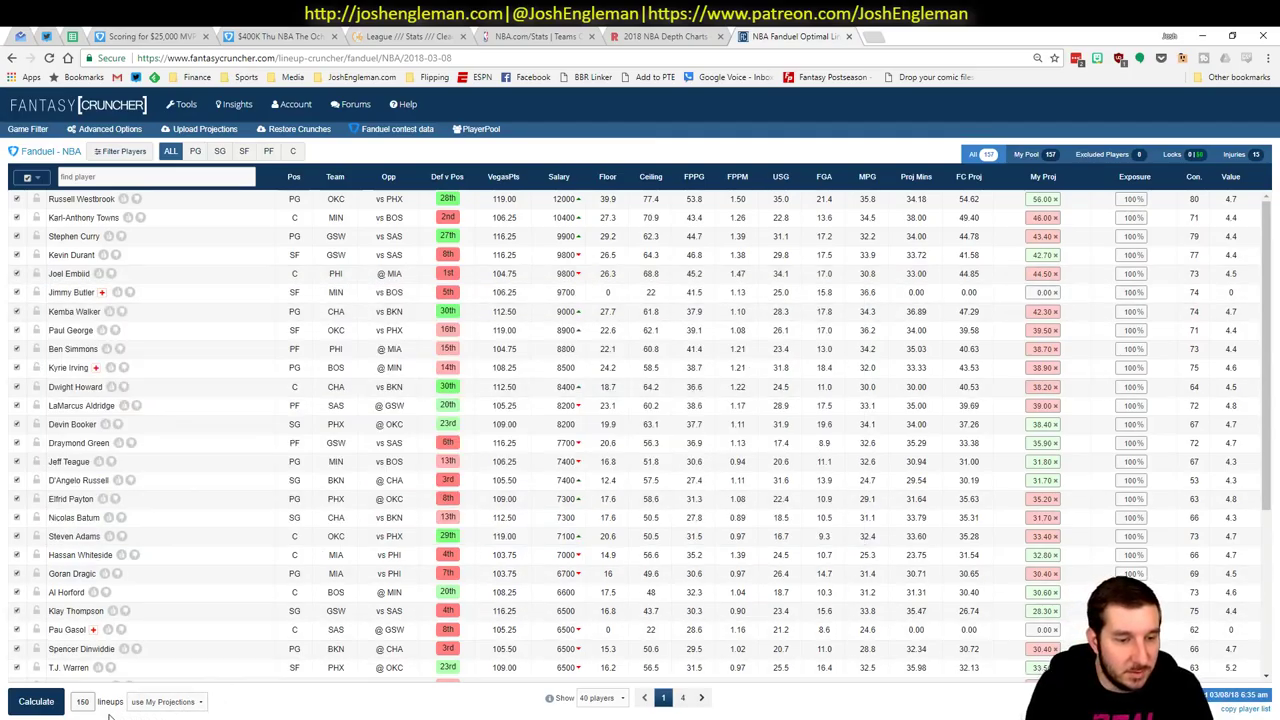
pyautogui.click(100, 670)
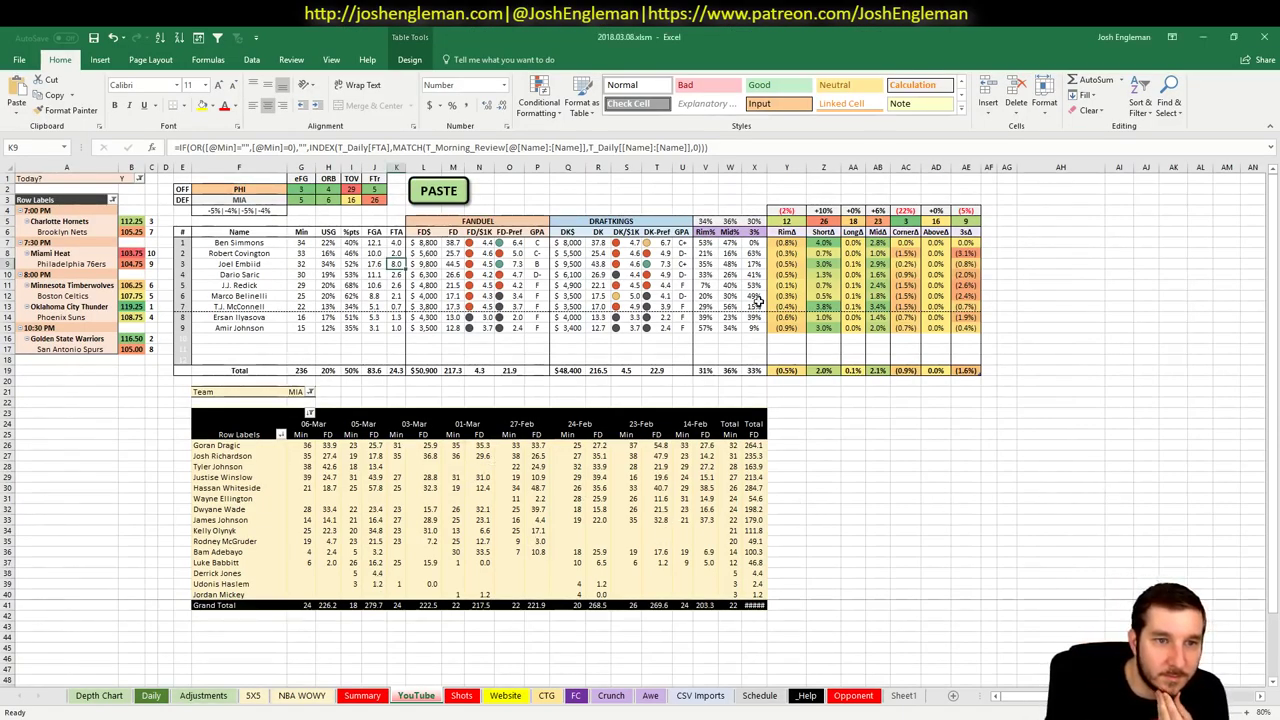
# - Filter the game log below the projections on the YouTube sheet to team PHI
pyautogui.click(410, 243)
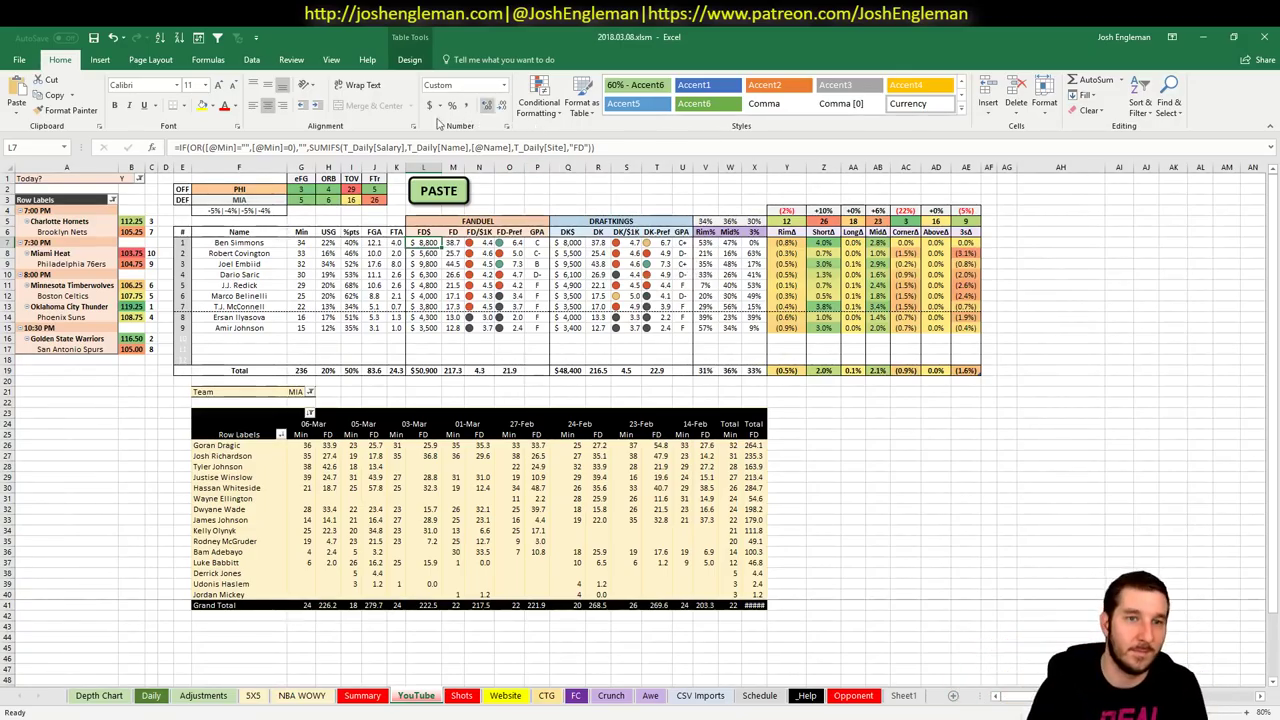
pyautogui.click(296, 391)
pyautogui.write('PHI')
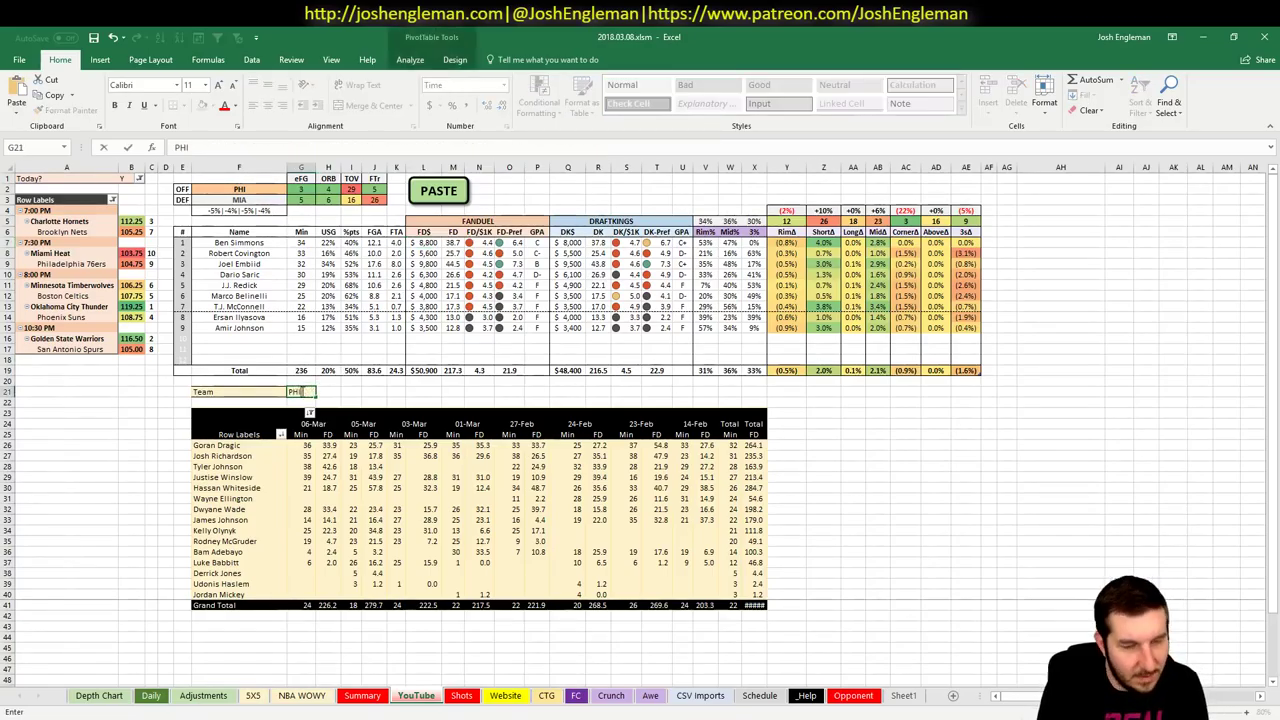
pyautogui.press('Return')
# - Review Ben Simmons's FantasyCruncher game log against MIA among the power forwards, then return to the Excel workbook
pyautogui.hotkey('alt', 'Tab')
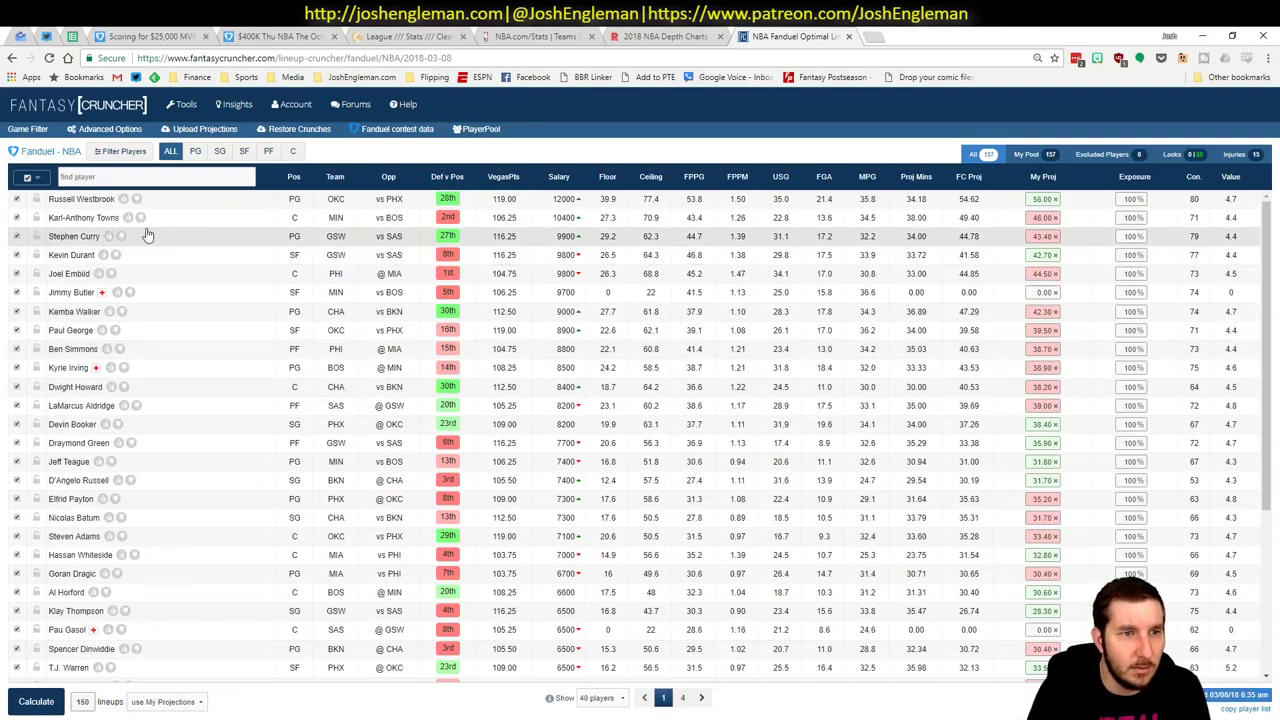
pyautogui.click(268, 151)
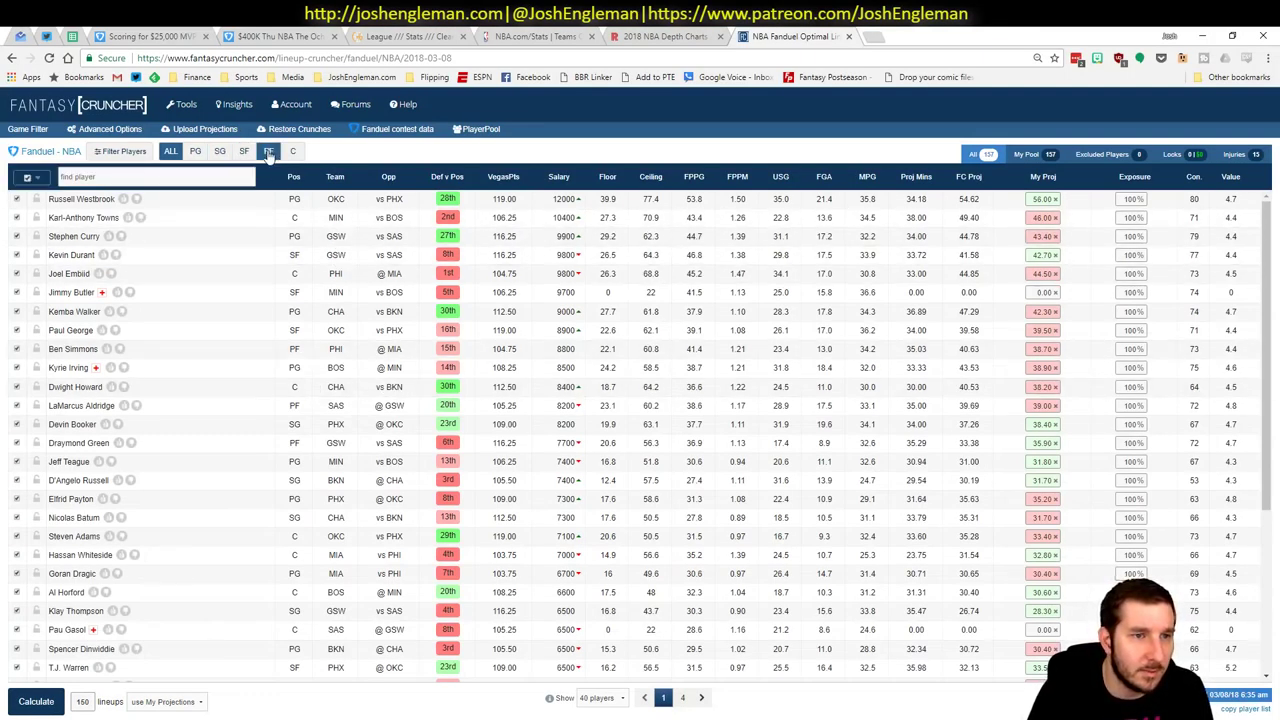
pyautogui.click(73, 199)
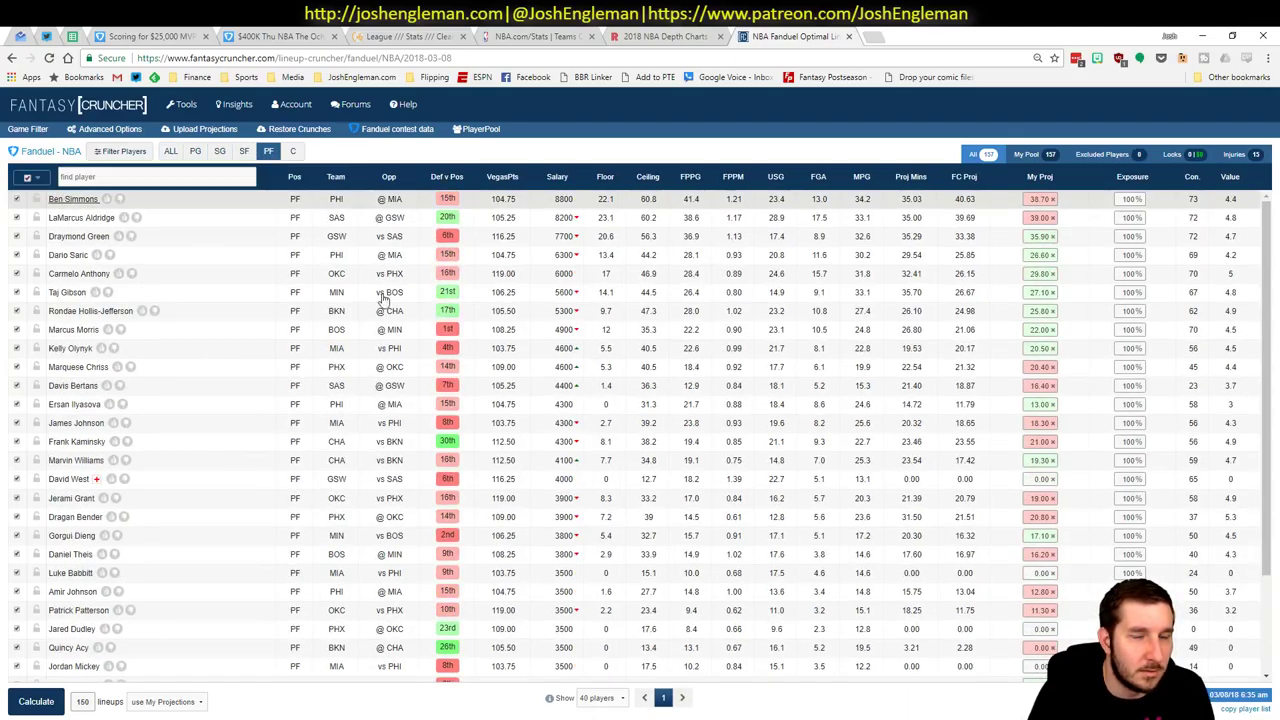
pyautogui.click(396, 226)
pyautogui.click(392, 246)
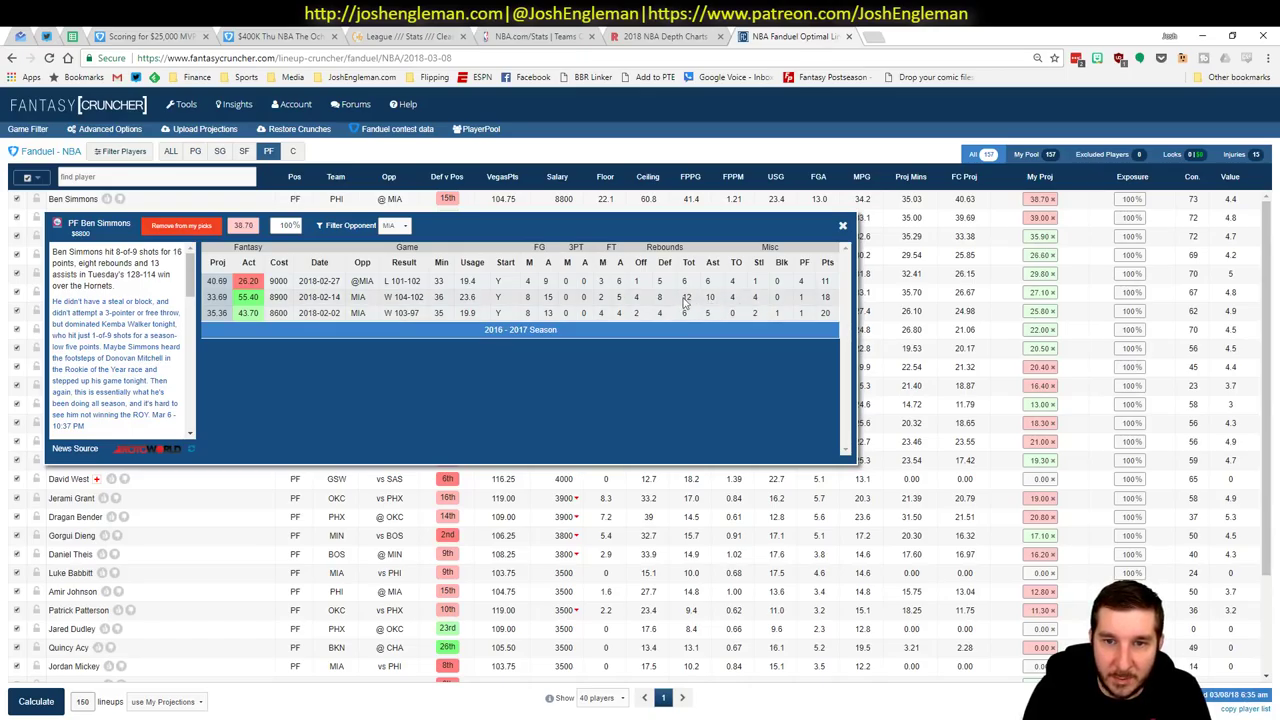
pyautogui.click(842, 230)
pyautogui.hotkey('alt', 'Tab')
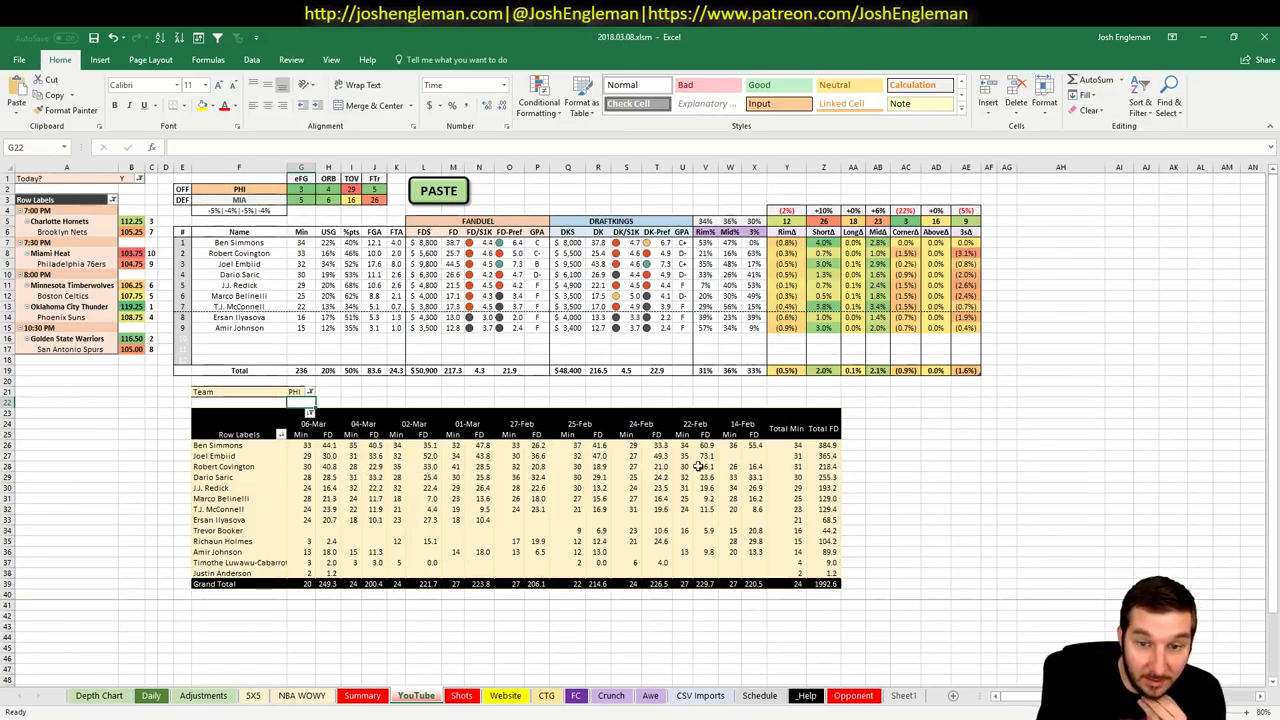
# - Review Robert Covington's recent FanDuel scores in the game log and Joel Embiid's DraftKings salary and FanDuel GPA
pyautogui.click(330, 468)
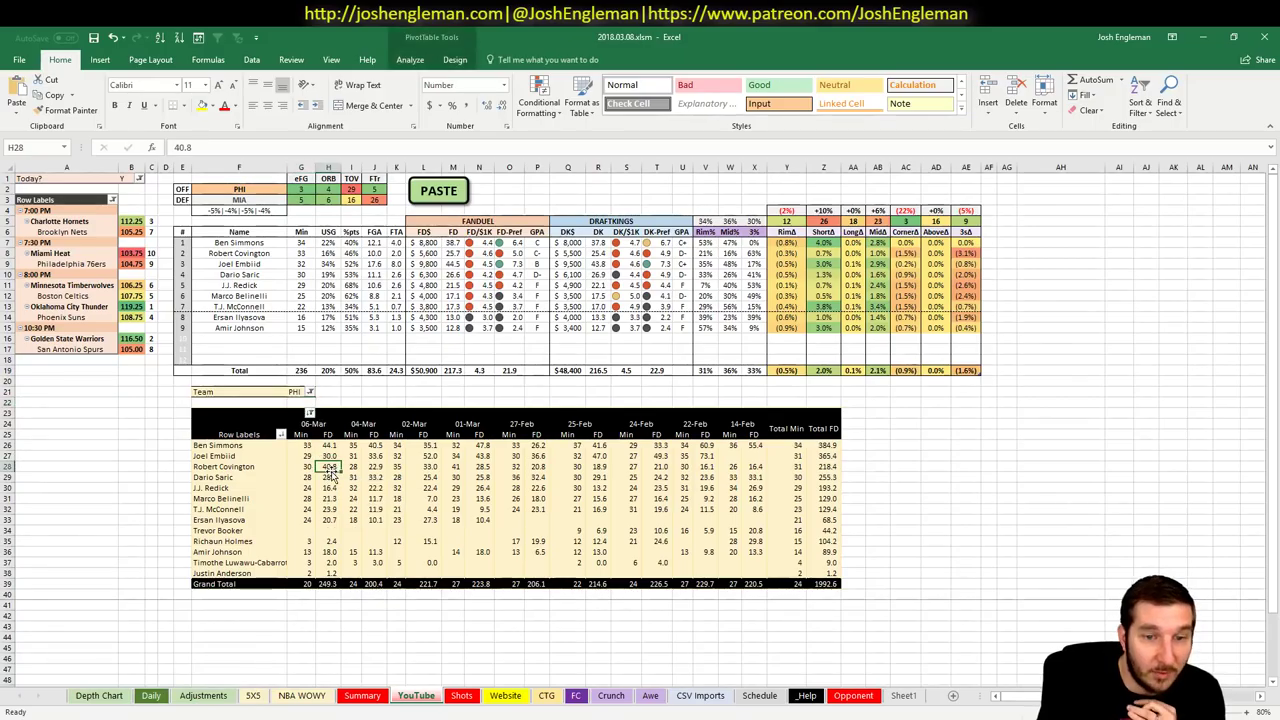
pyautogui.click(425, 466)
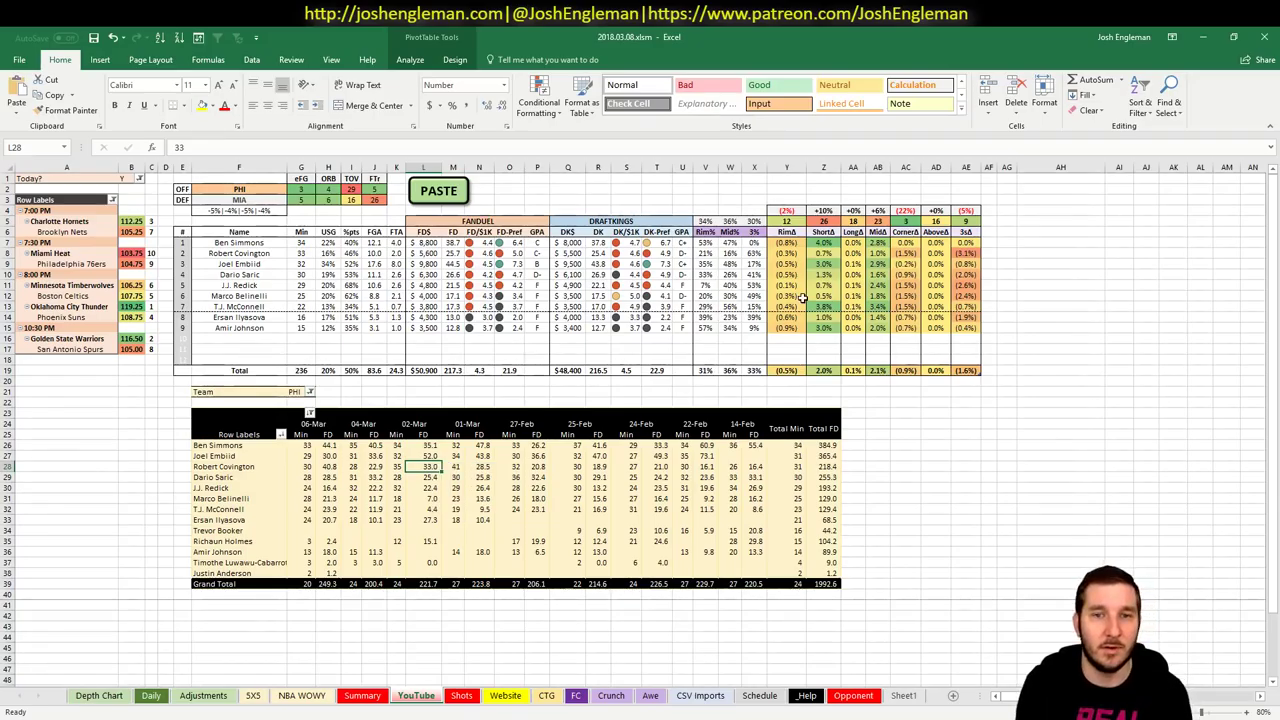
pyautogui.click(572, 264)
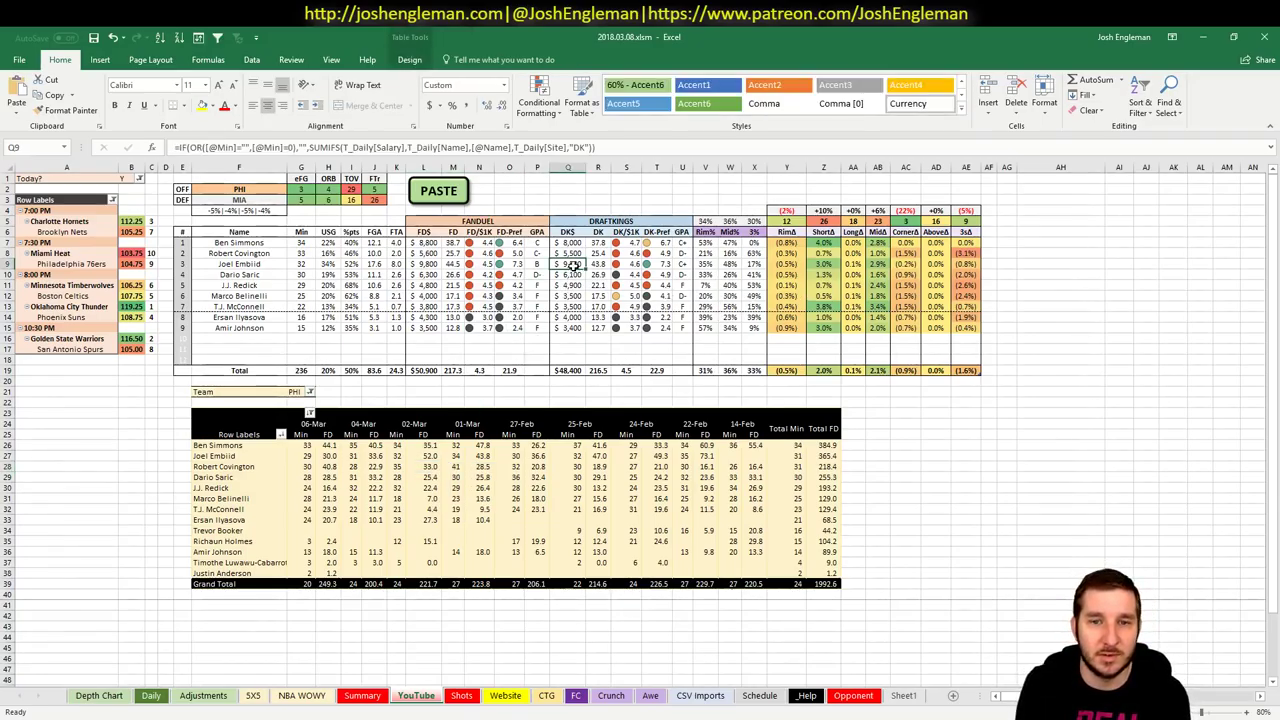
pyautogui.click(533, 262)
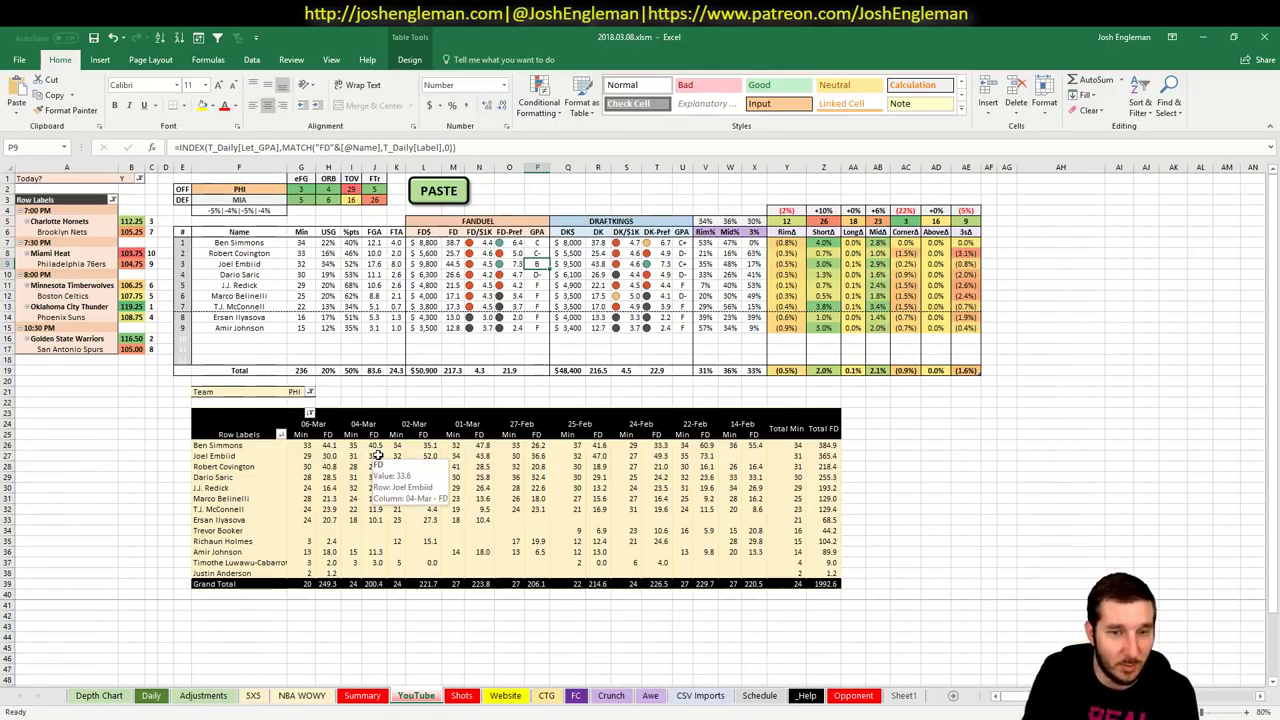
pyautogui.click(518, 199)
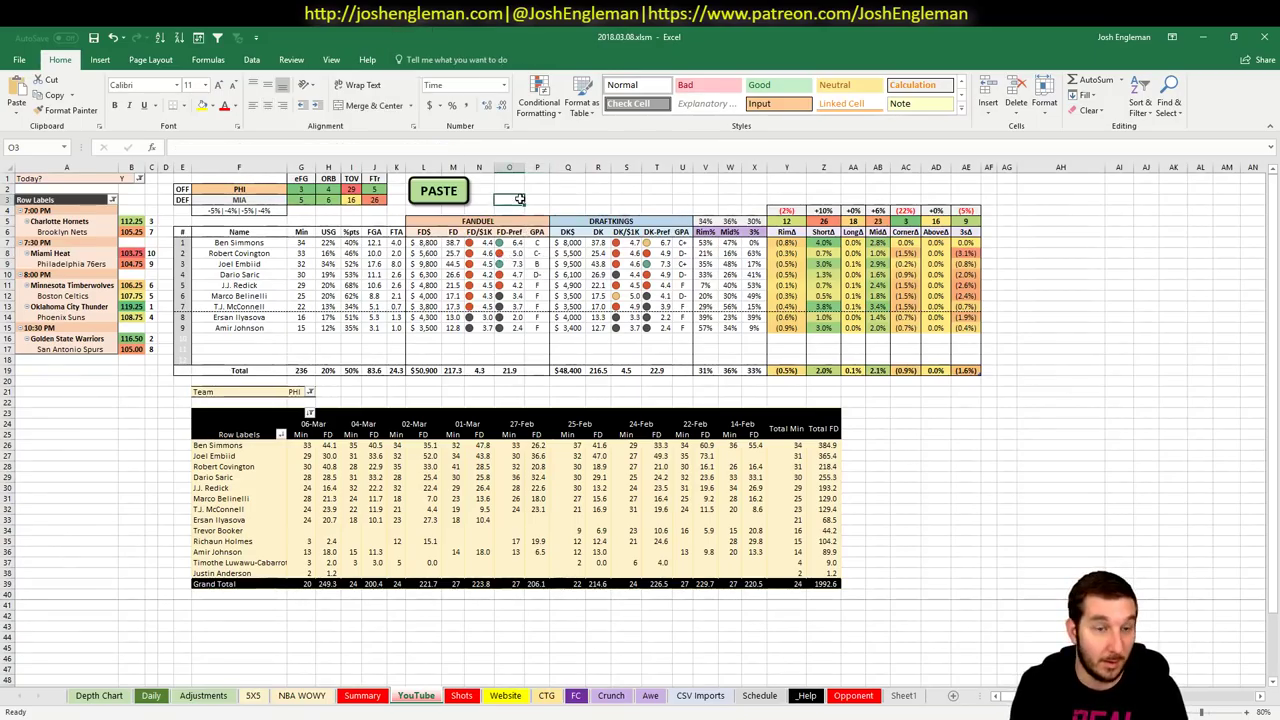
pyautogui.click(509, 189)
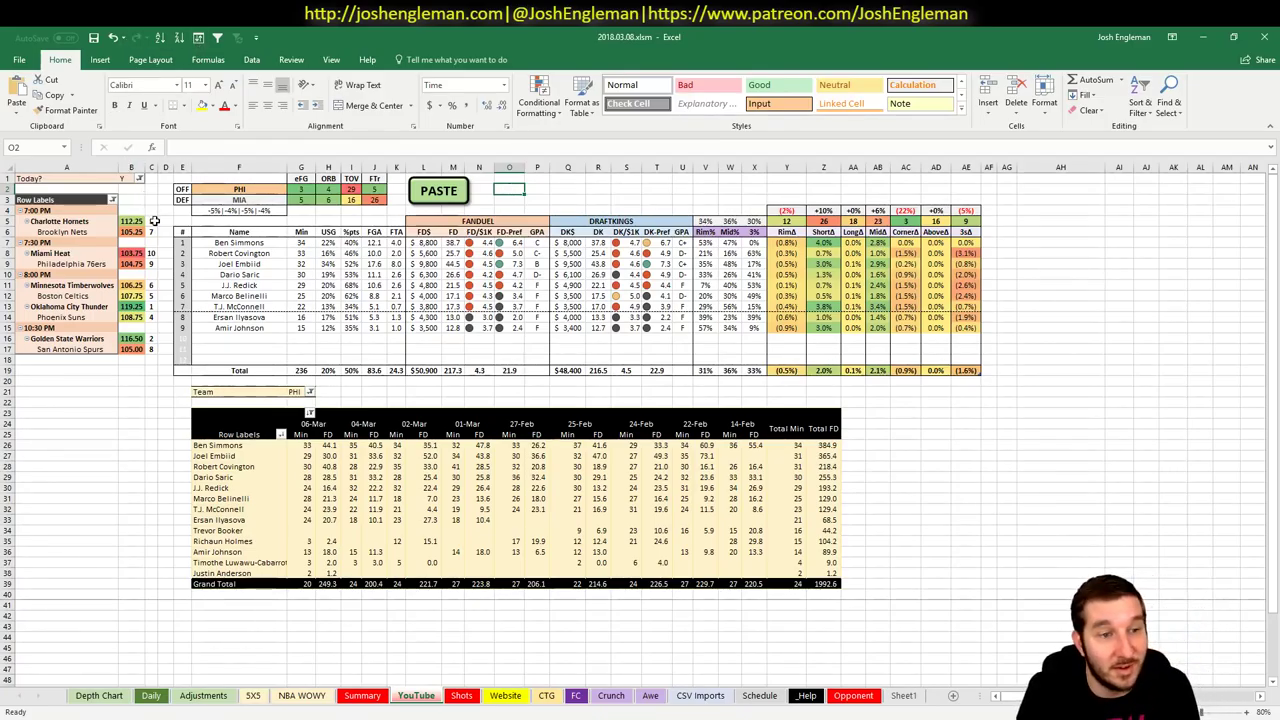
# - Set the offensive team of the matchup table to MIN
pyautogui.click(257, 187)
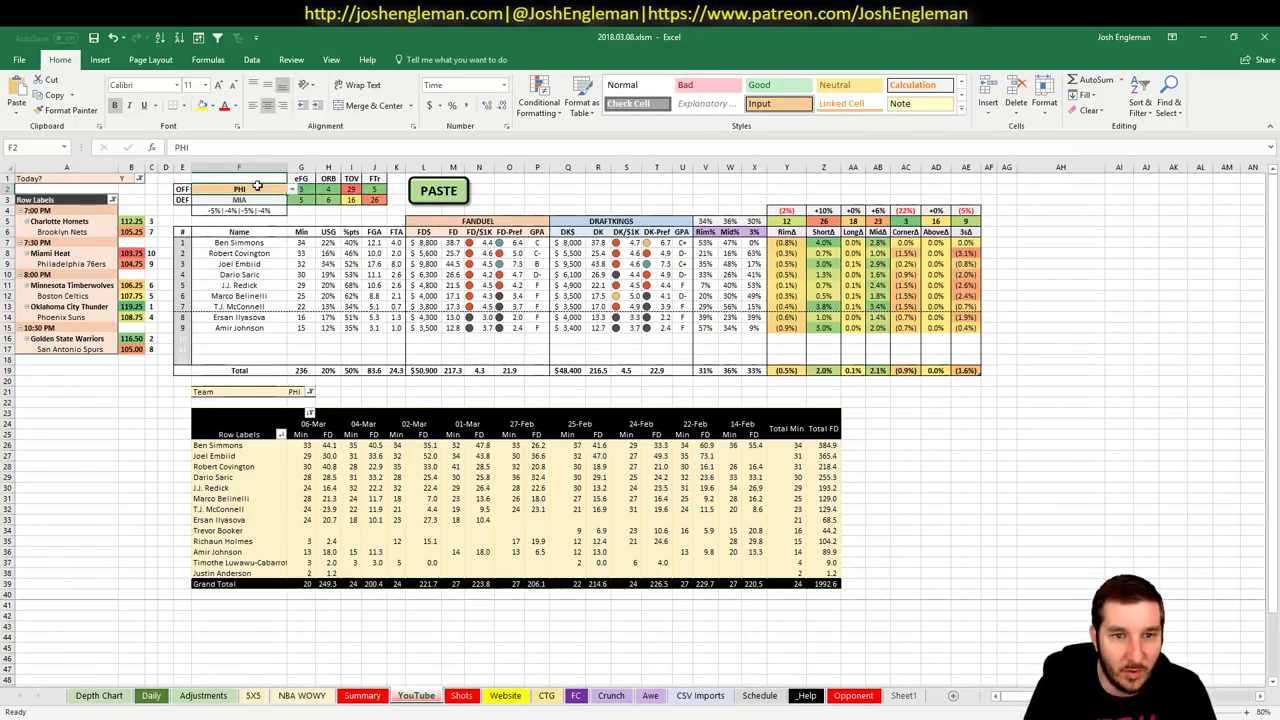
pyautogui.click(460, 198)
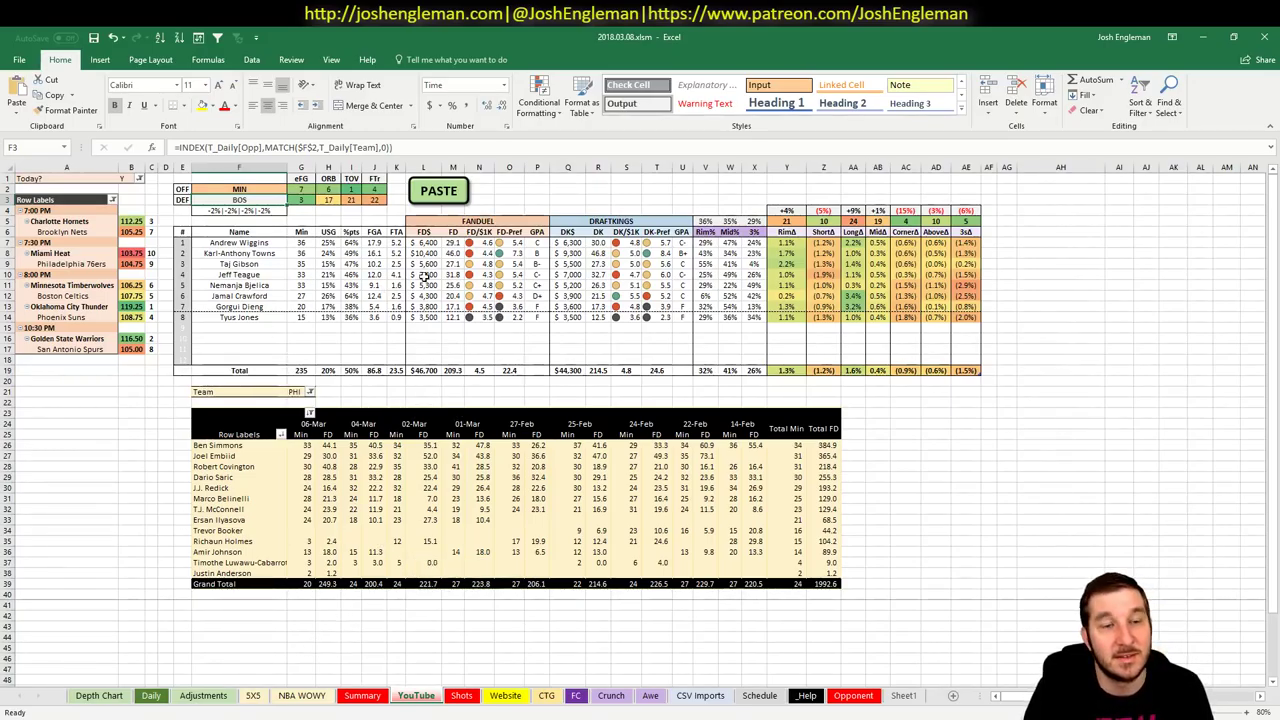
# - Filter the game log below the projections to team MIN
pyautogui.click(298, 392)
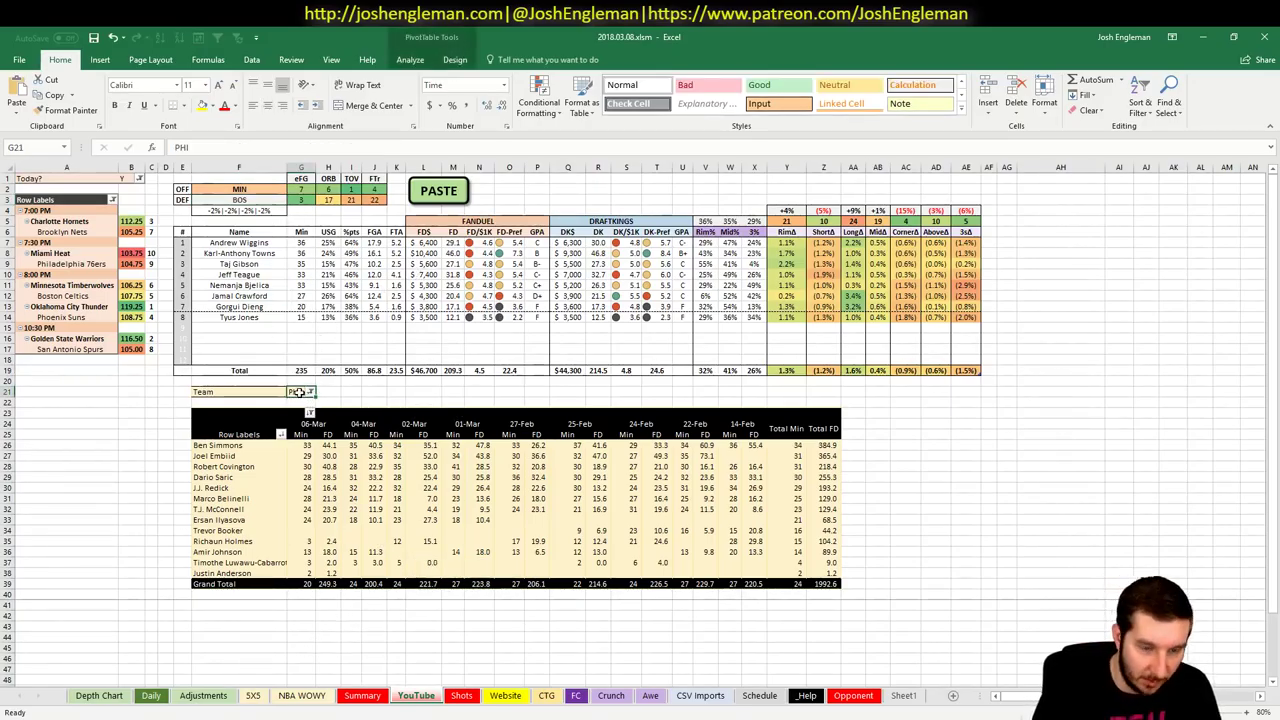
pyautogui.write('MIN')
pyautogui.press('Return')
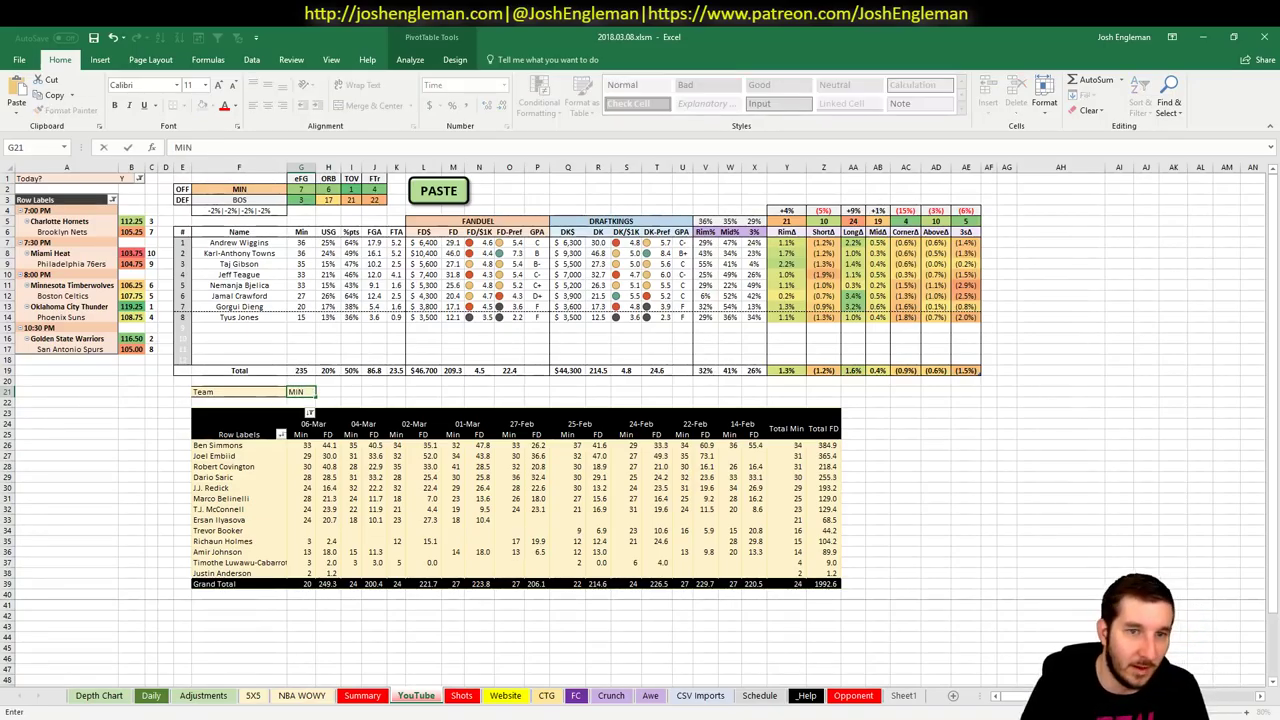
# - Review the matchup ratings of Jeff Teague, Andrew Wiggins and Karl-Anthony Towns on the 5X5 sheet
pyautogui.click(255, 696)
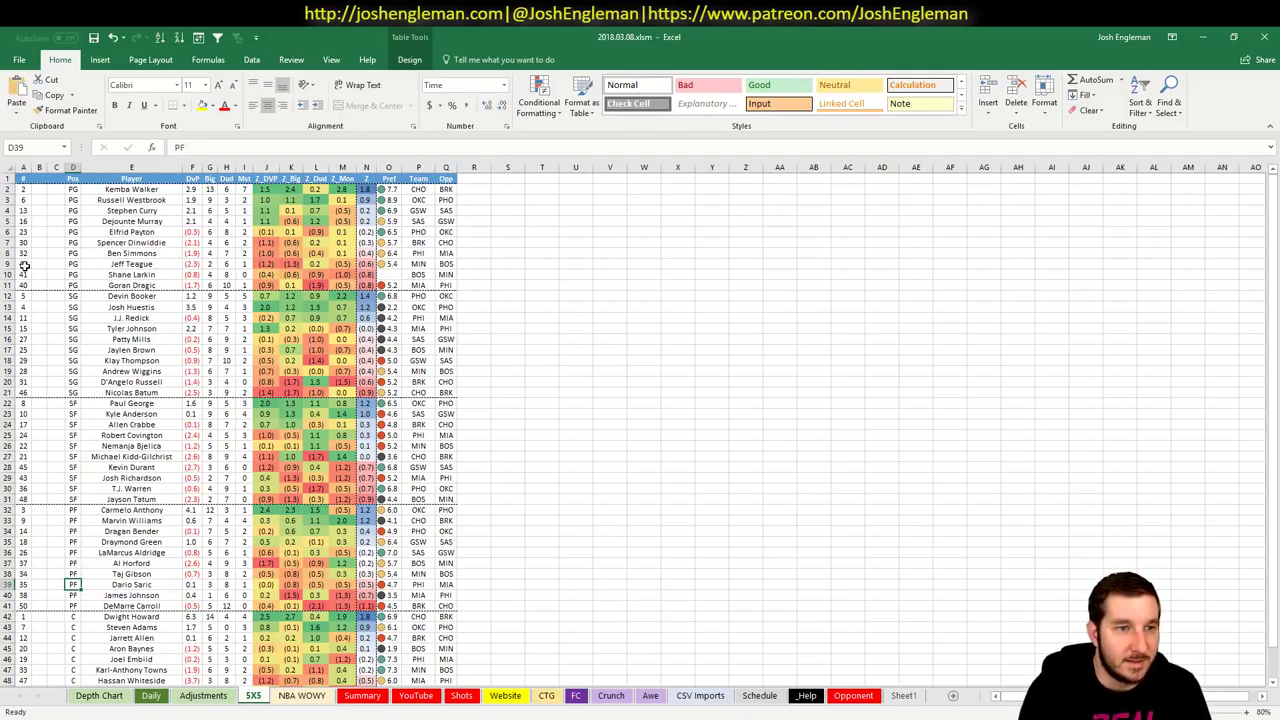
pyautogui.click(8, 264)
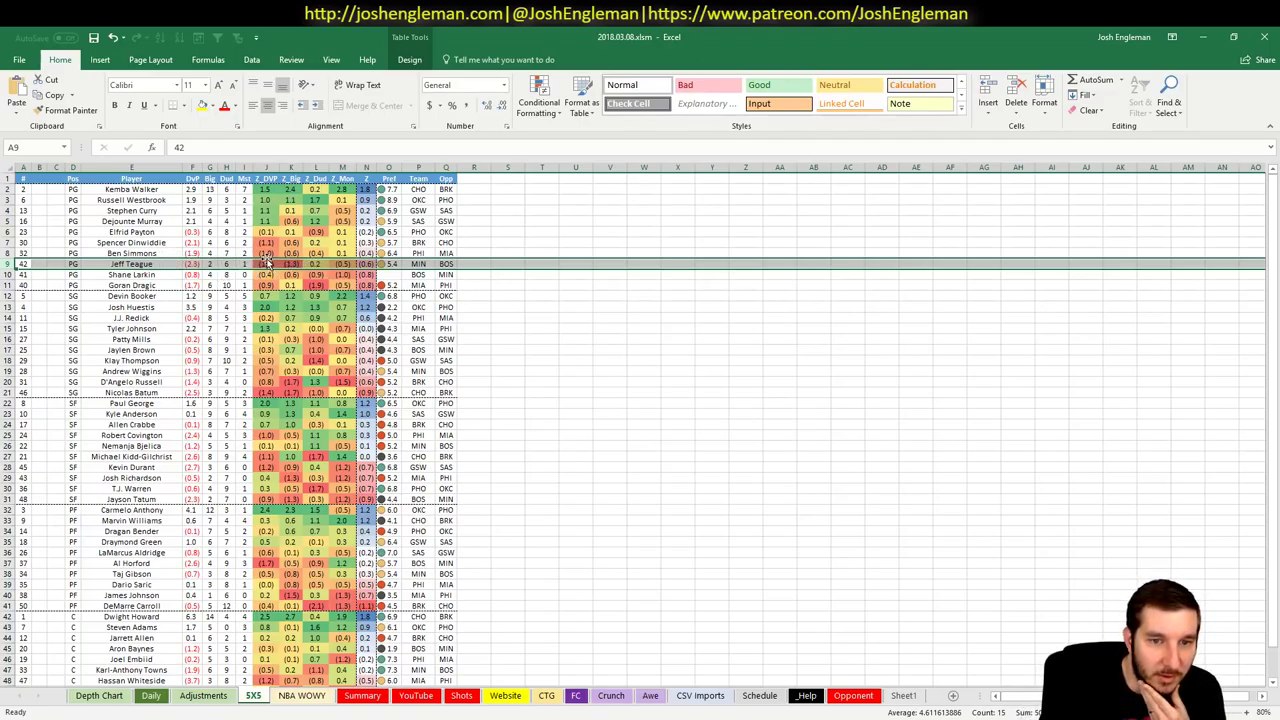
pyautogui.scroll(-1, 266, 263)
pyautogui.scroll(1, 266, 263)
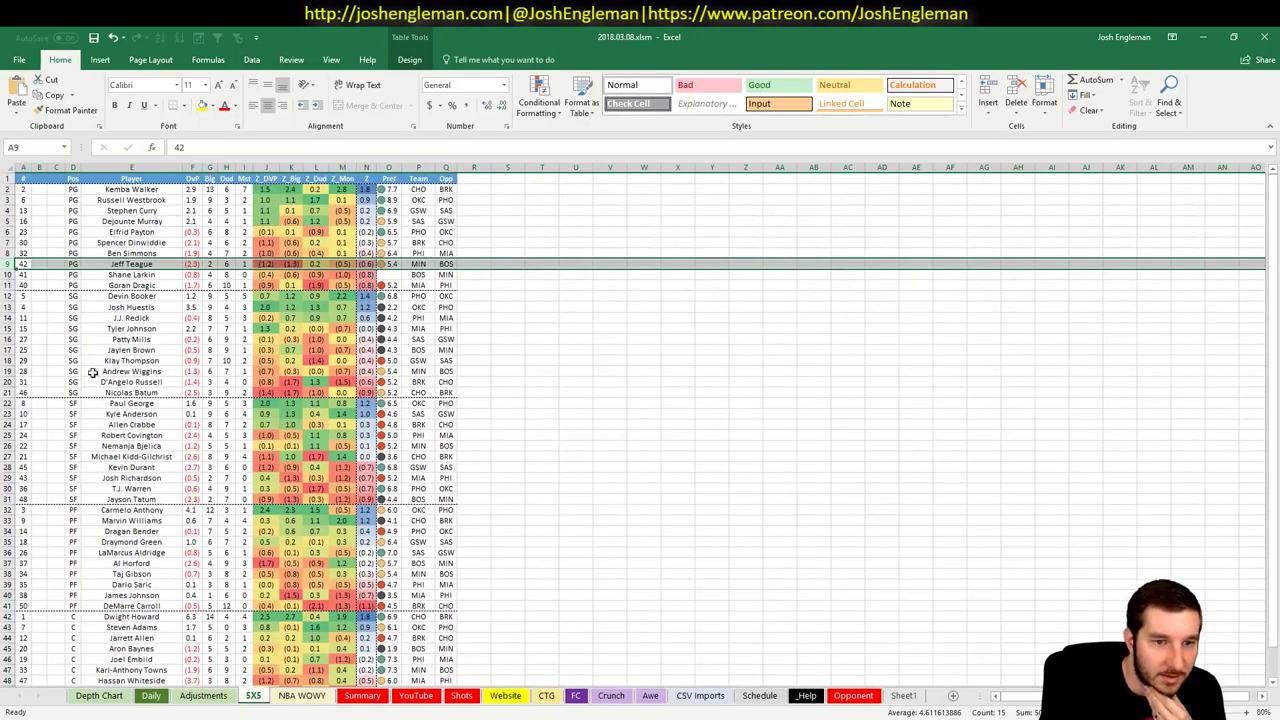
pyautogui.click(14, 371)
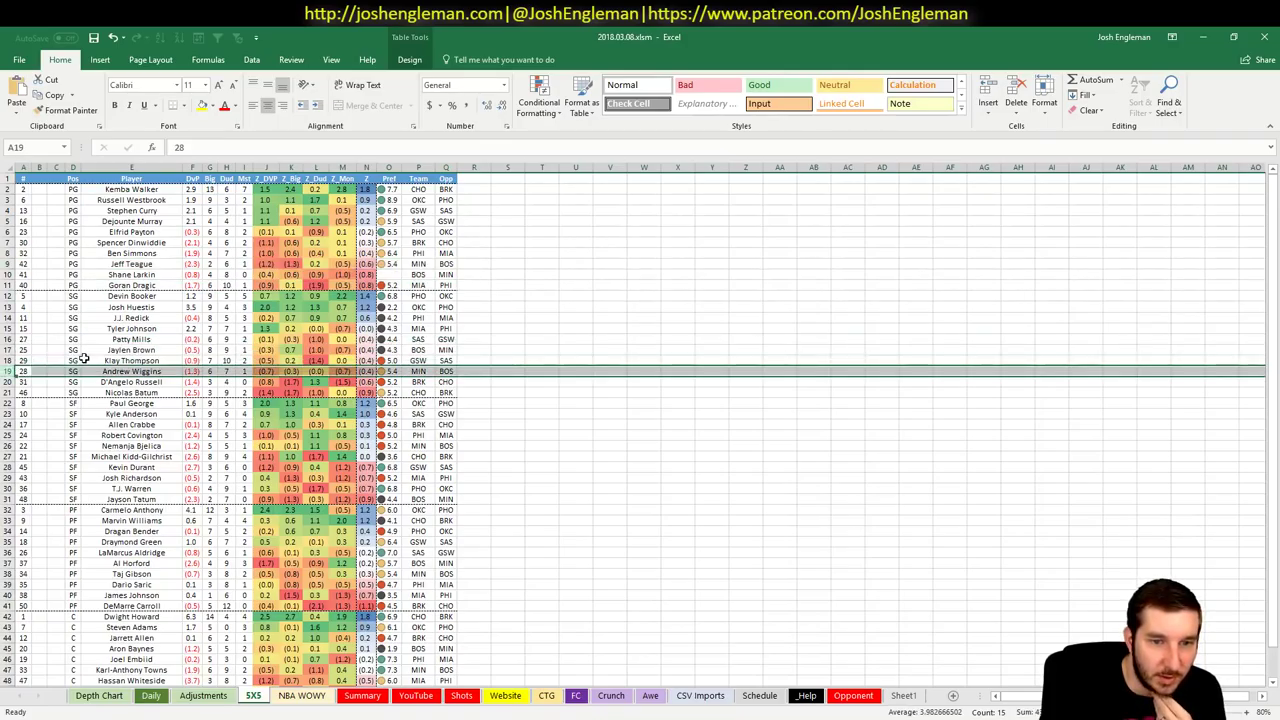
pyautogui.scroll(-1, 84, 357)
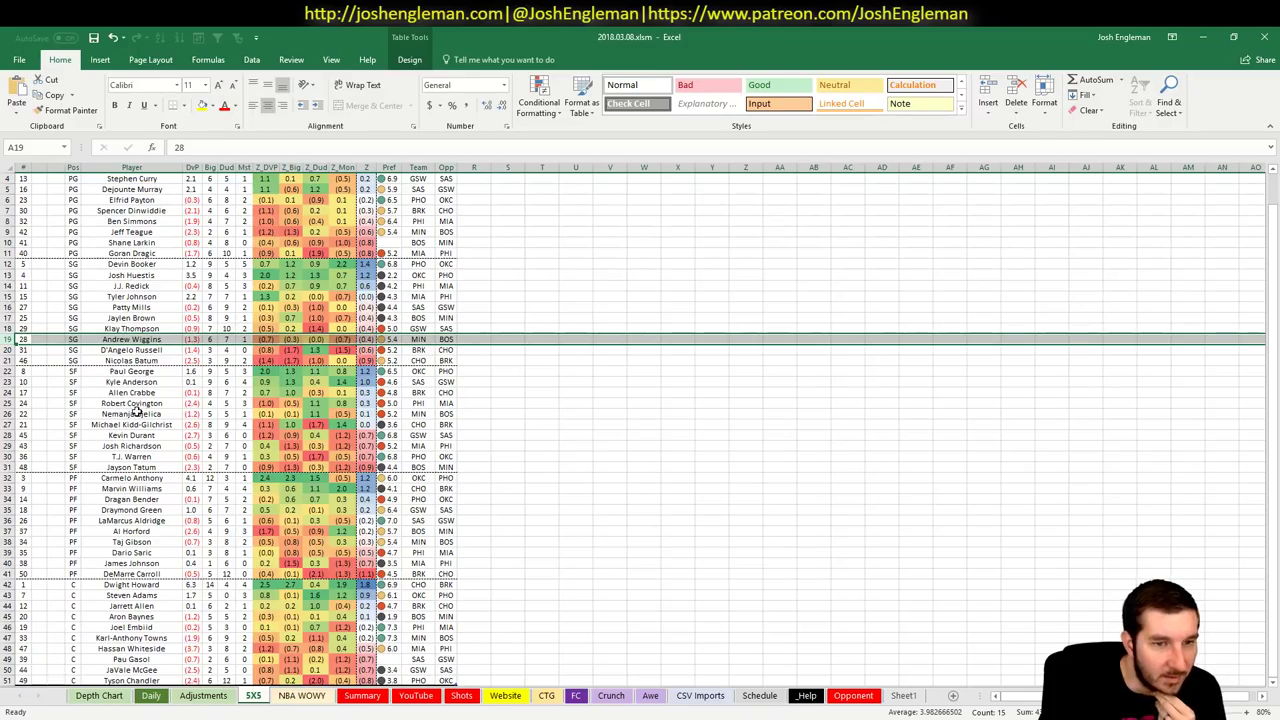
pyautogui.scroll(-4, 143, 410)
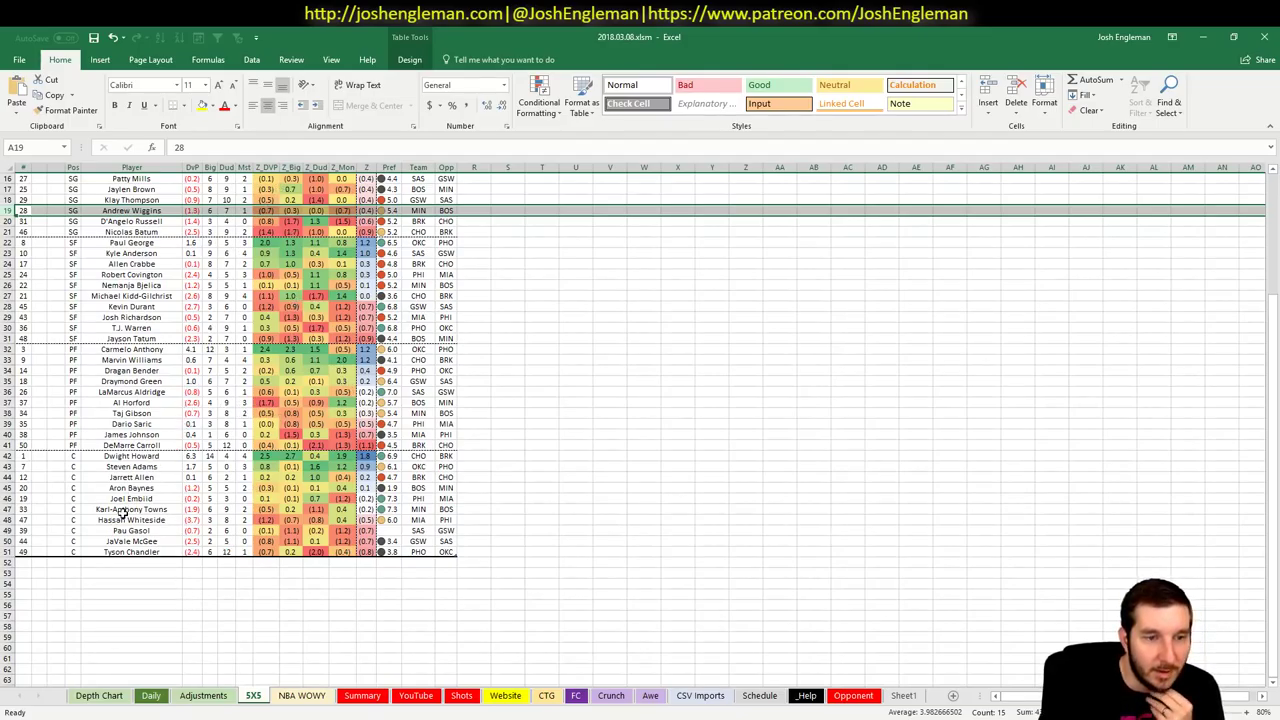
pyautogui.click(10, 509)
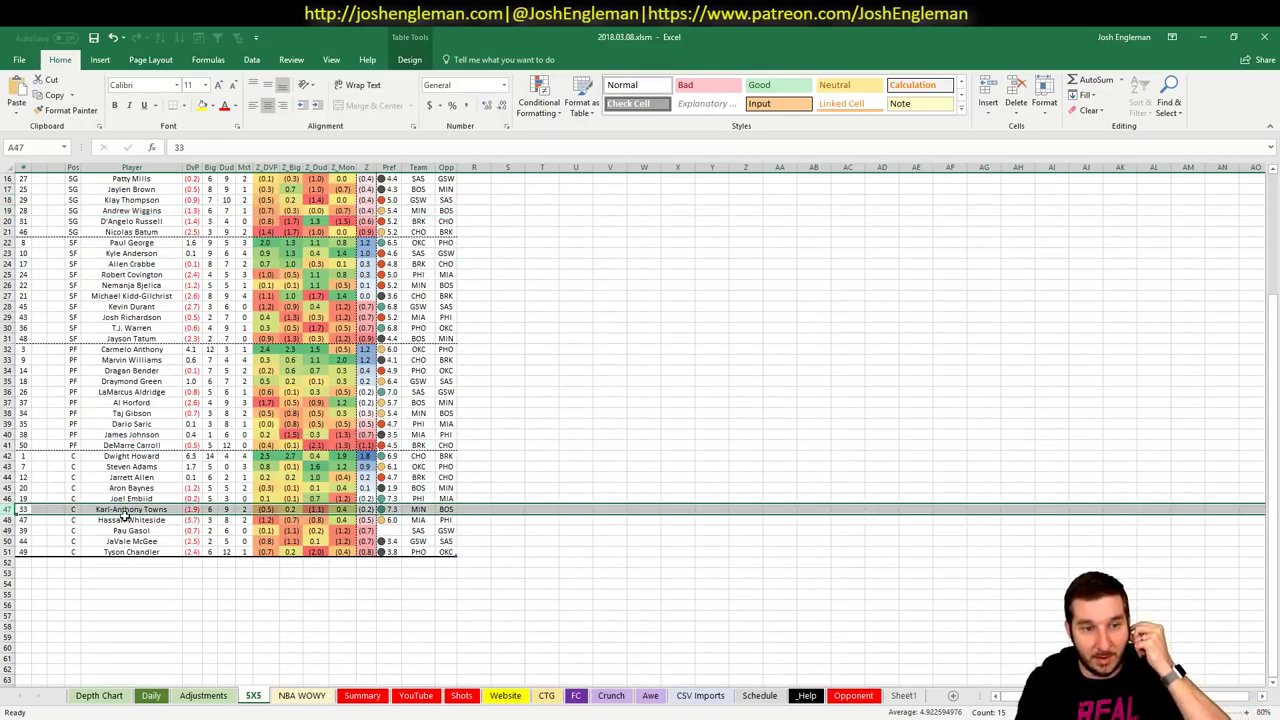
# - Return to the YouTube sheet and review Minnesota's projections and recent game log
pyautogui.click(213, 700)
pyautogui.click(420, 700)
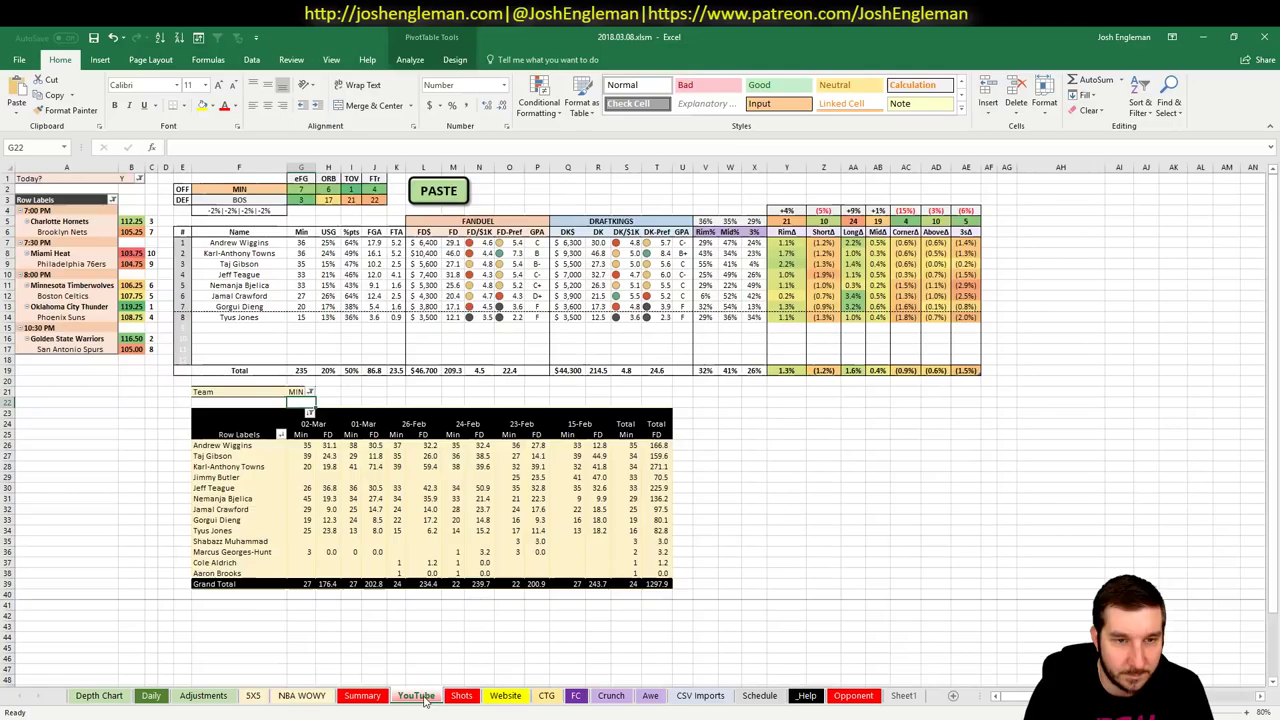
pyautogui.click(706, 497)
pyautogui.click(729, 497)
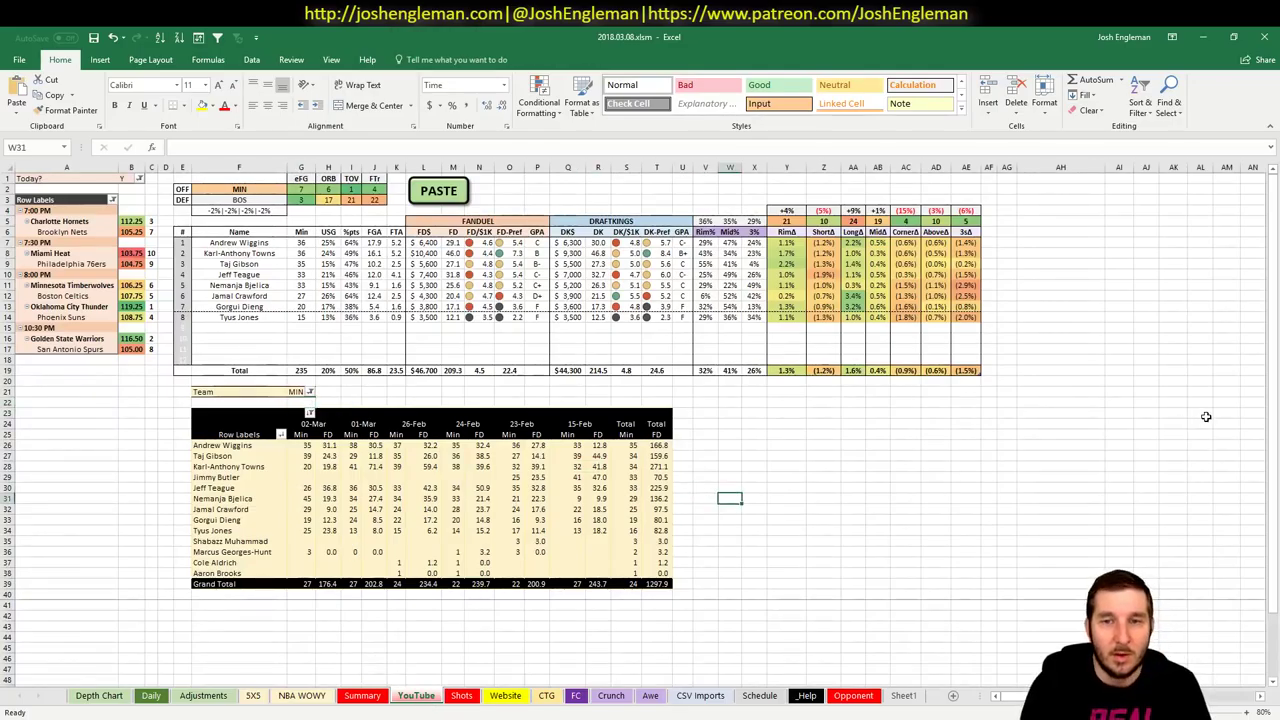
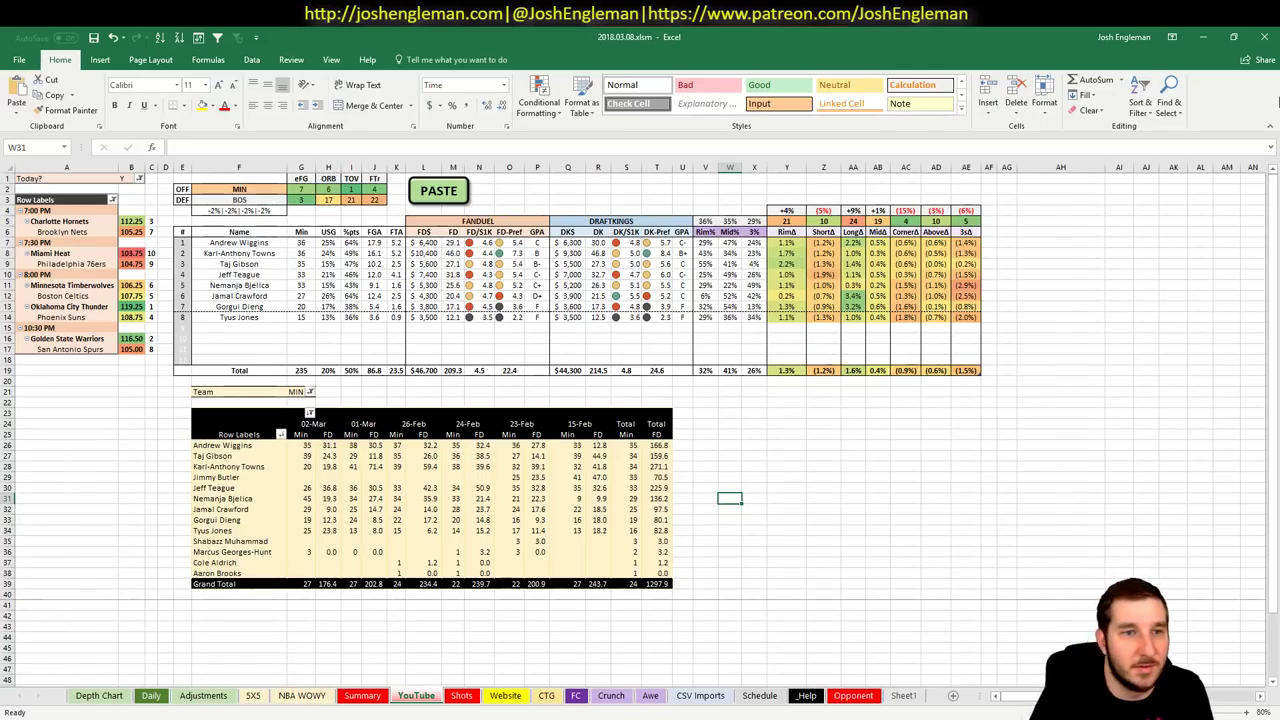
# - Set the offensive team of the matchup table to BOS and filter the game log below it to BOS
pyautogui.click(233, 189)
pyautogui.write('BOS')
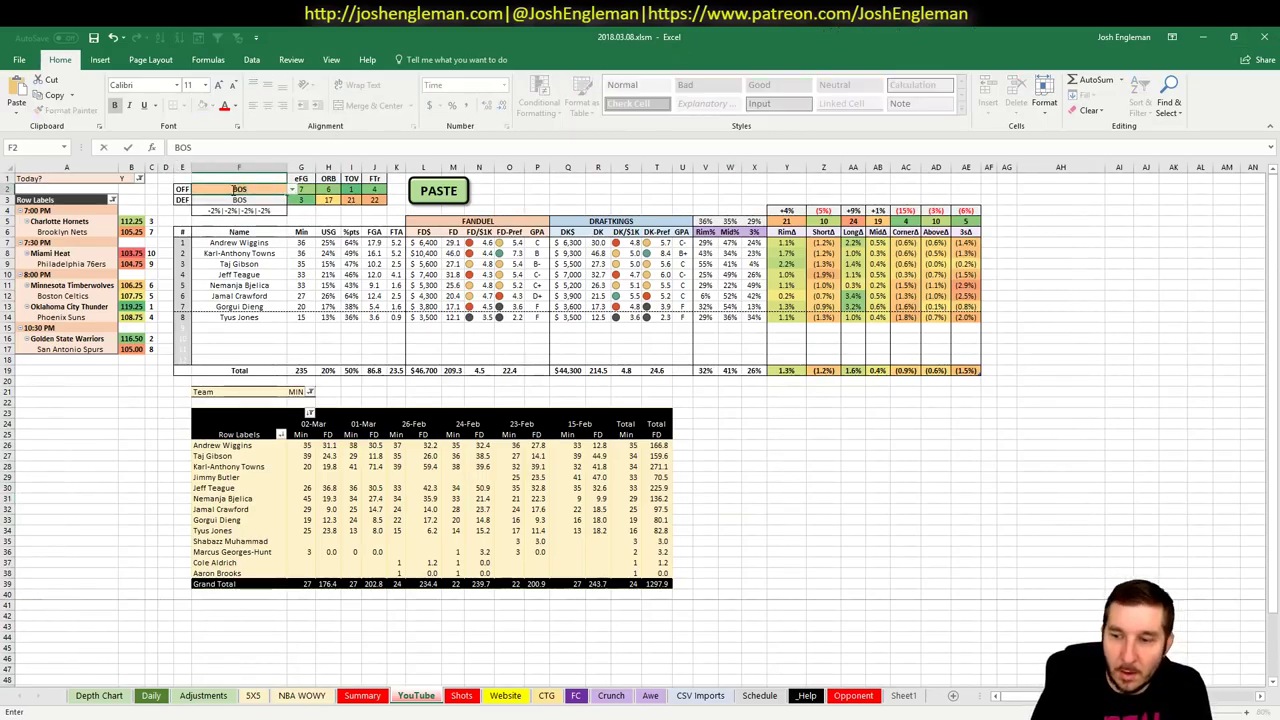
pyautogui.press('Return')
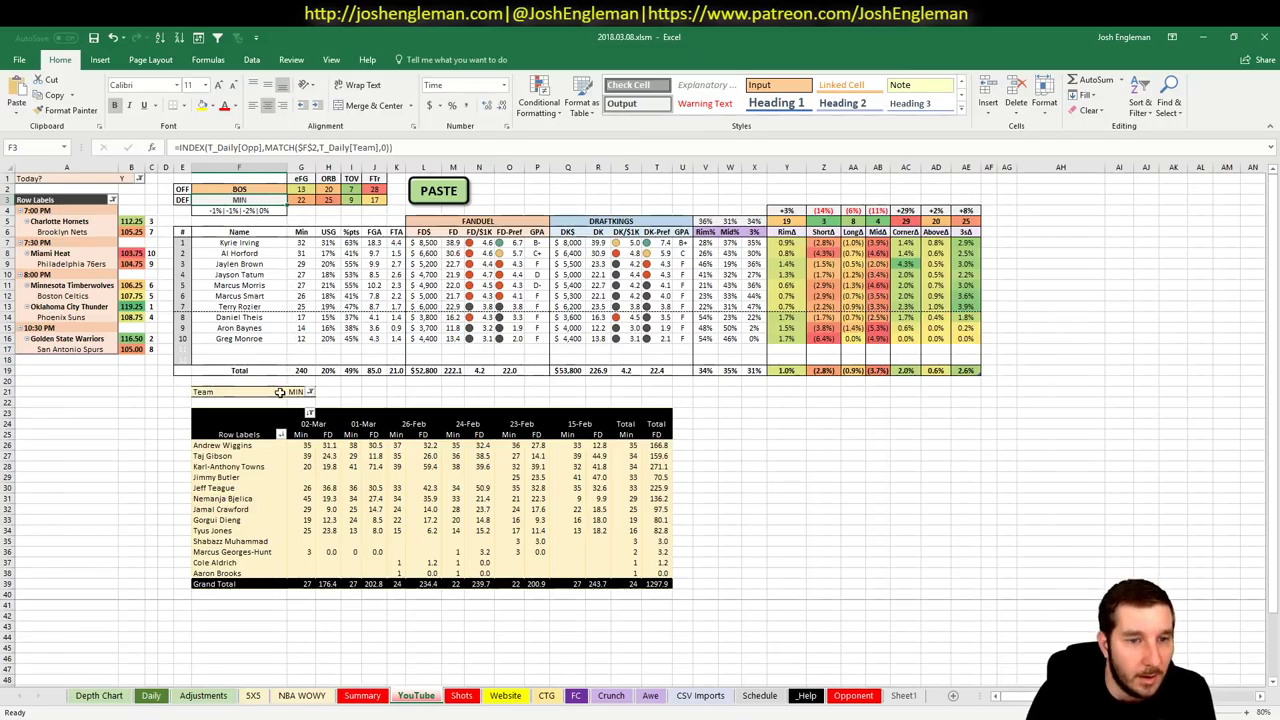
pyautogui.click(292, 391)
pyautogui.write('BOS')
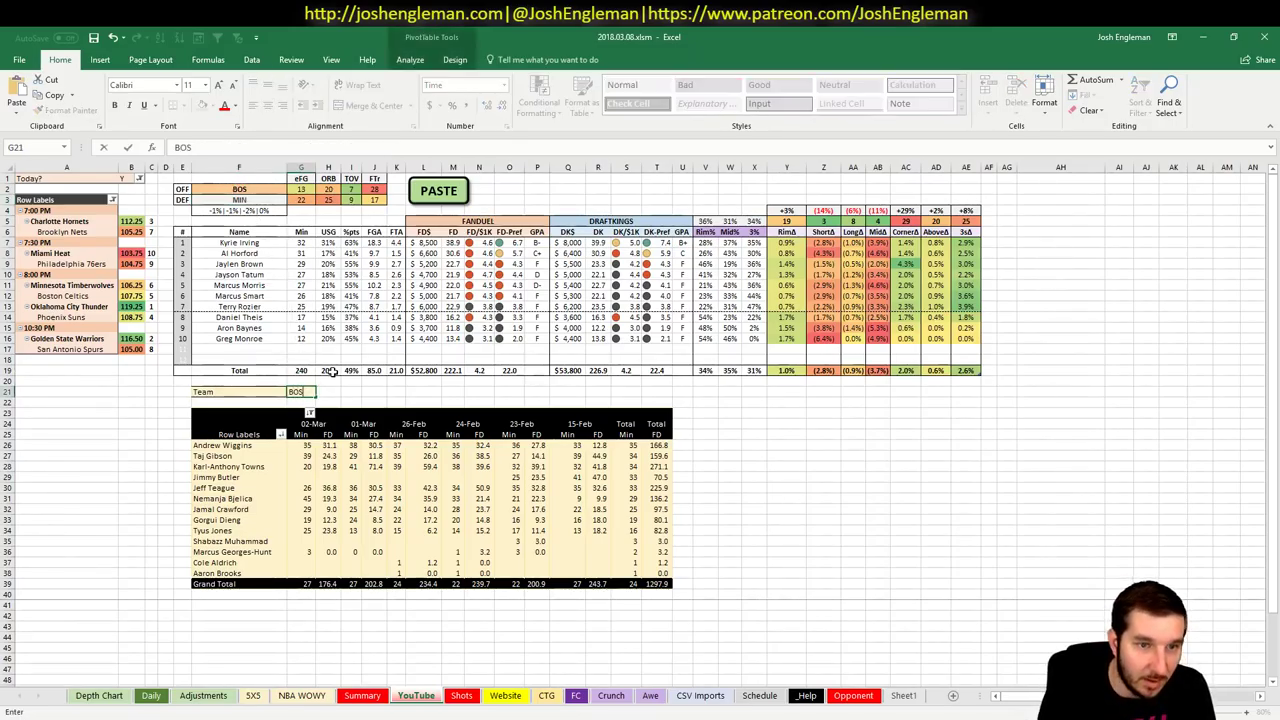
pyautogui.press('Return')
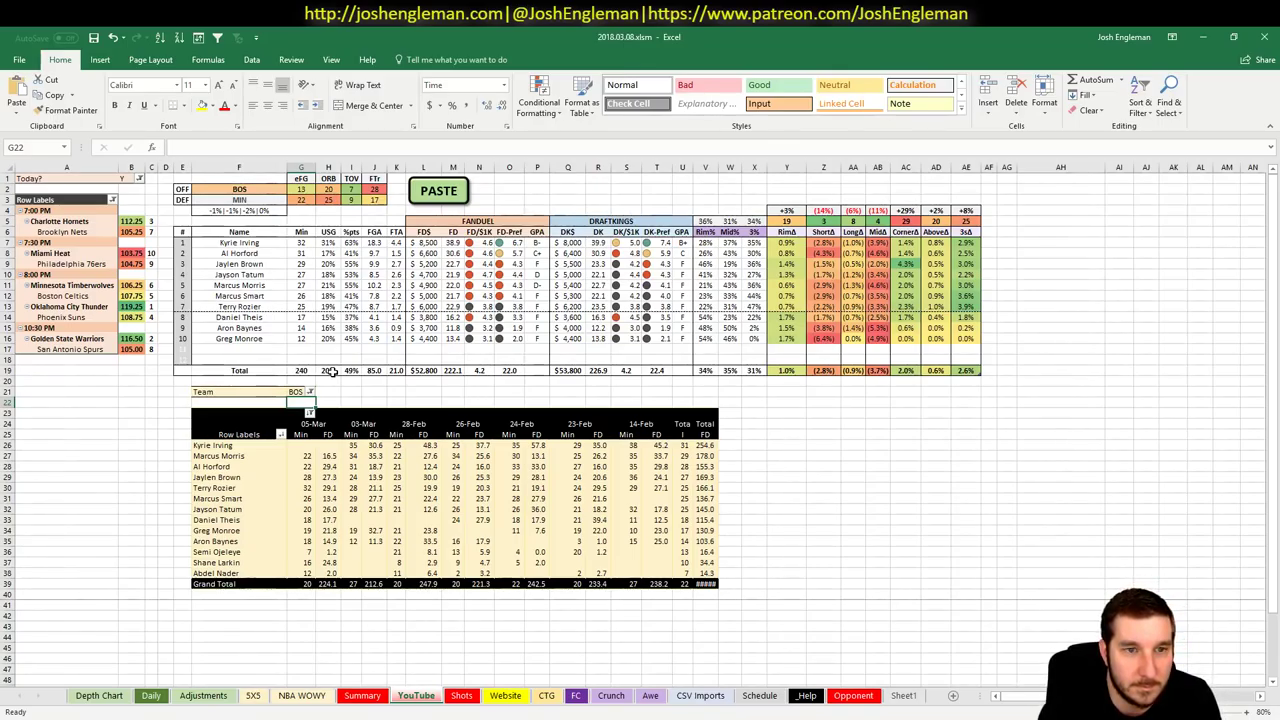
# - Review the matchup ratings of Boston's players on the 5X5 sheet, including Shane Larkin, Jaylen Brown and Jayson Tatum, and return to the YouTube sheet
pyautogui.click(253, 695)
pyautogui.scroll(4, 170, 320)
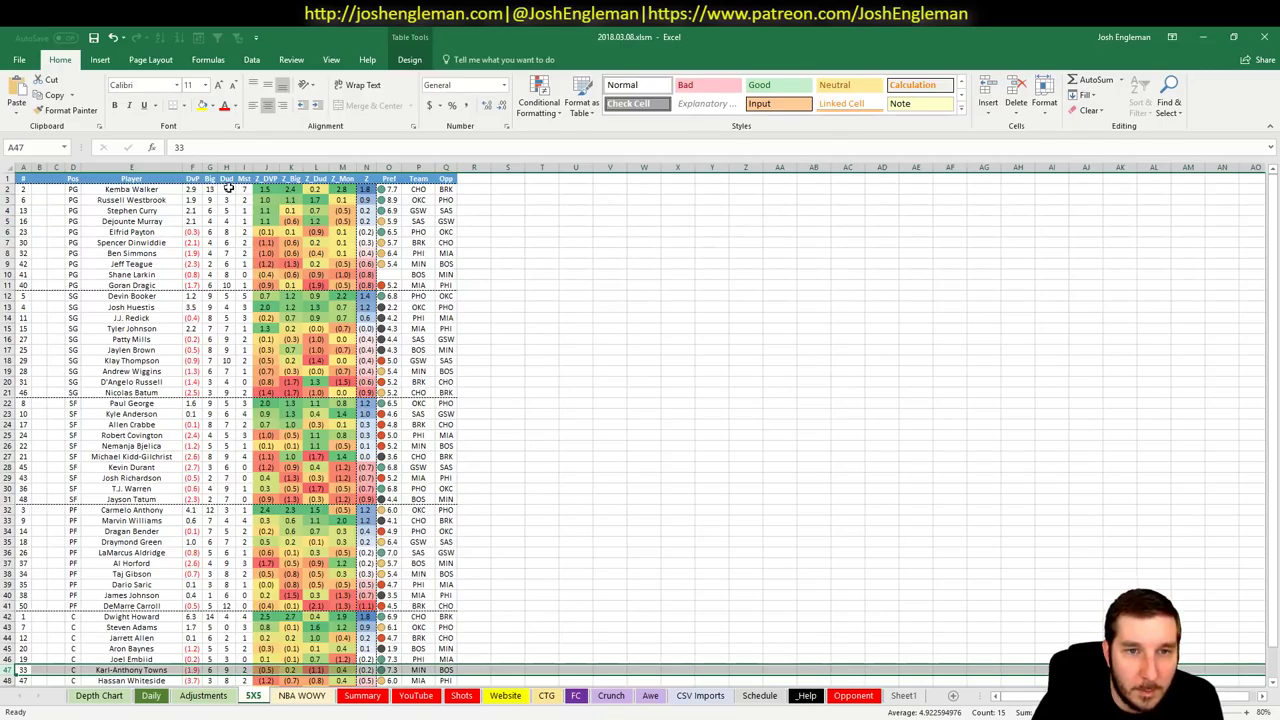
pyautogui.click(10, 274)
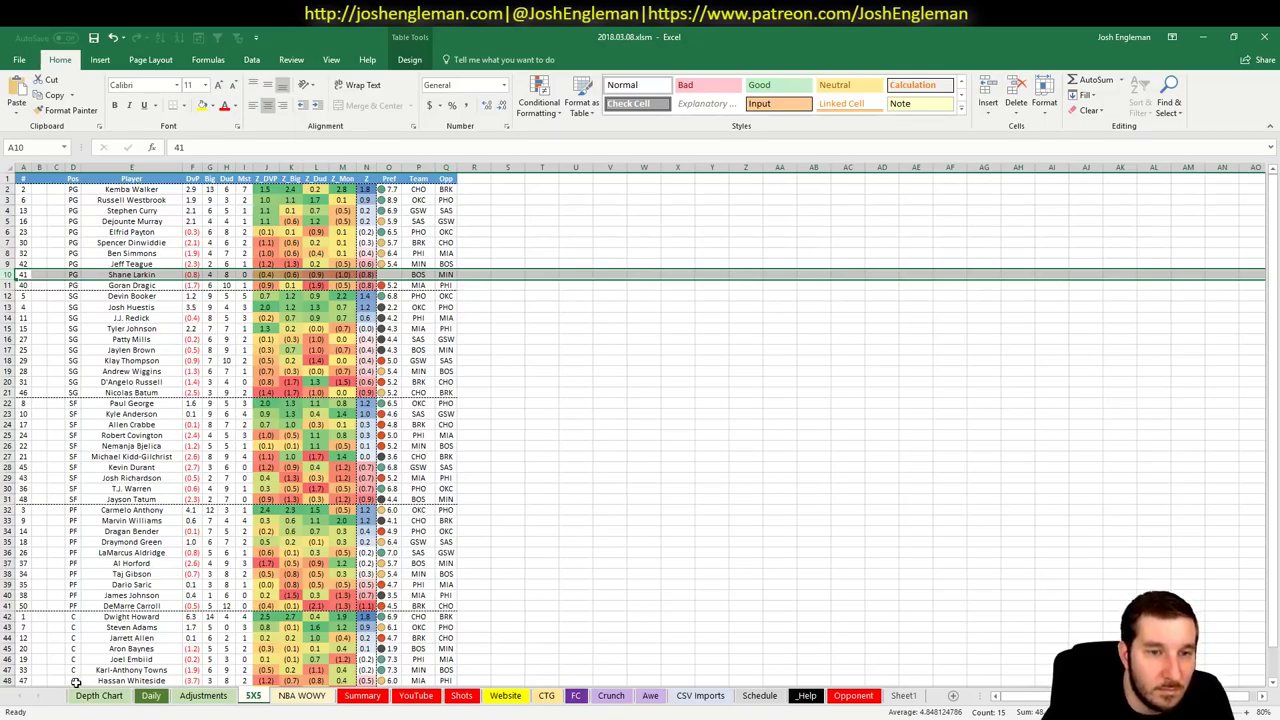
pyautogui.click(55, 349)
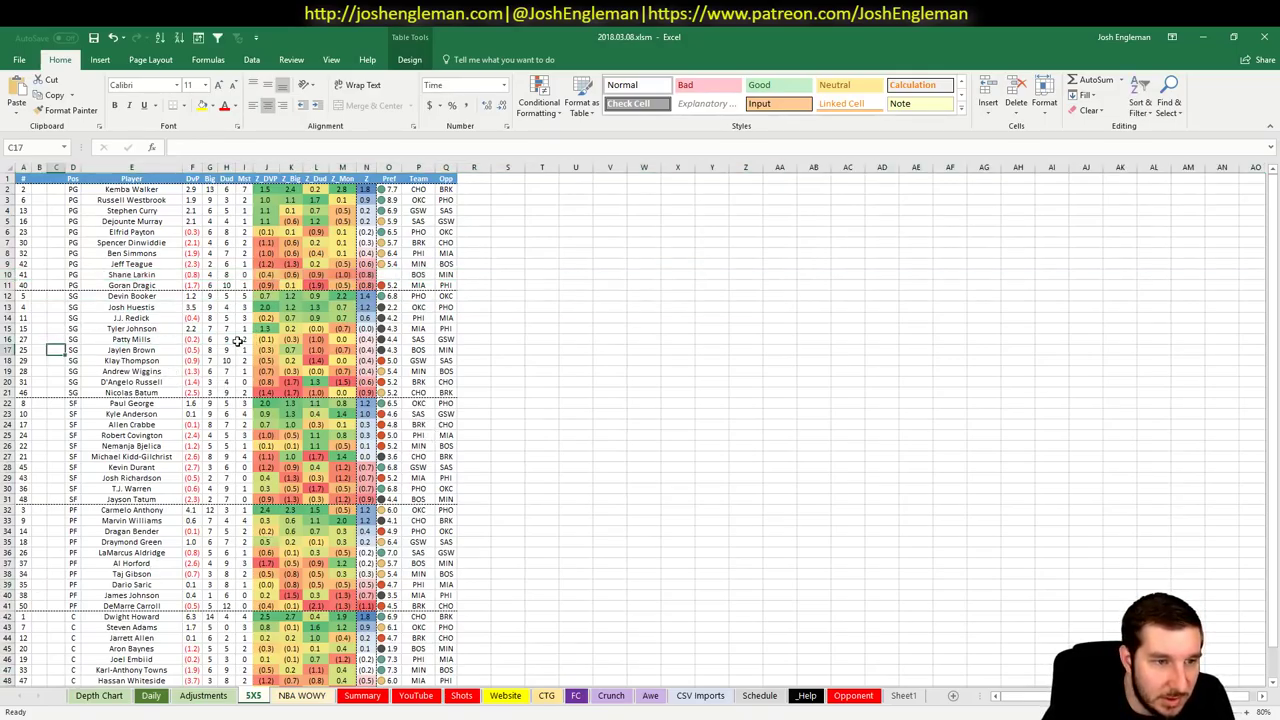
pyautogui.scroll(-4, 240, 340)
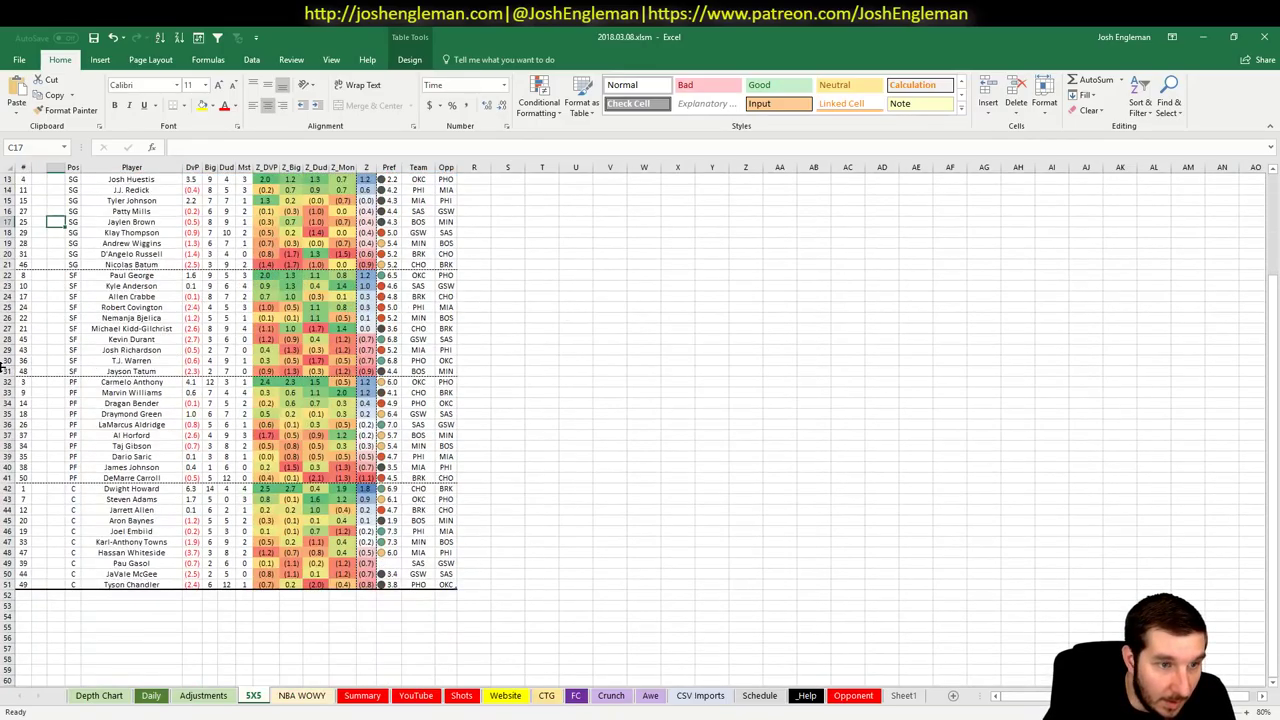
pyautogui.click(8, 371)
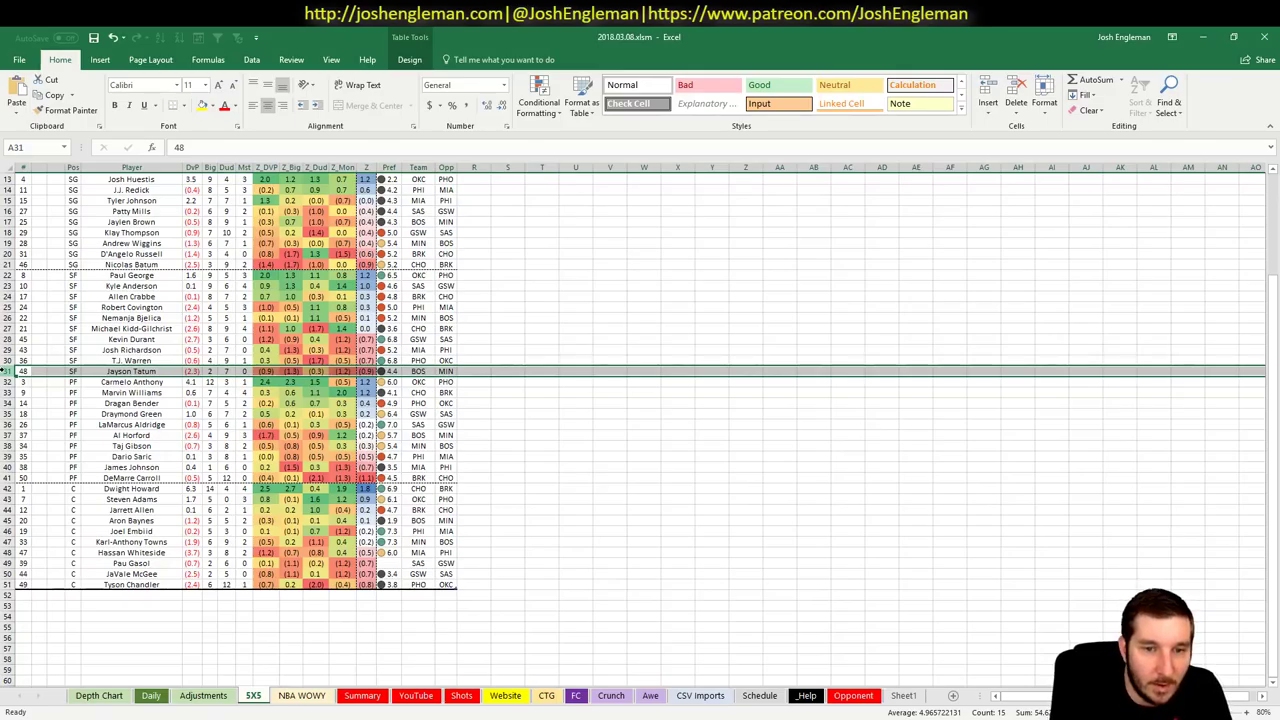
pyautogui.click(189, 520)
pyautogui.click(155, 414)
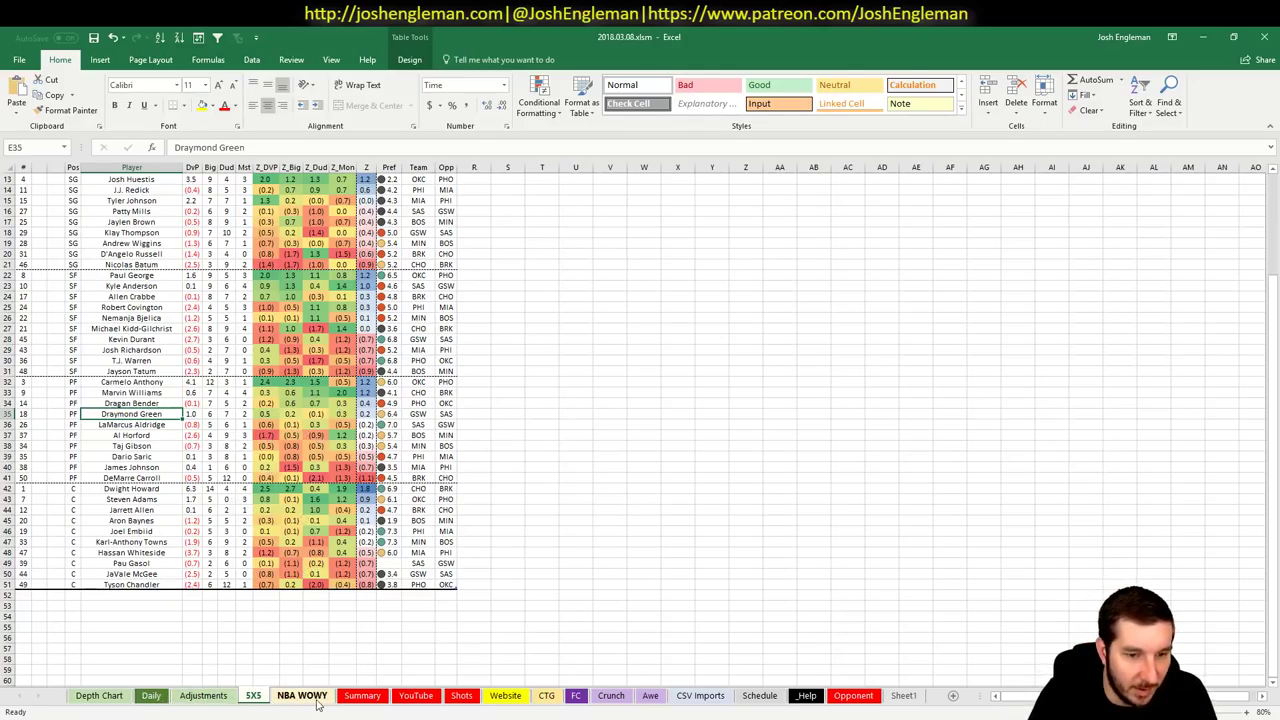
pyautogui.click(415, 697)
pyautogui.click(1040, 531)
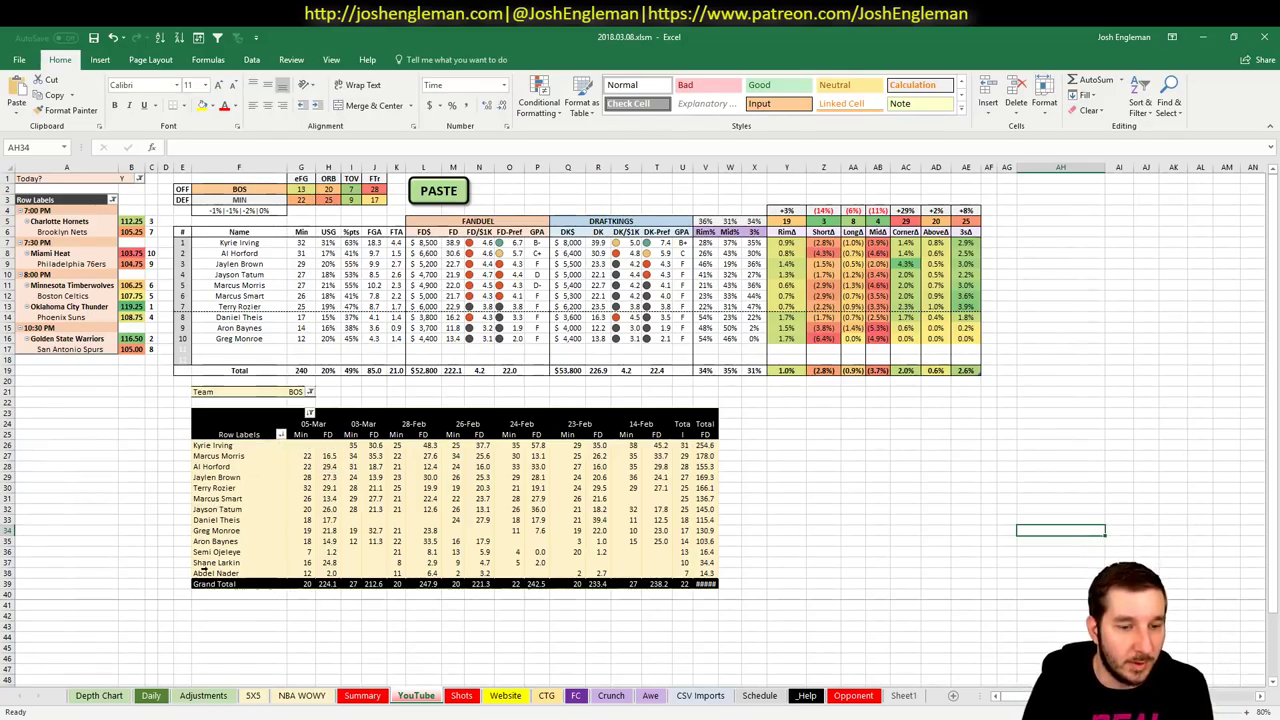
# - Set Kyrie Irving's BOOST to -1.5% on the Adjustments sheet and return to the YouTube sheet
pyautogui.click(203, 695)
pyautogui.scroll(-15, 275, 418)
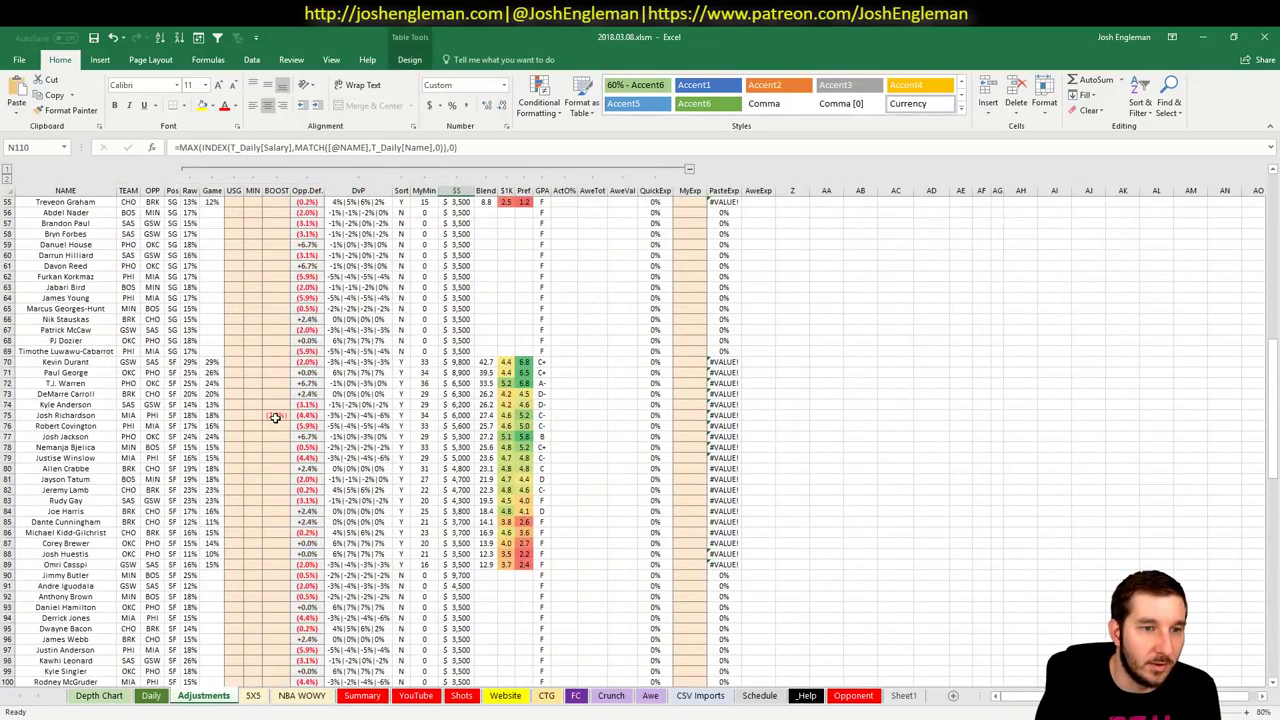
pyautogui.scroll(18, 275, 418)
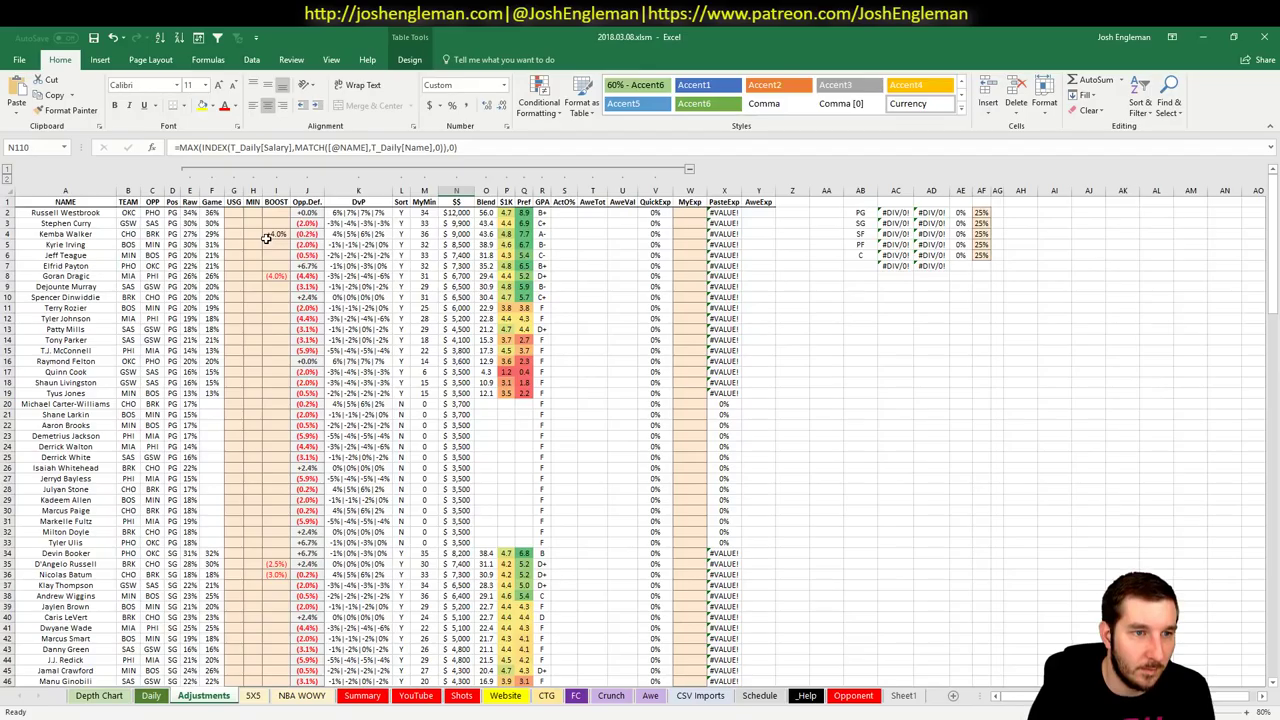
pyautogui.click(268, 244)
pyautogui.write('-1.')
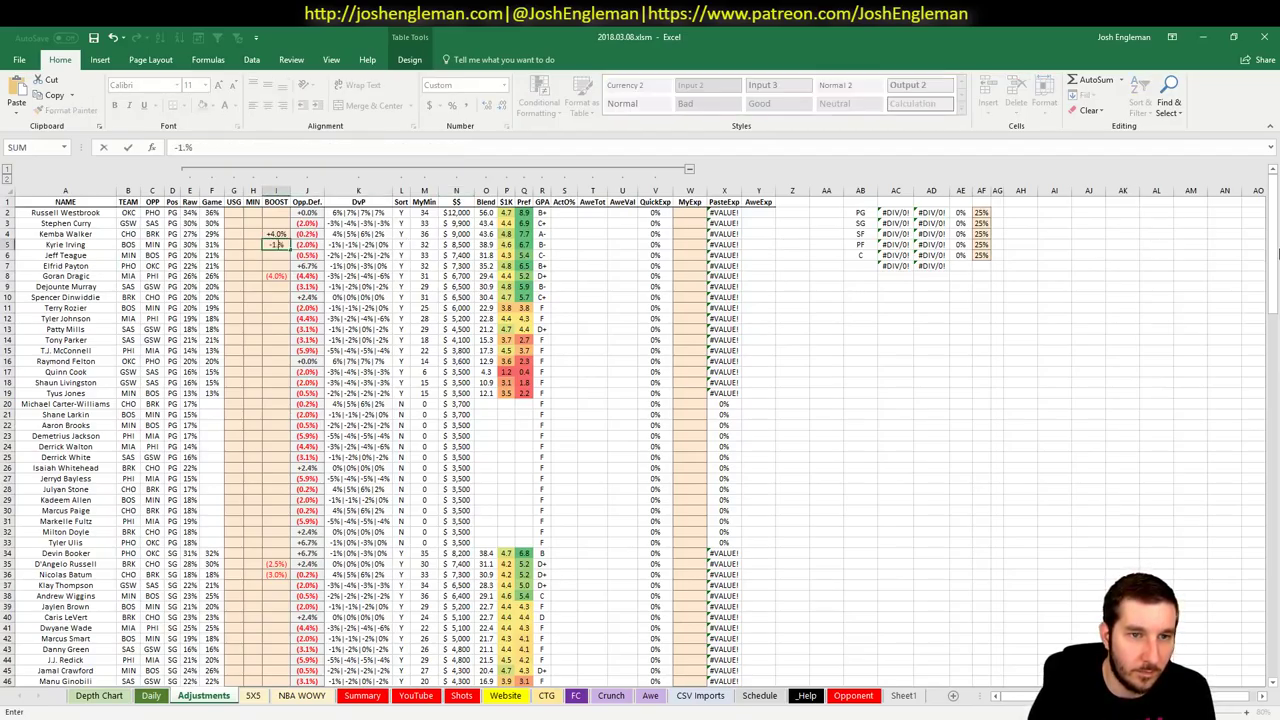
pyautogui.write('5')
pyautogui.press('Return')
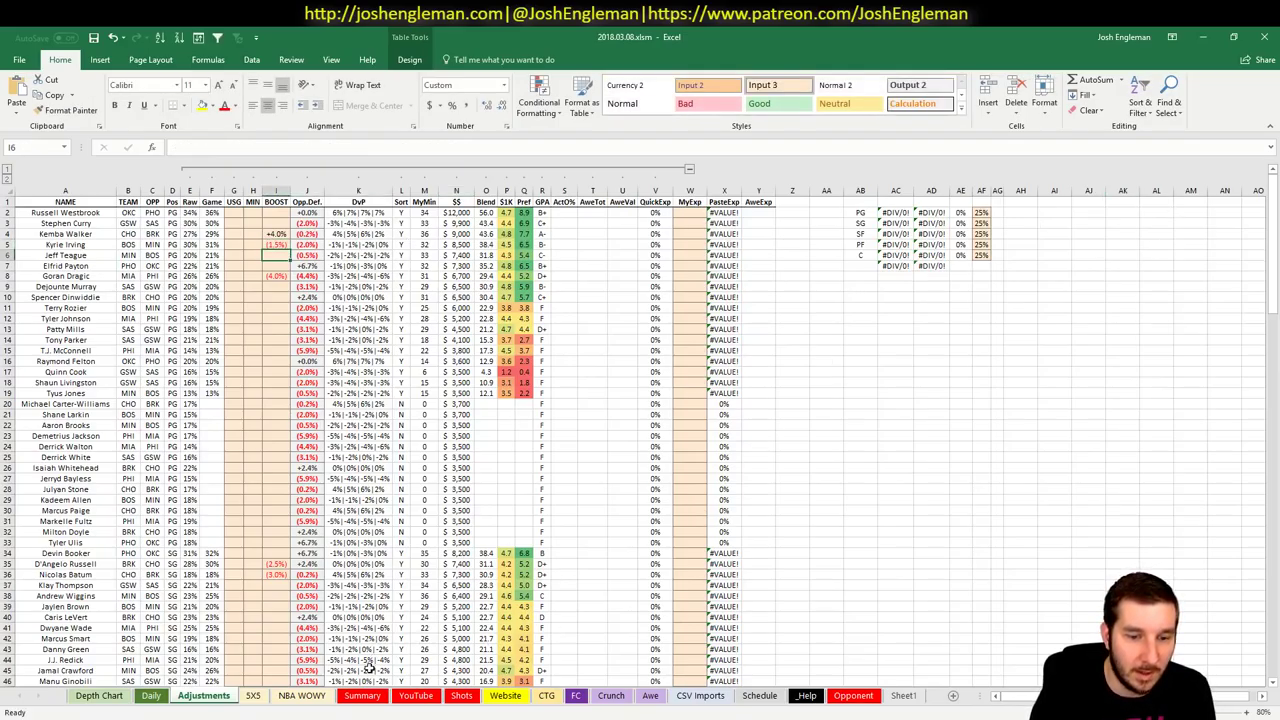
pyautogui.click(302, 695)
pyautogui.click(420, 697)
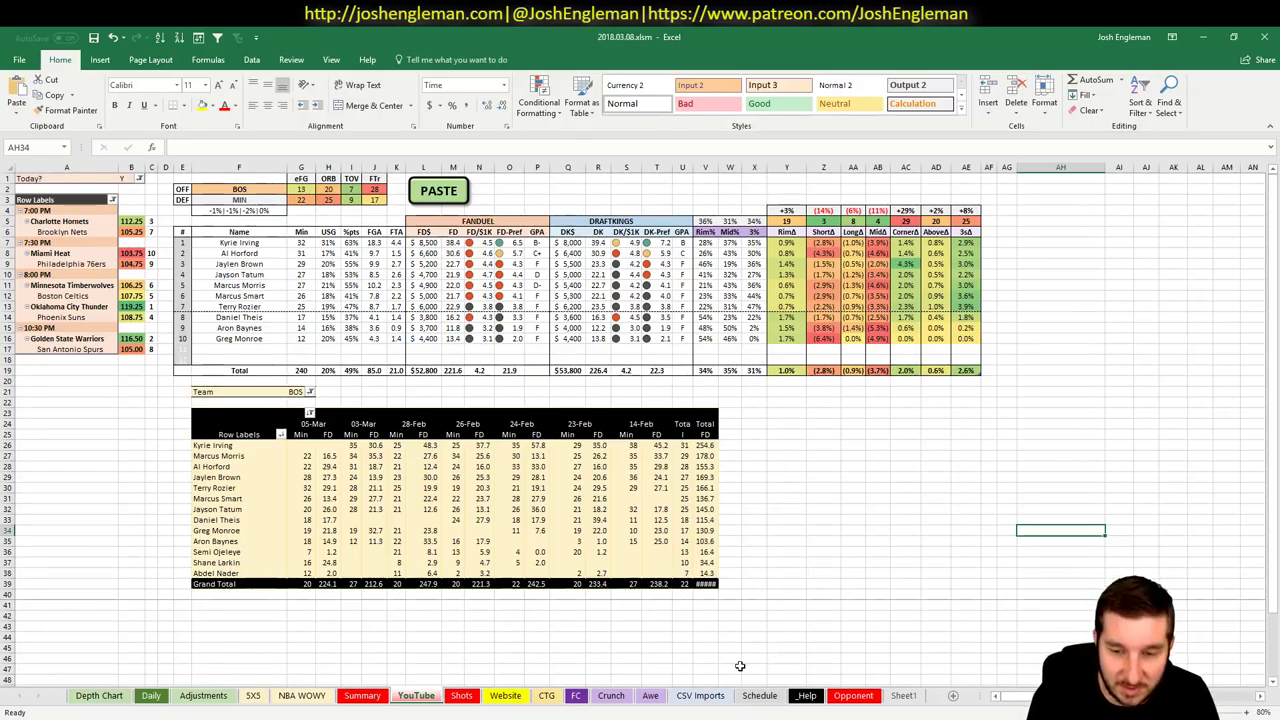
# - Change the format of the PlPo and Poss columns on the CSV Imports sheet from time to plain numbers
pyautogui.click(700, 695)
pyautogui.hscroll(15, 1241, 683)
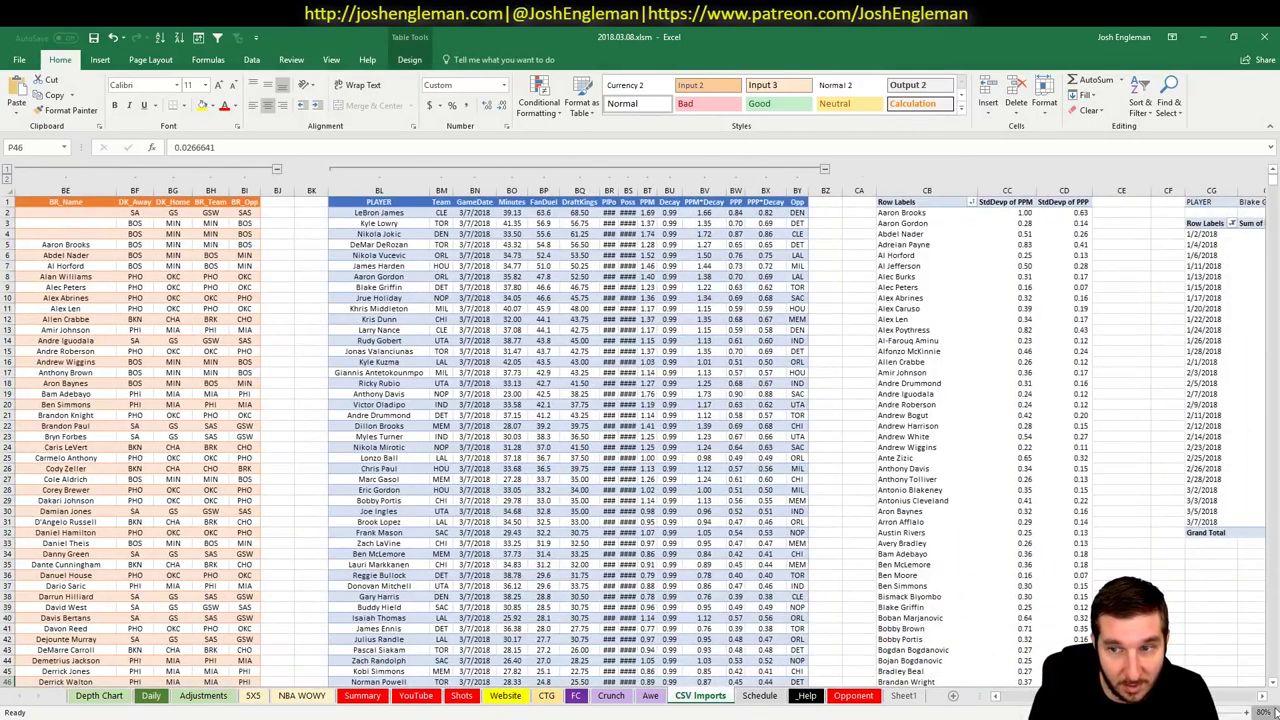
pyautogui.click(1262, 712)
pyautogui.press('Return')
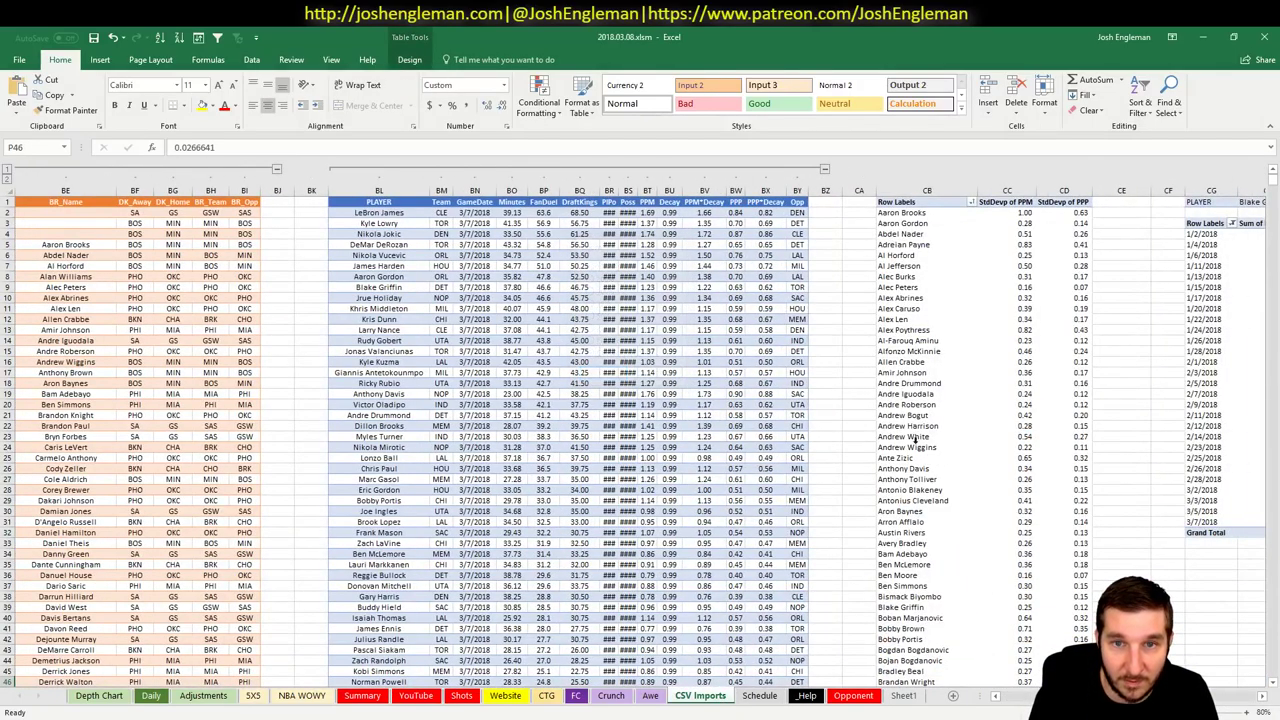
pyautogui.hscroll(10, 879, 593)
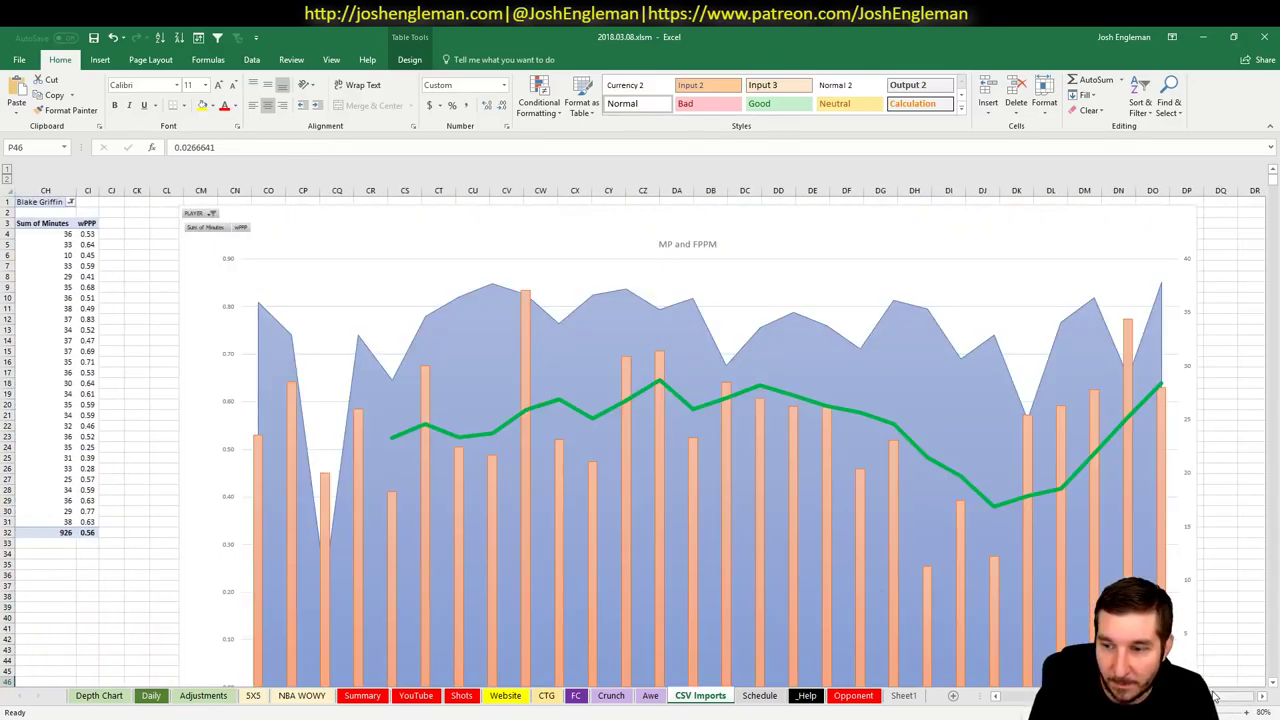
pyautogui.hscroll(-8, 1215, 697)
pyautogui.moveTo(330, 190); pyautogui.dragTo(348, 190)
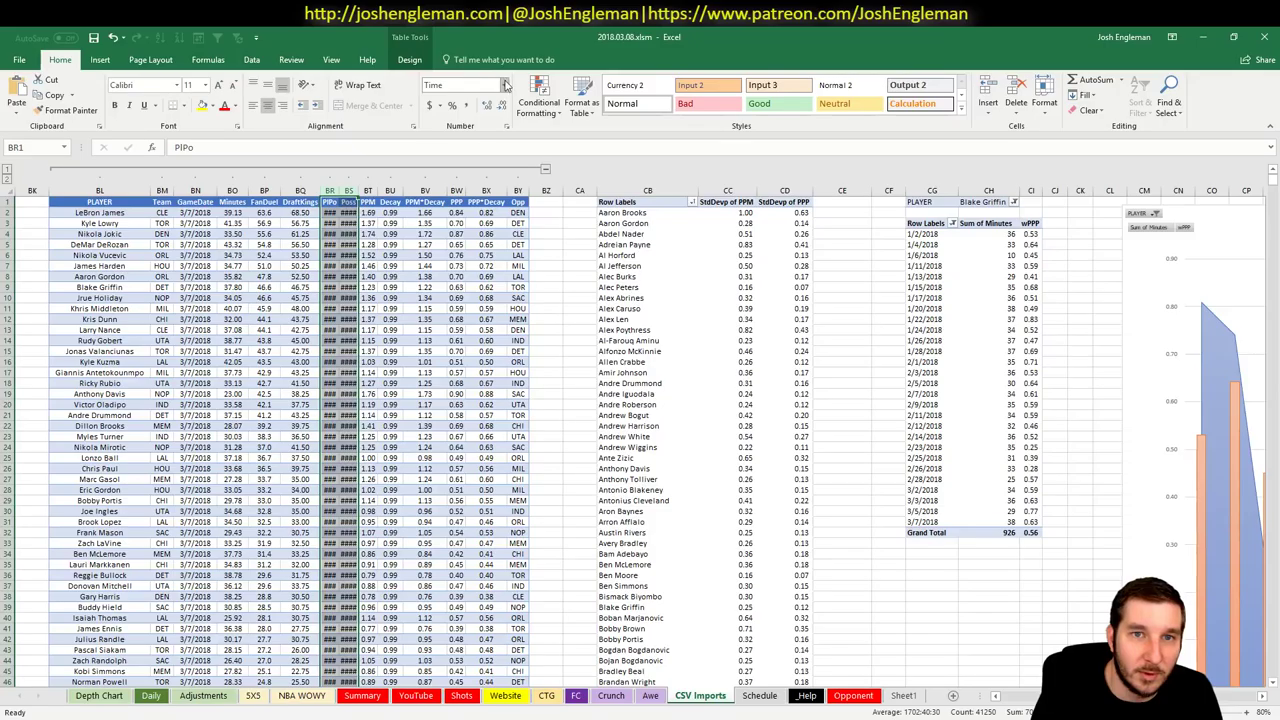
pyautogui.click(506, 85)
pyautogui.click(486, 120)
pyautogui.click(470, 298)
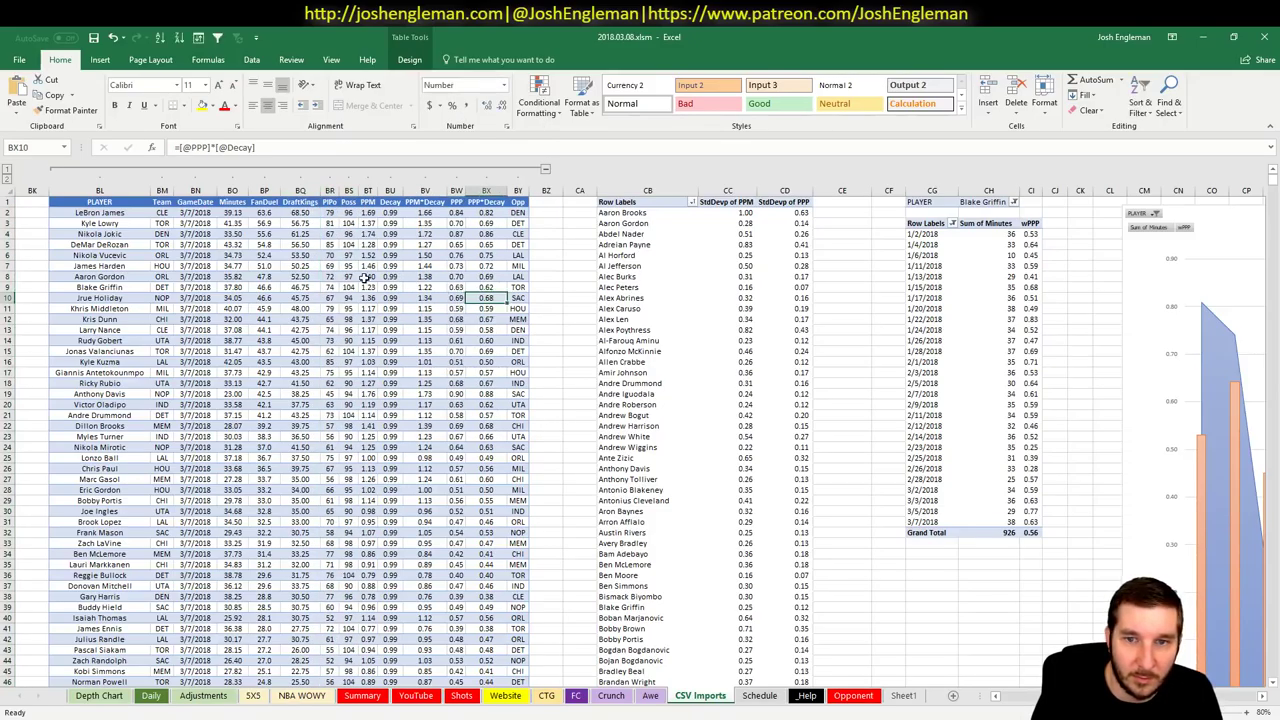
# - Filter the minutes and wPPP pivot table on the CSV Imports sheet to Al Horford and review his chart
pyautogui.hscroll(3, 640, 430)
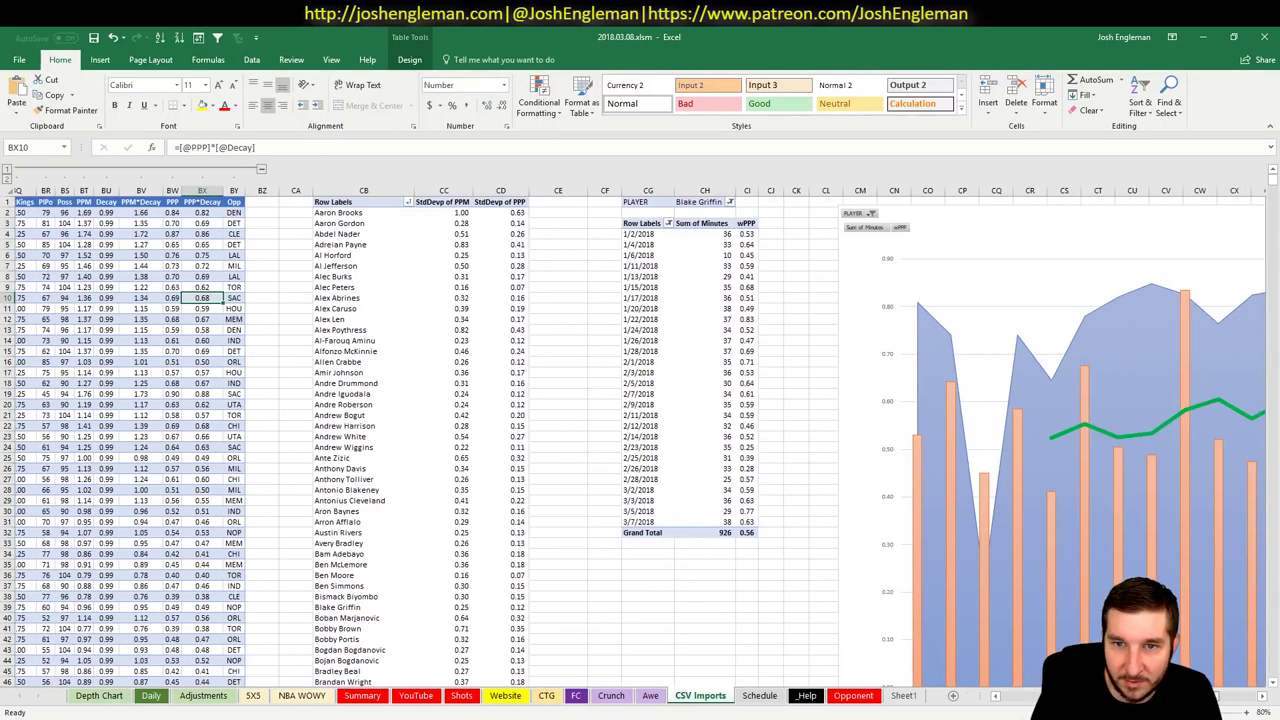
pyautogui.click(718, 203)
pyautogui.write('Al')
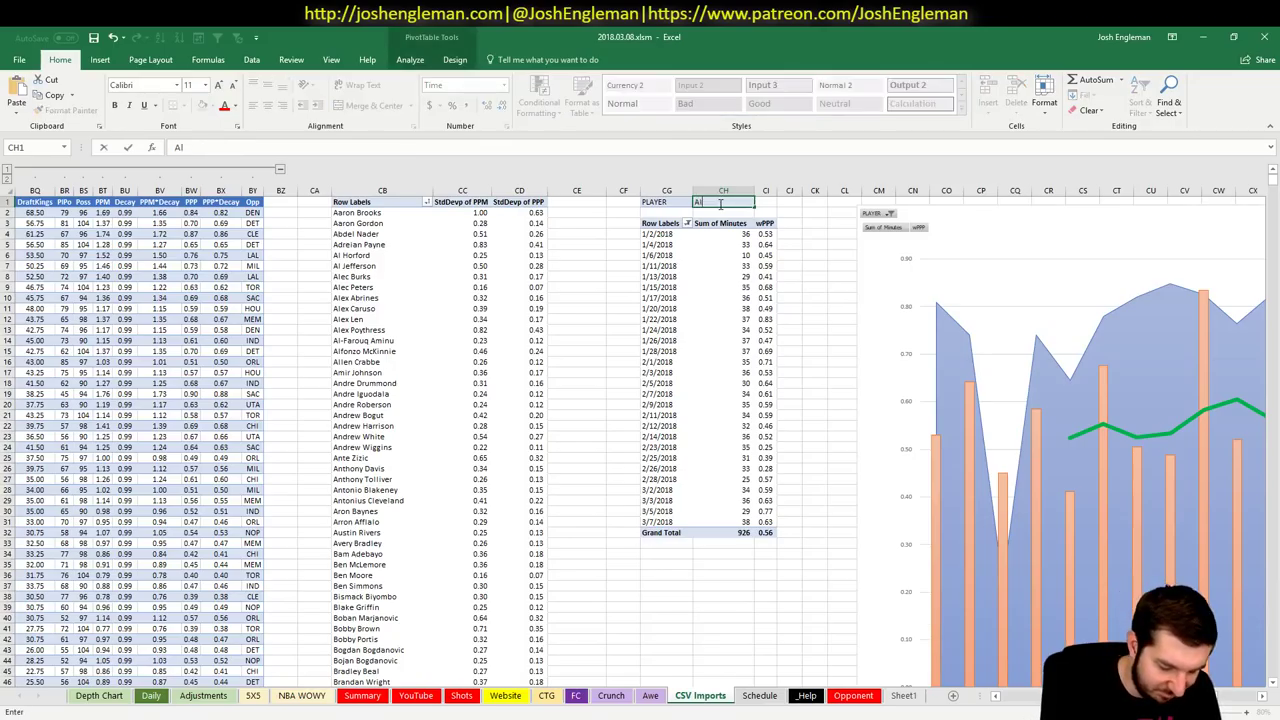
pyautogui.write(' Horford')
pyautogui.press('Return')
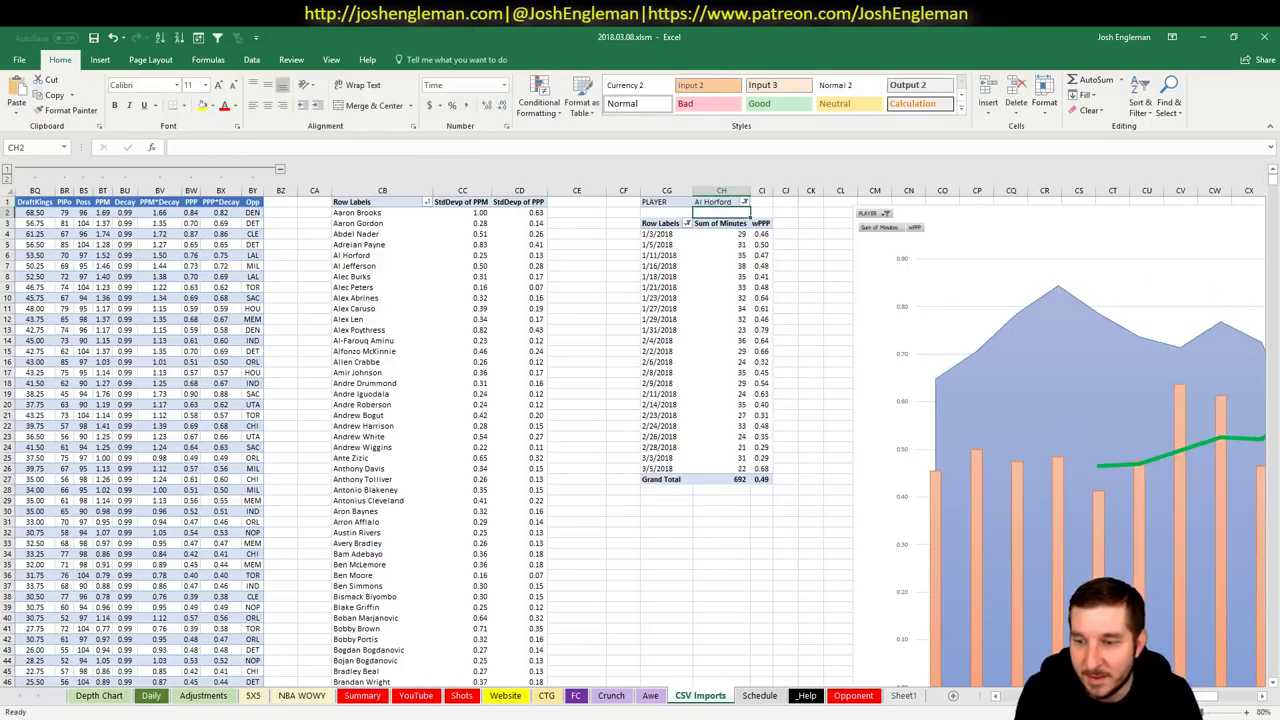
pyautogui.hscroll(6, 627, 383)
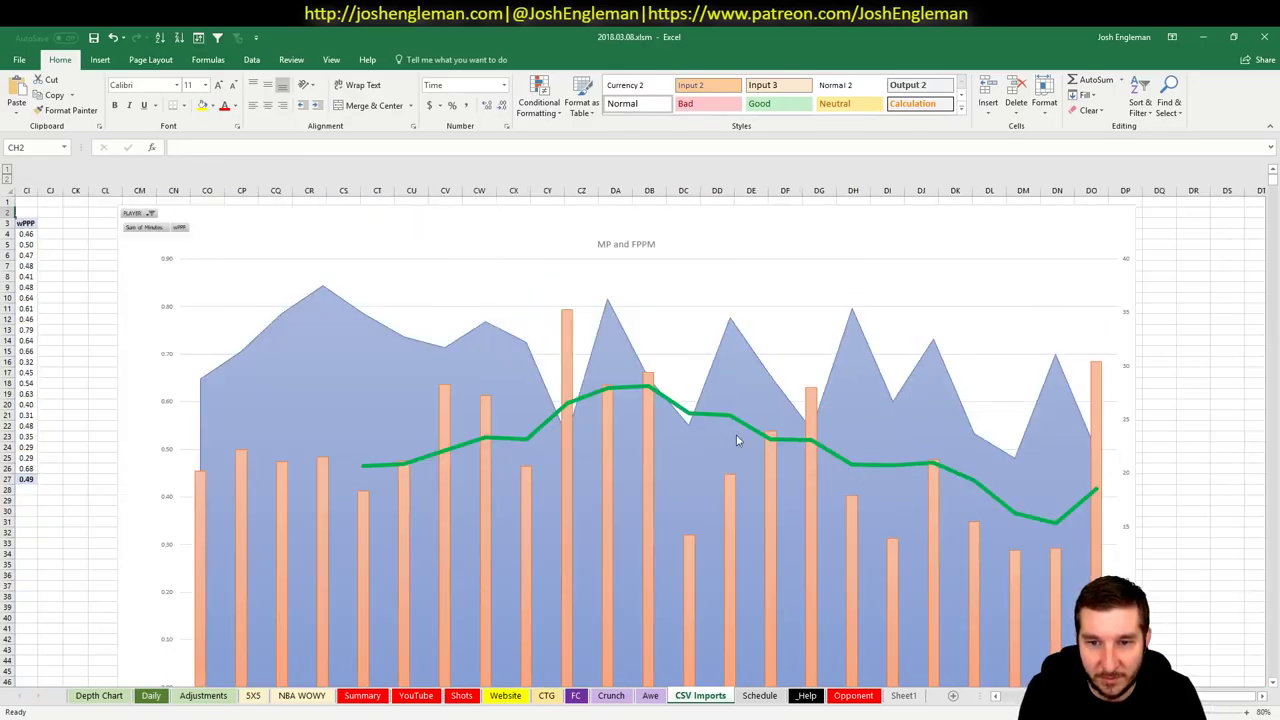
pyautogui.scroll(-2, 645, 395)
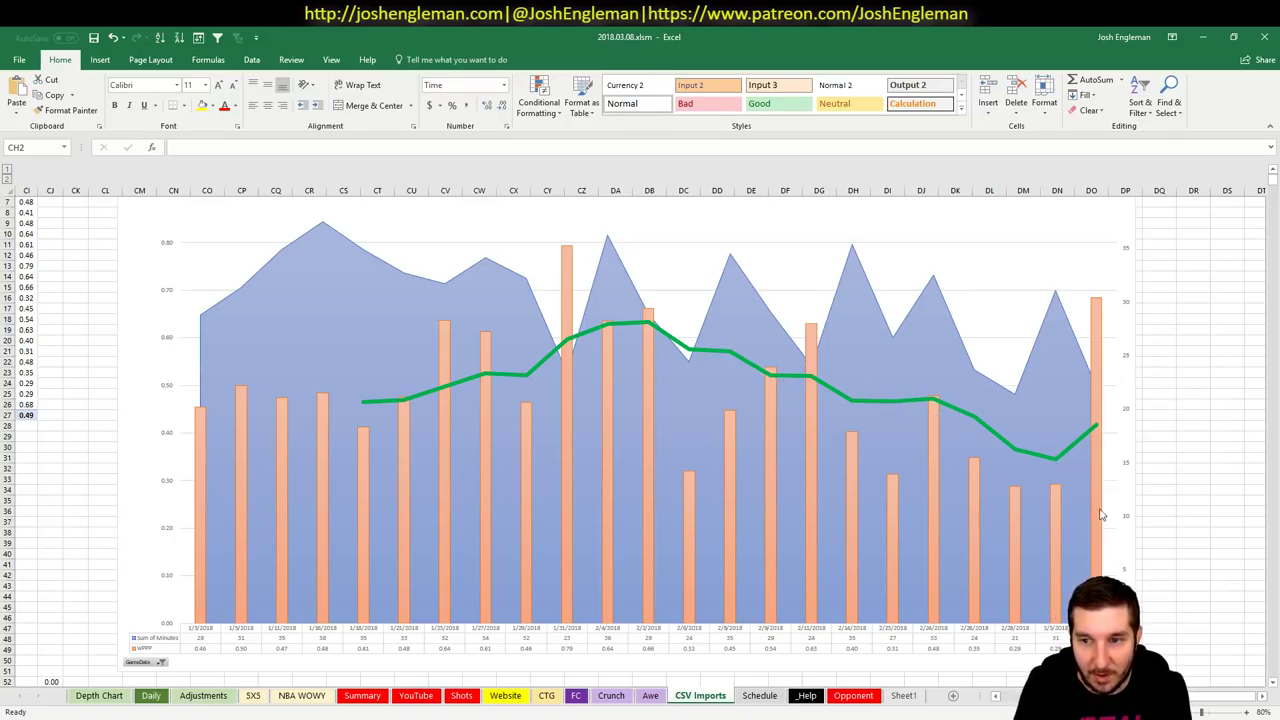
# - Return to the YouTube sheet and set the offensive team of the matchup table to OKC
pyautogui.click(148, 697)
pyautogui.click(192, 700)
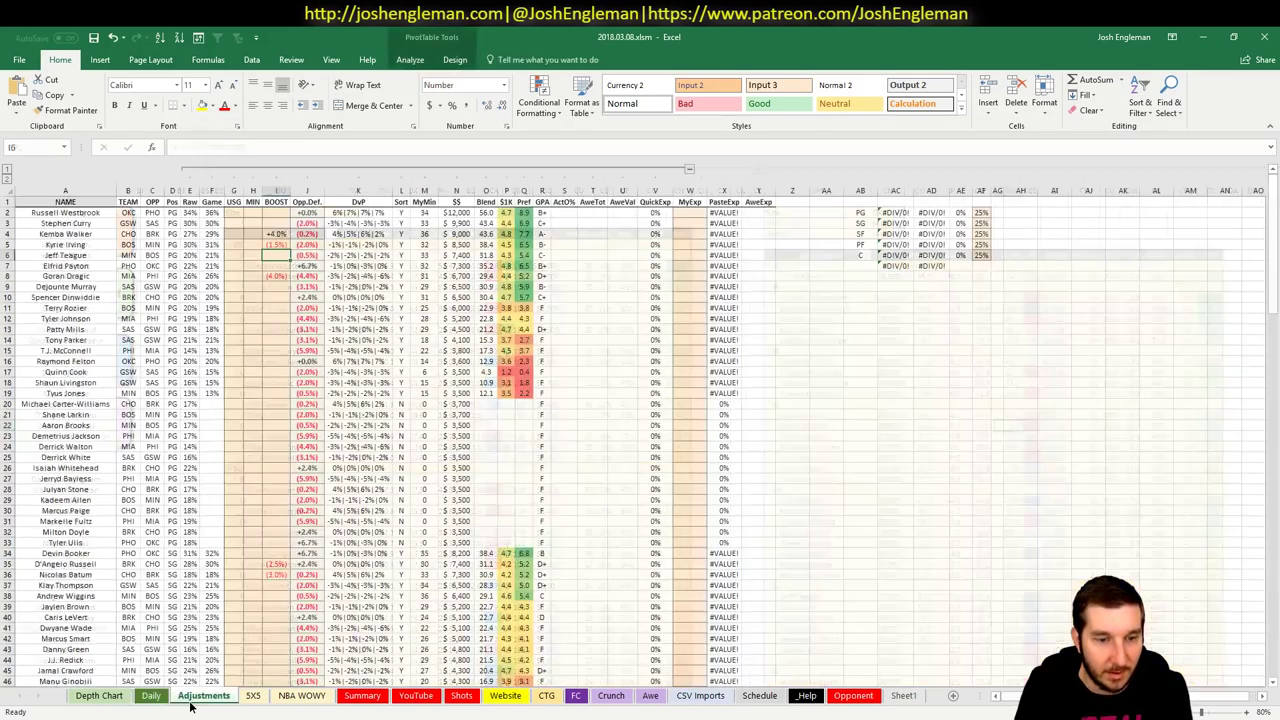
pyautogui.click(408, 700)
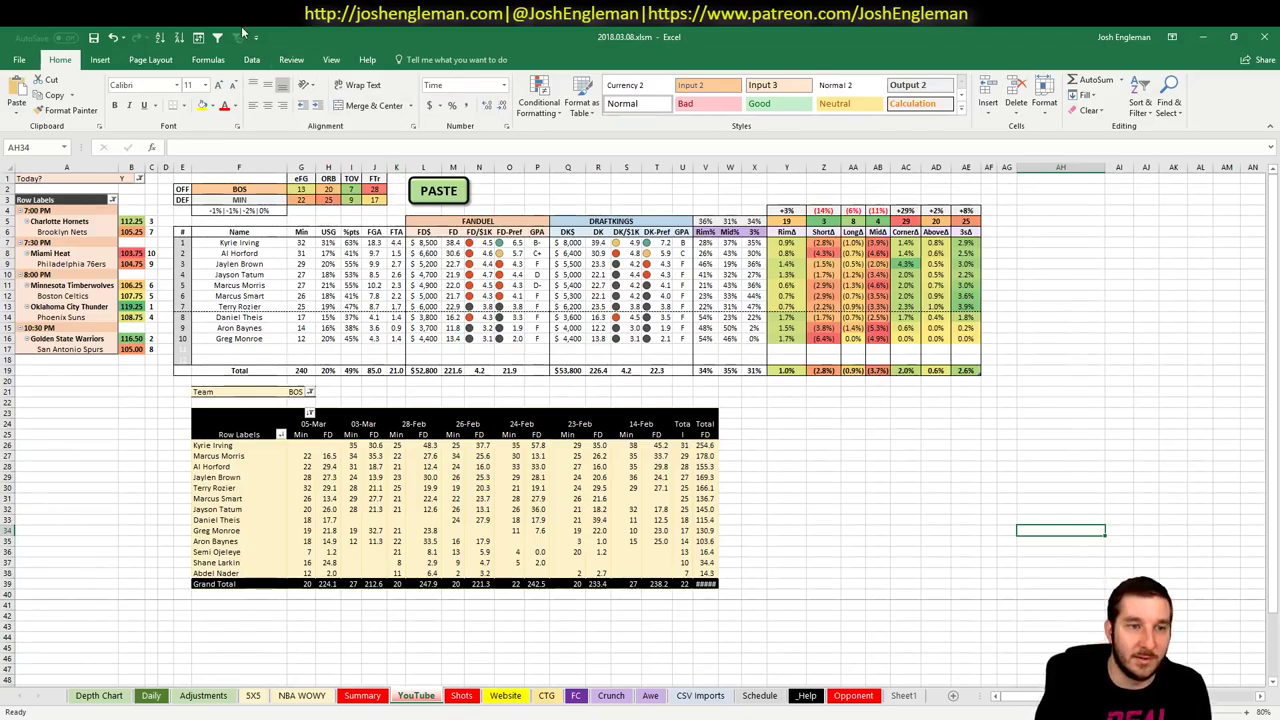
pyautogui.click(245, 192)
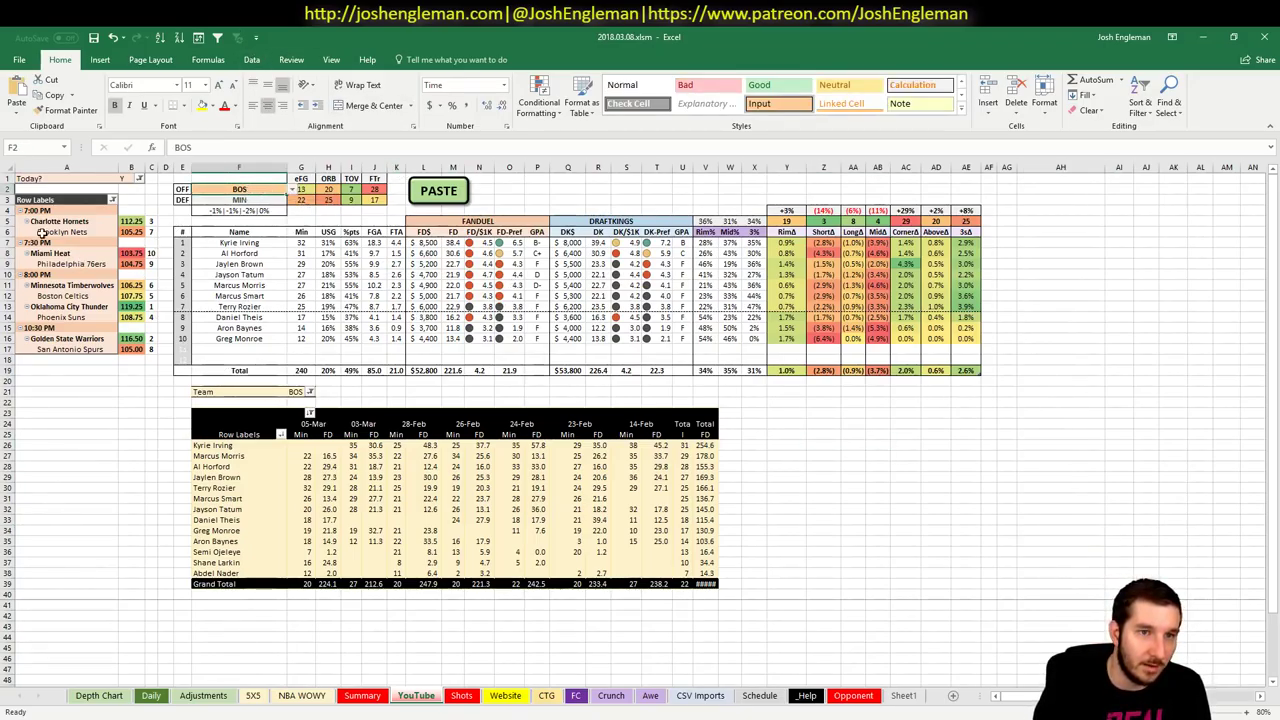
pyautogui.write('OKC')
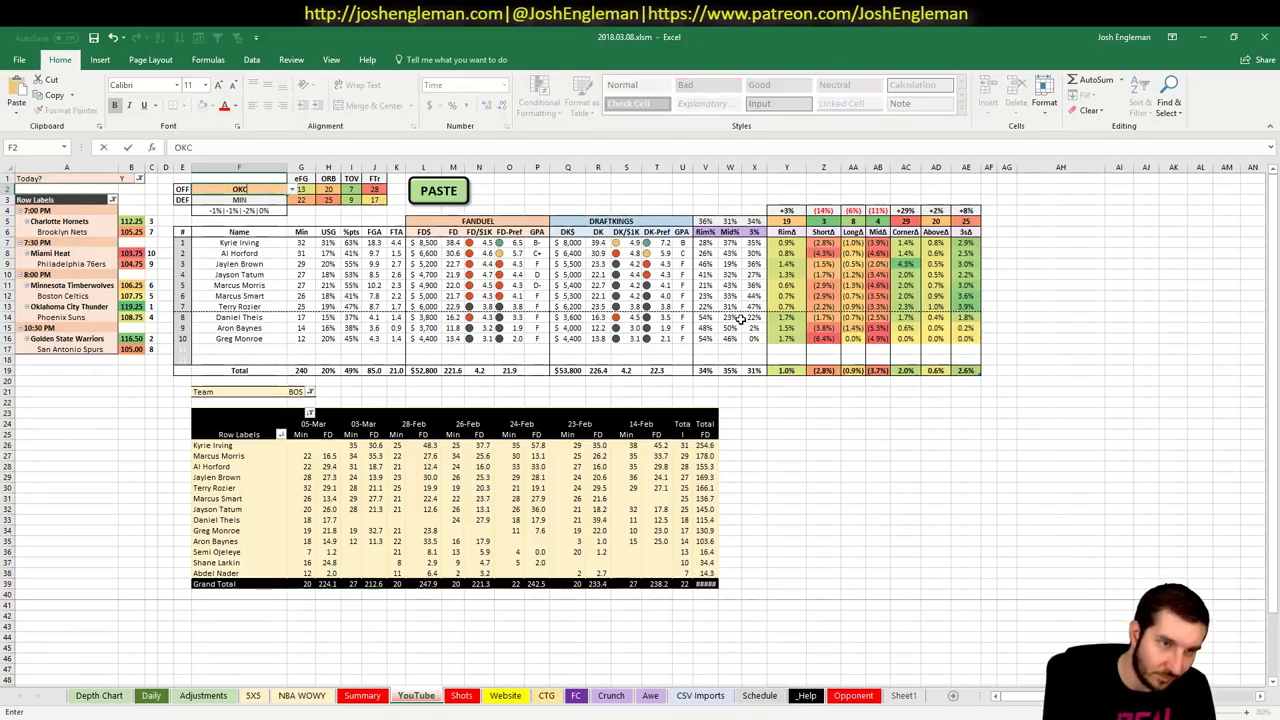
pyautogui.press('Return')
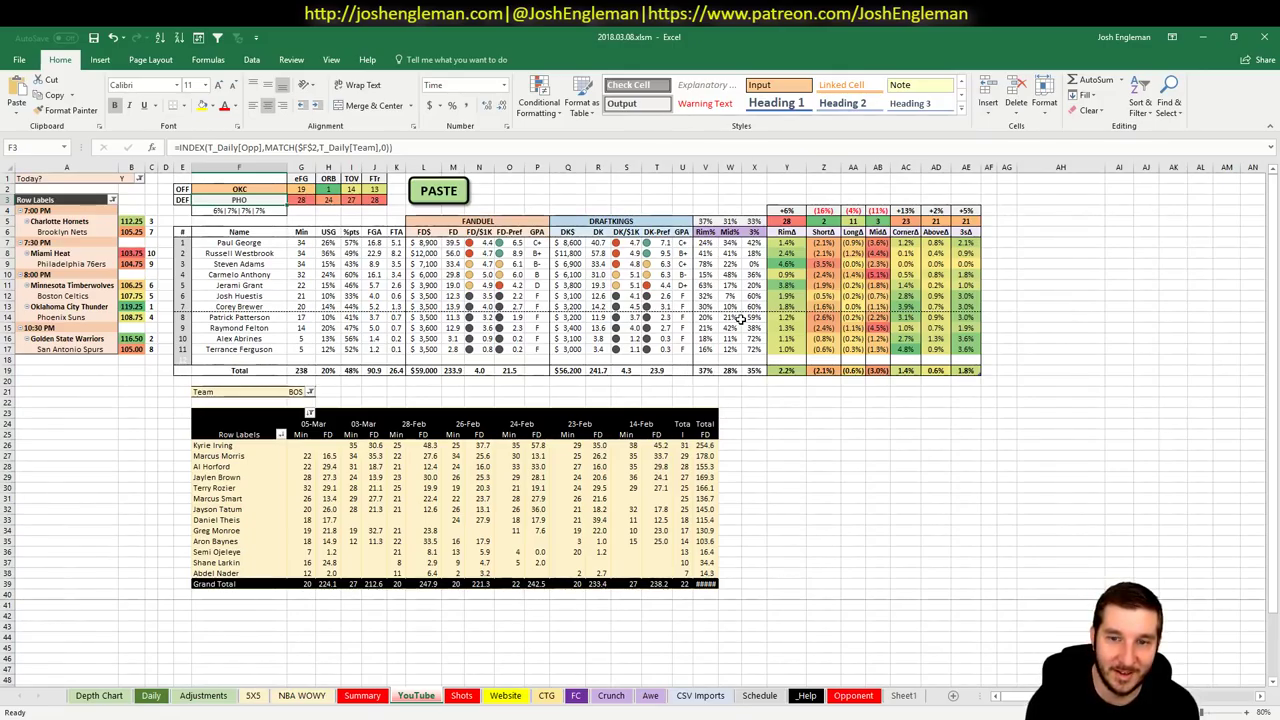
# - Auto-fit the widths of the columns holding Total Min and Total FD in the game log
pyautogui.doubleClick(692, 168)
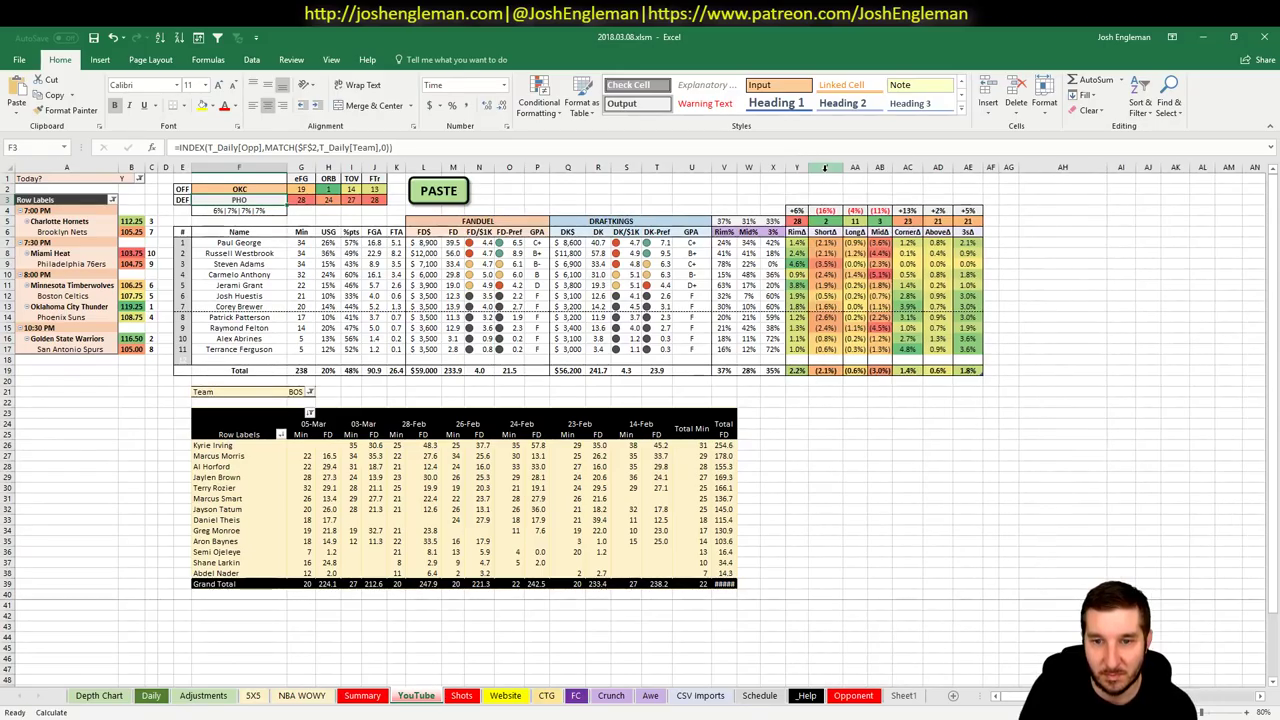
pyautogui.doubleClick(736, 167)
pyautogui.click(828, 529)
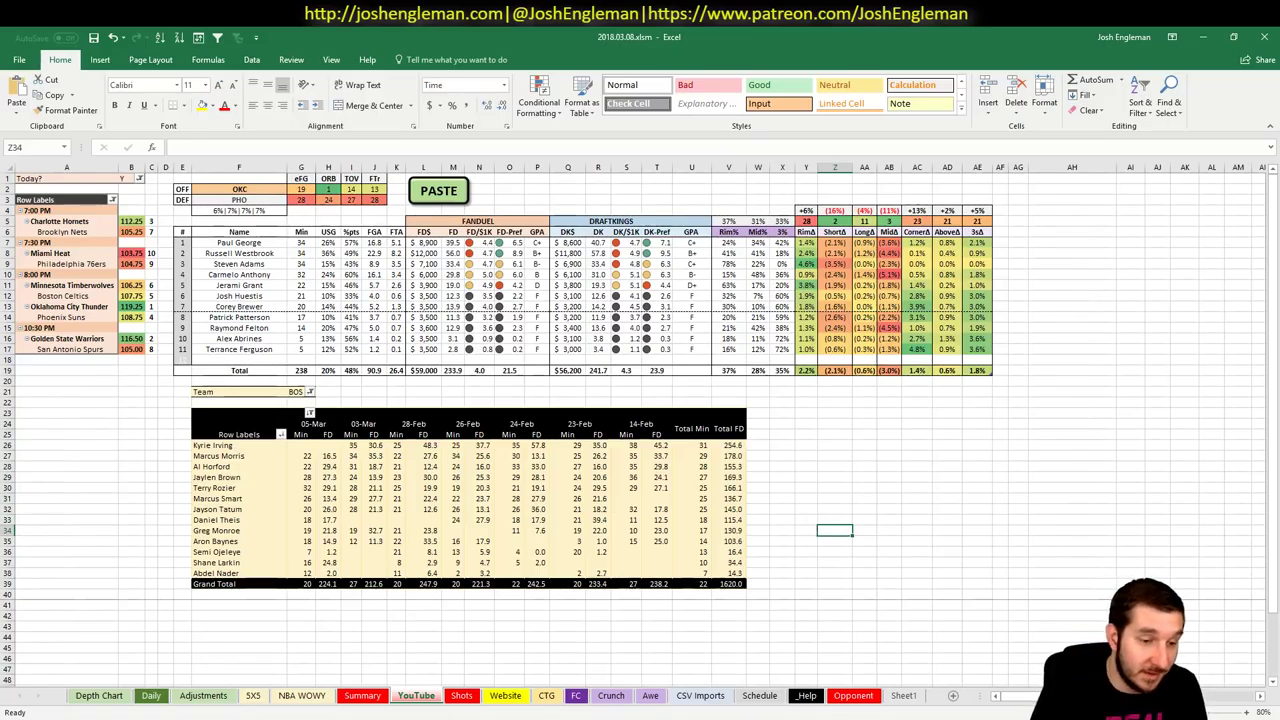
# - Review Russell Westbrook's past games against PHX in his FantasyCruncher game log, close it and switch back to Excel
pyautogui.hotkey('alt', 'Tab')
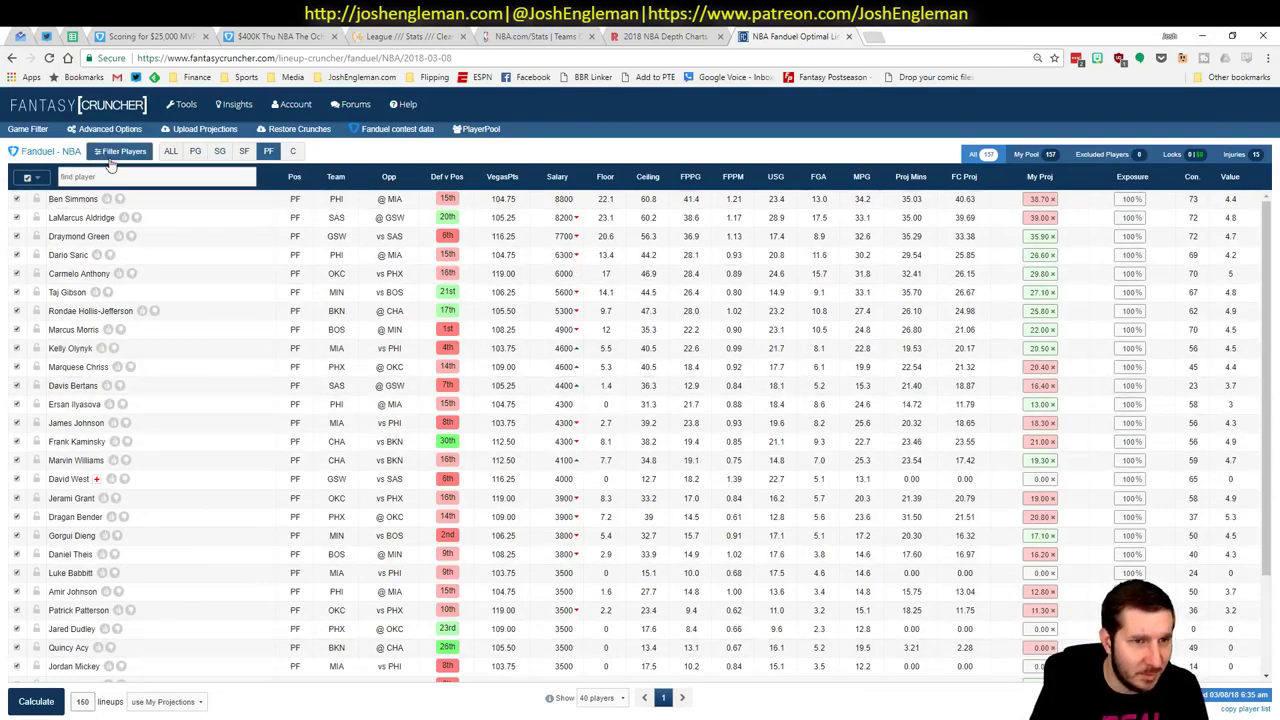
pyautogui.click(110, 199)
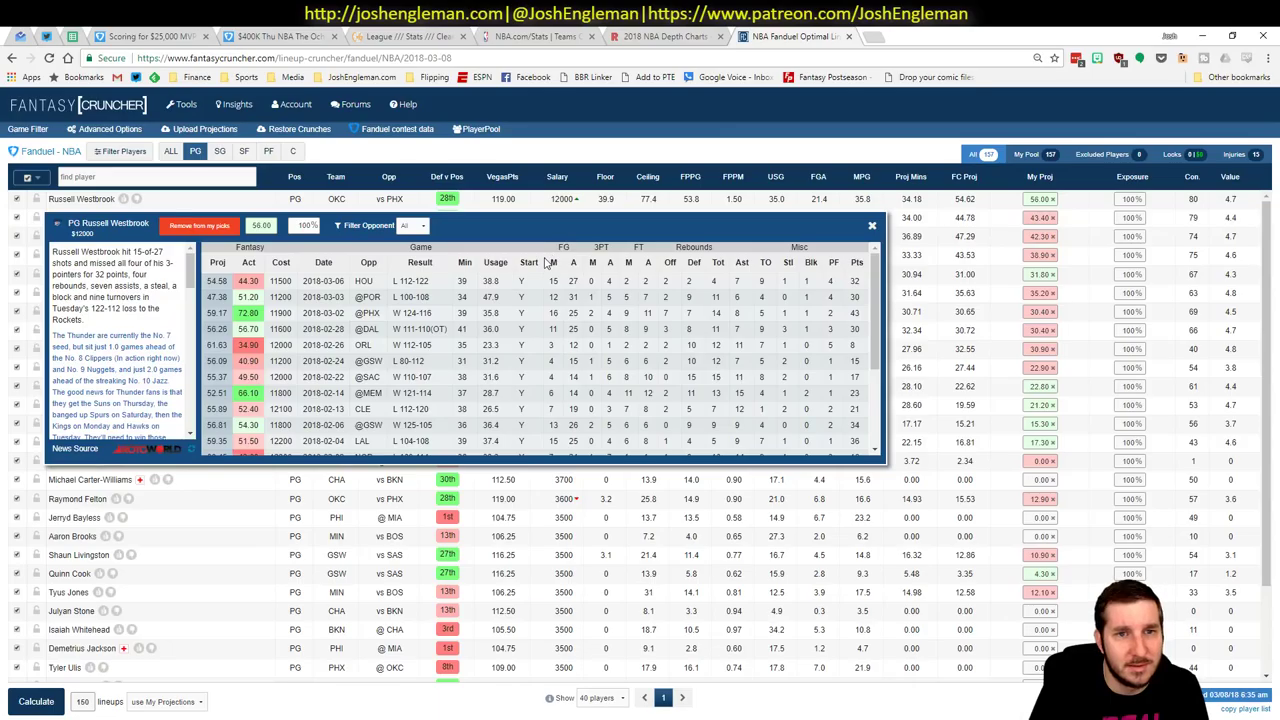
pyautogui.click(412, 226)
pyautogui.click(352, 326)
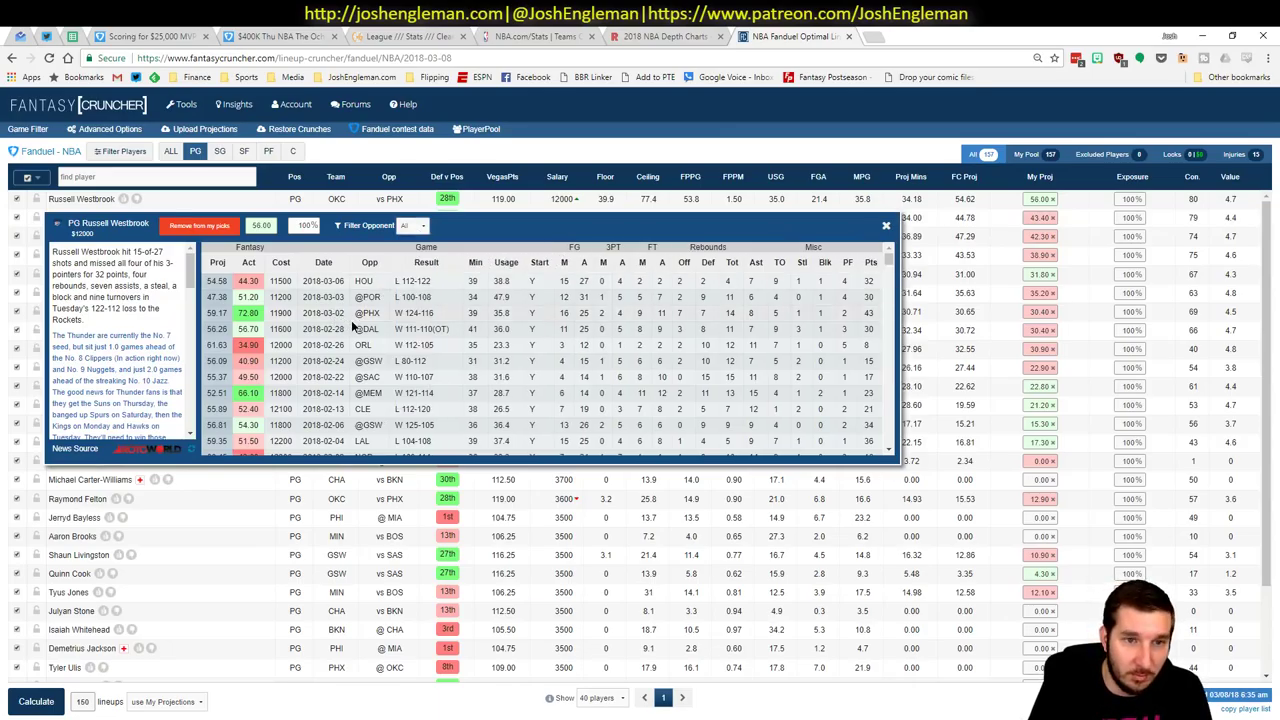
pyautogui.click(412, 226)
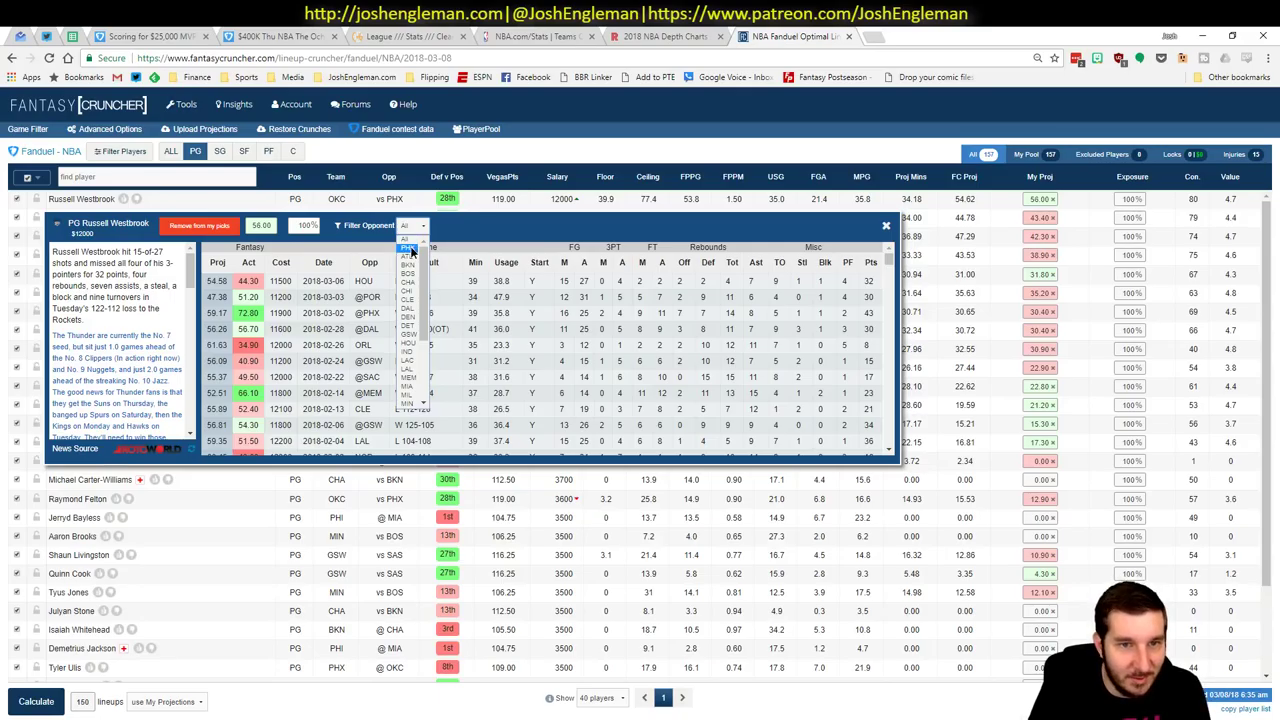
pyautogui.click(410, 250)
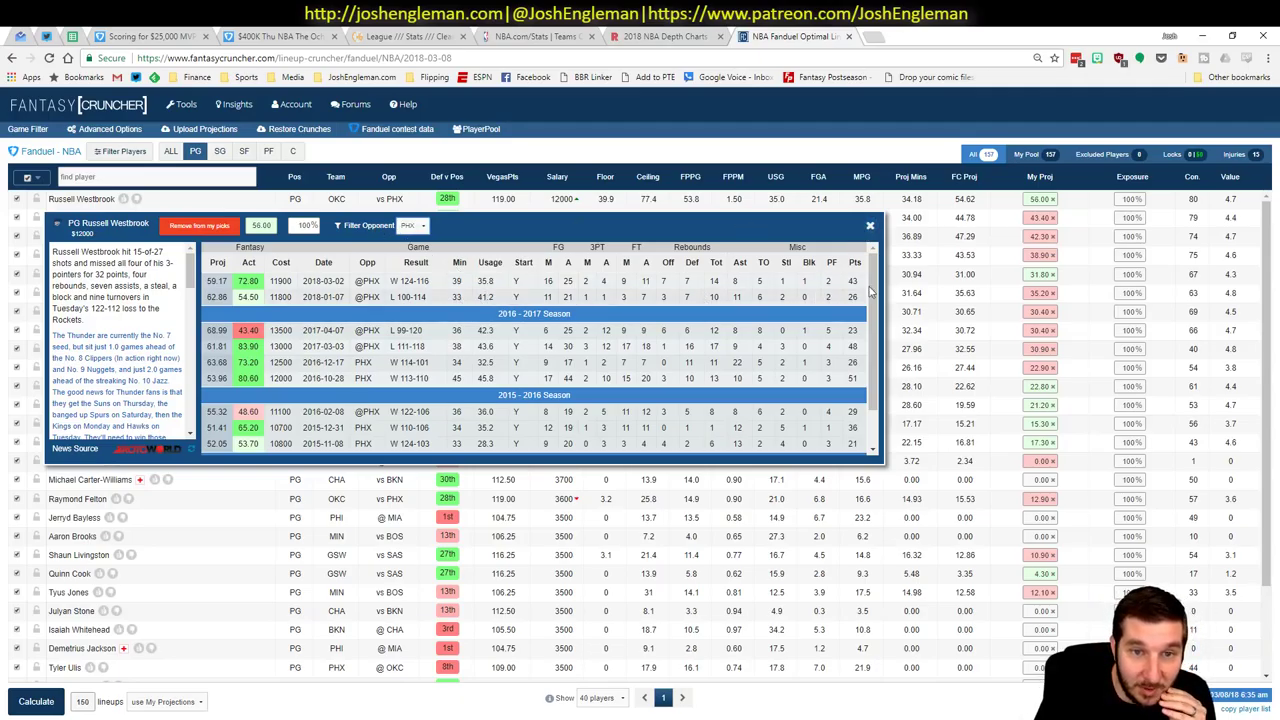
pyautogui.click(869, 226)
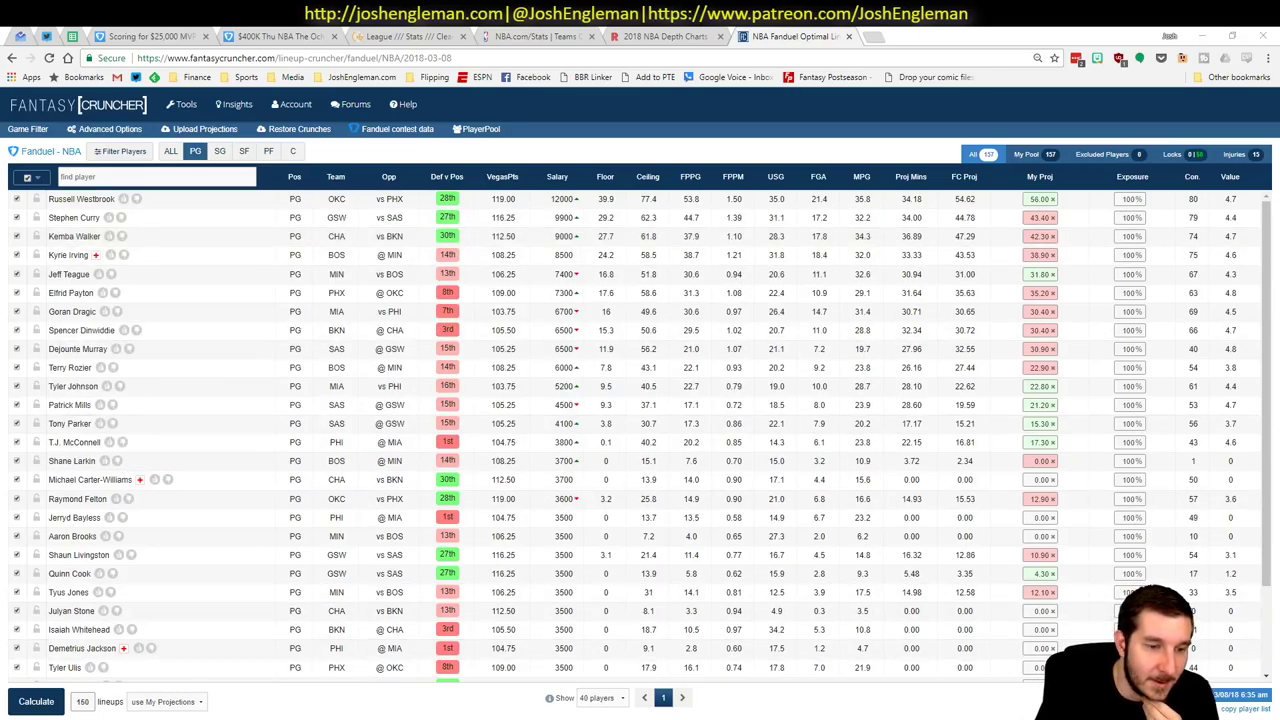
pyautogui.hotkey('alt', 'Tab')
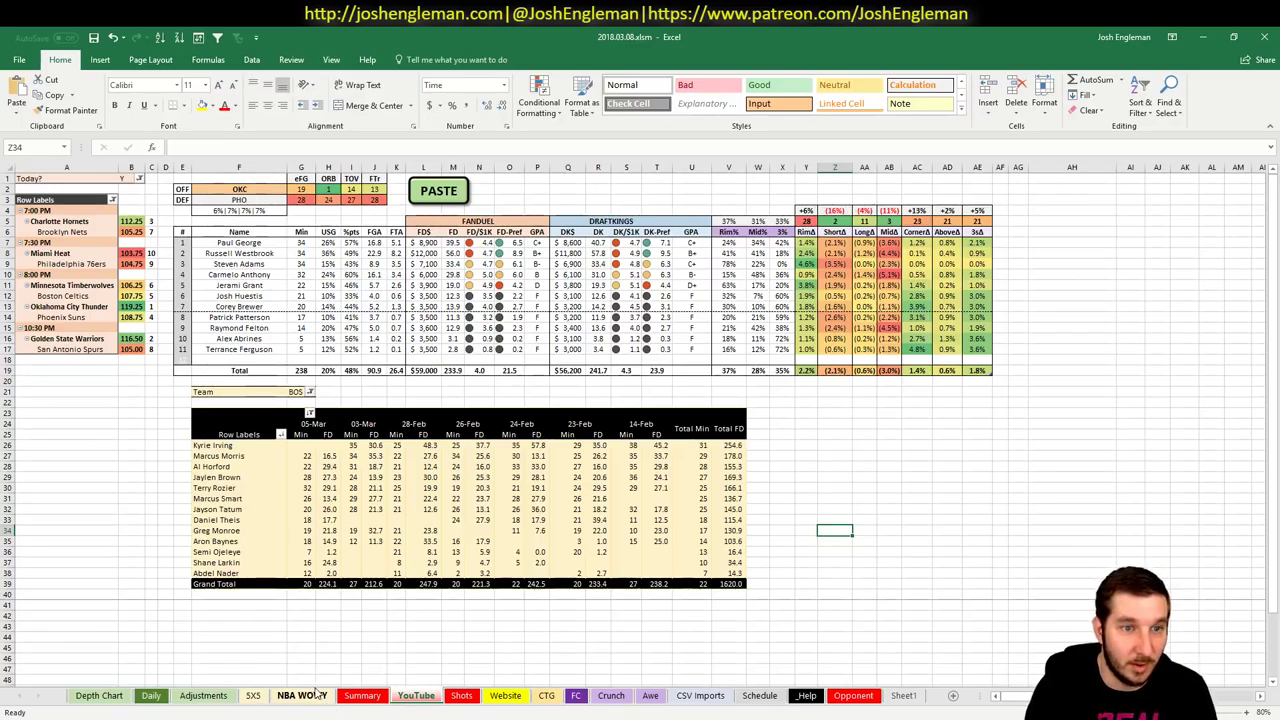
# - Check Russell Westbrook's row on the 5X5 sheet, set his BOOST to 1.0% on the Adjustments sheet and return to the YouTube sheet
pyautogui.click(254, 697)
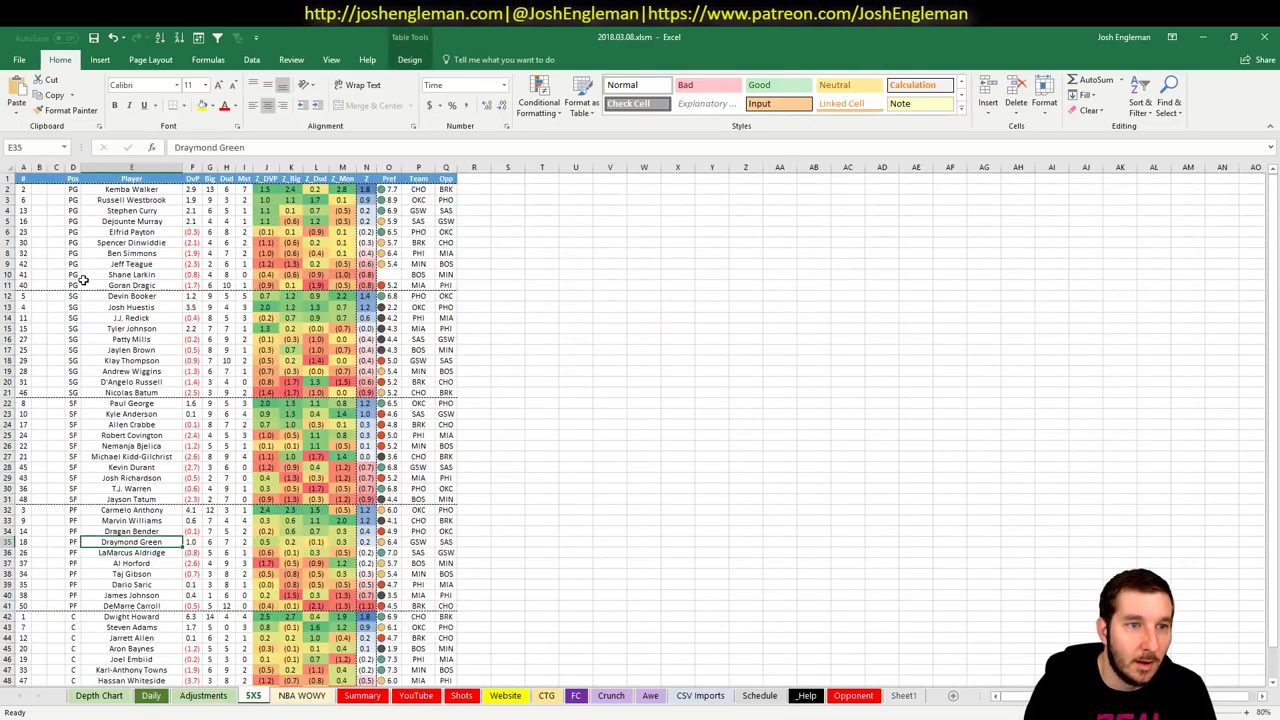
pyautogui.click(8, 200)
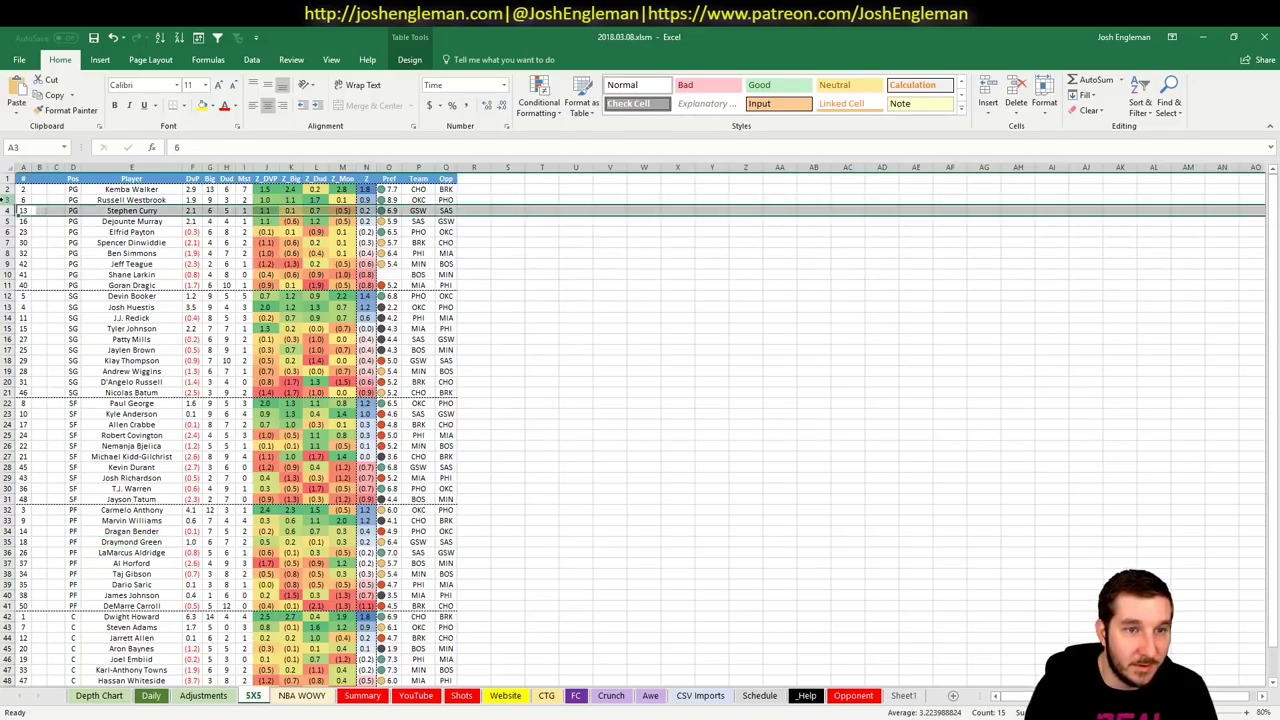
pyautogui.click(204, 696)
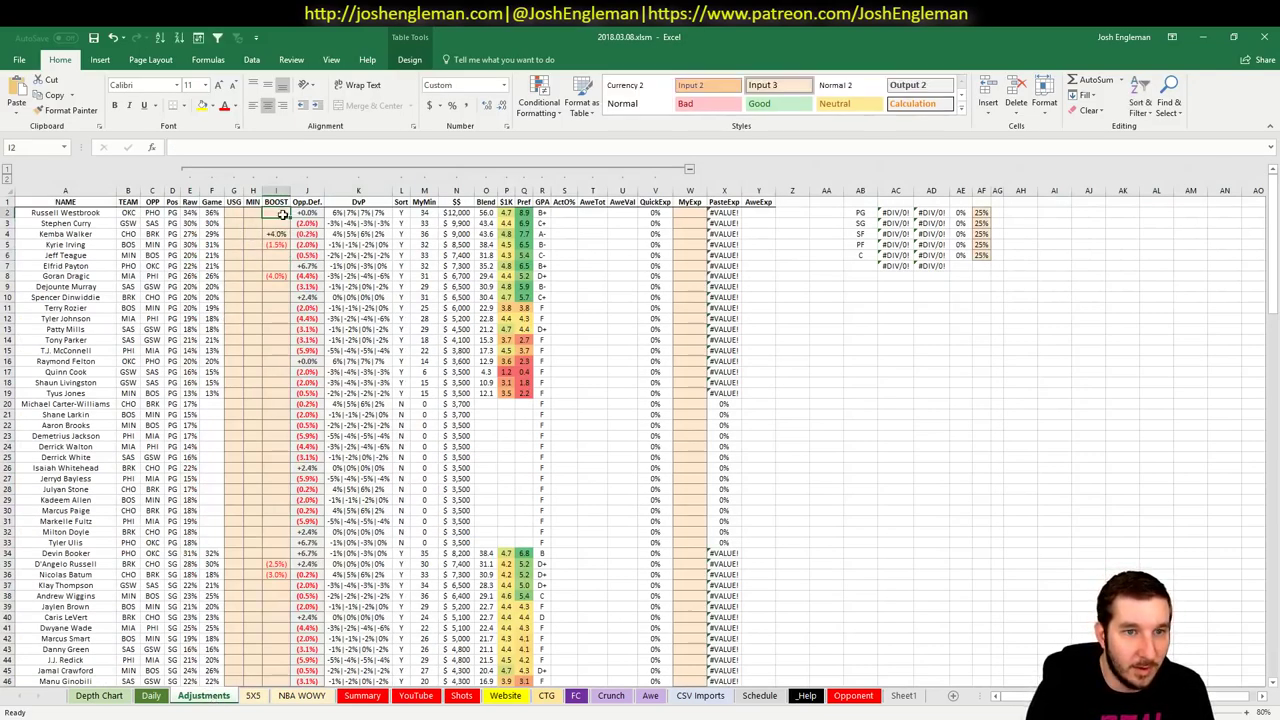
pyautogui.click(350, 414)
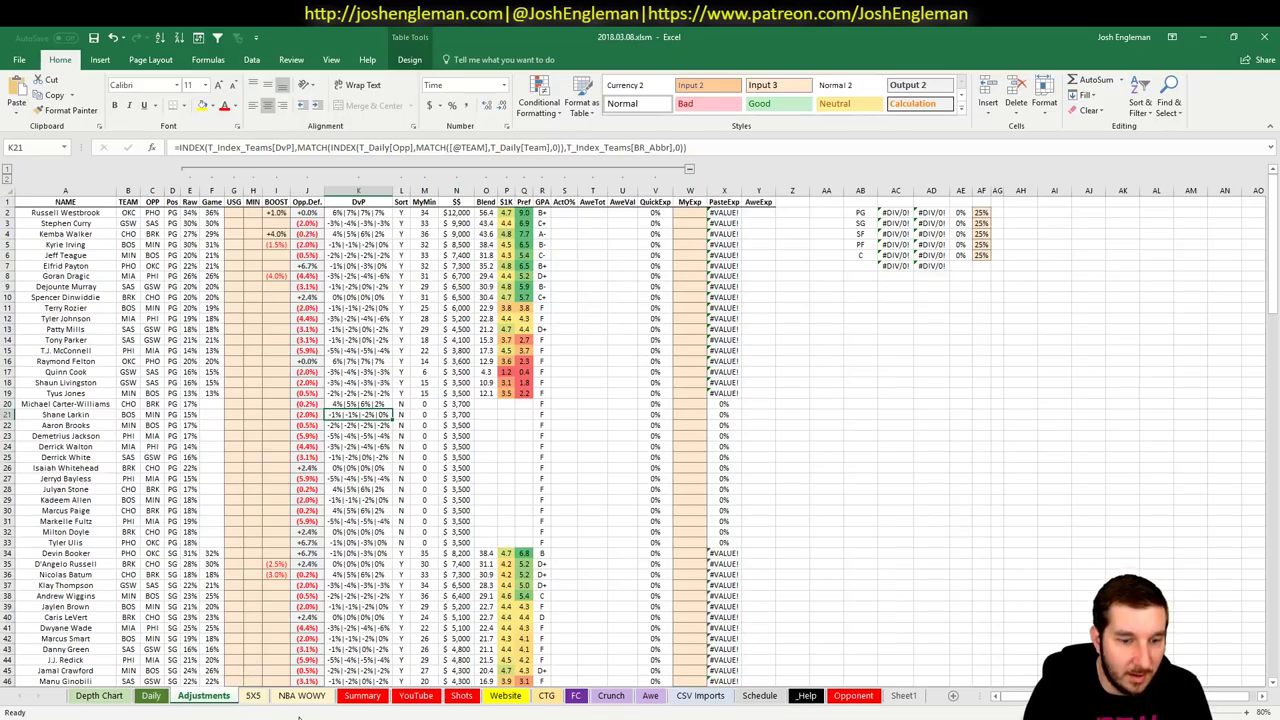
pyautogui.click(380, 699)
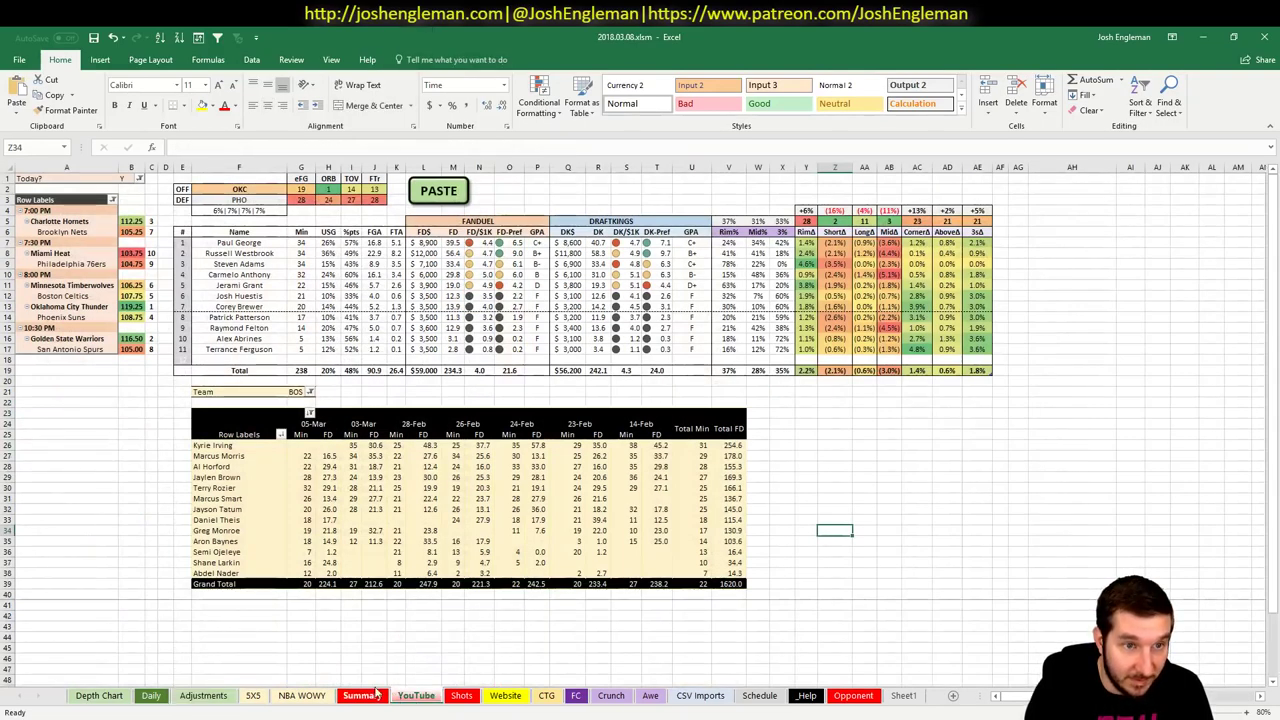
# - Review the 5X5 ratings of Josh Huestis, Paul George, Carmelo Anthony and Steven Adams, and return to the YouTube sheet
pyautogui.click(258, 697)
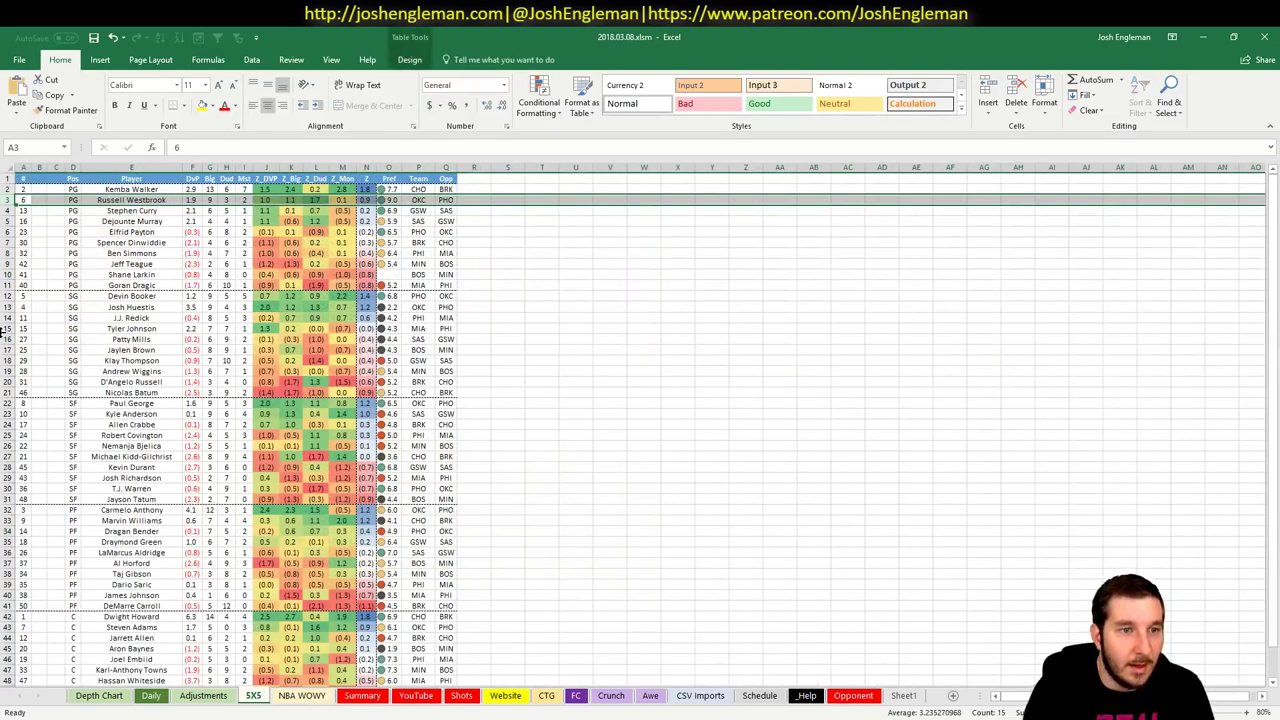
pyautogui.hotkey('ctrl', 'a')
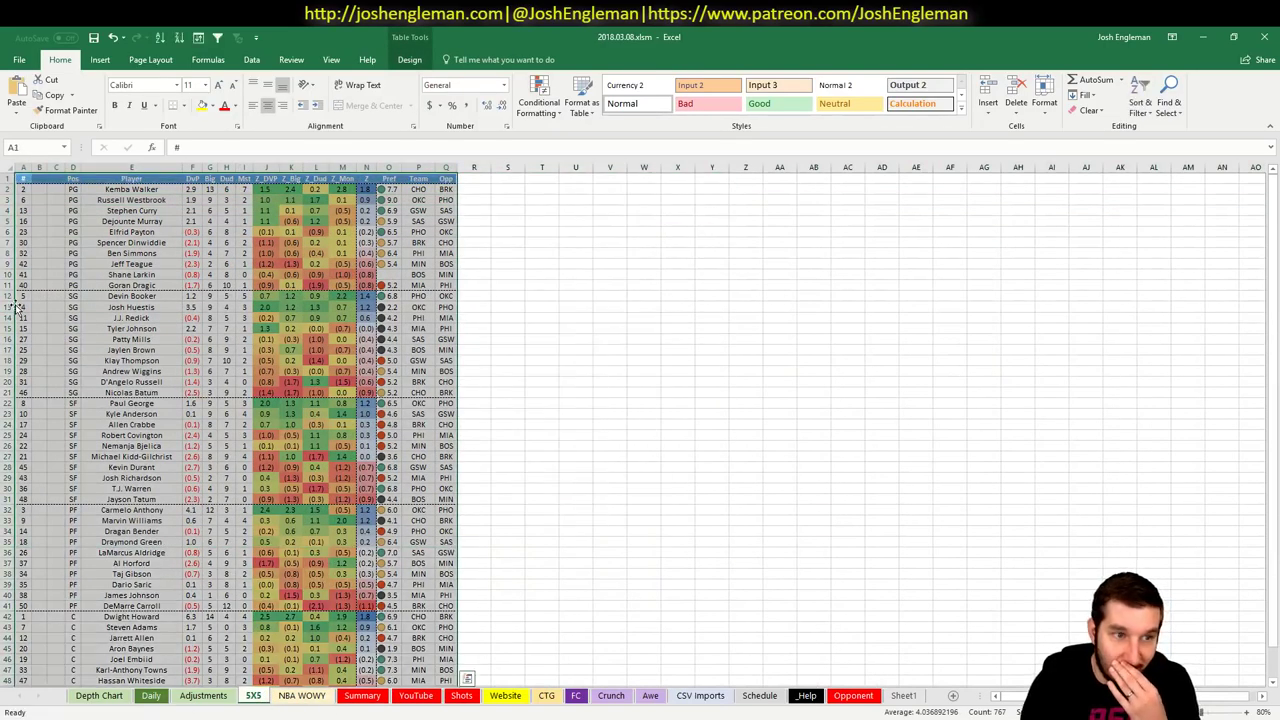
pyautogui.click(10, 307)
pyautogui.scroll(-2, 30, 305)
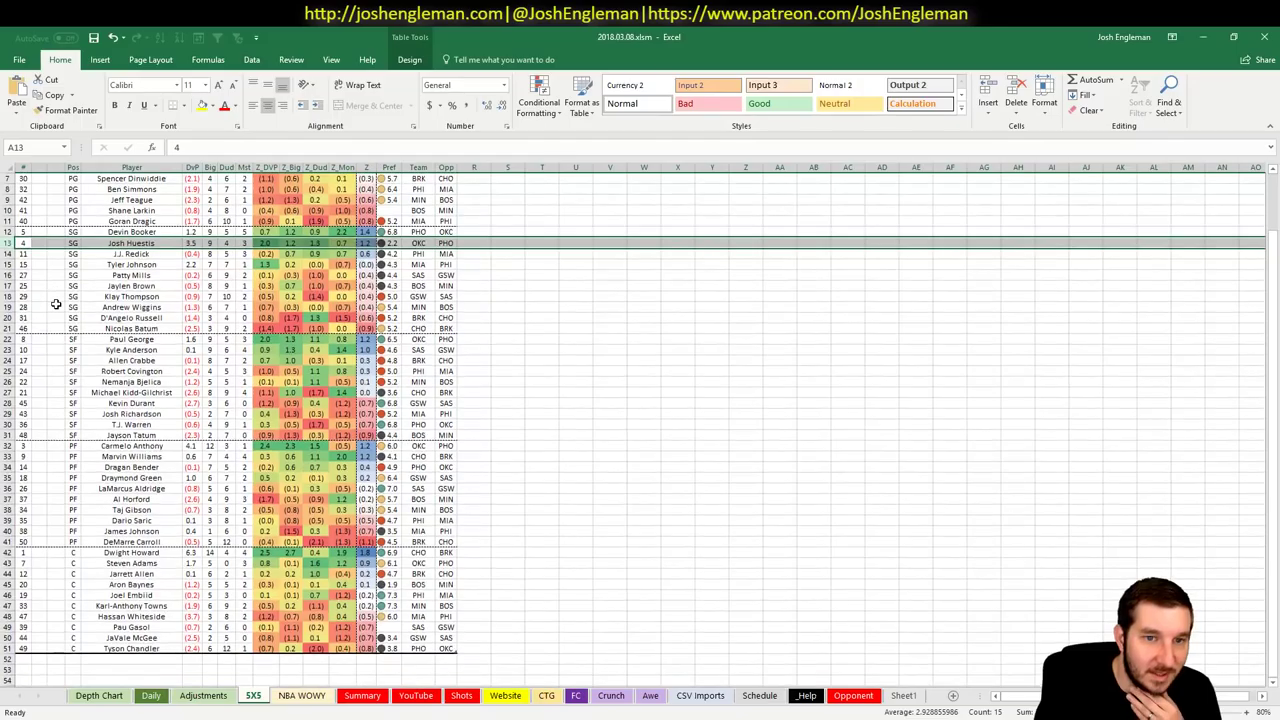
pyautogui.click(6, 339)
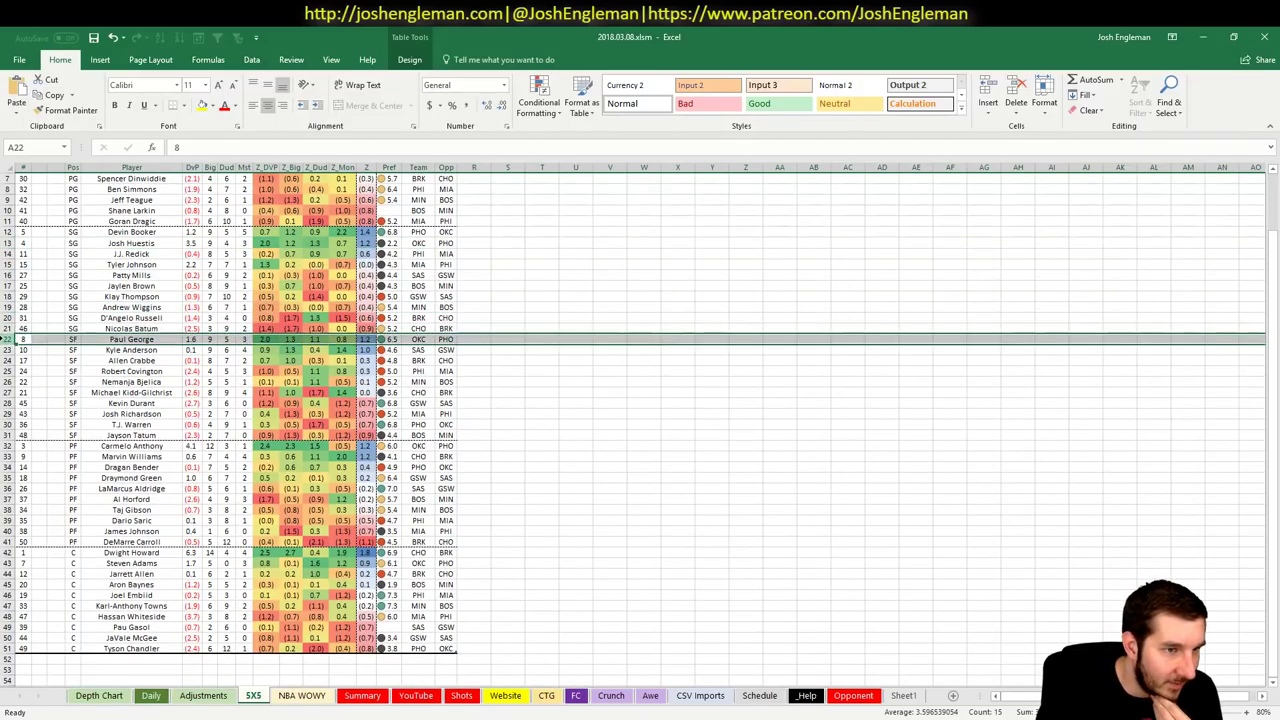
pyautogui.click(12, 445)
pyautogui.click(12, 563)
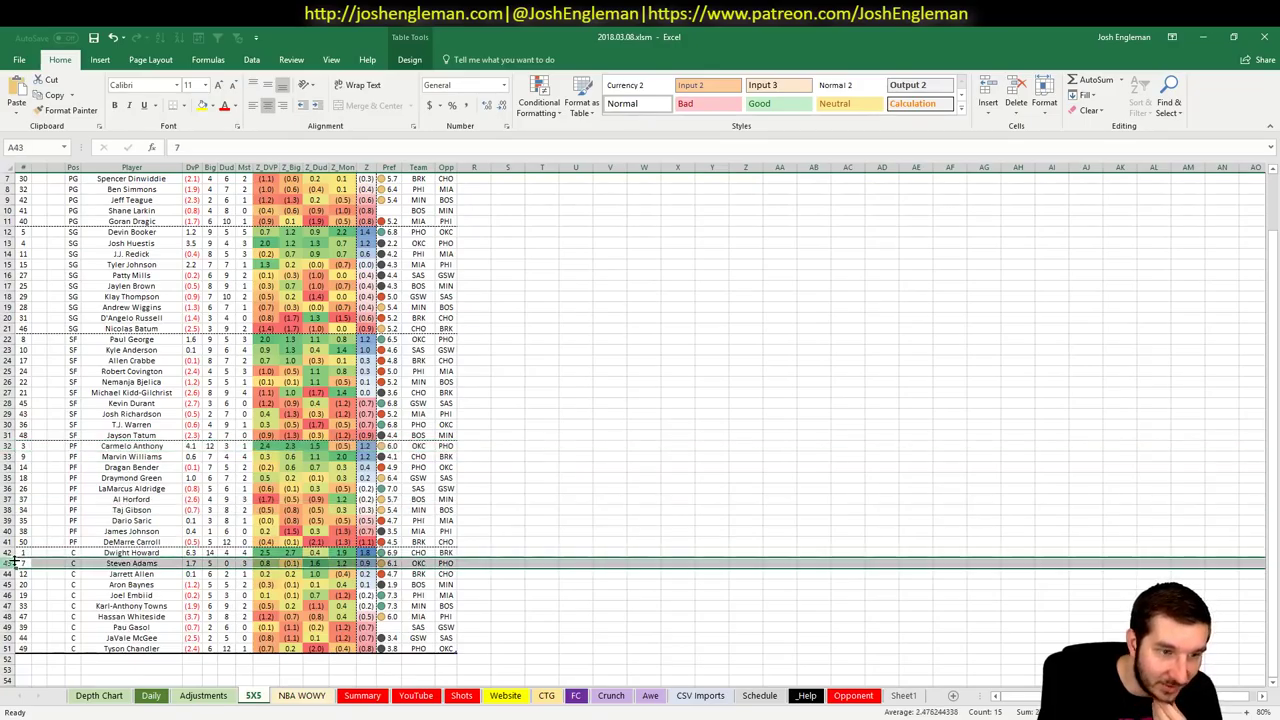
pyautogui.click(226, 698)
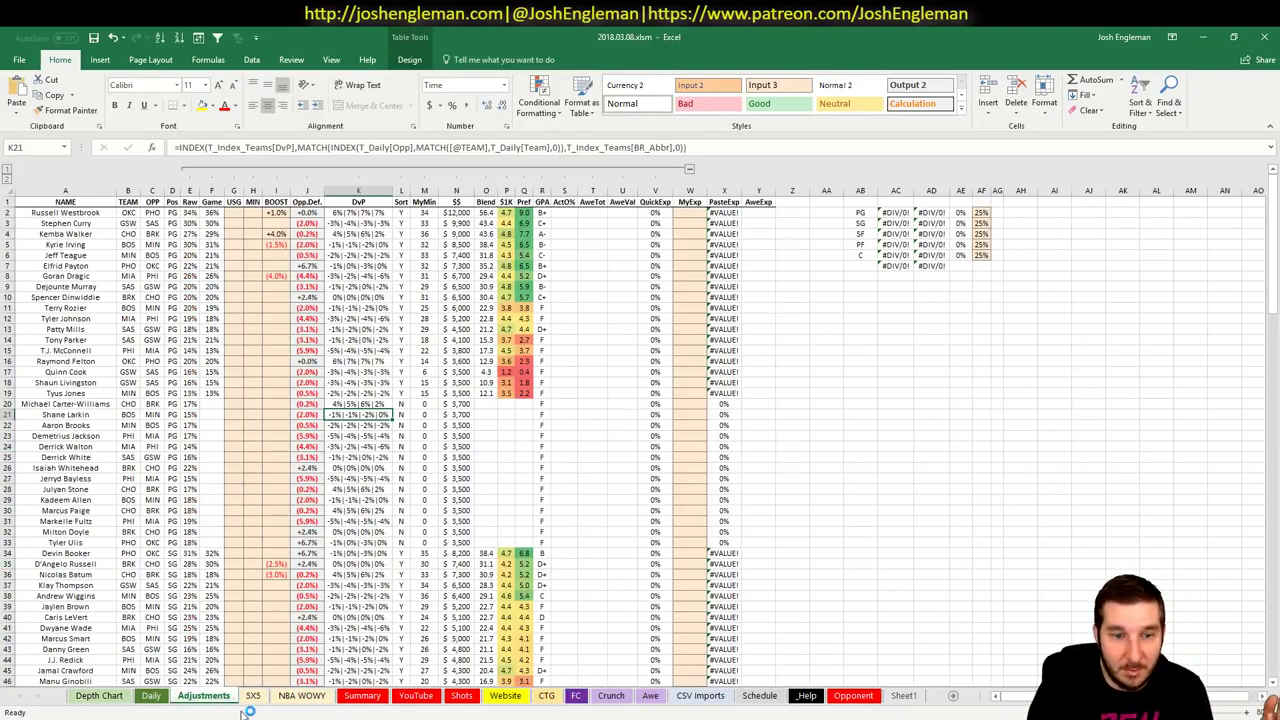
pyautogui.click(418, 698)
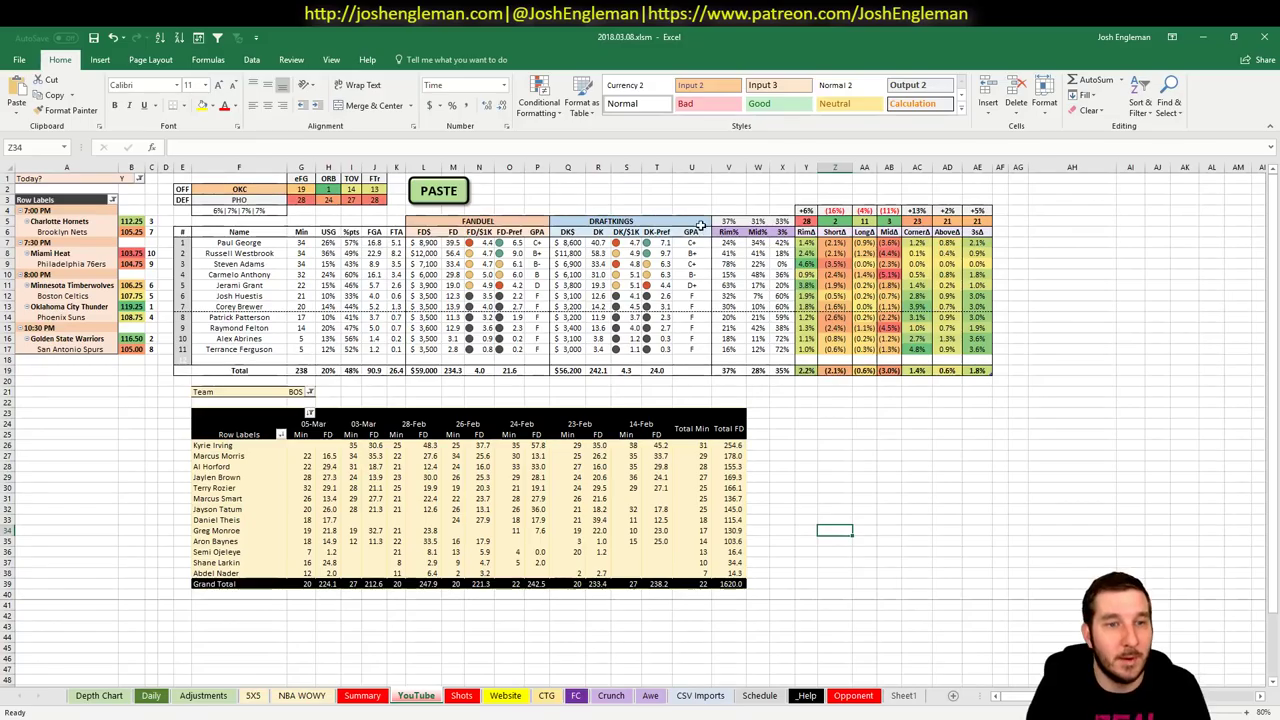
# - Set Paul George's BOOST to 3.0% on the Adjustments sheet
pyautogui.click(203, 695)
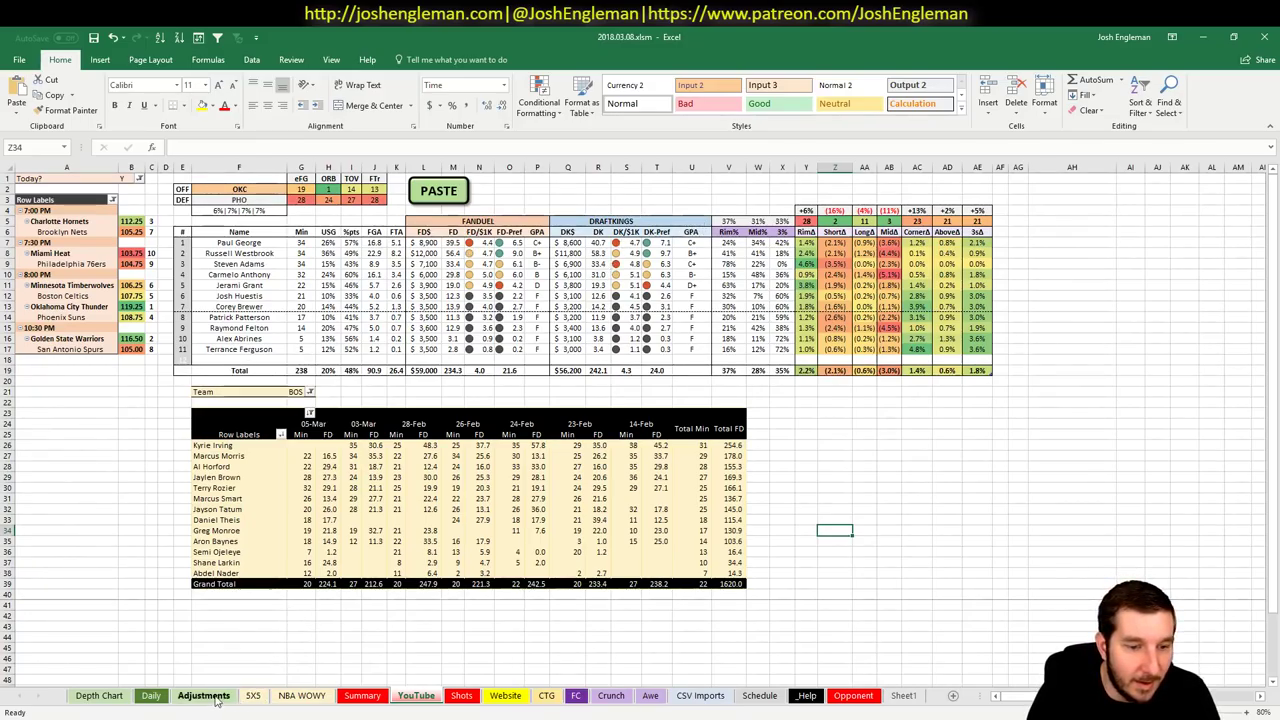
pyautogui.scroll(-18, 305, 284)
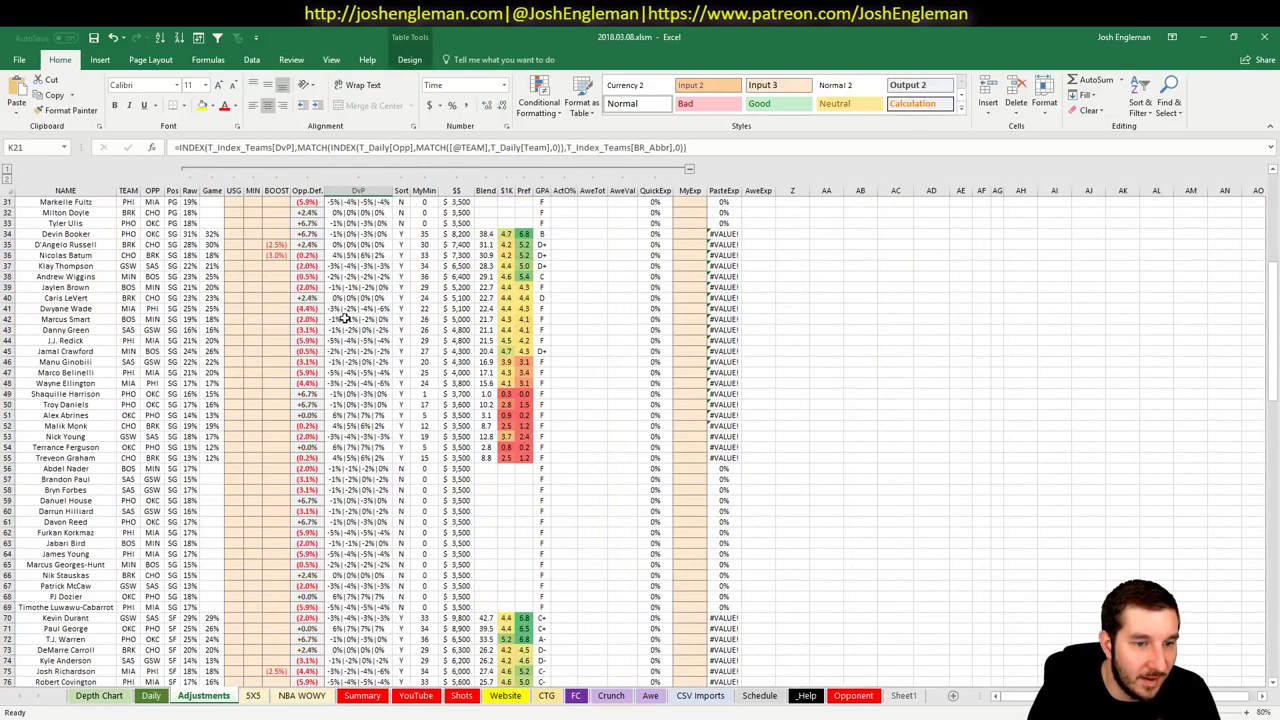
pyautogui.click(271, 373)
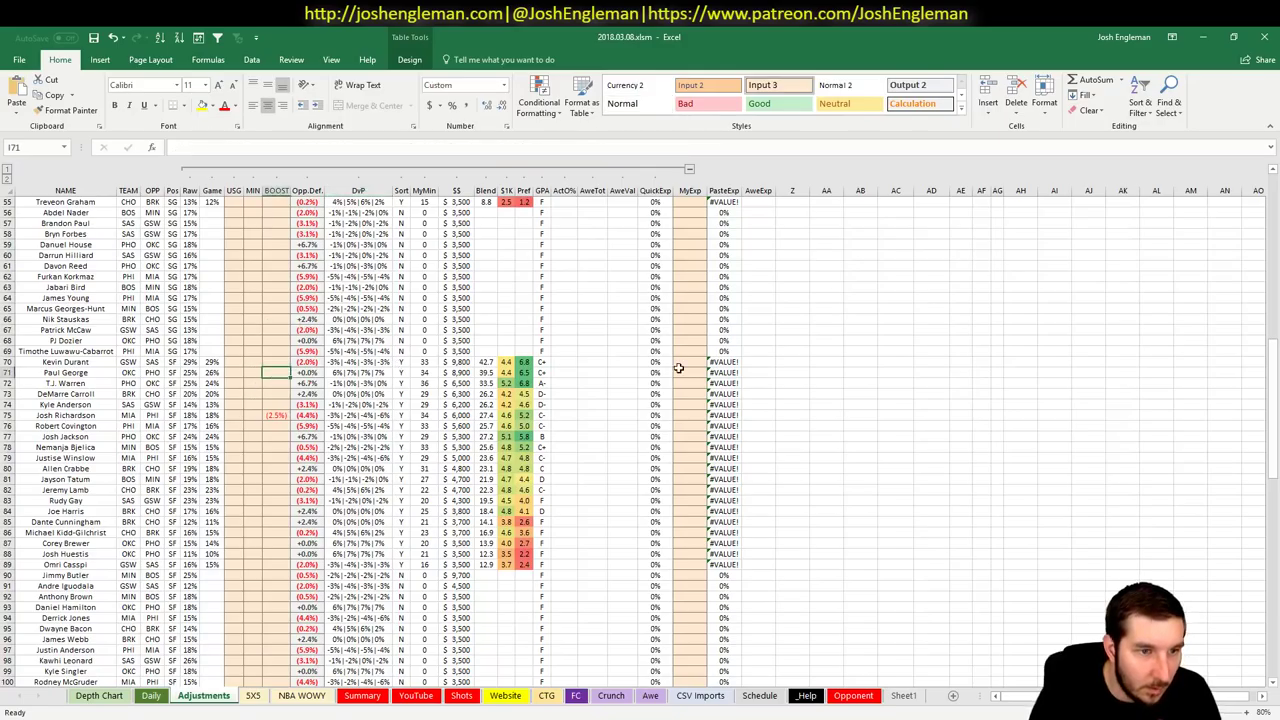
pyautogui.write('.03')
pyautogui.press('Return')
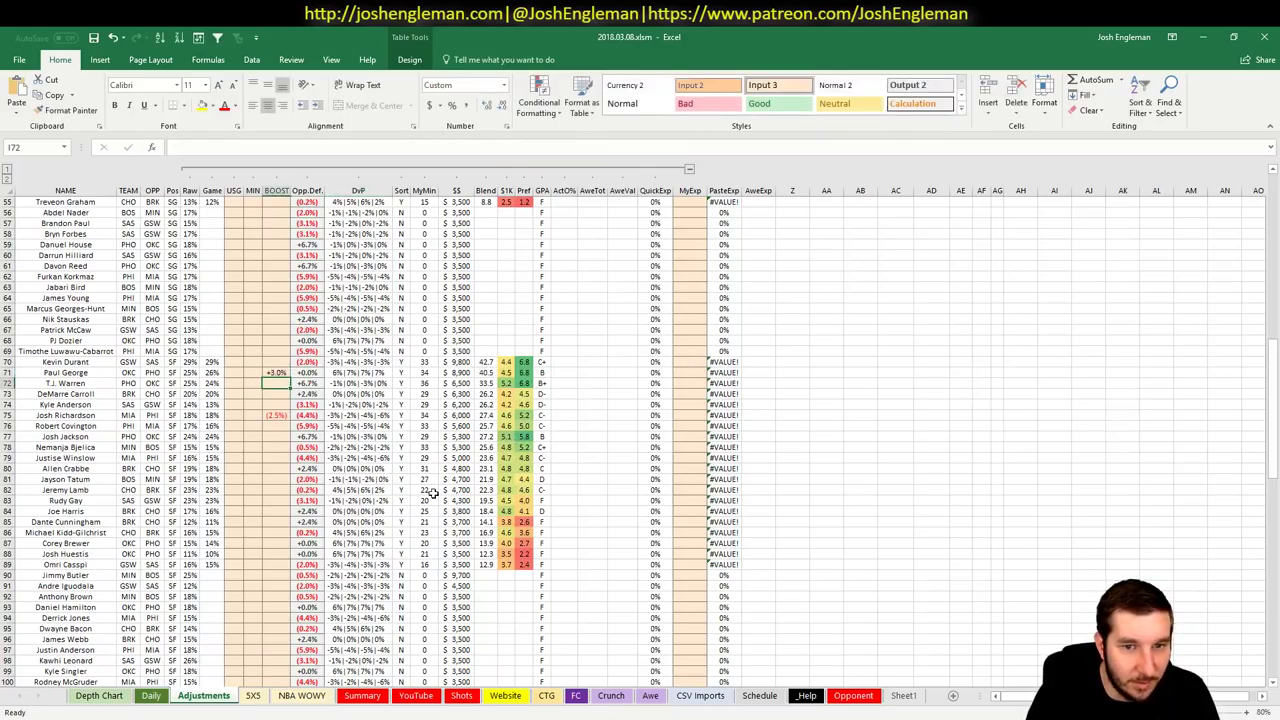
# - Return to the YouTube sheet and filter the recent game log pivot table to team OKC
pyautogui.click(370, 700)
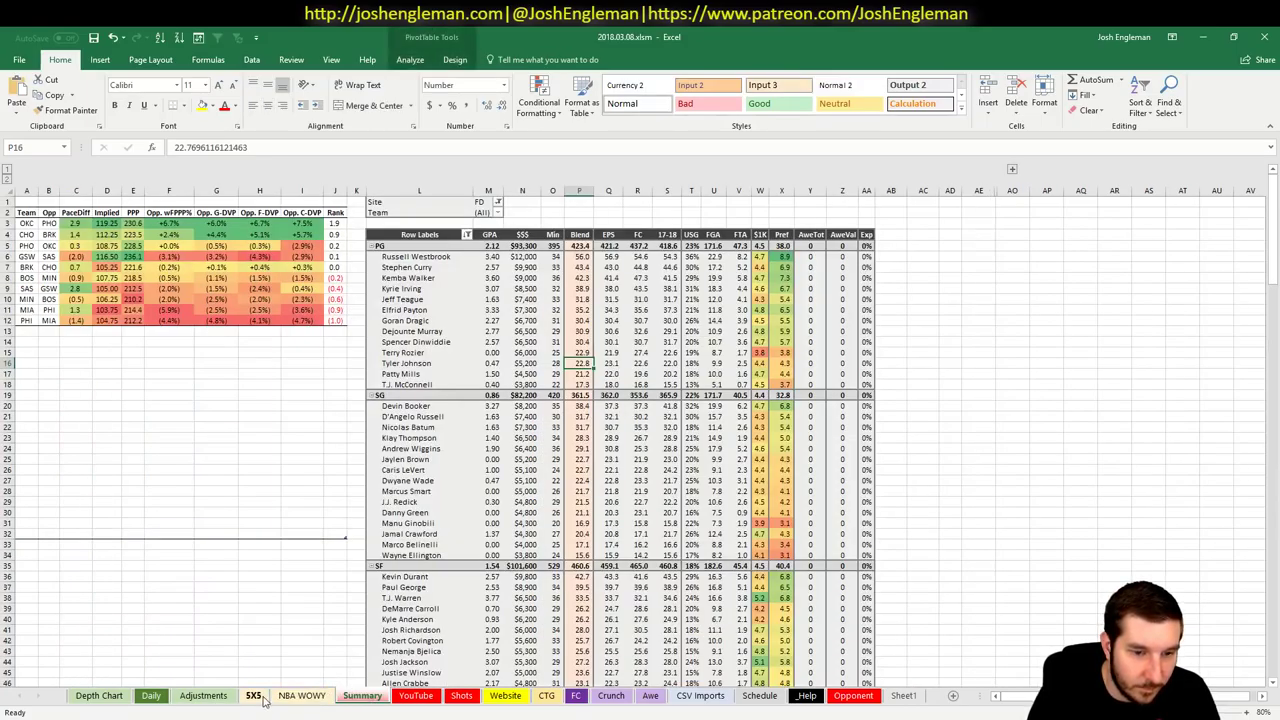
pyautogui.click(312, 697)
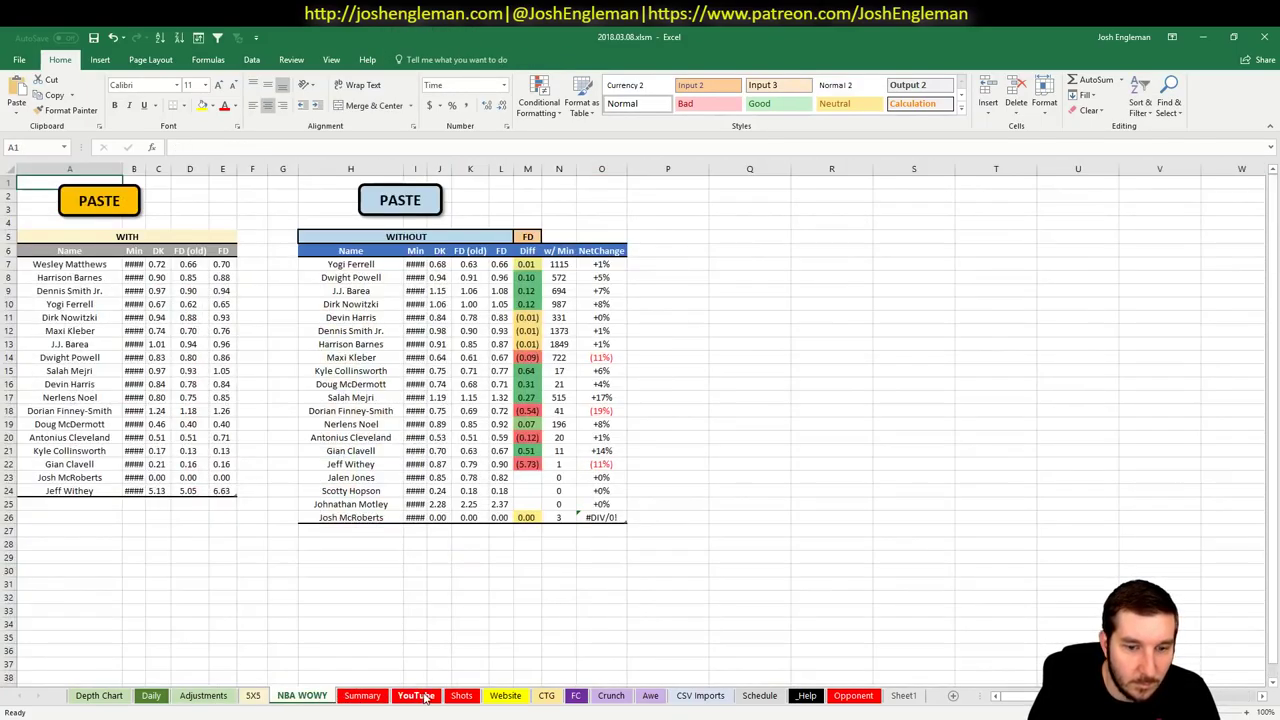
pyautogui.click(418, 697)
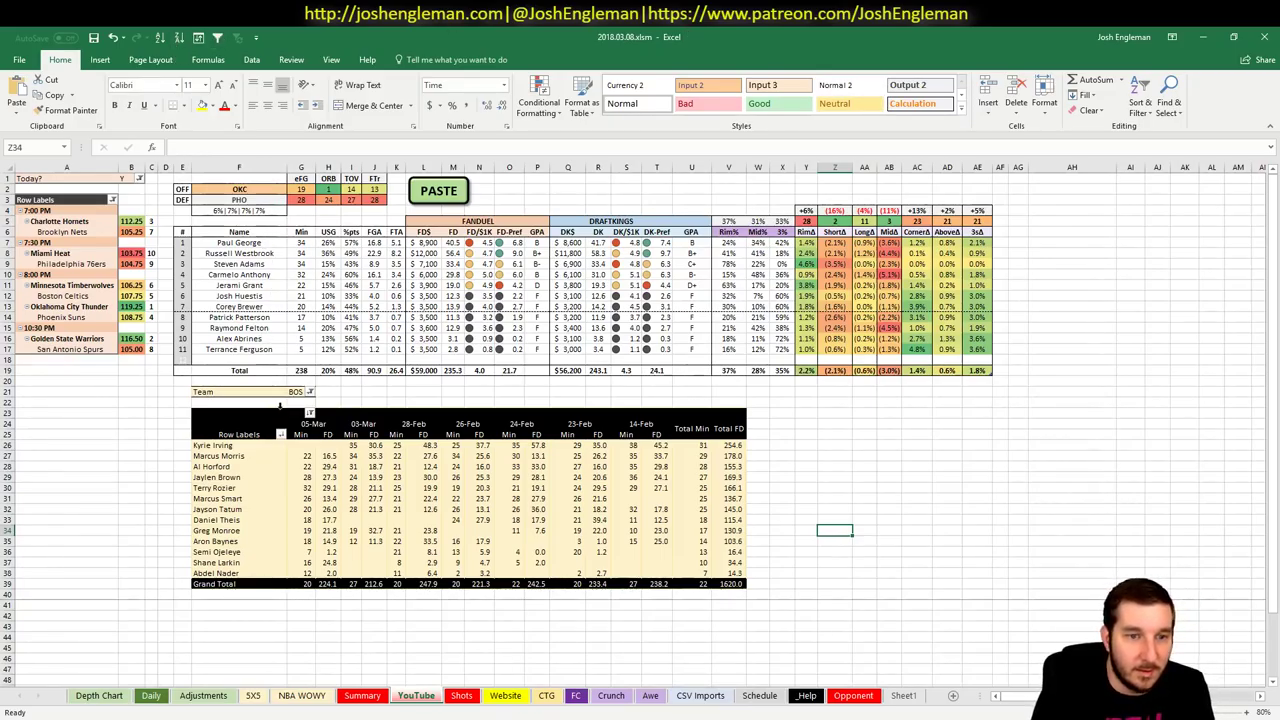
pyautogui.click(293, 390)
pyautogui.write('OKC')
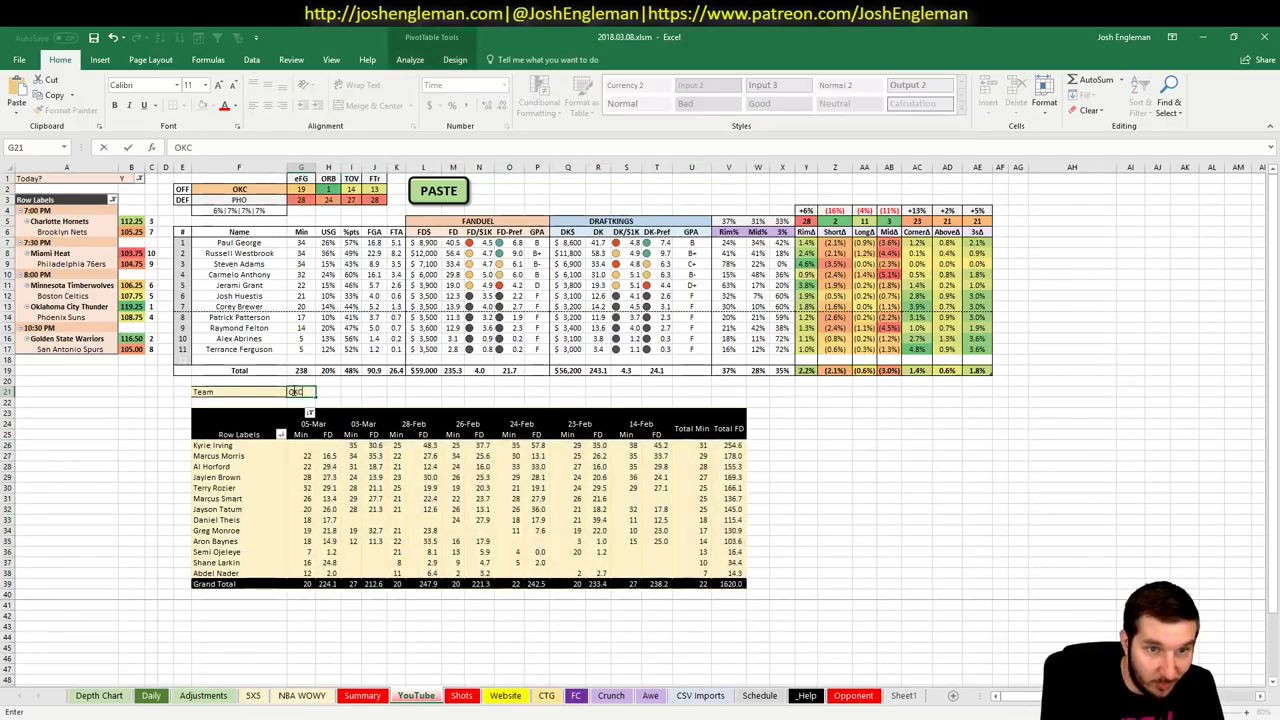
pyautogui.press('Return')
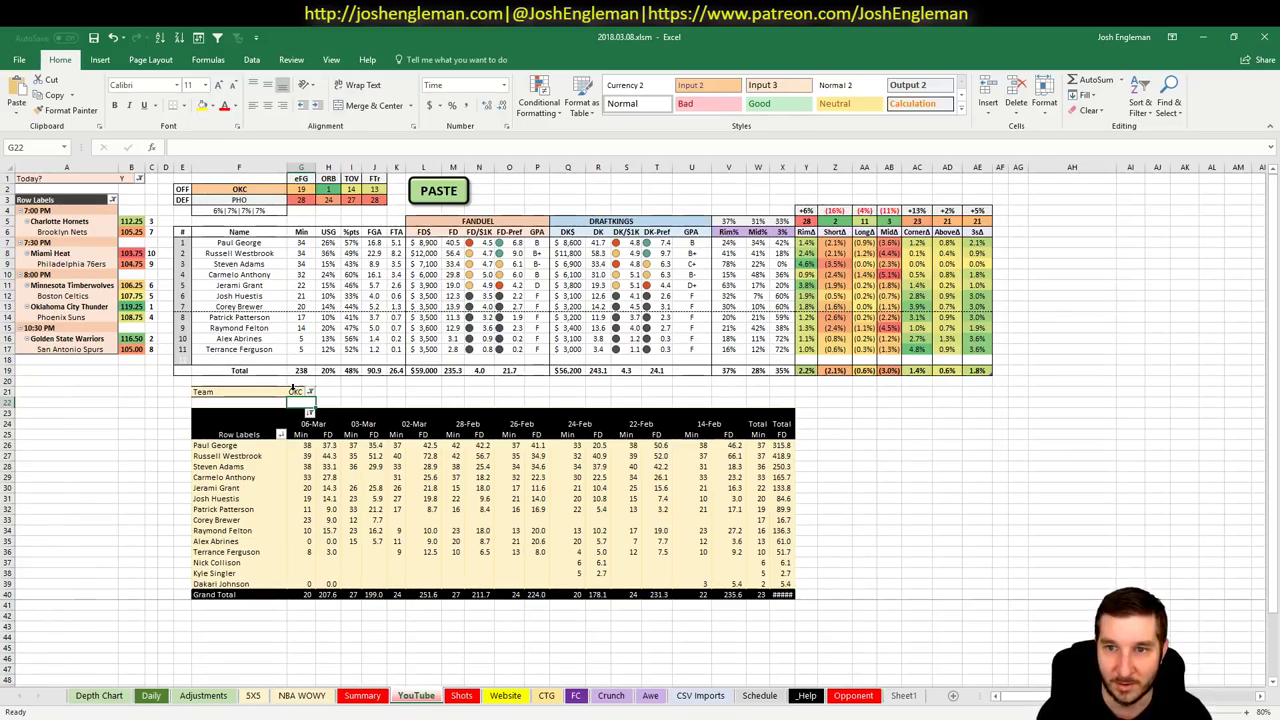
# - Set the offensive team of the matchup table on the YouTube sheet to PHO
pyautogui.click(258, 188)
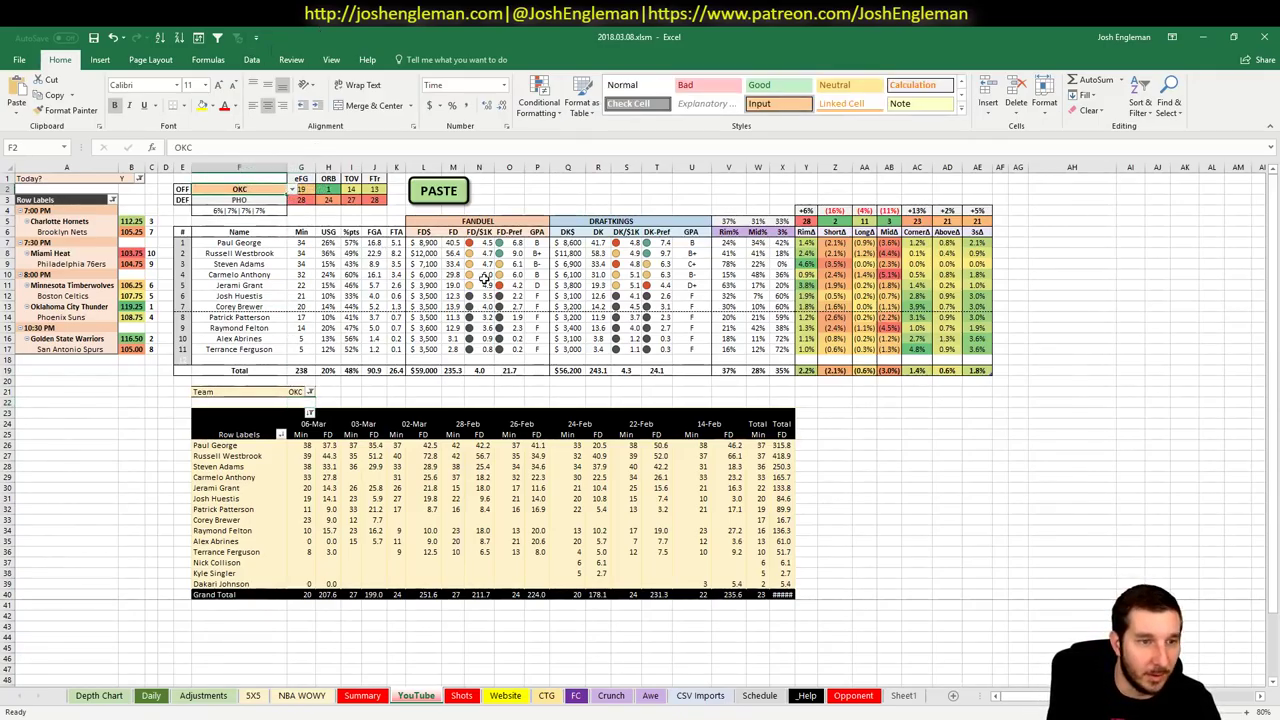
pyautogui.write('PHO')
pyautogui.press('Return')
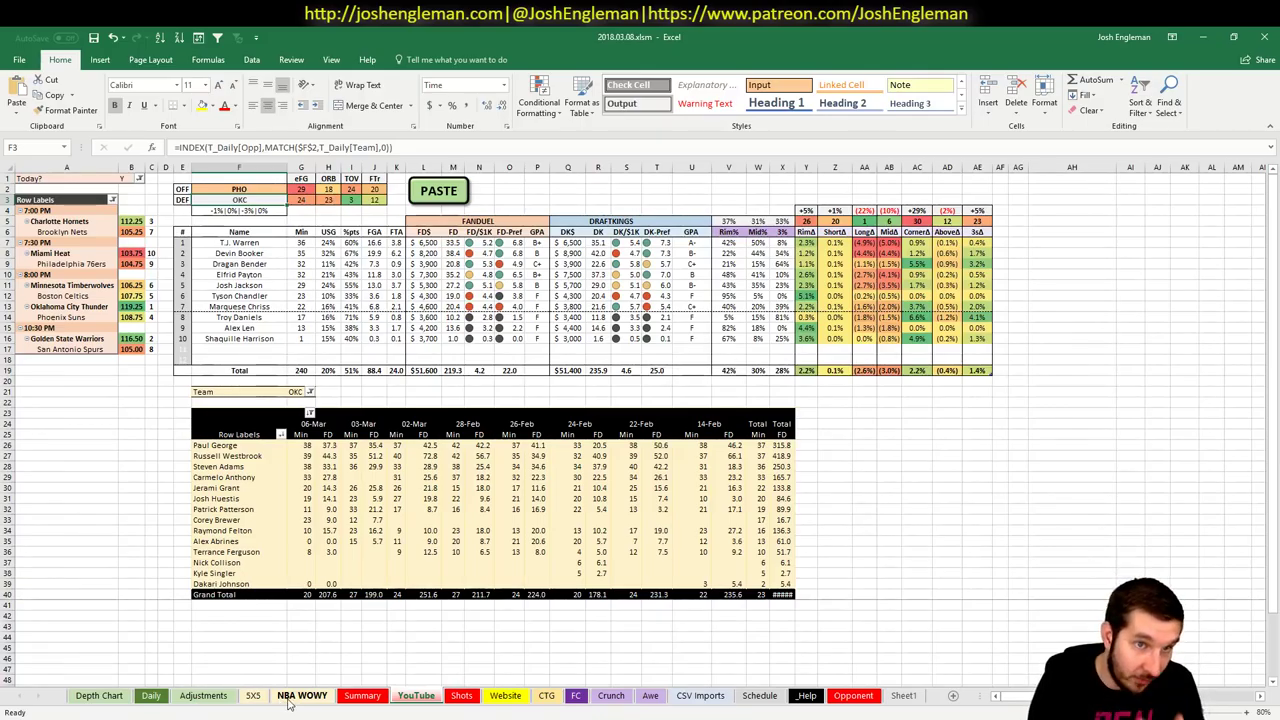
# - Review the ratings of Elfrid Payton and Devin Booker on the 5X5 sheet, including Booker's Big and Mst values
pyautogui.click(253, 695)
pyautogui.scroll(2, 626, 451)
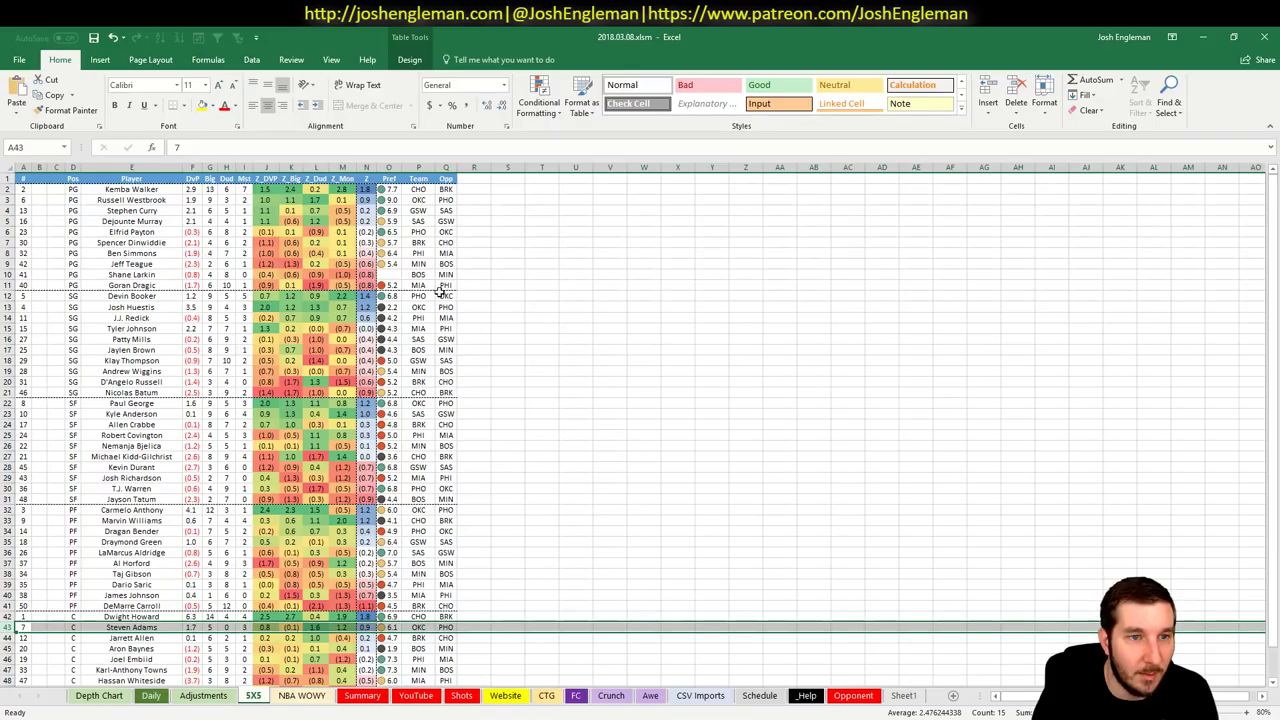
pyautogui.click(6, 232)
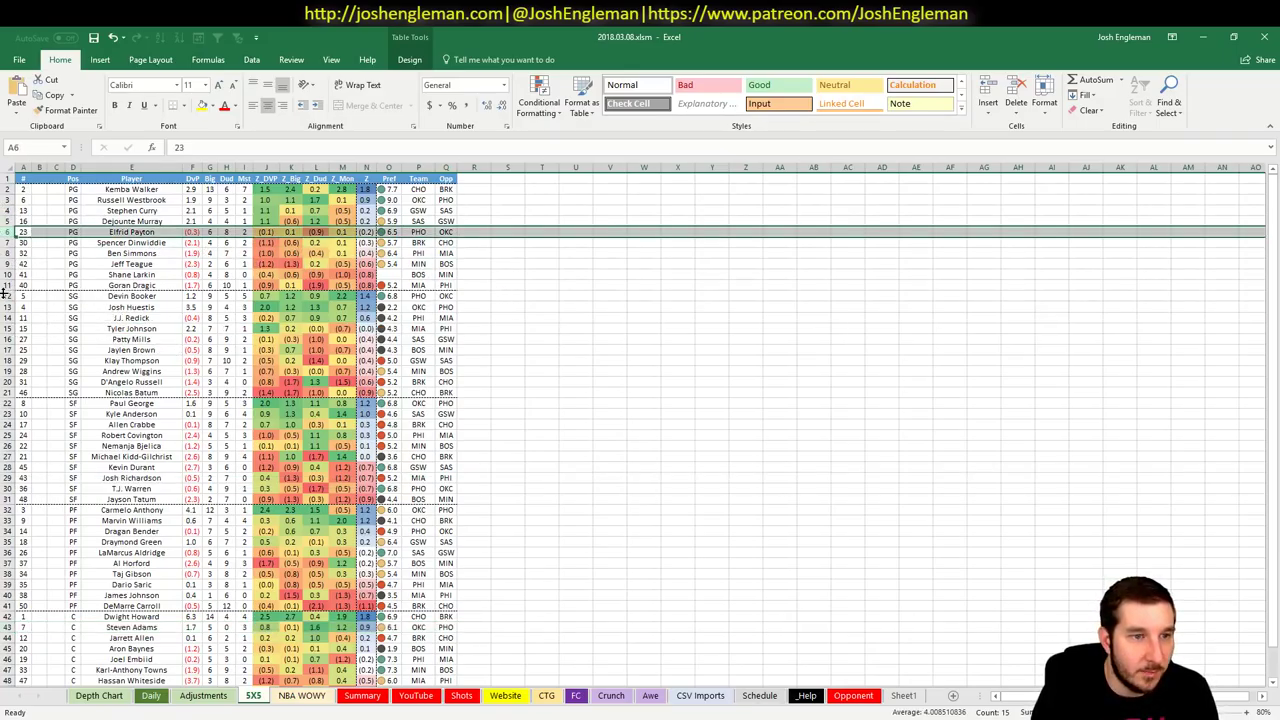
pyautogui.click(6, 296)
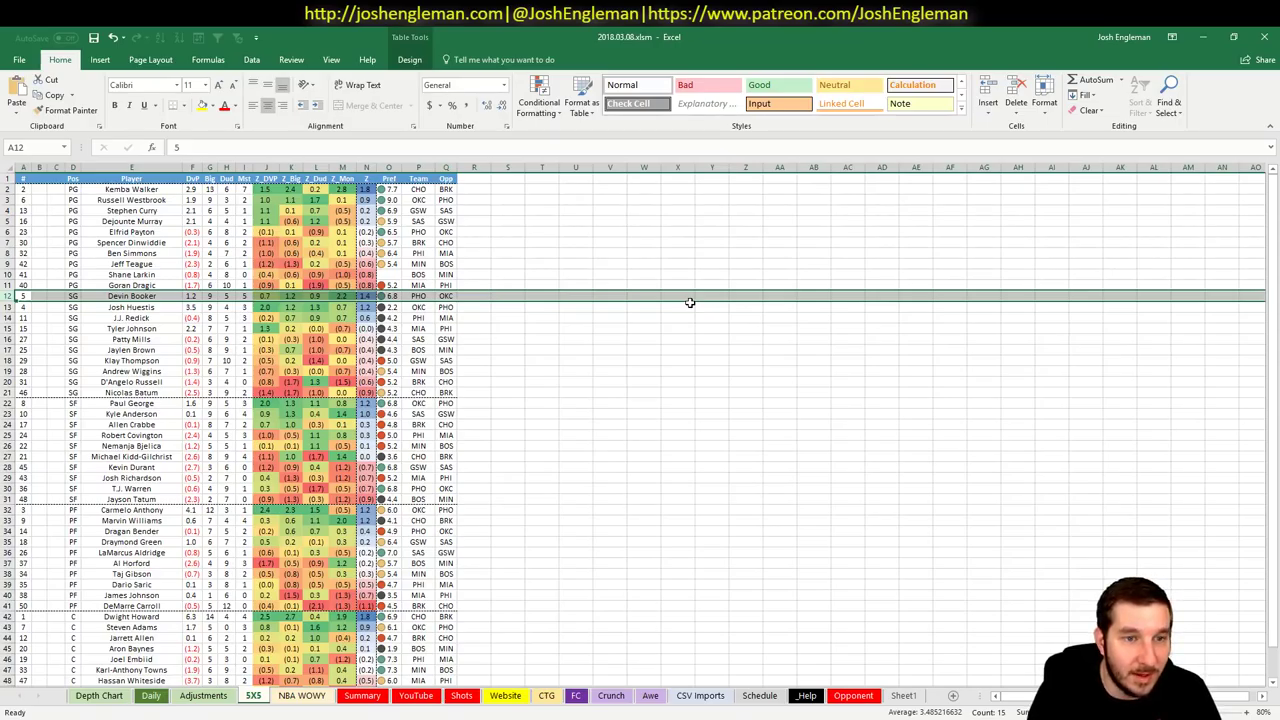
pyautogui.click(208, 296)
pyautogui.click(242, 296)
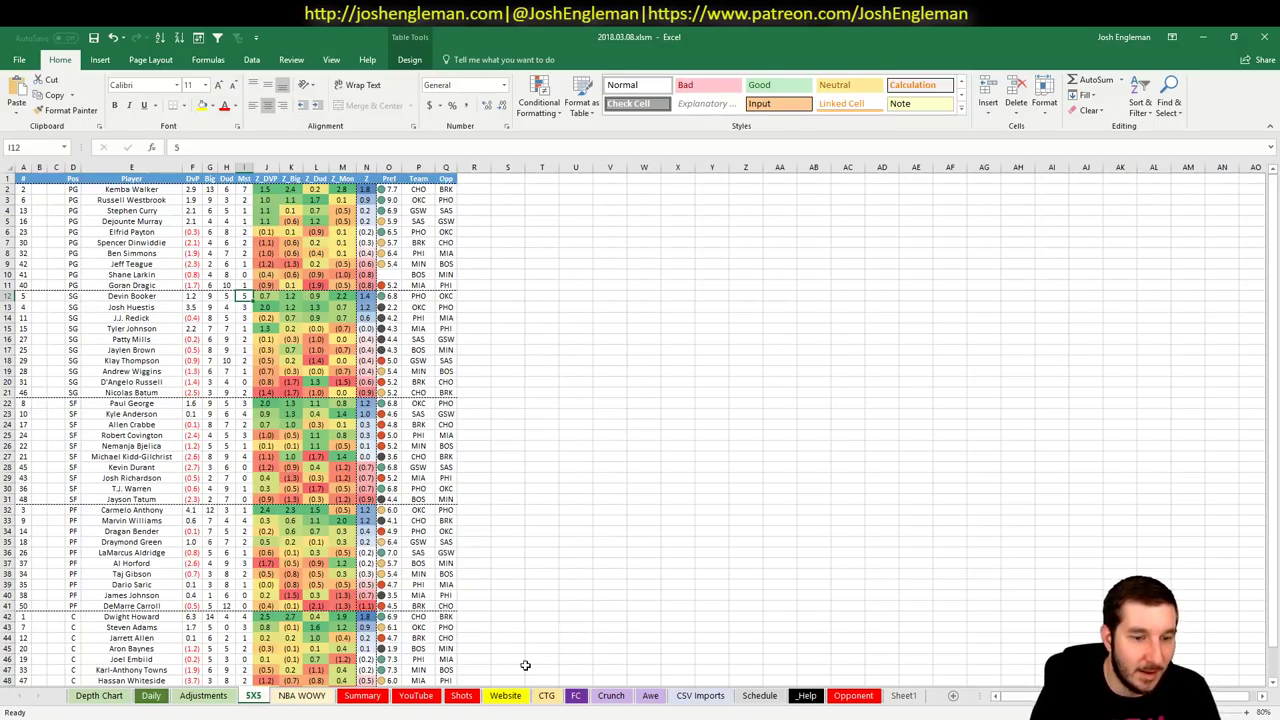
# - Review the 5X5 ratings of Dragan Bender and Tyson Chandler
pyautogui.scroll(-1, 350, 475)
pyautogui.scroll(-5, 350, 475)
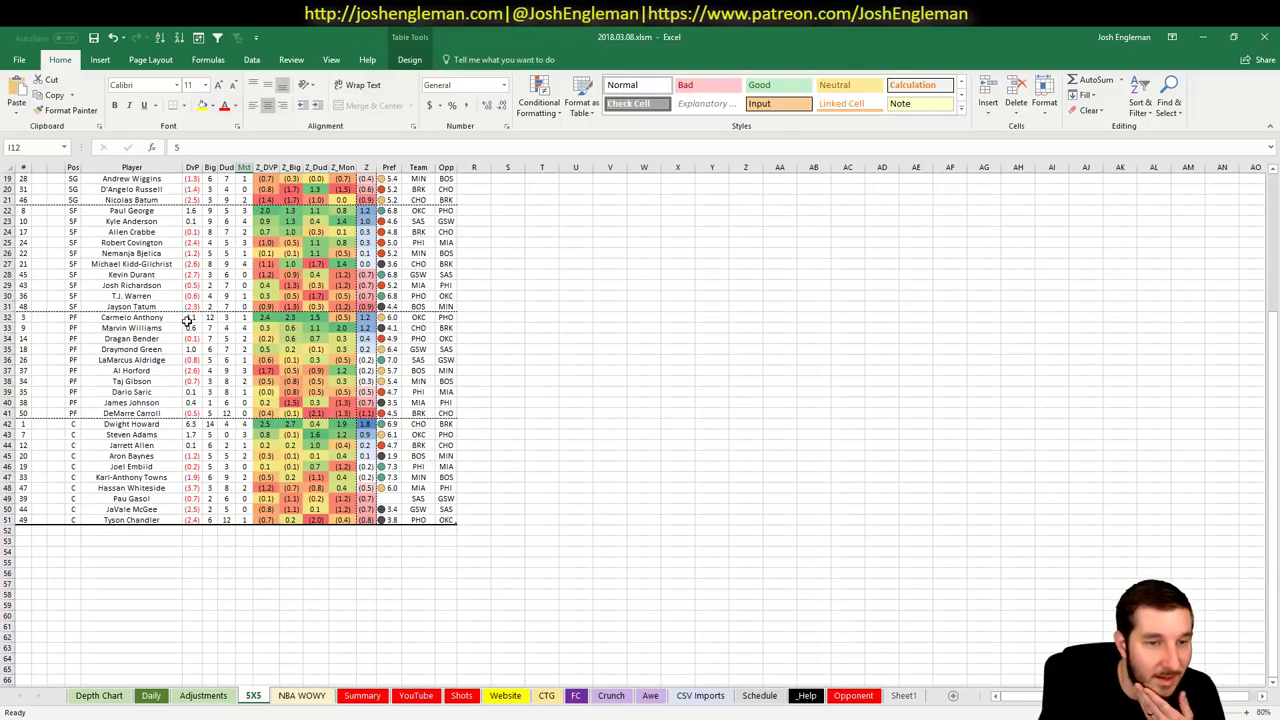
pyautogui.click(211, 338)
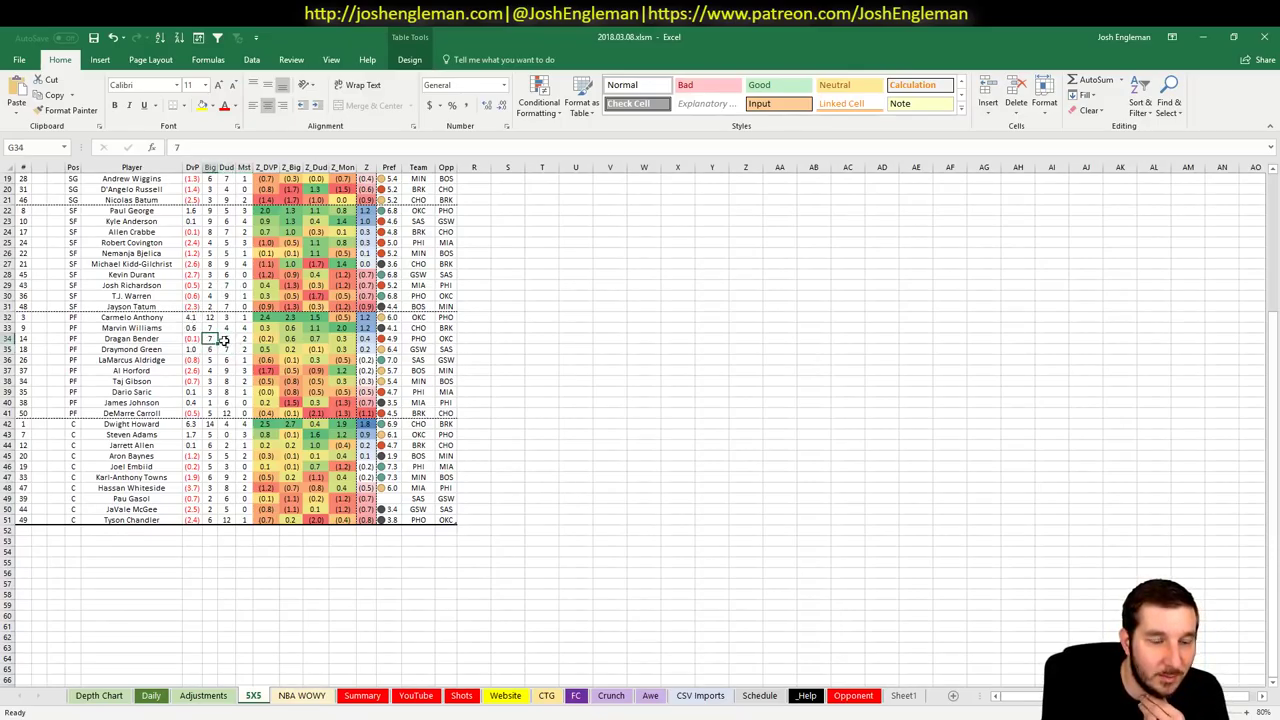
pyautogui.click(249, 340)
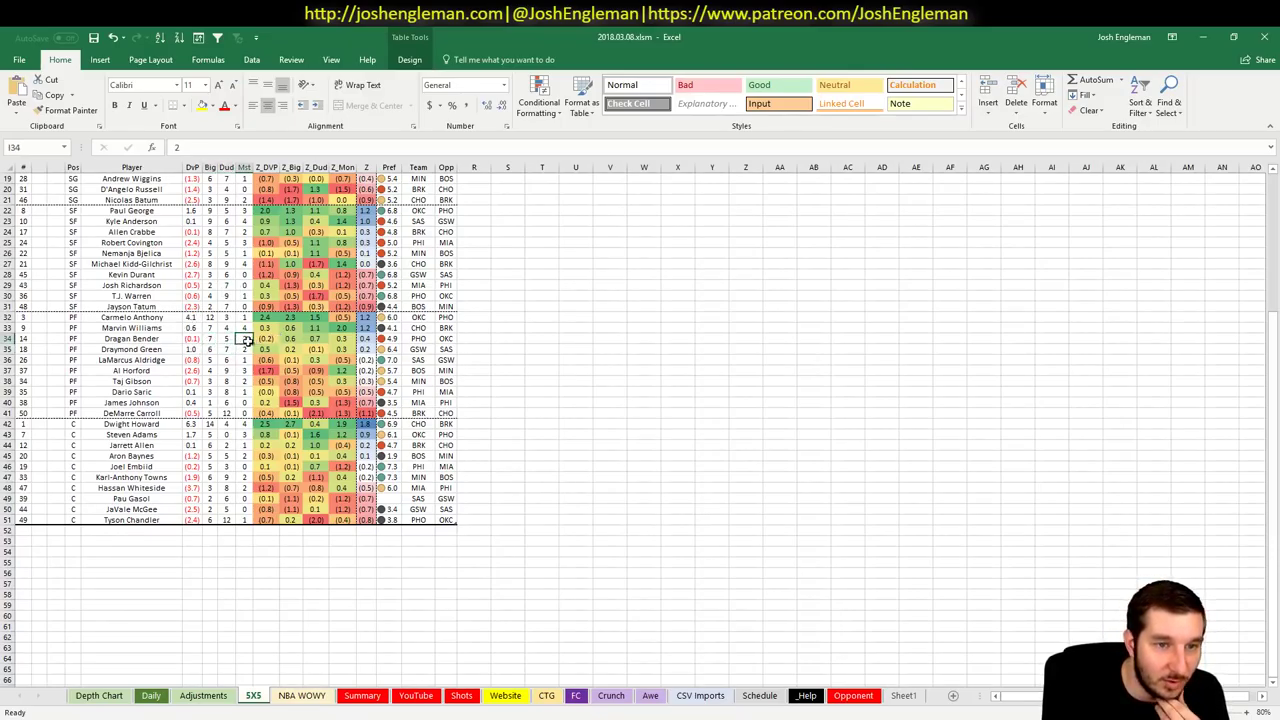
pyautogui.scroll(-1, 161, 333)
pyautogui.scroll(-5, 161, 333)
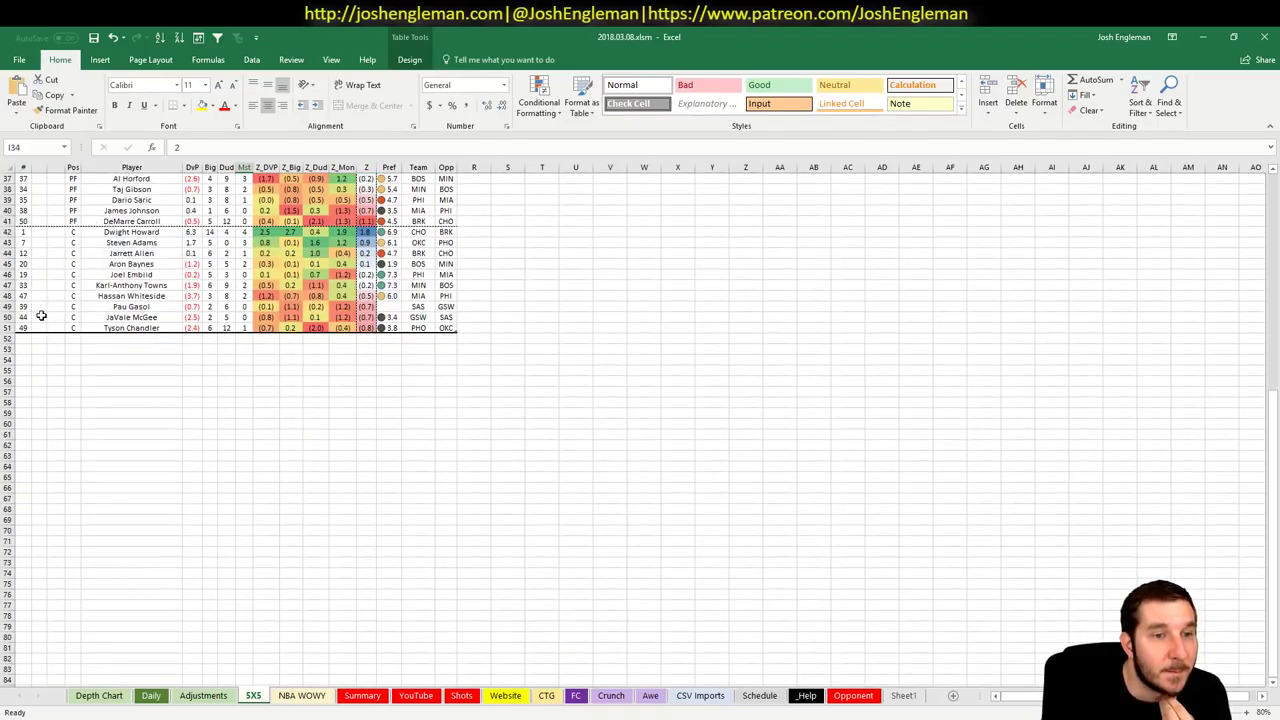
pyautogui.moveTo(40, 328); pyautogui.dragTo(440, 326)
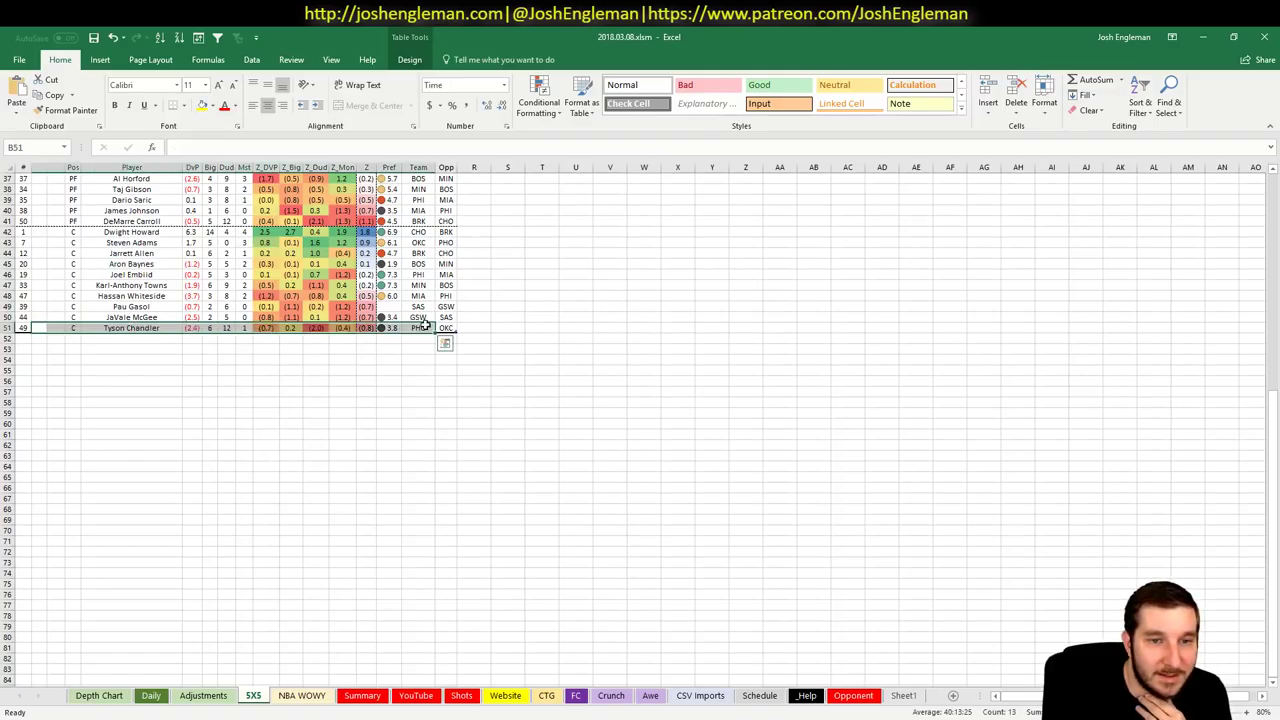
pyautogui.click(165, 347)
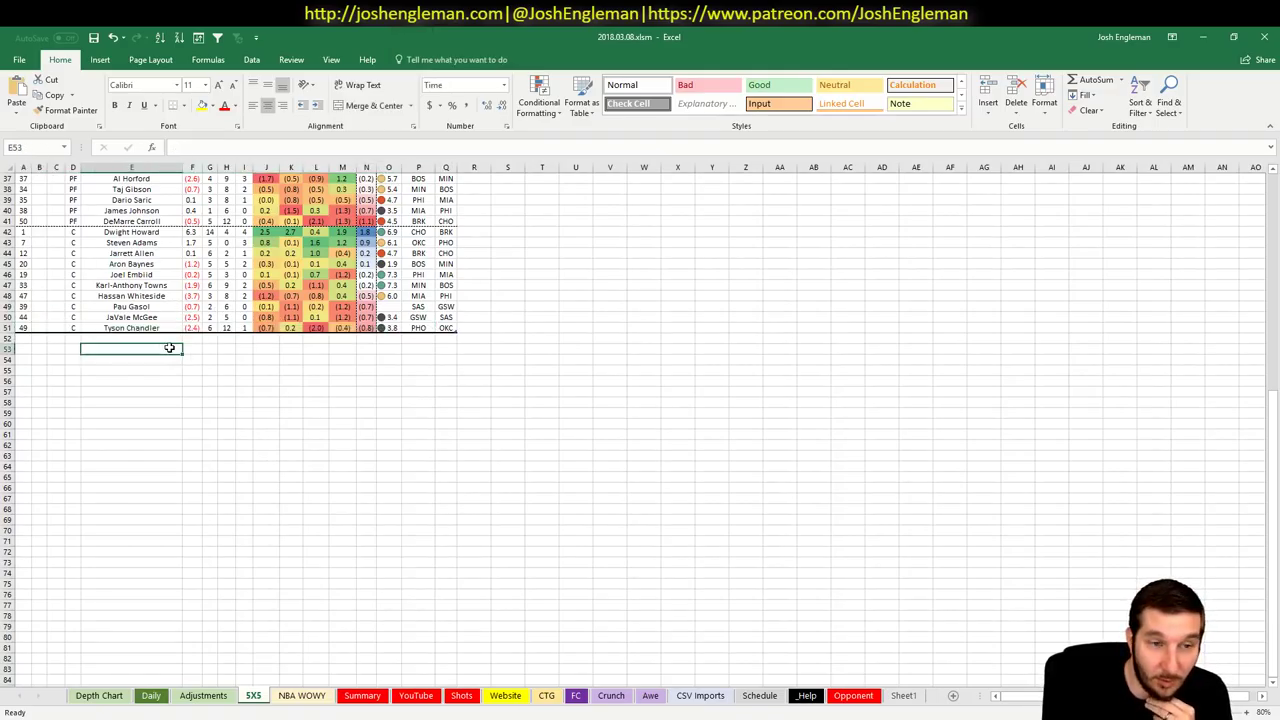
# - Set Devin Booker's BOOST to 3% on the Adjustments sheet
pyautogui.click(218, 696)
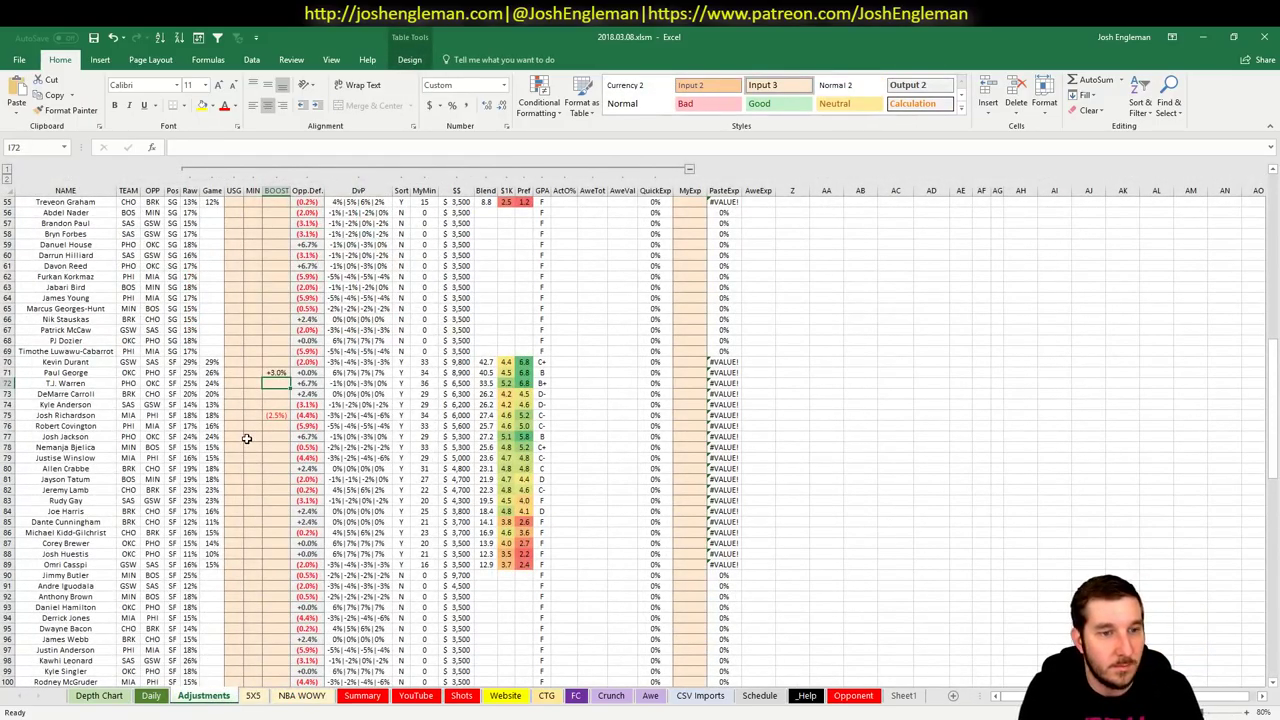
pyautogui.scroll(15, 269, 454)
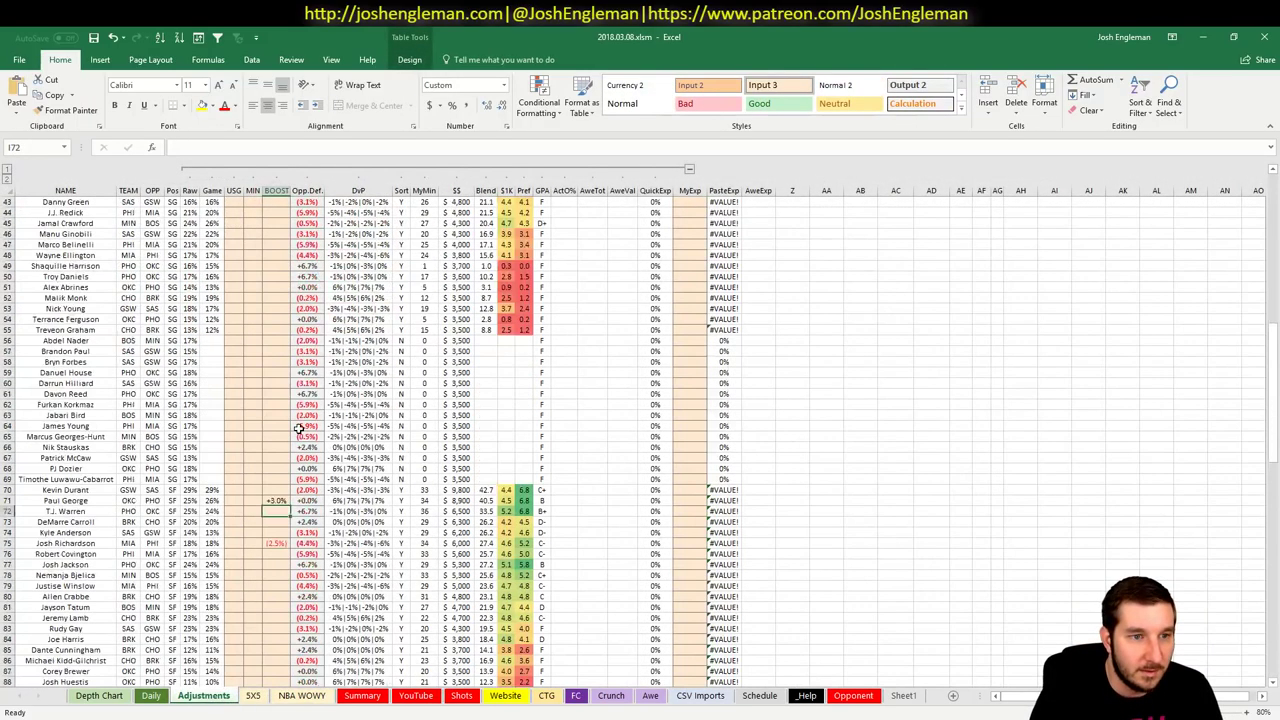
pyautogui.click(271, 457)
pyautogui.write('3%')
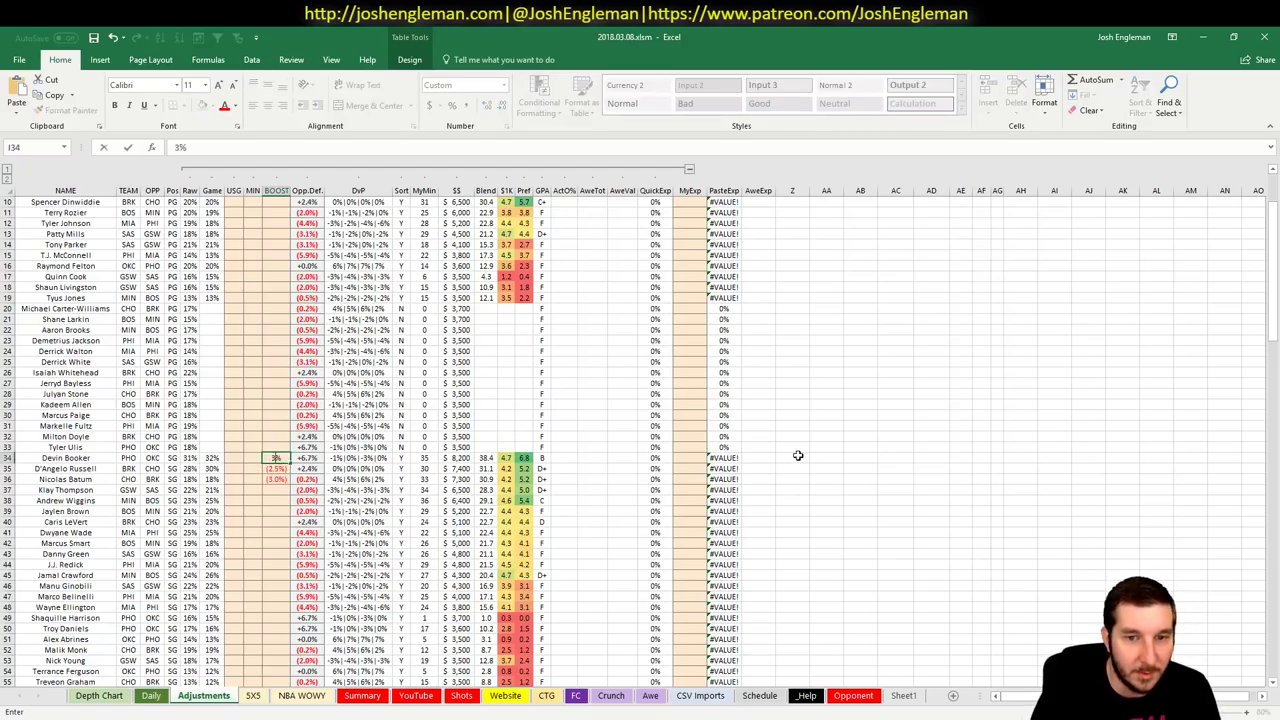
pyautogui.press('Return')
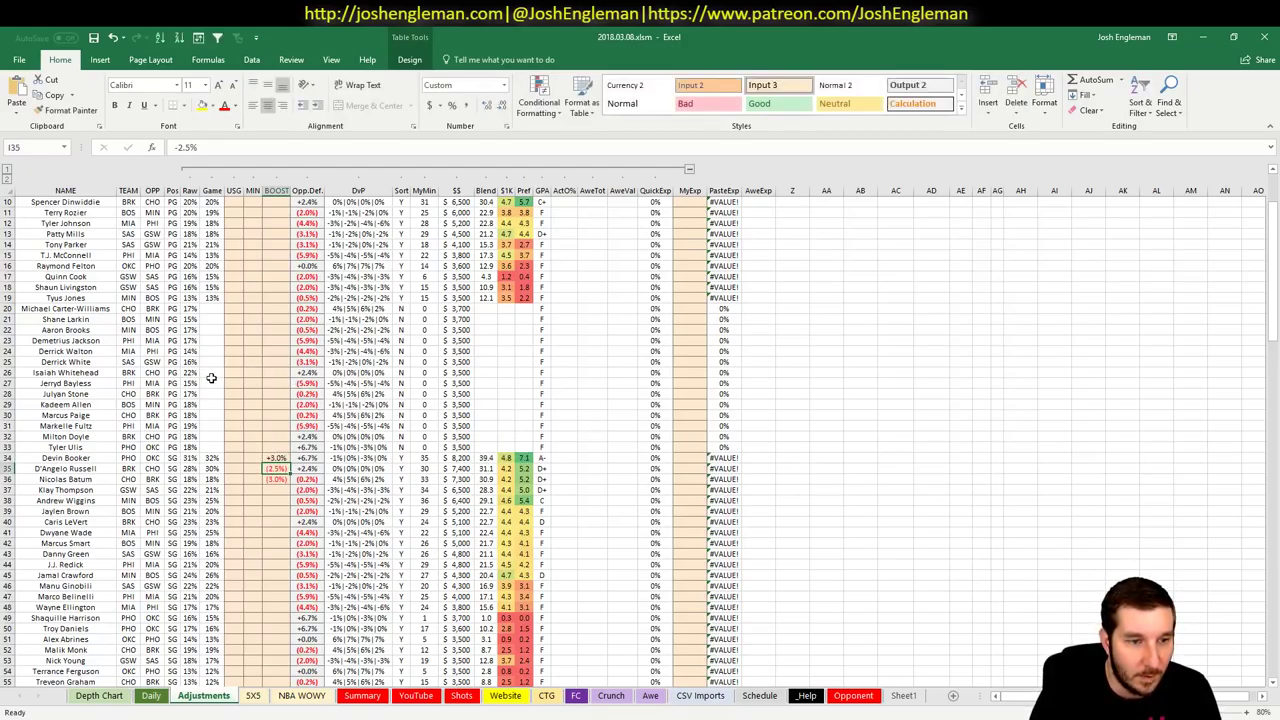
# - Recheck the player ratings on the 5X5 sheet and set T.J. Warren's BOOST to -2.5% on the Adjustments sheet
pyautogui.scroll(-14, 211, 378)
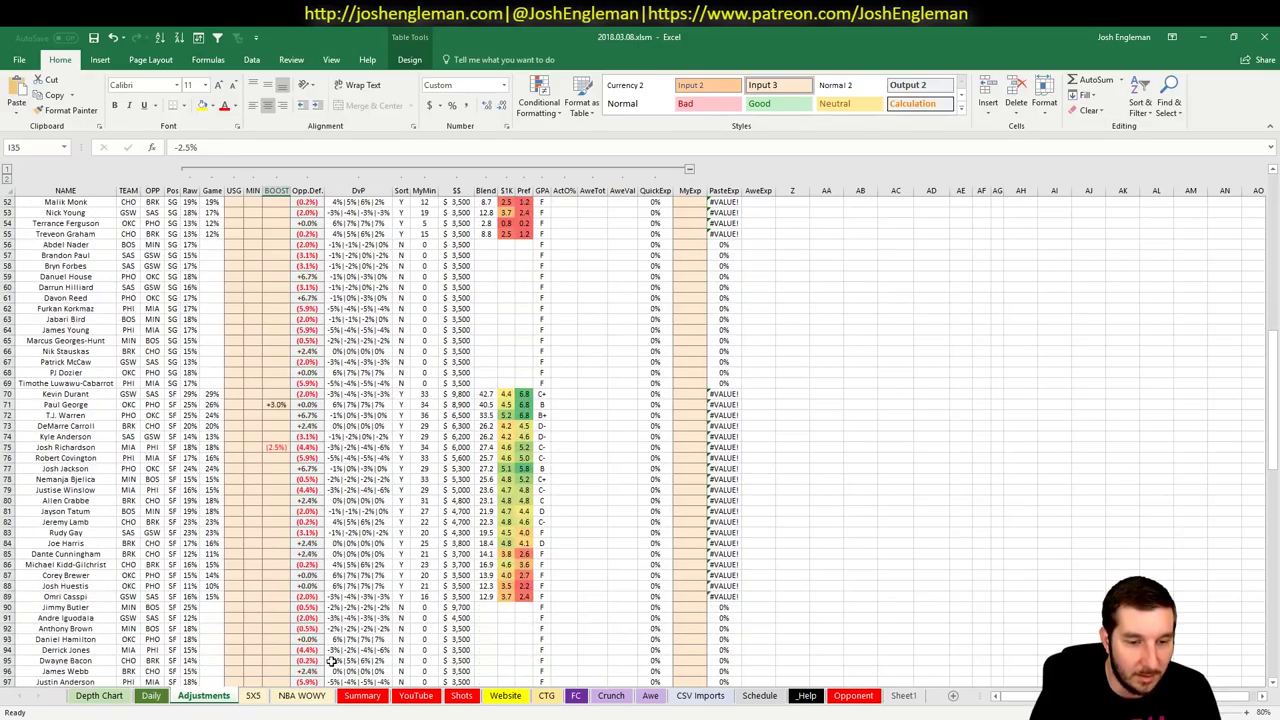
pyautogui.click(253, 695)
pyautogui.scroll(10, 280, 480)
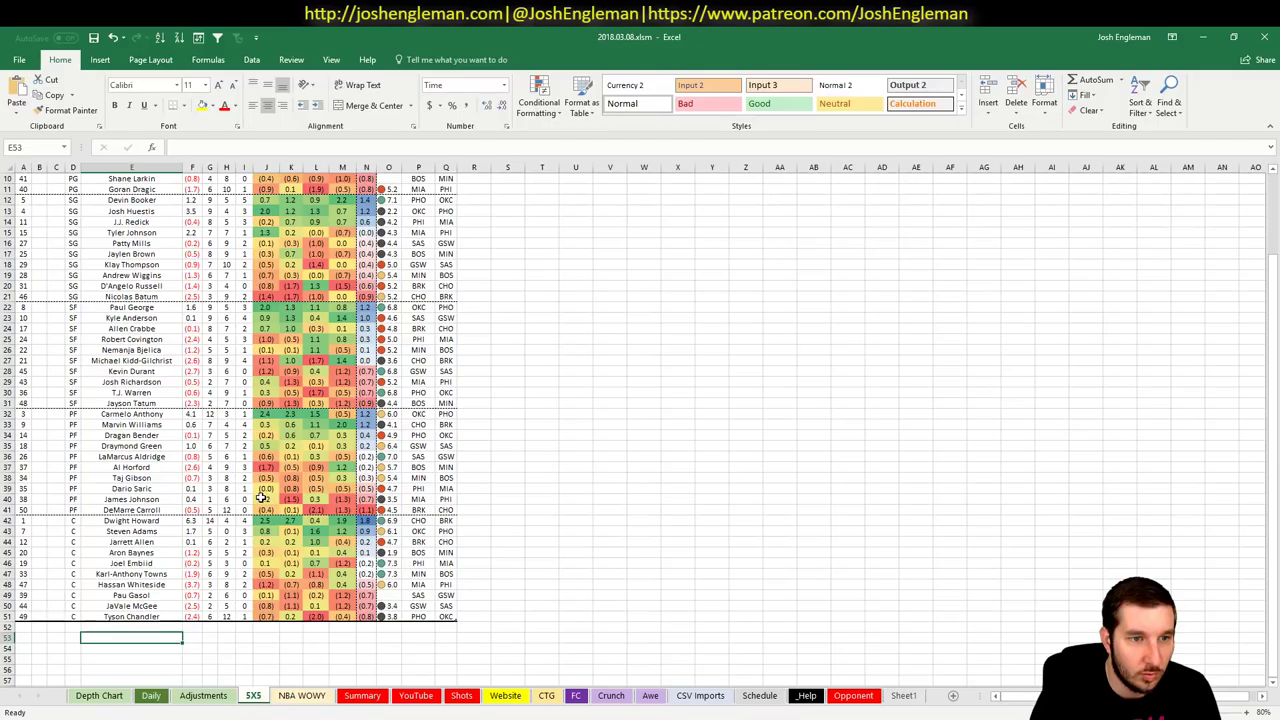
pyautogui.scroll(3, 261, 497)
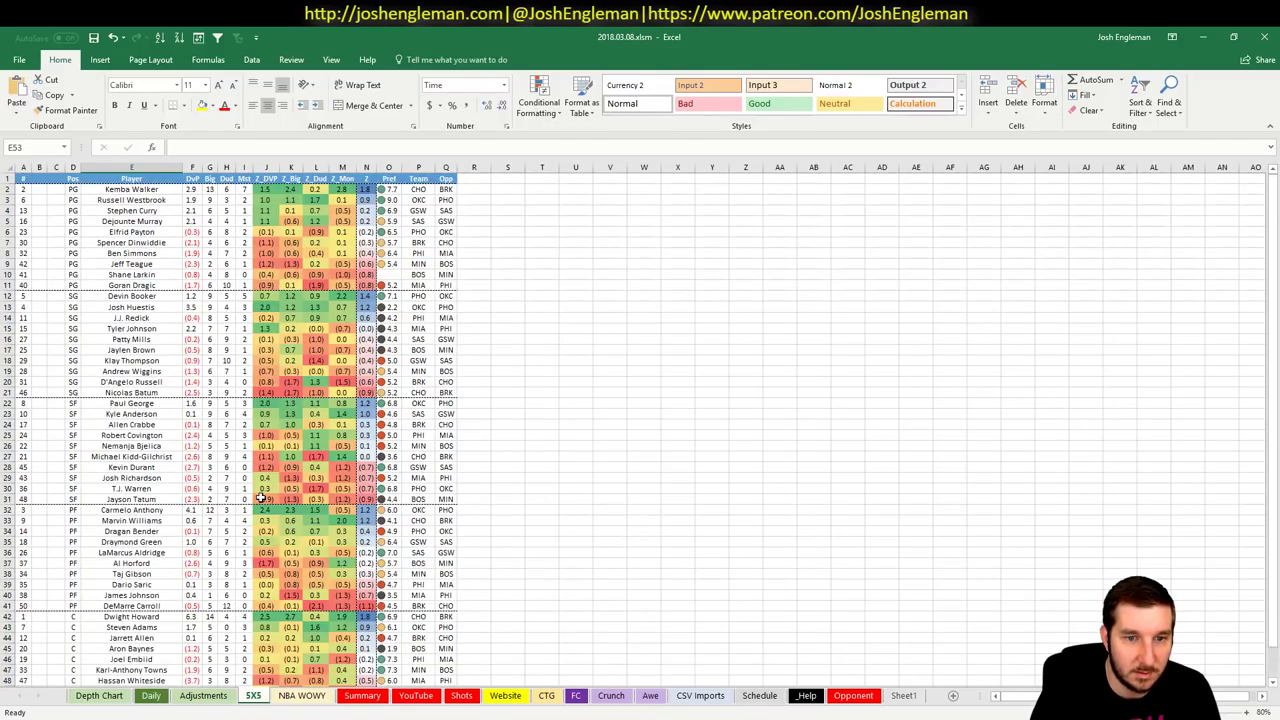
pyautogui.scroll(-2, 261, 497)
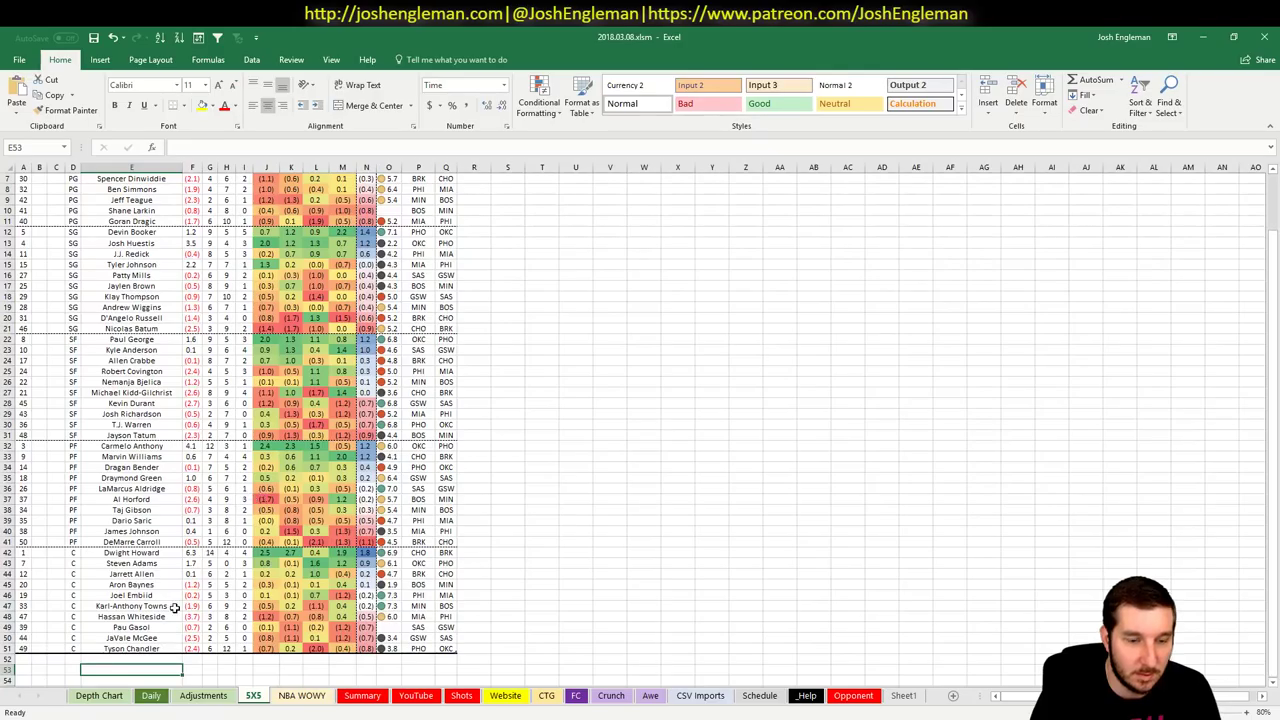
pyautogui.click(203, 695)
pyautogui.scroll(-10, 277, 534)
pyautogui.click(280, 383)
pyautogui.write('-2.5')
pyautogui.press('Return')
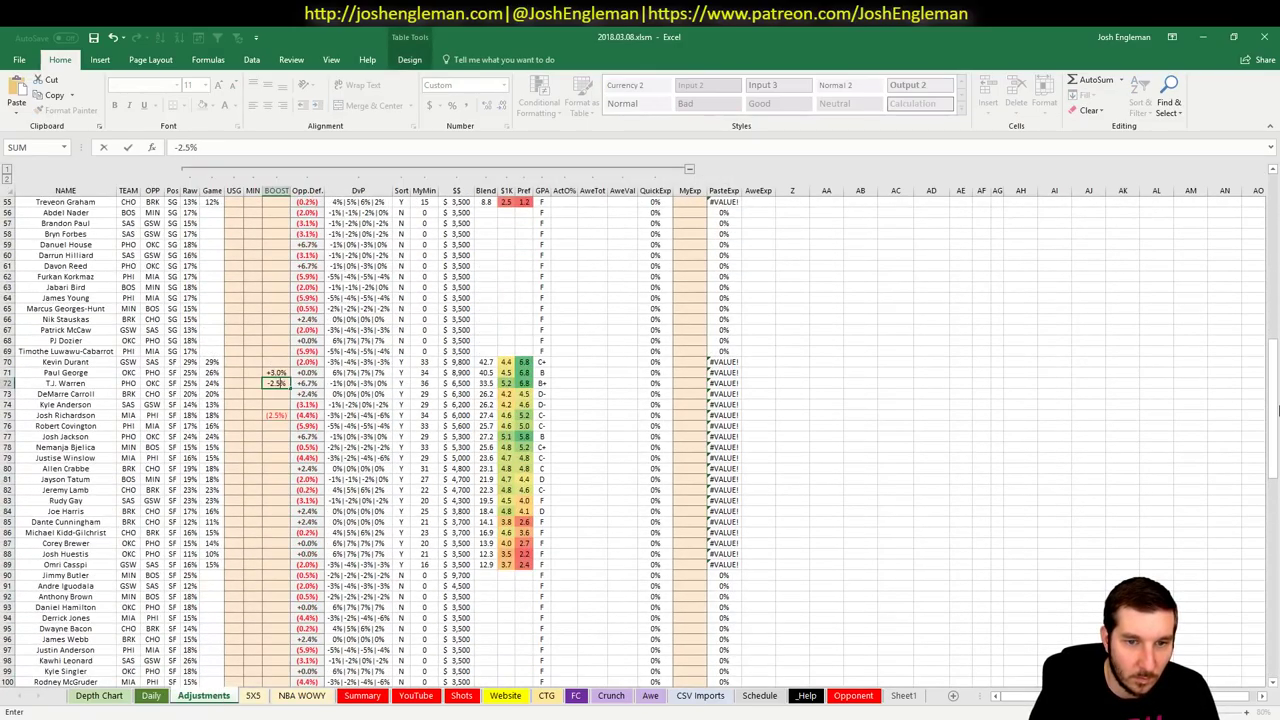
pyautogui.click(280, 382)
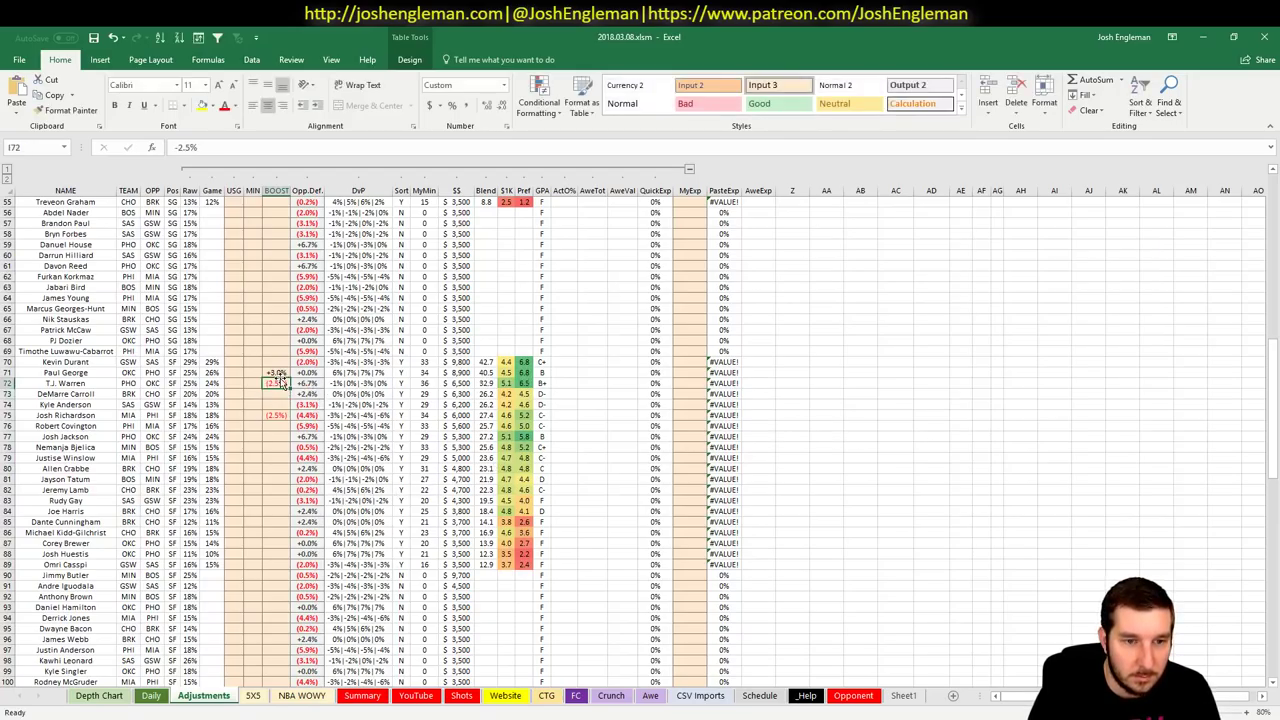
pyautogui.press('Return')
# - Set Dragan Bender's BOOST to 1% on the Adjustments sheet
pyautogui.scroll(-6, 265, 511)
pyautogui.scroll(-6, 265, 511)
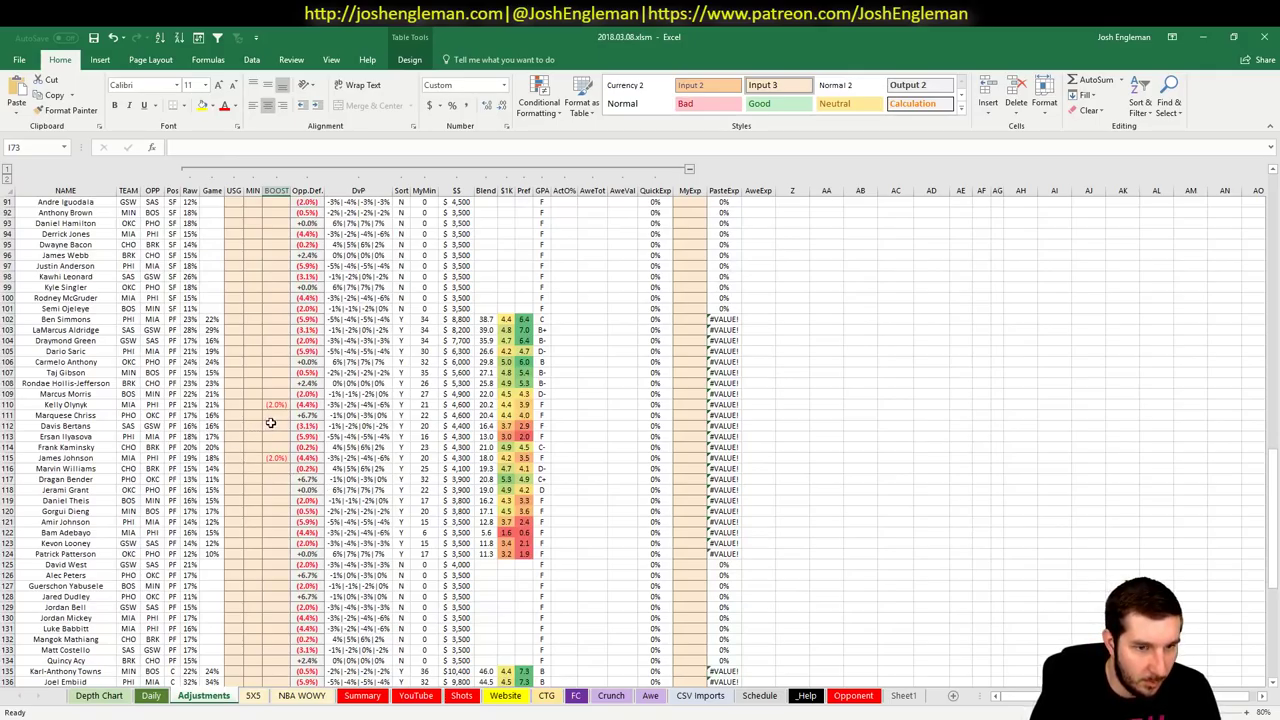
pyautogui.click(274, 479)
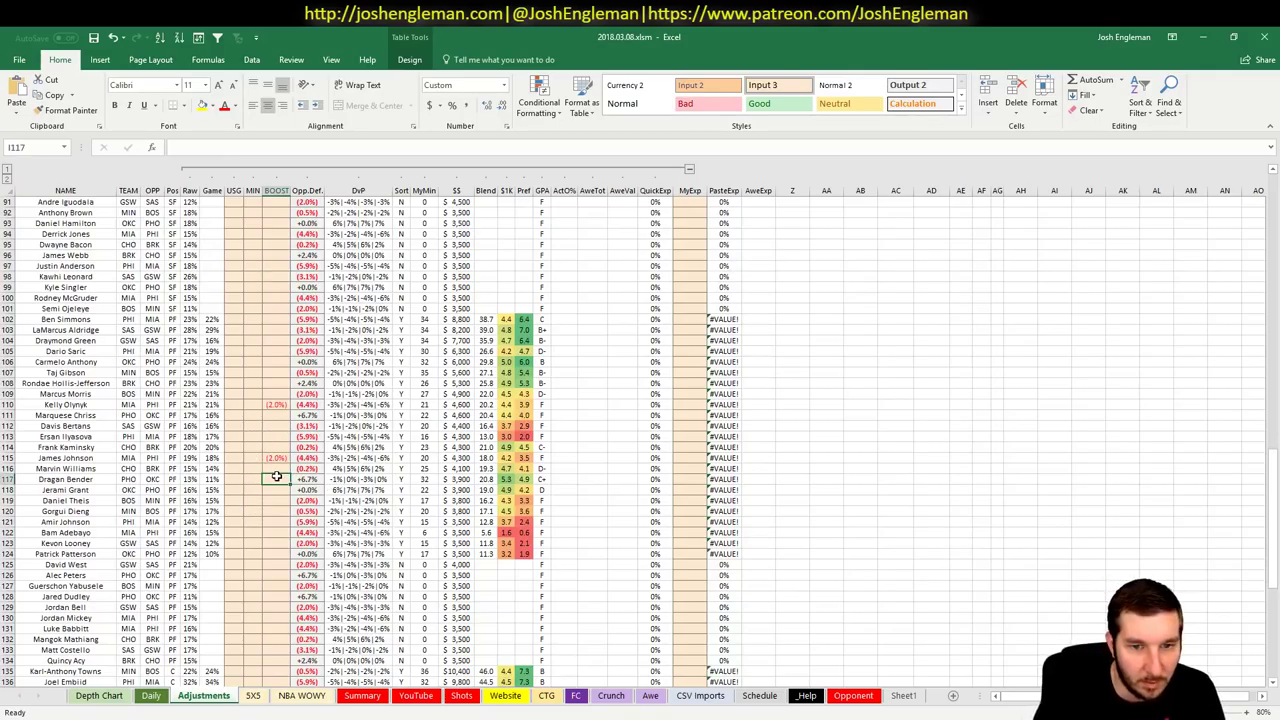
pyautogui.write('1')
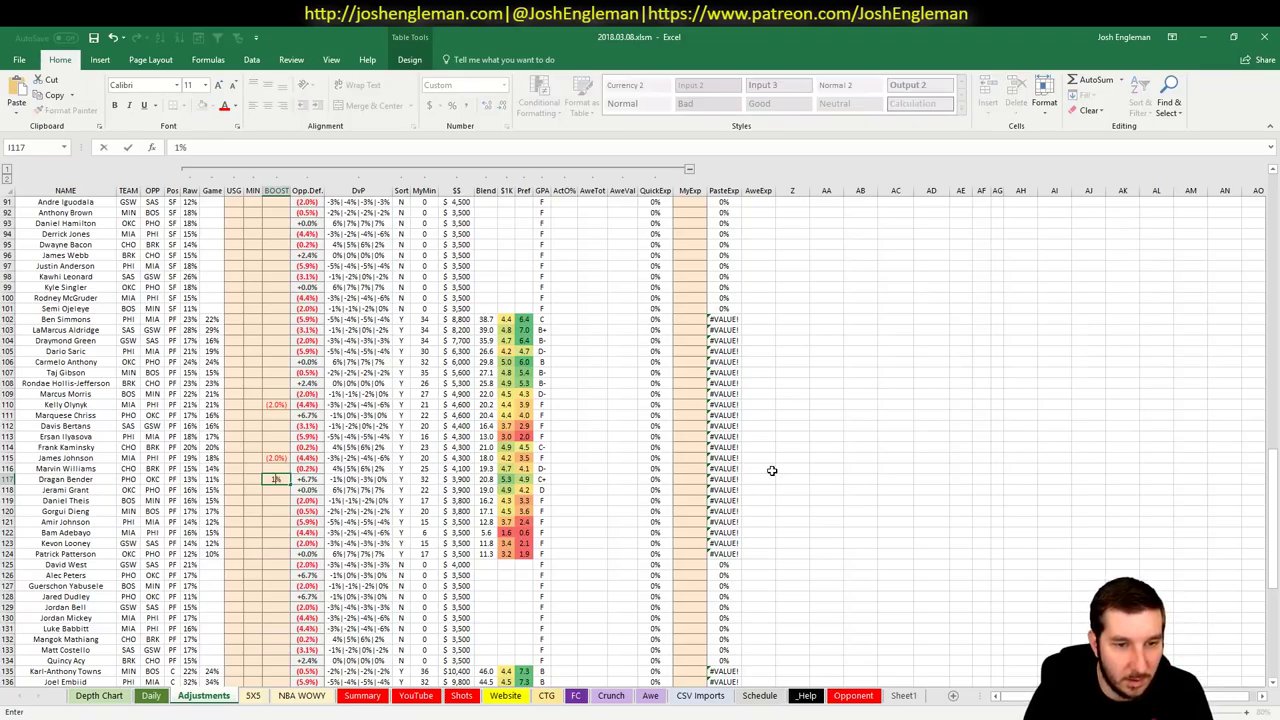
pyautogui.press('Return')
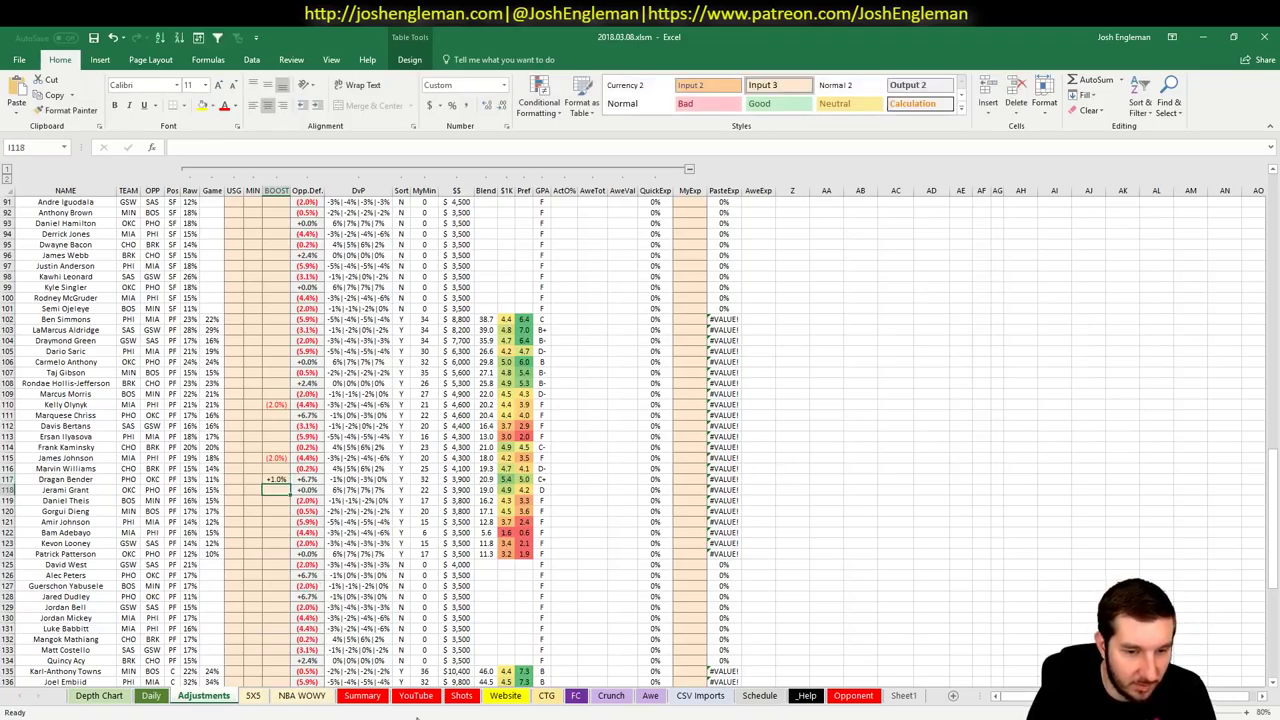
# - Return to the YouTube sheet and auto-fit the width of column U, the DraftKings GPA column
pyautogui.click(416, 695)
pyautogui.click(889, 443)
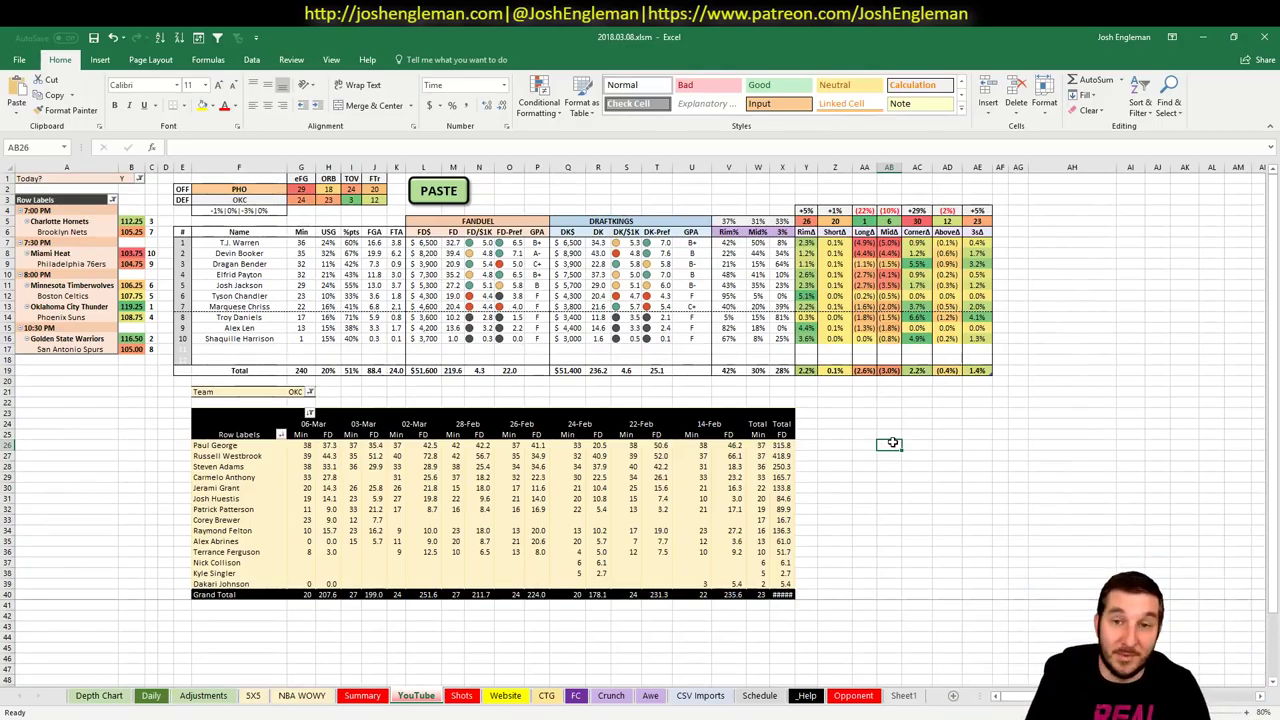
pyautogui.doubleClick(711, 167)
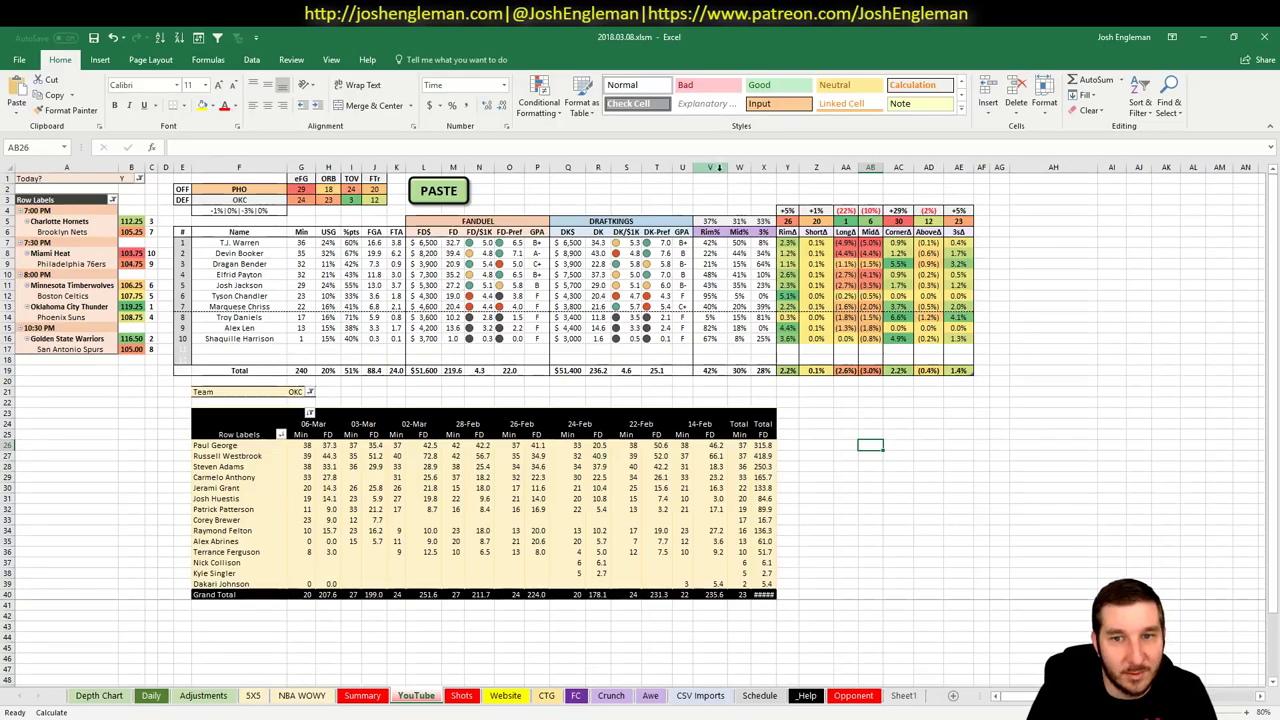
pyautogui.click(930, 488)
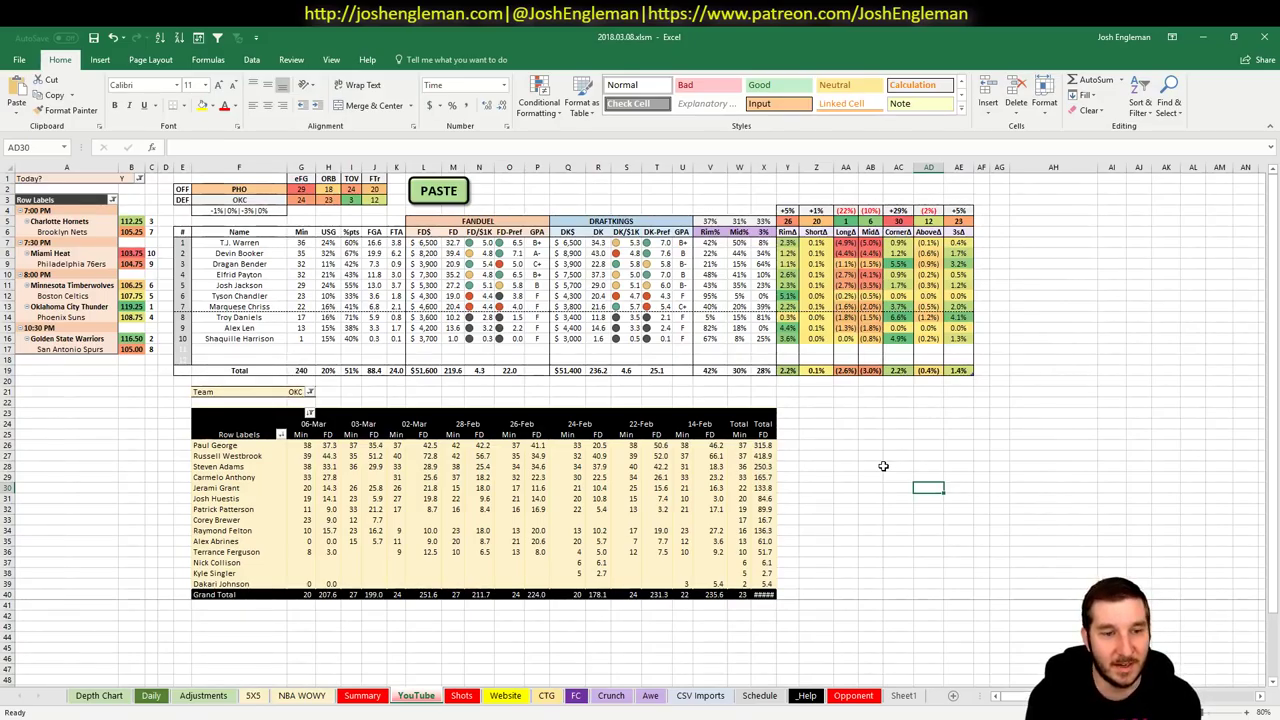
# - Filter the recent-games pivot table to team PHO and highlight Josh Jackson's results from 02-Mar back to 26-Feb
pyautogui.click(295, 393)
pyautogui.write('PHO')
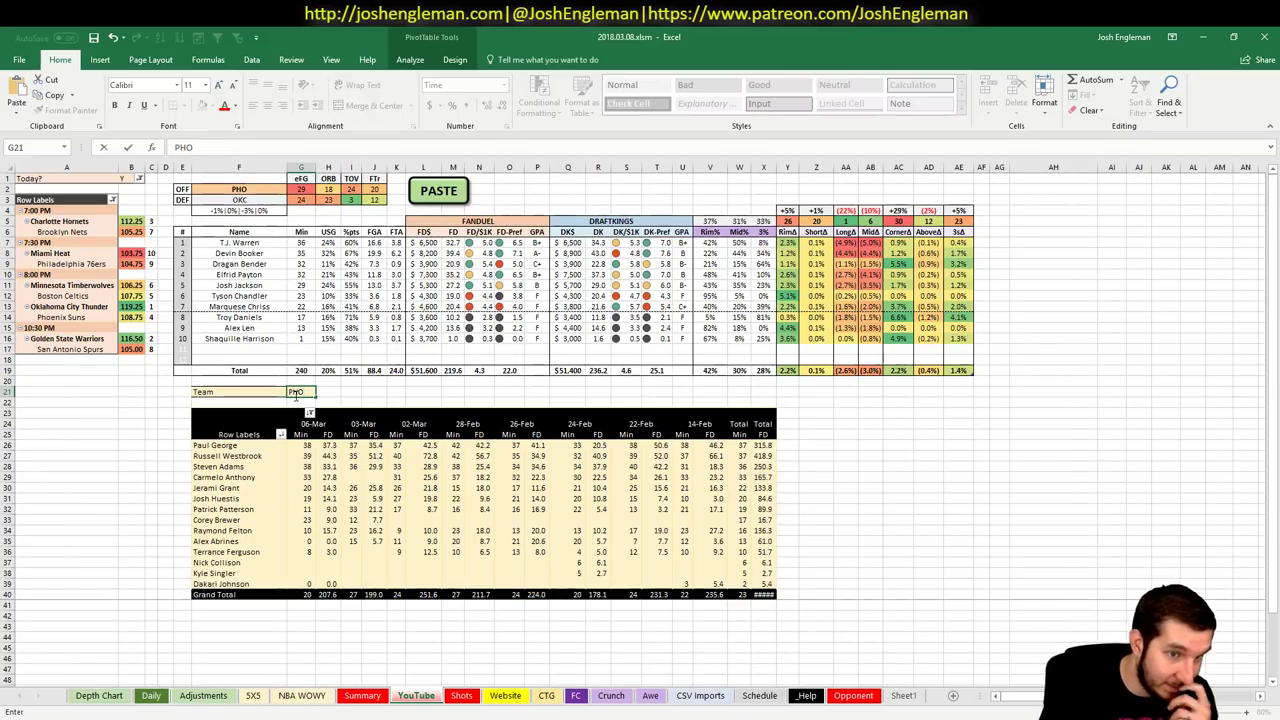
pyautogui.press('Return')
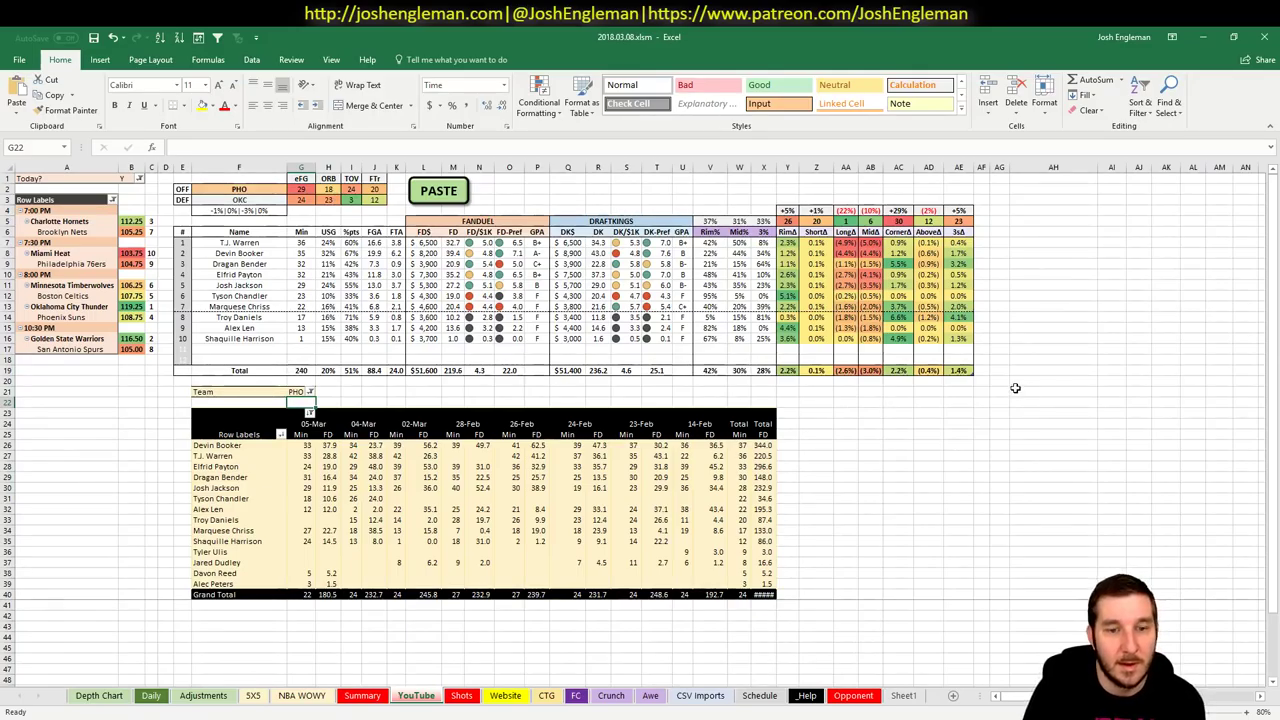
pyautogui.moveTo(348, 487); pyautogui.dragTo(725, 488)
pyautogui.click(438, 488)
pyautogui.moveTo(438, 488); pyautogui.dragTo(545, 488)
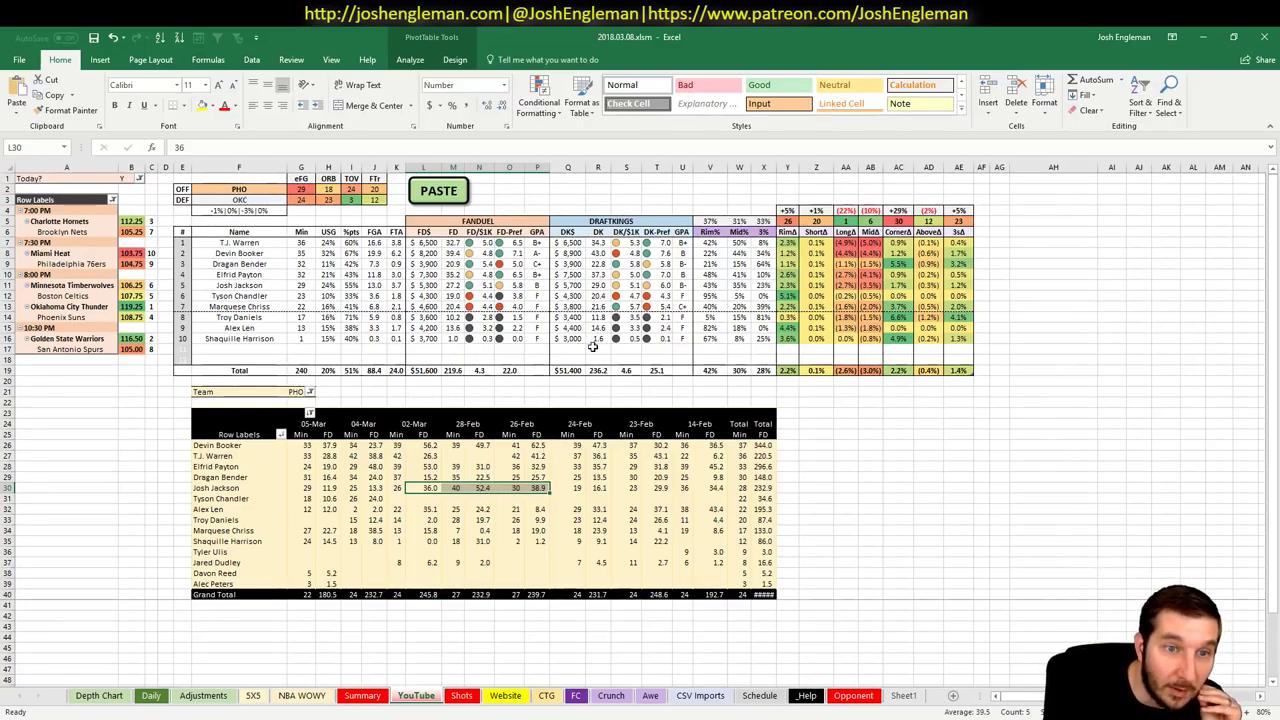
# - Set the OFF team to GSW and auto-fit the widths of columns Y and X
pyautogui.click(250, 189)
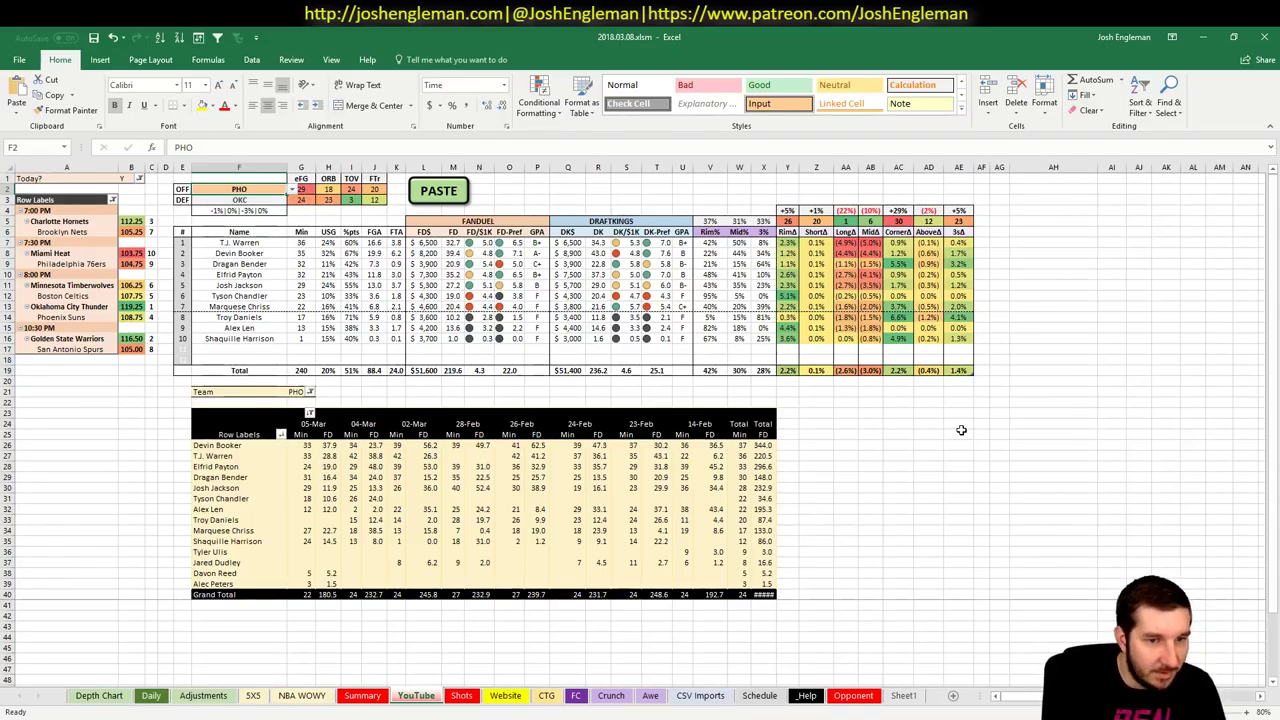
pyautogui.write('GSW')
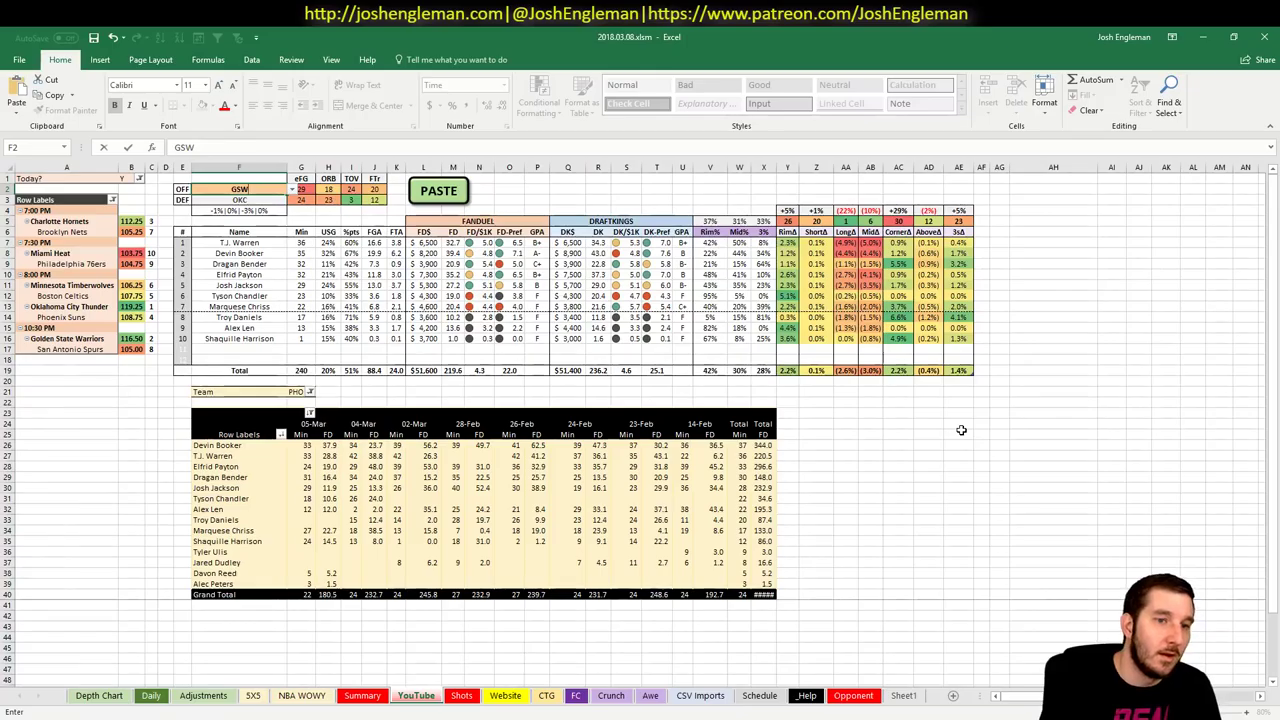
pyautogui.press('Return')
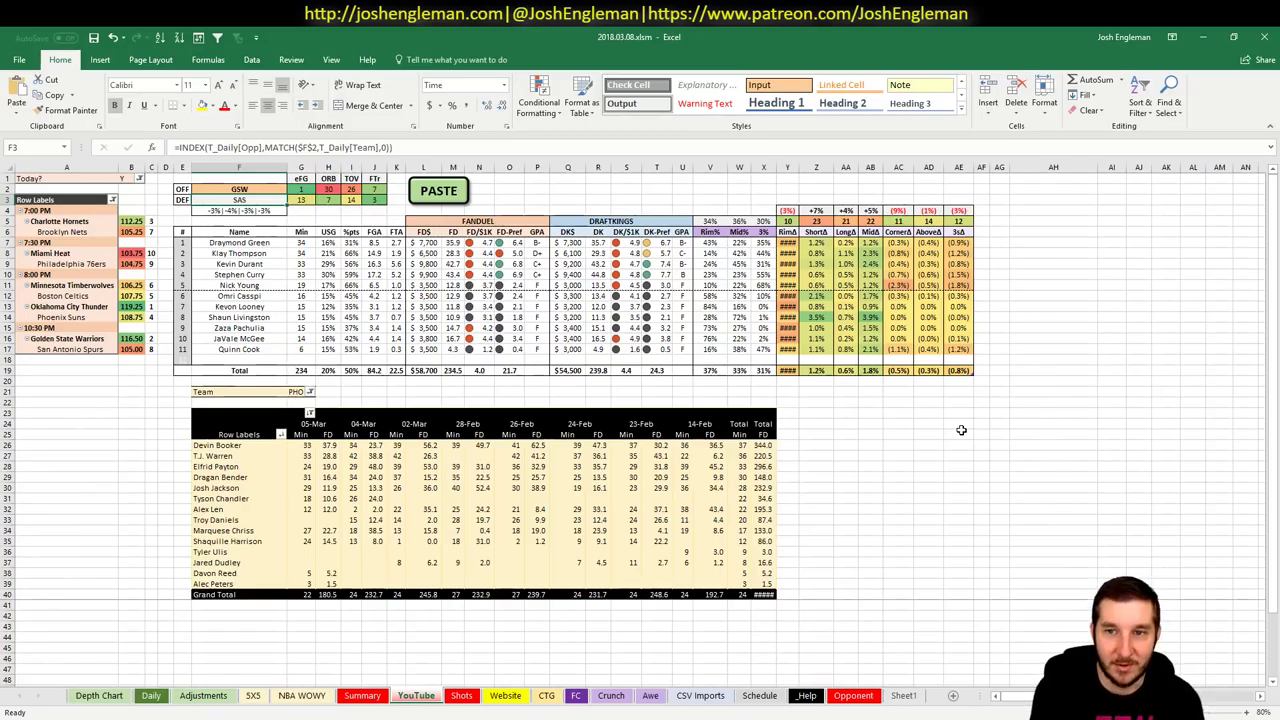
pyautogui.doubleClick(801, 166)
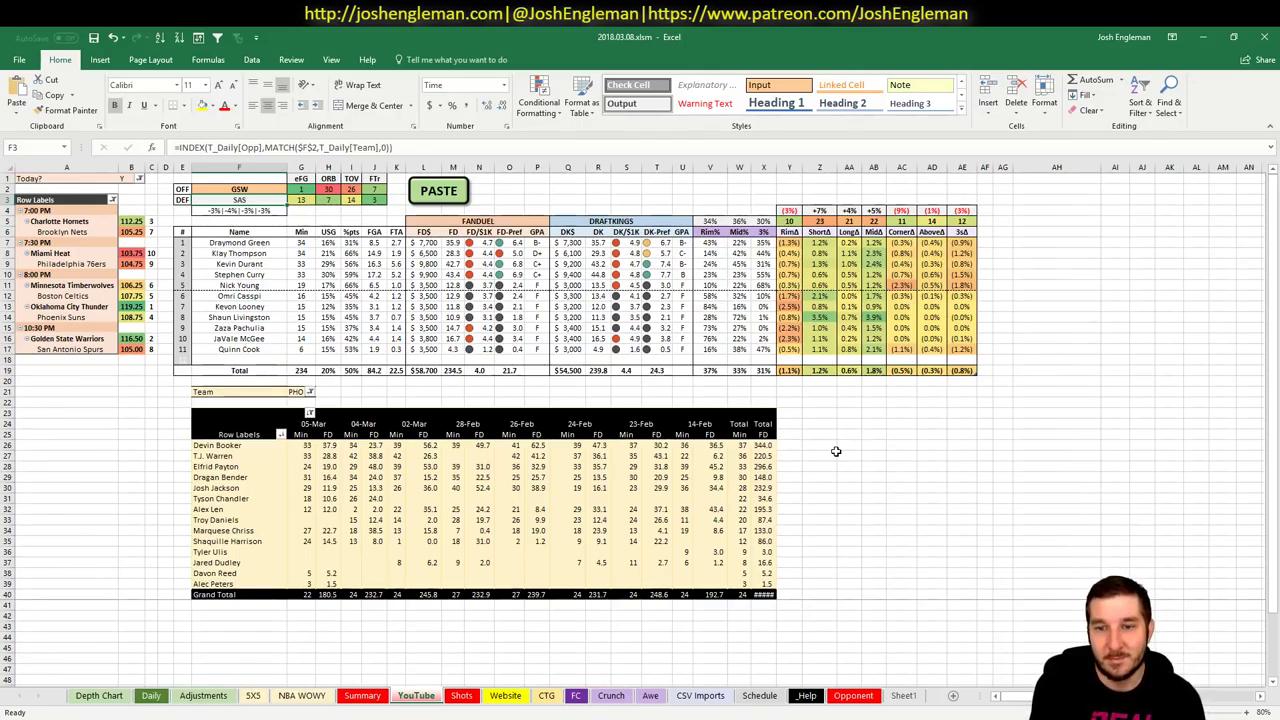
pyautogui.doubleClick(779, 167)
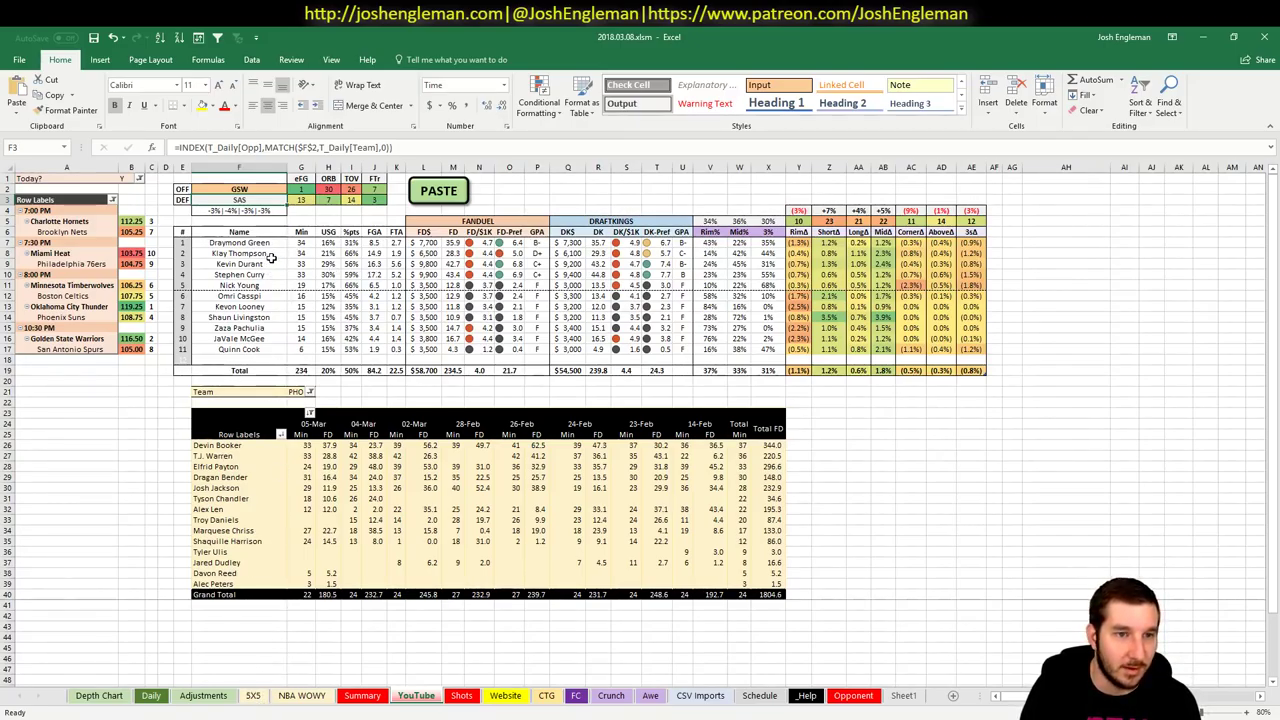
# - Examine the 5X5 sheet ratings of Golden State's Stephen Curry, Klay Thompson, Kevin Durant and Draymond Green
pyautogui.click(253, 695)
pyautogui.scroll(2, 125, 344)
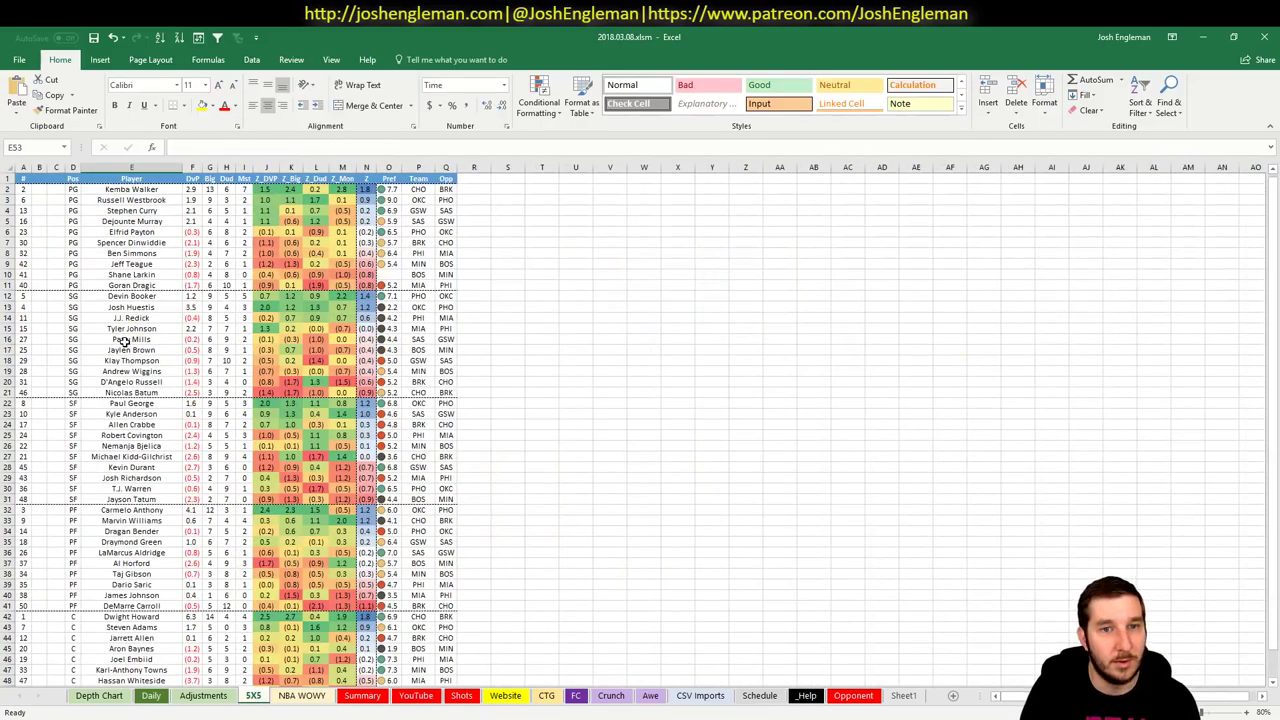
pyautogui.click(8, 210)
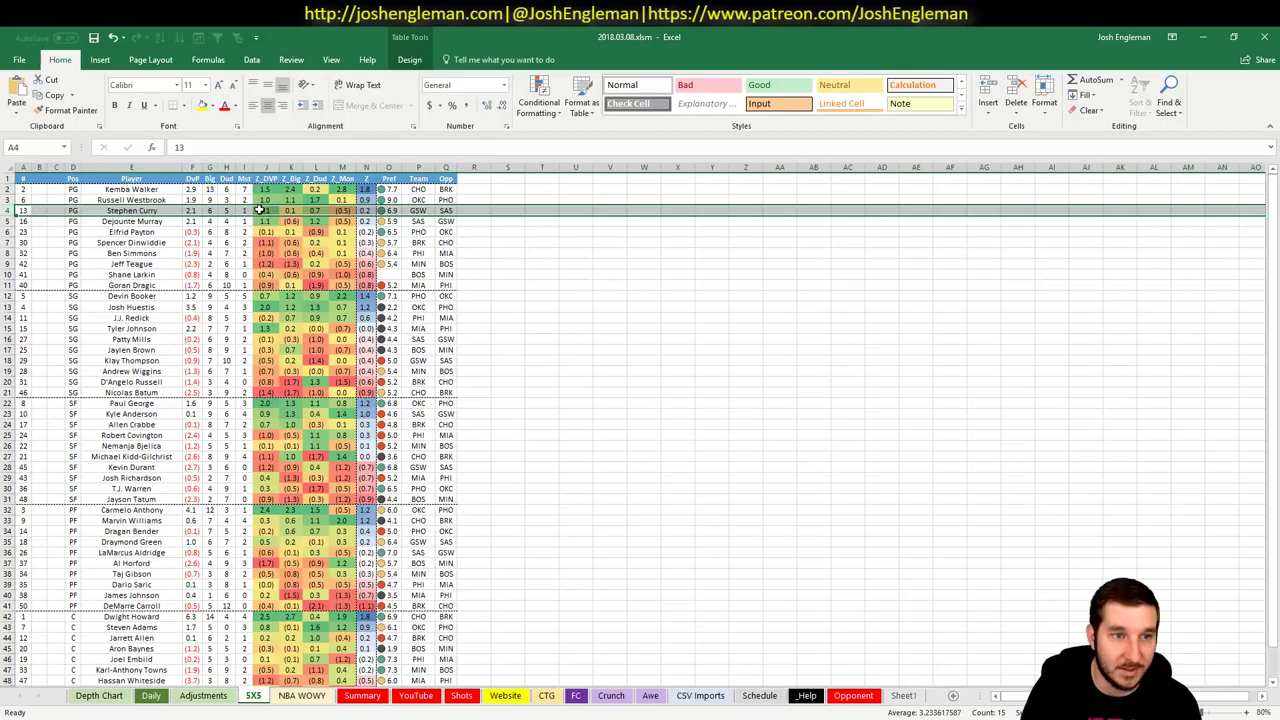
pyautogui.scroll(-1, 523, 285)
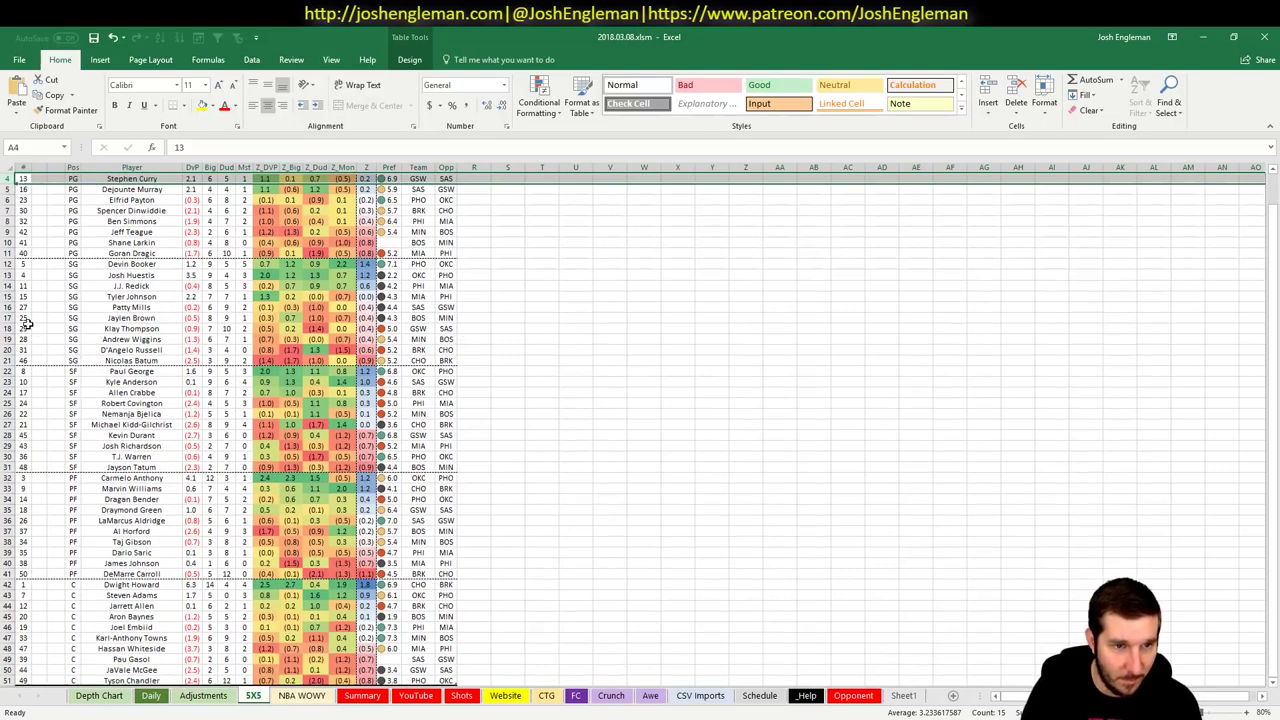
pyautogui.click(10, 330)
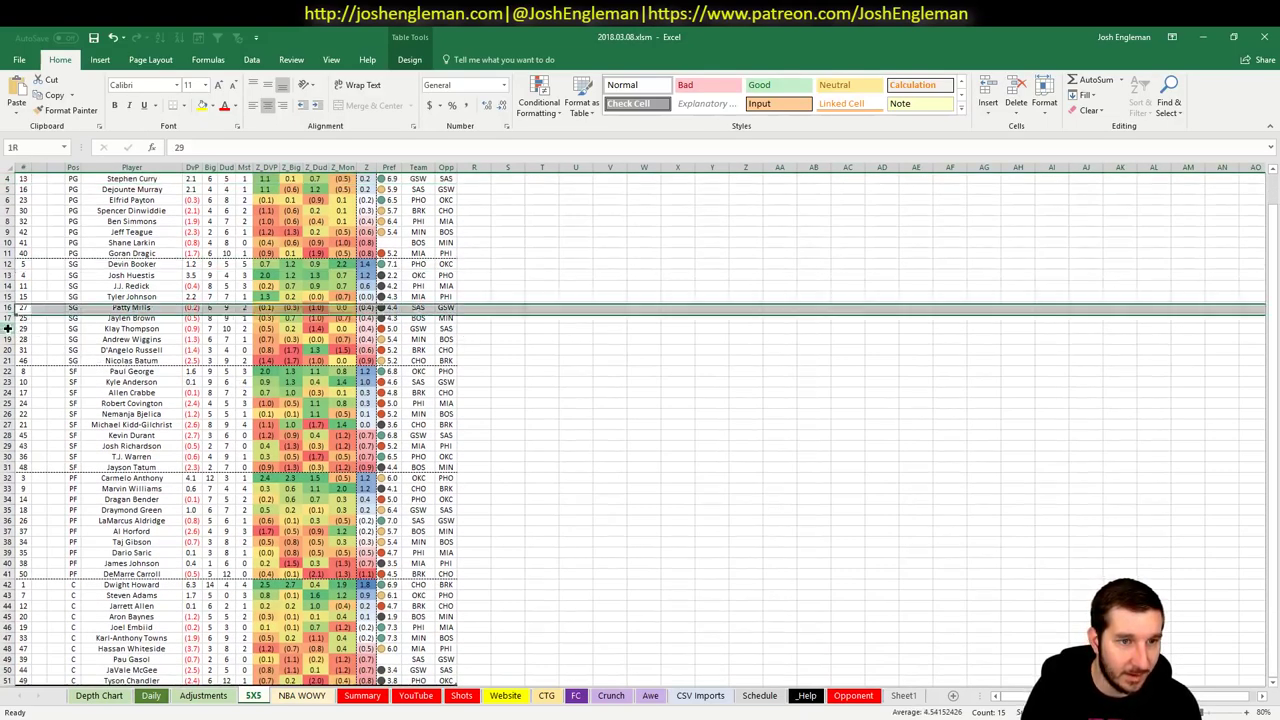
pyautogui.click(226, 329)
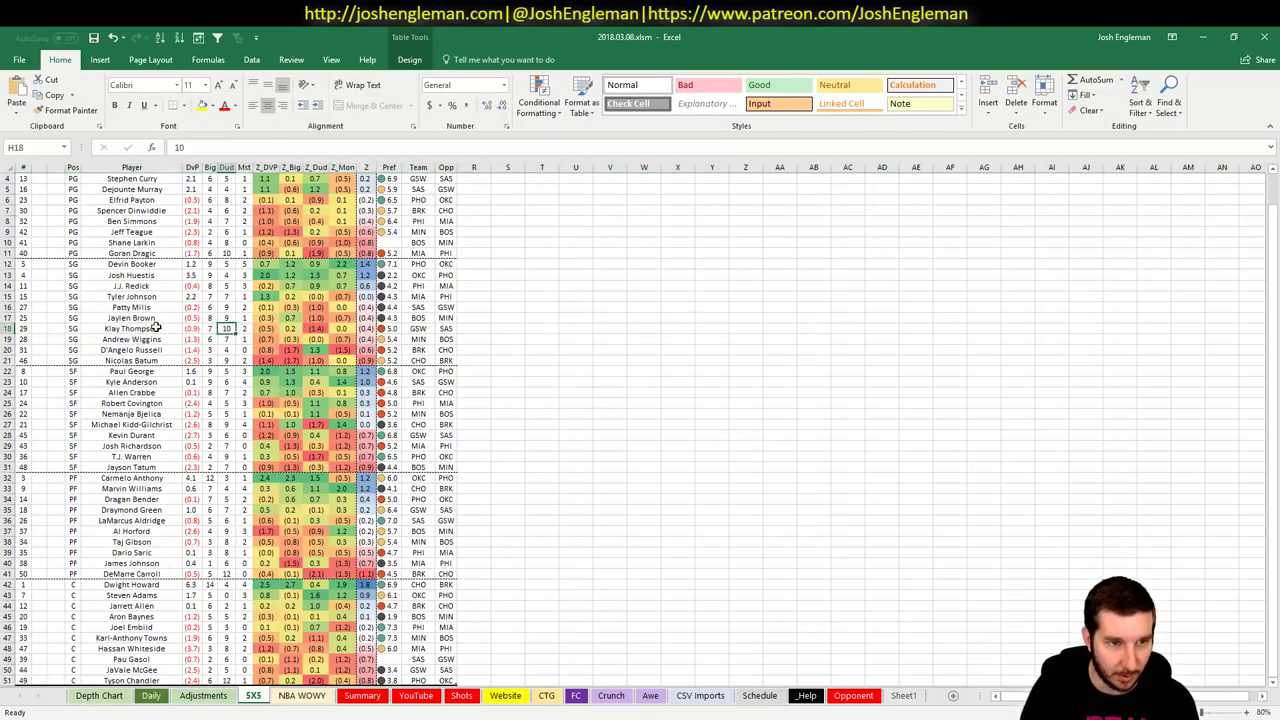
pyautogui.scroll(-3, 70, 288)
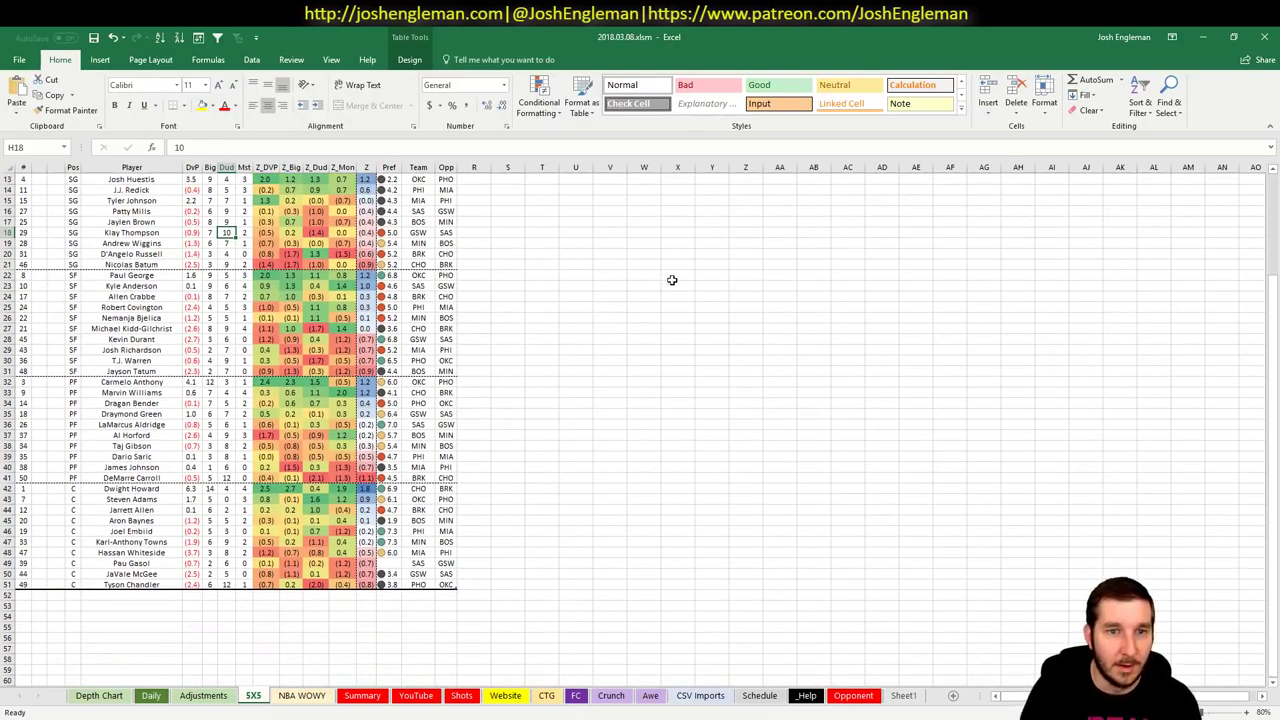
pyautogui.click(7, 339)
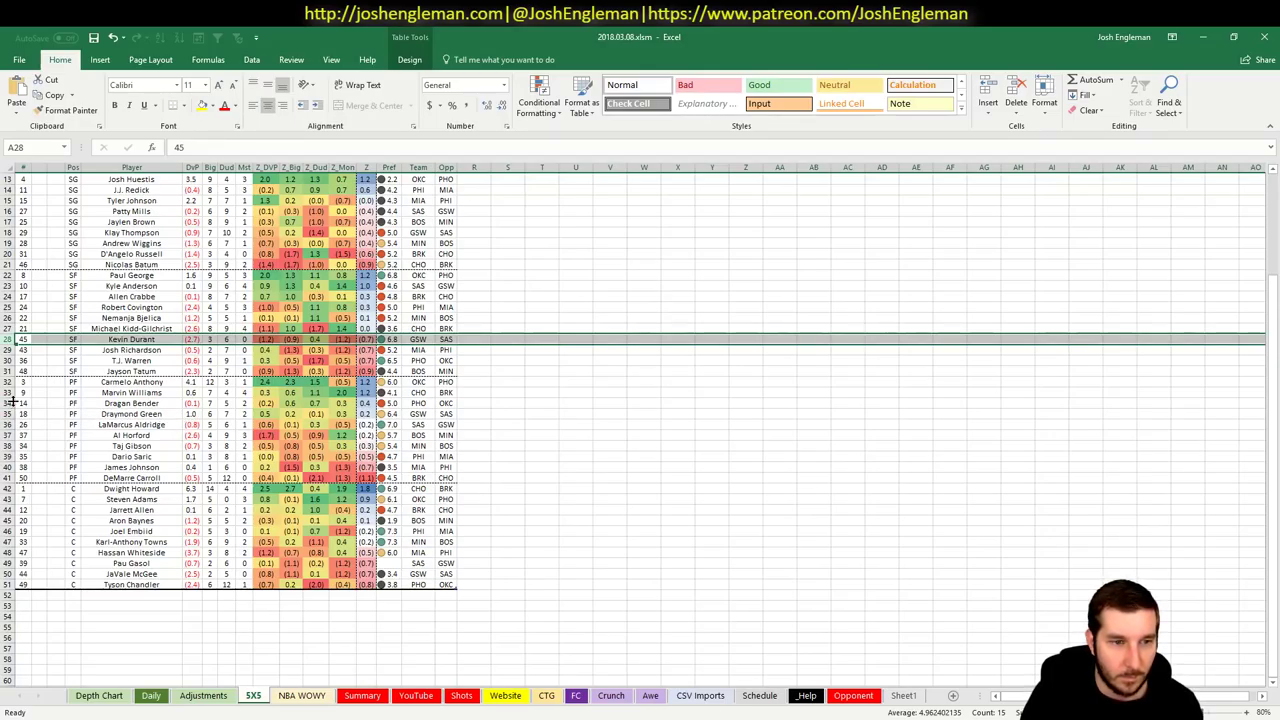
pyautogui.moveTo(7, 409); pyautogui.dragTo(6, 409)
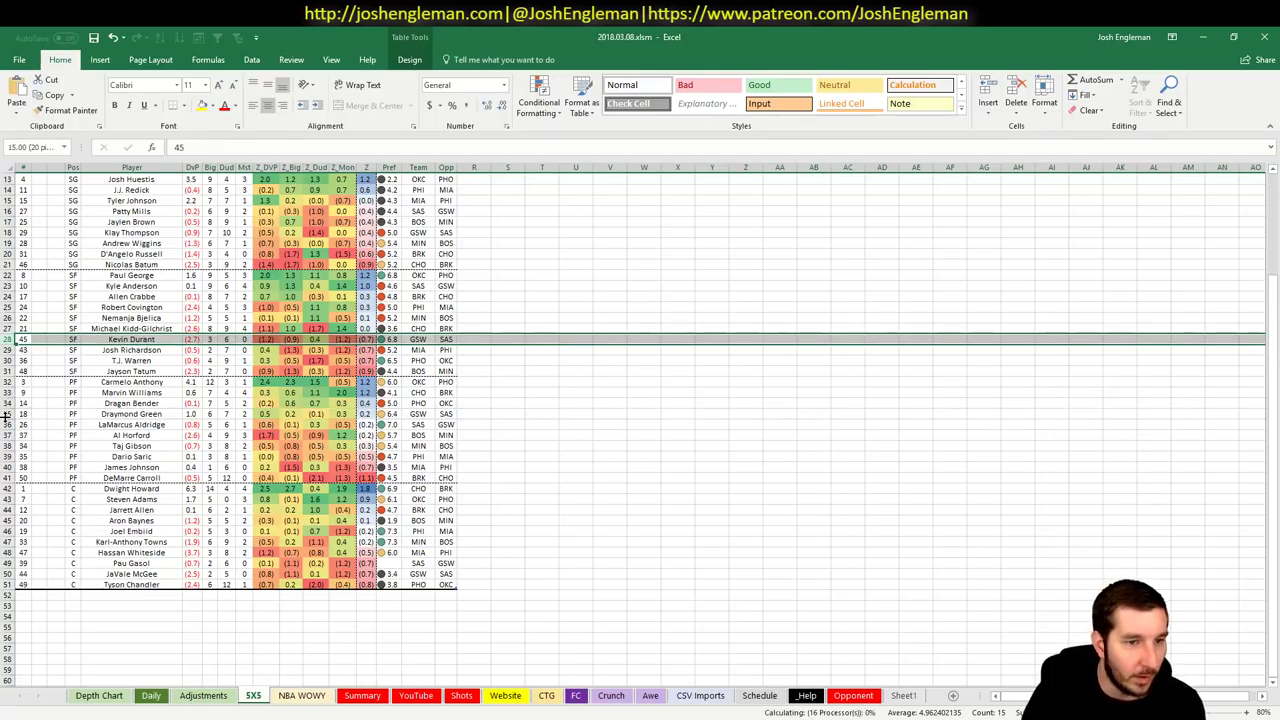
pyautogui.click(7, 414)
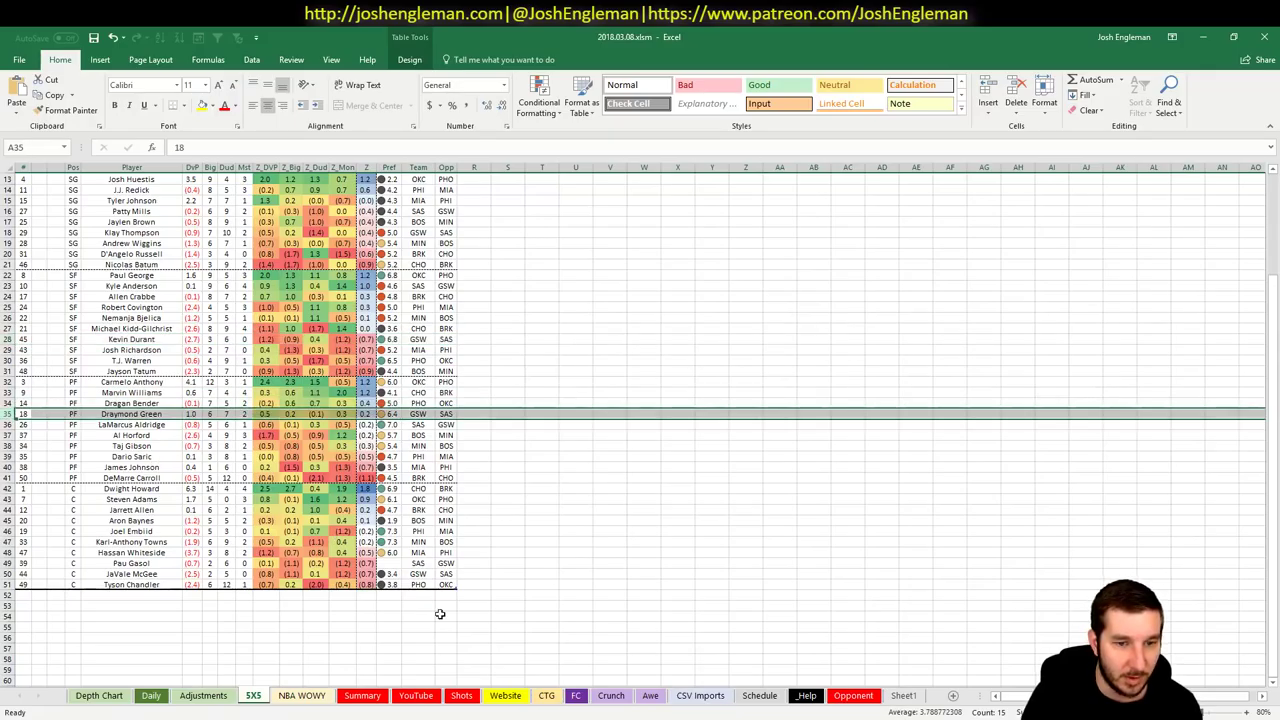
# - Set Stephen Curry's BOOST to 2% on the Adjustments sheet
pyautogui.click(203, 696)
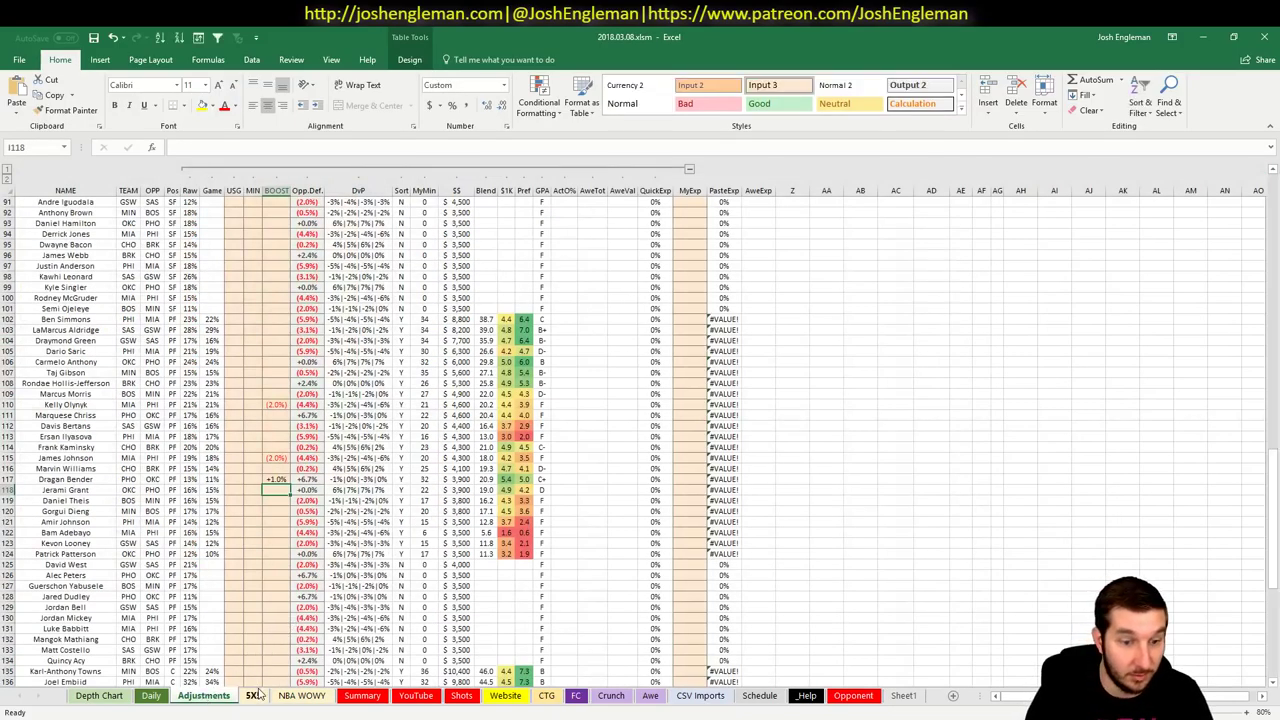
pyautogui.scroll(10, 200, 507)
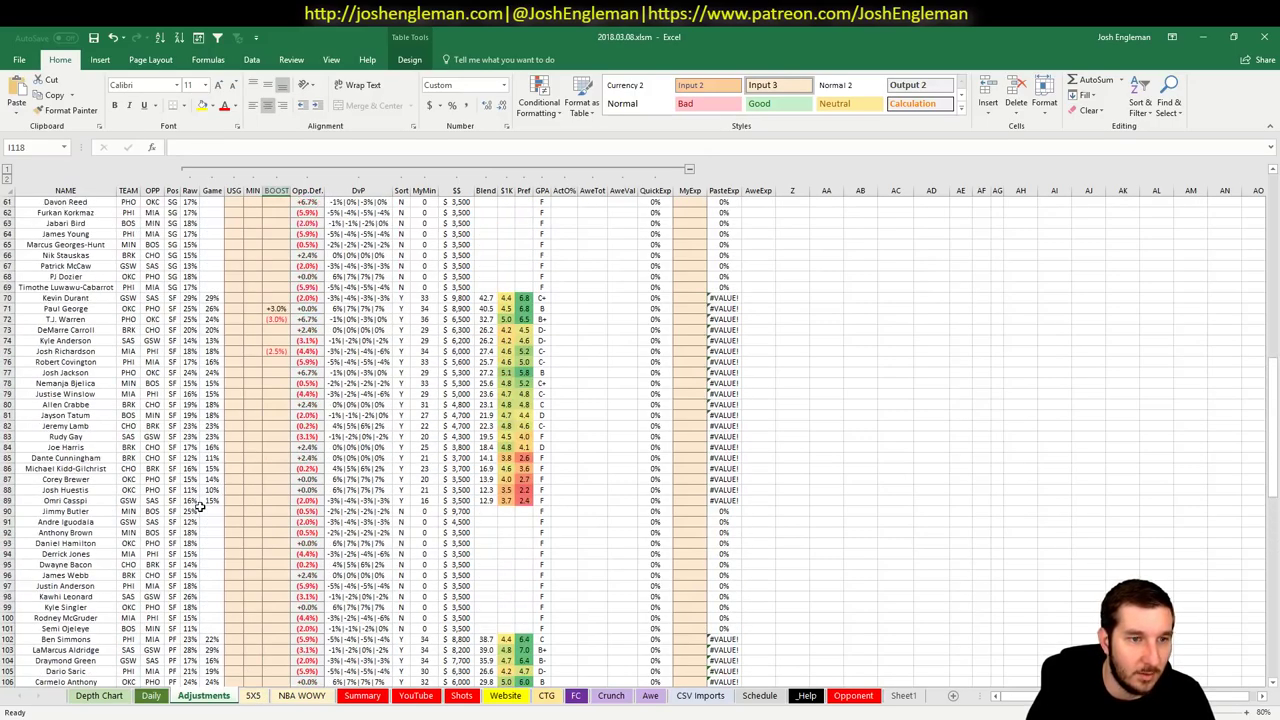
pyautogui.scroll(20, 200, 507)
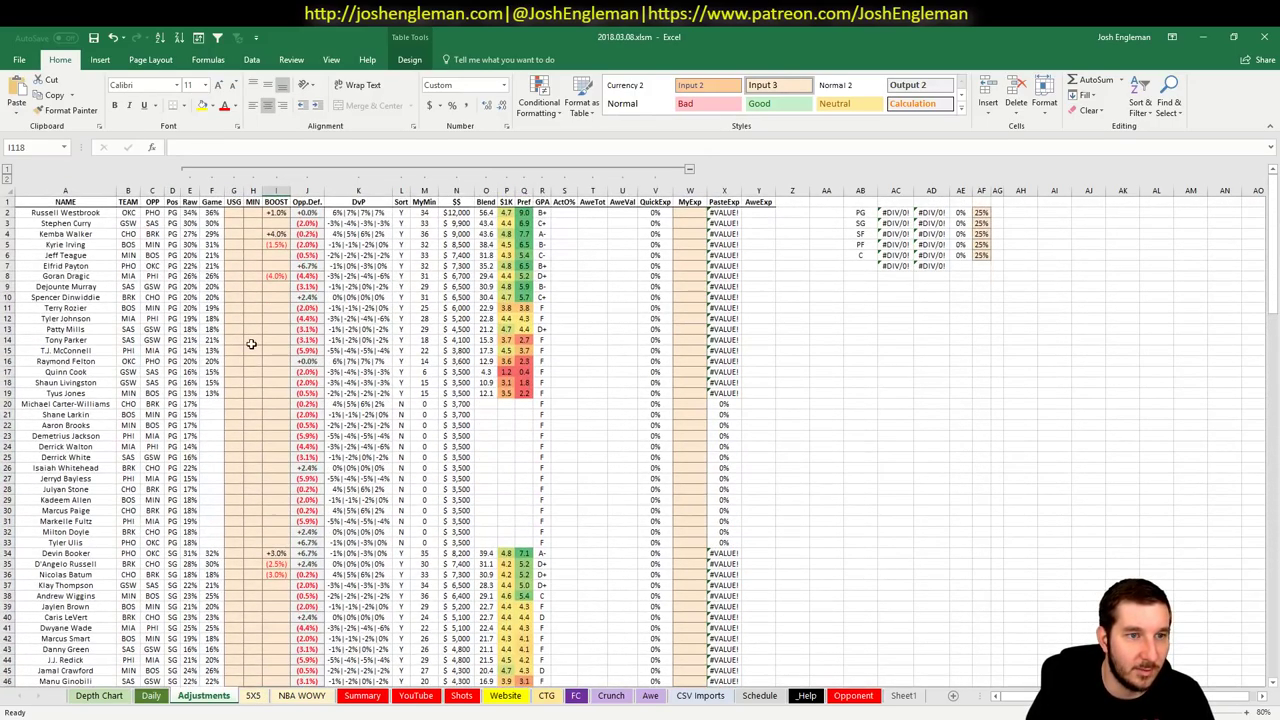
pyautogui.click(296, 223)
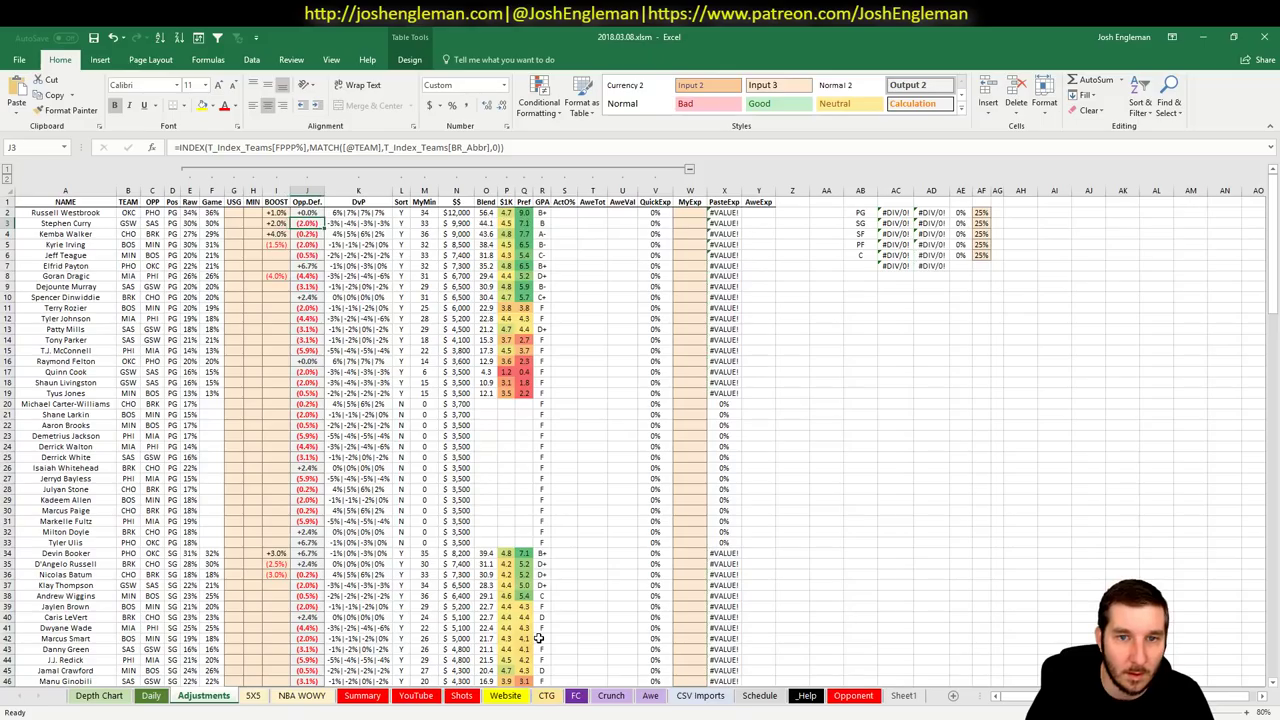
# - Filter the YouTube sheet's recent-games pivot table to team GSW and check Stephen Curry's 06-Mar FD score
pyautogui.click(416, 695)
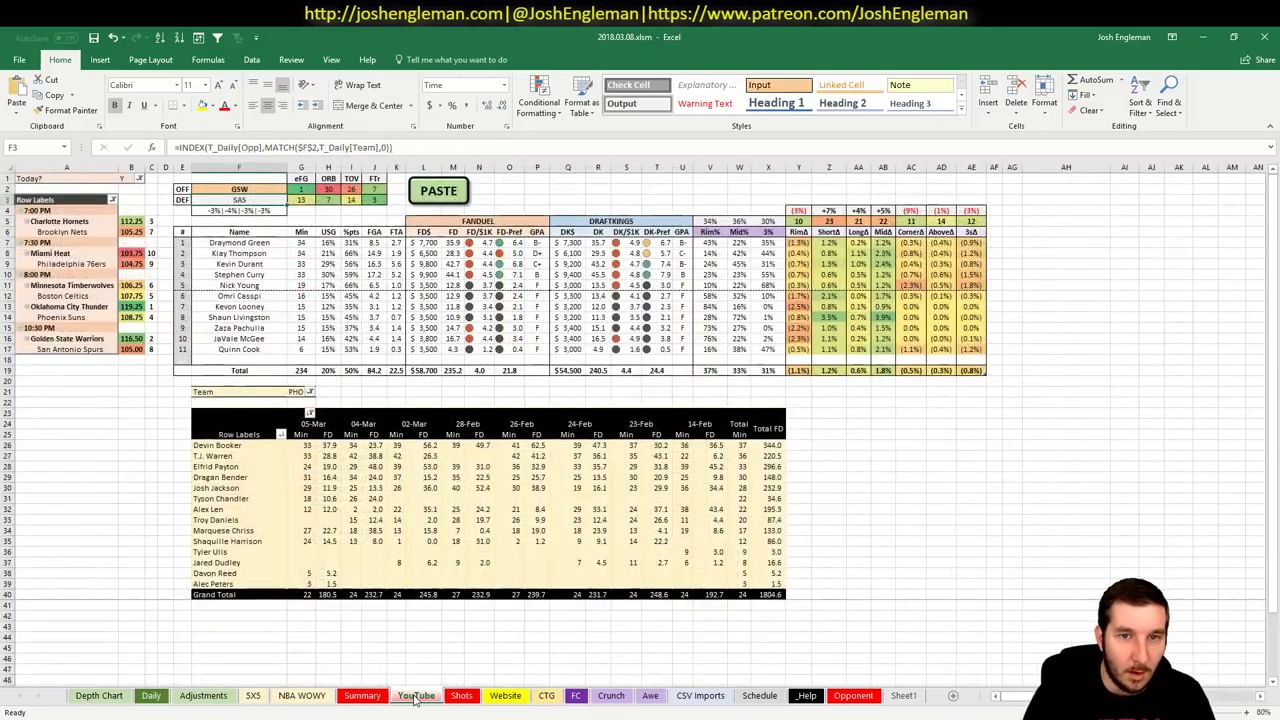
pyautogui.click(977, 497)
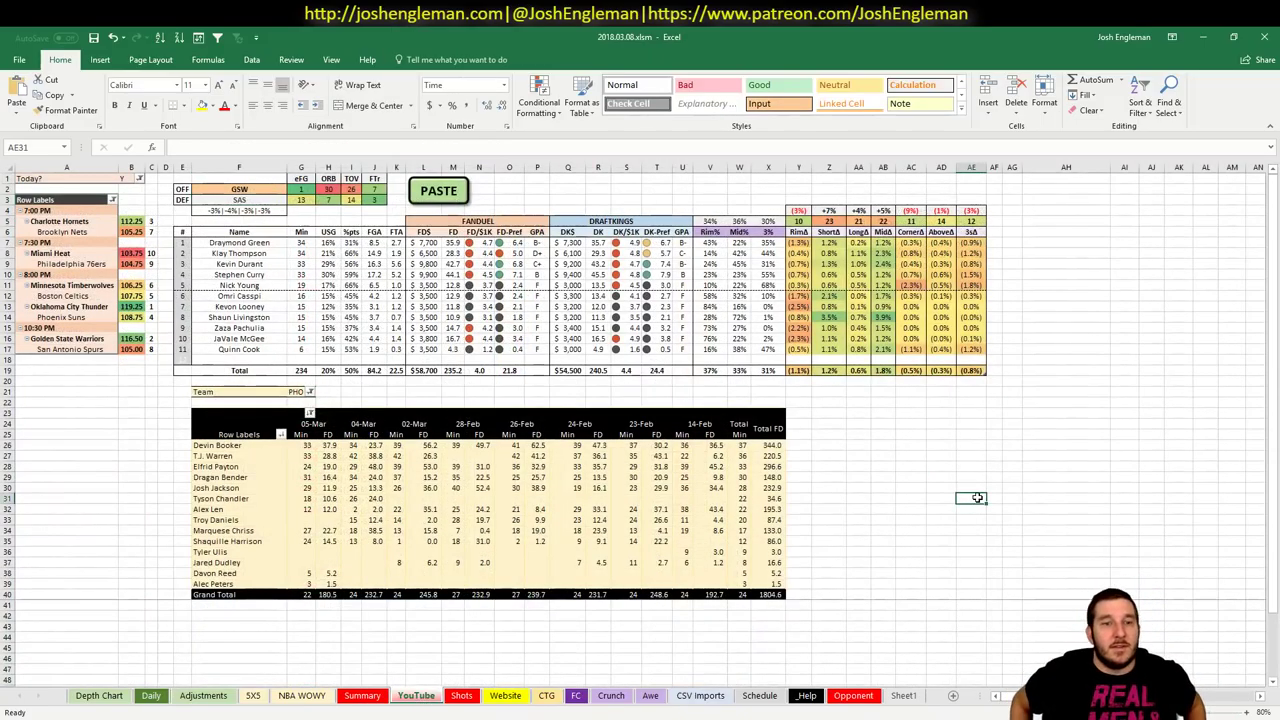
pyautogui.click(299, 393)
pyautogui.write('GSW')
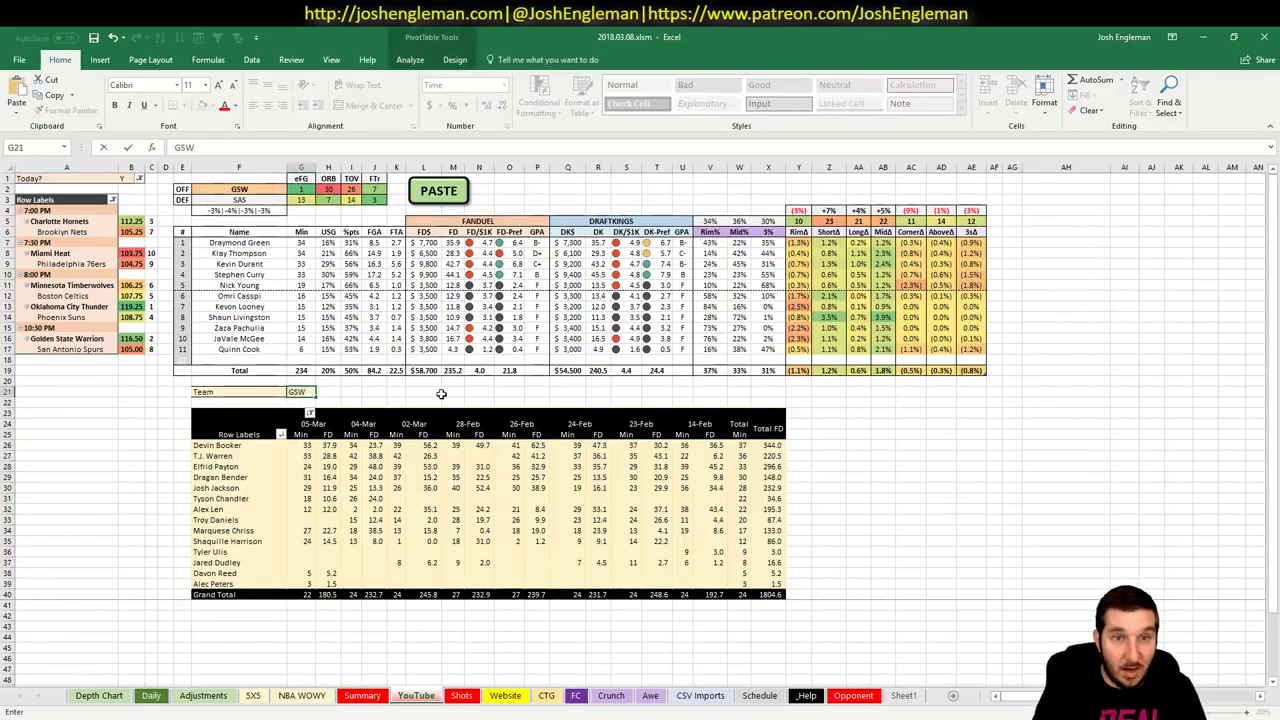
pyautogui.press('Return')
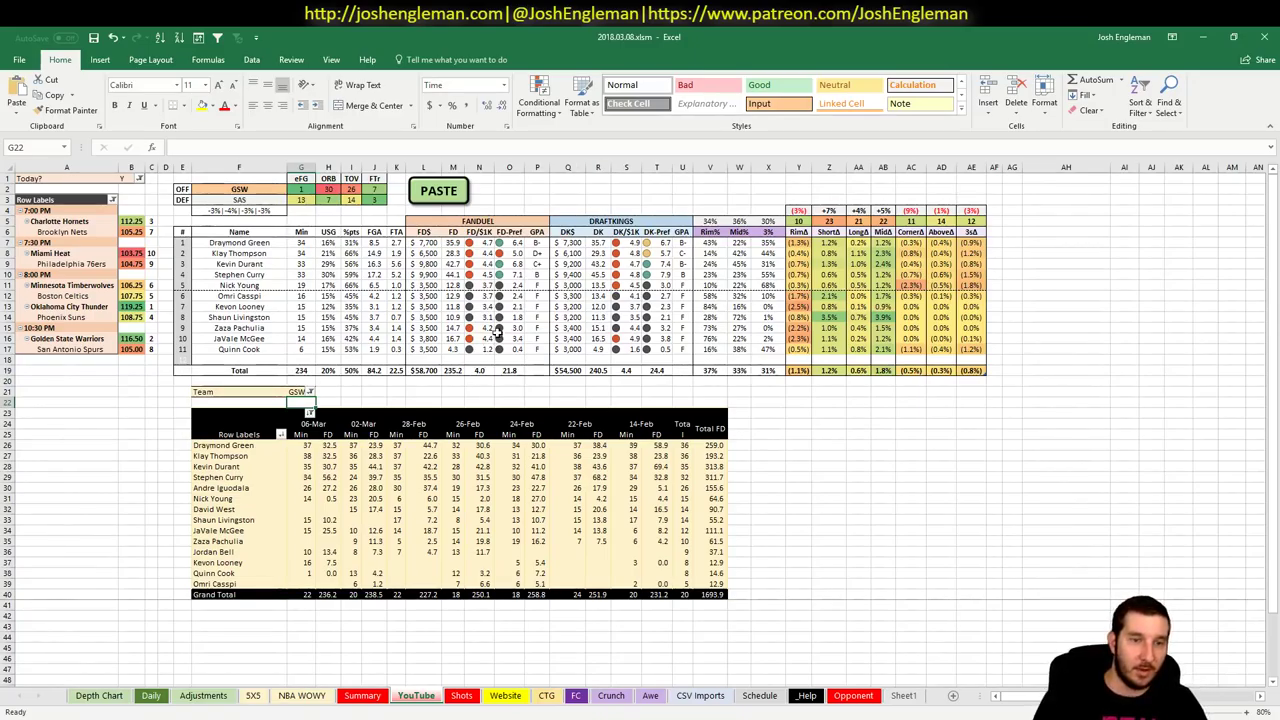
pyautogui.click(330, 477)
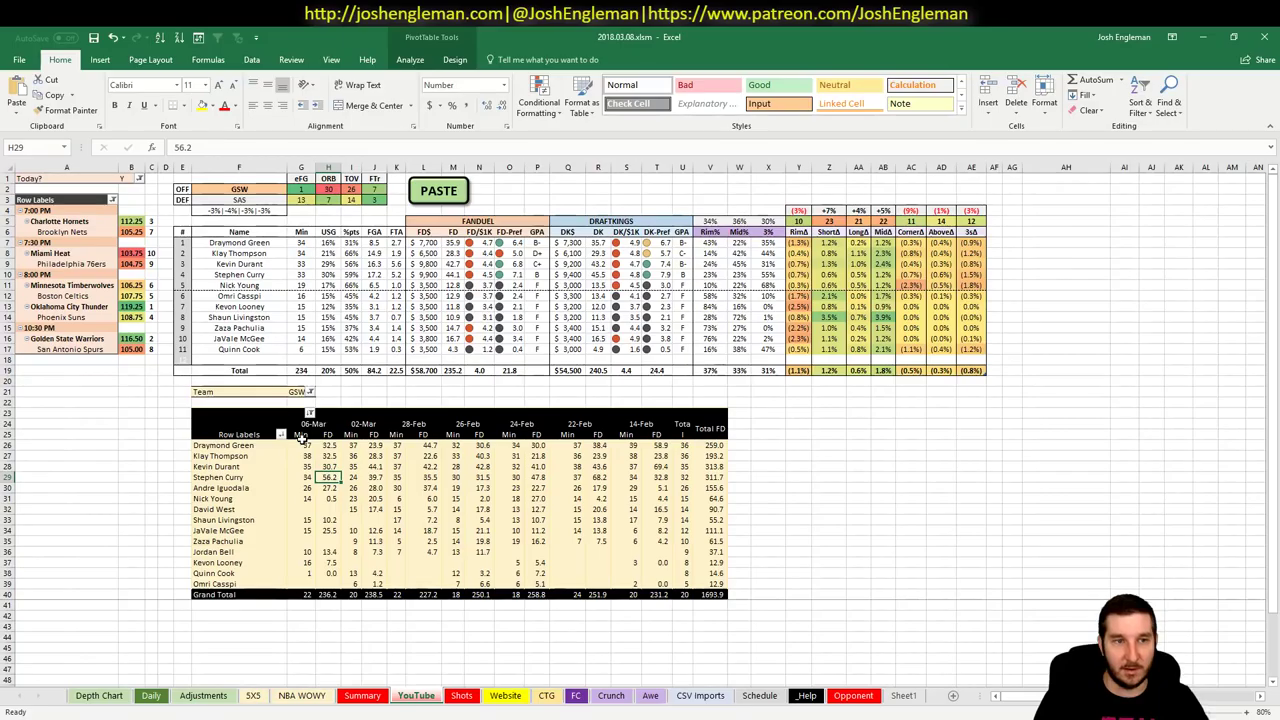
# - Set the OFF team on the YouTube sheet to SAS
pyautogui.click(255, 189)
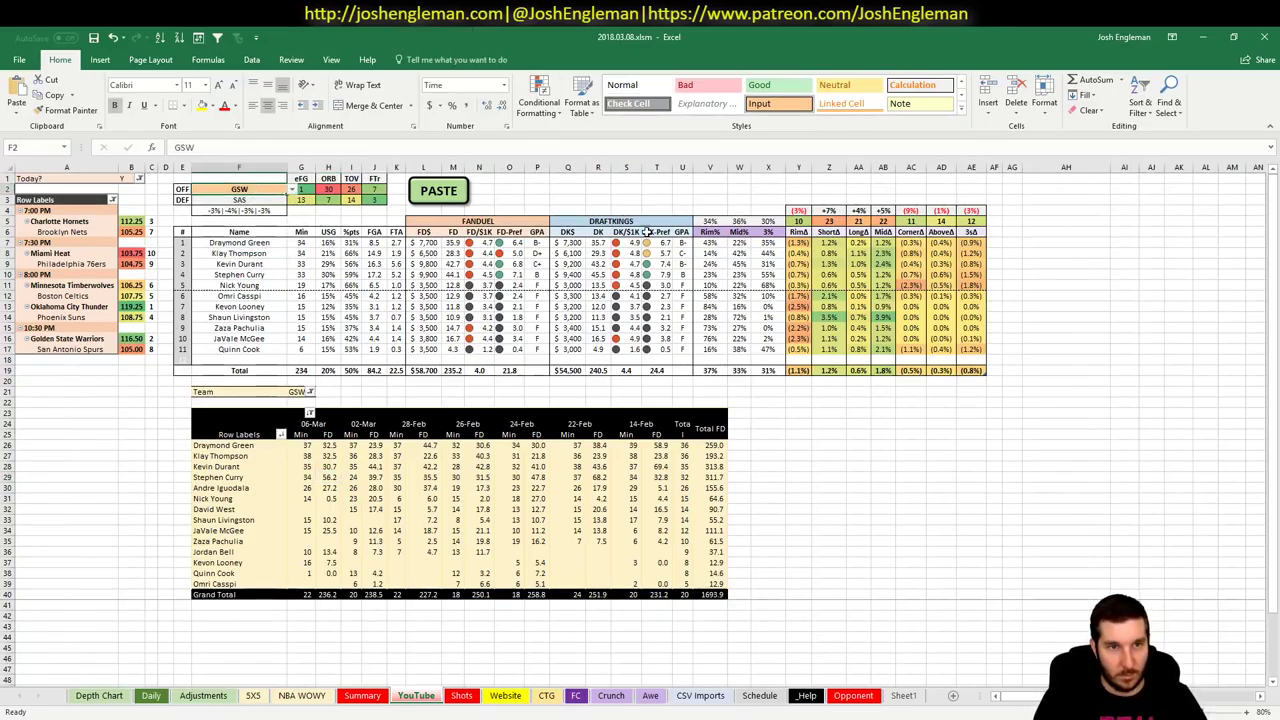
pyautogui.write('SAS')
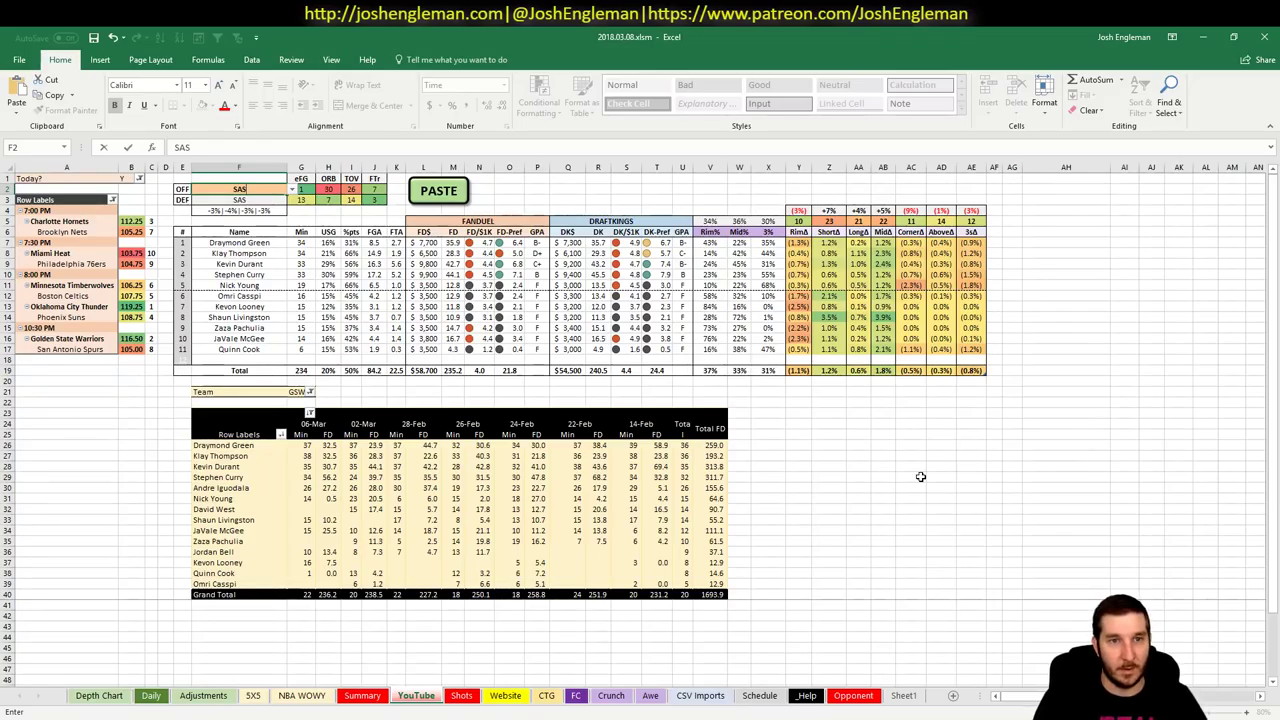
pyautogui.press('Return')
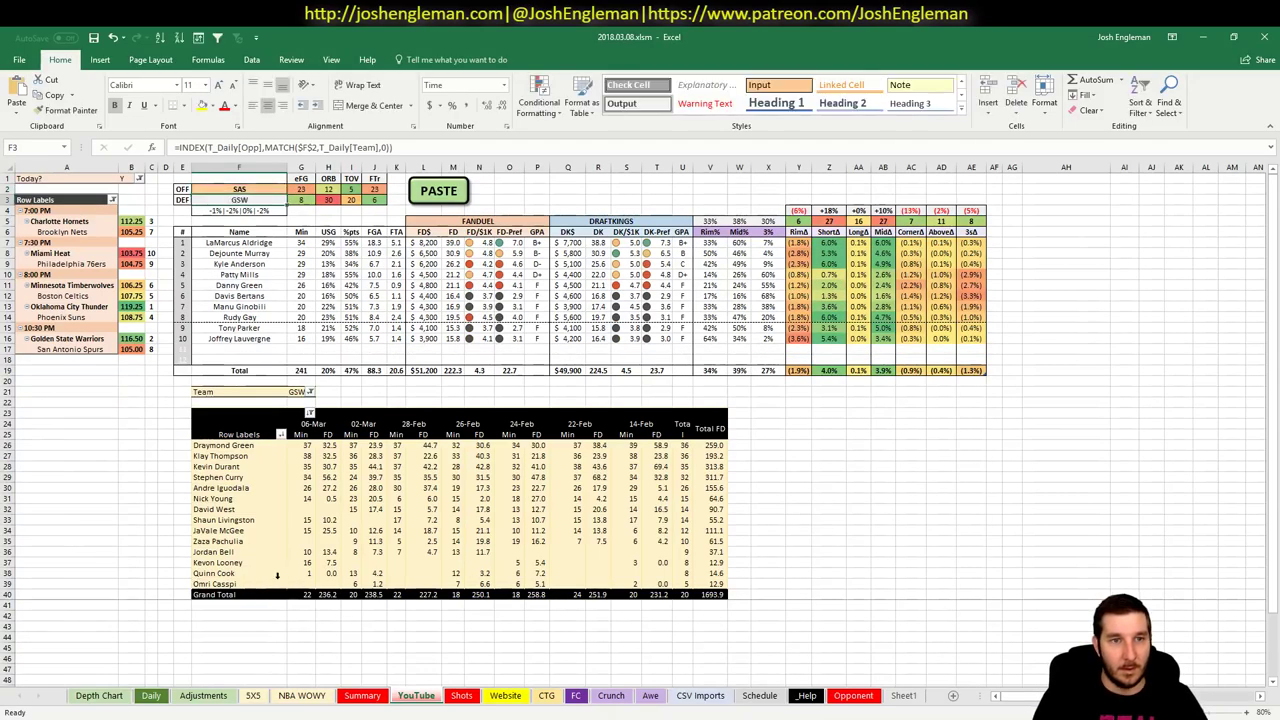
# - Examine the 5X5 sheet ratings of San Antonio's Dejounte Murray, Patty Mills and Kyle Anderson, including Anderson's Big, Dud and Mst values
pyautogui.click(253, 697)
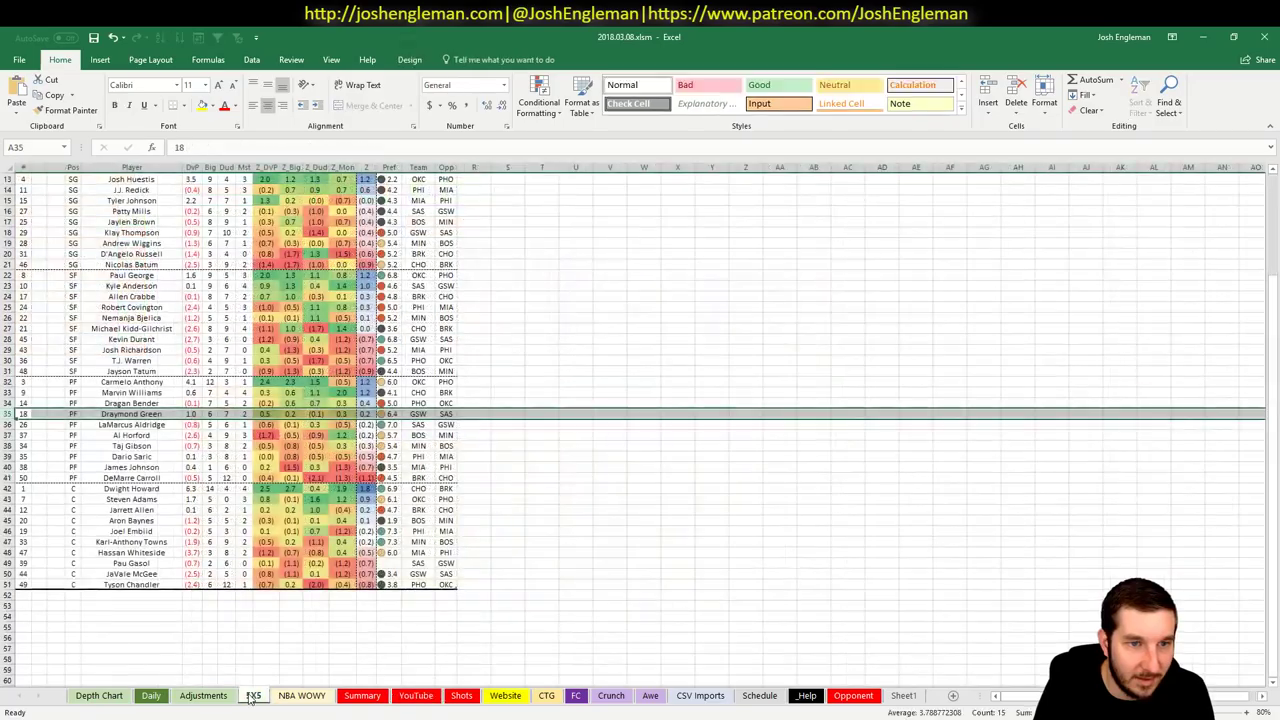
pyautogui.scroll(5, 583, 523)
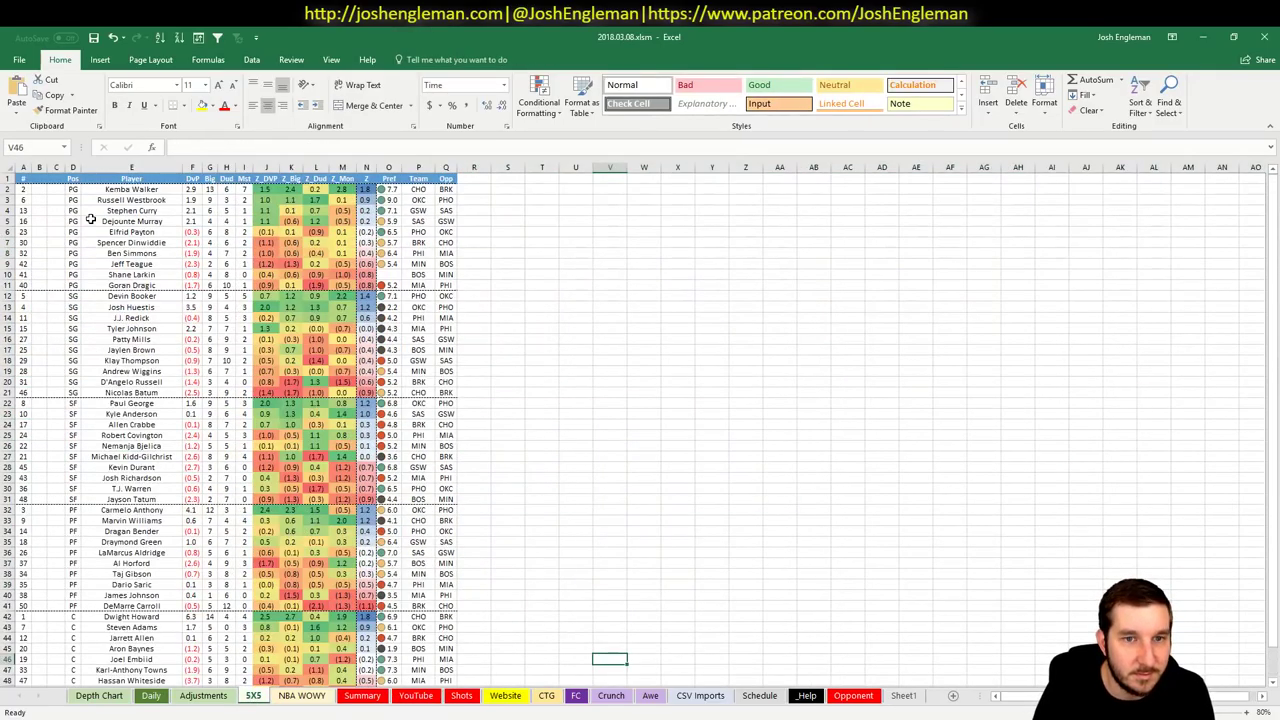
pyautogui.click(6, 221)
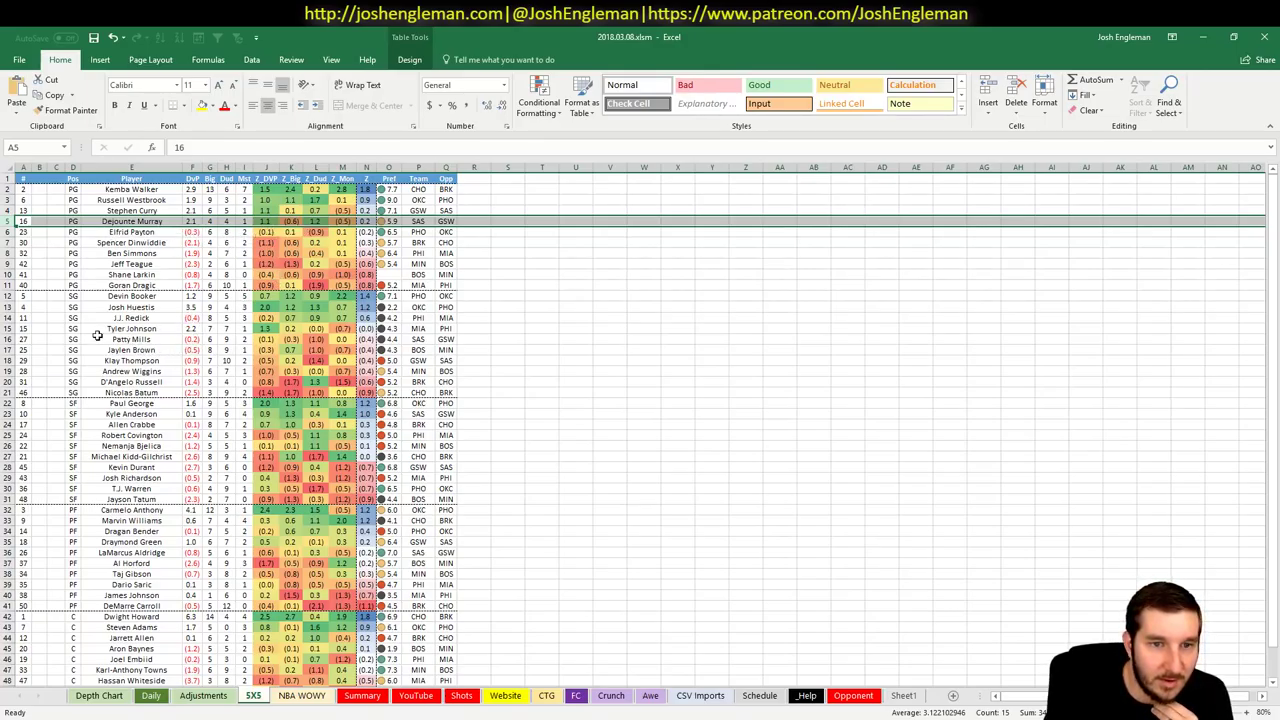
pyautogui.click(192, 339)
pyautogui.scroll(-2, 240, 332)
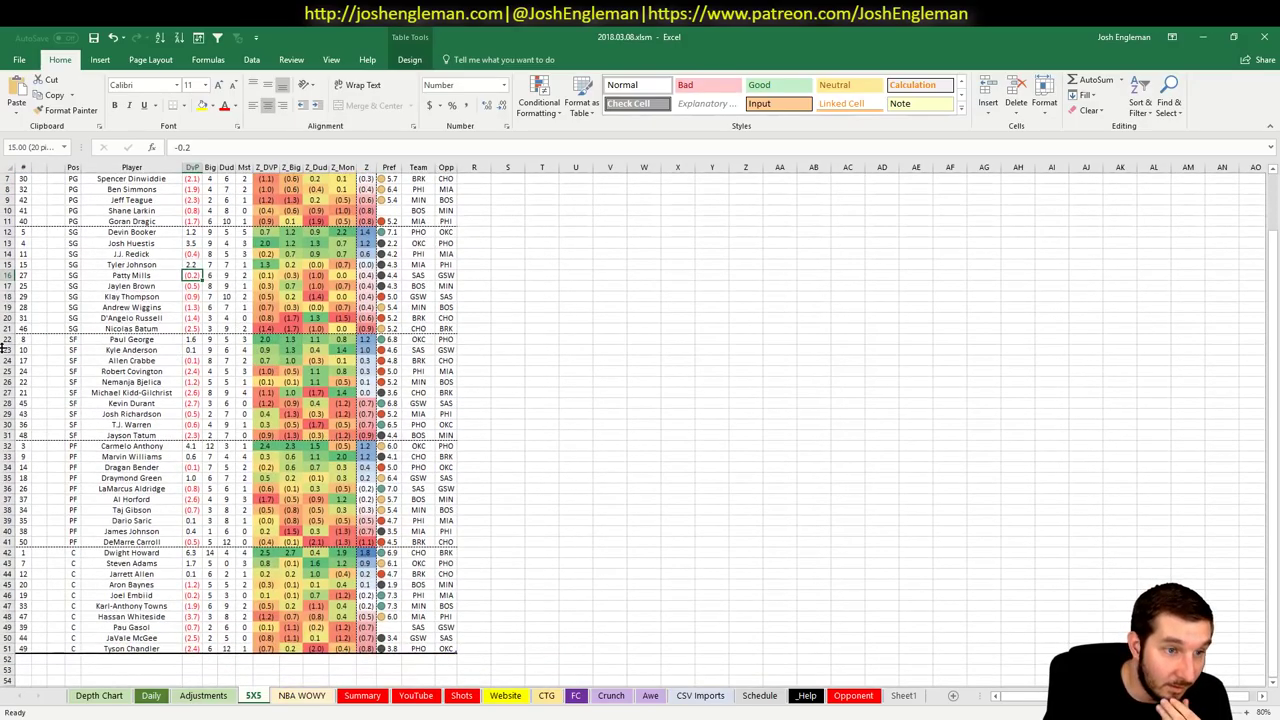
pyautogui.click(229, 349)
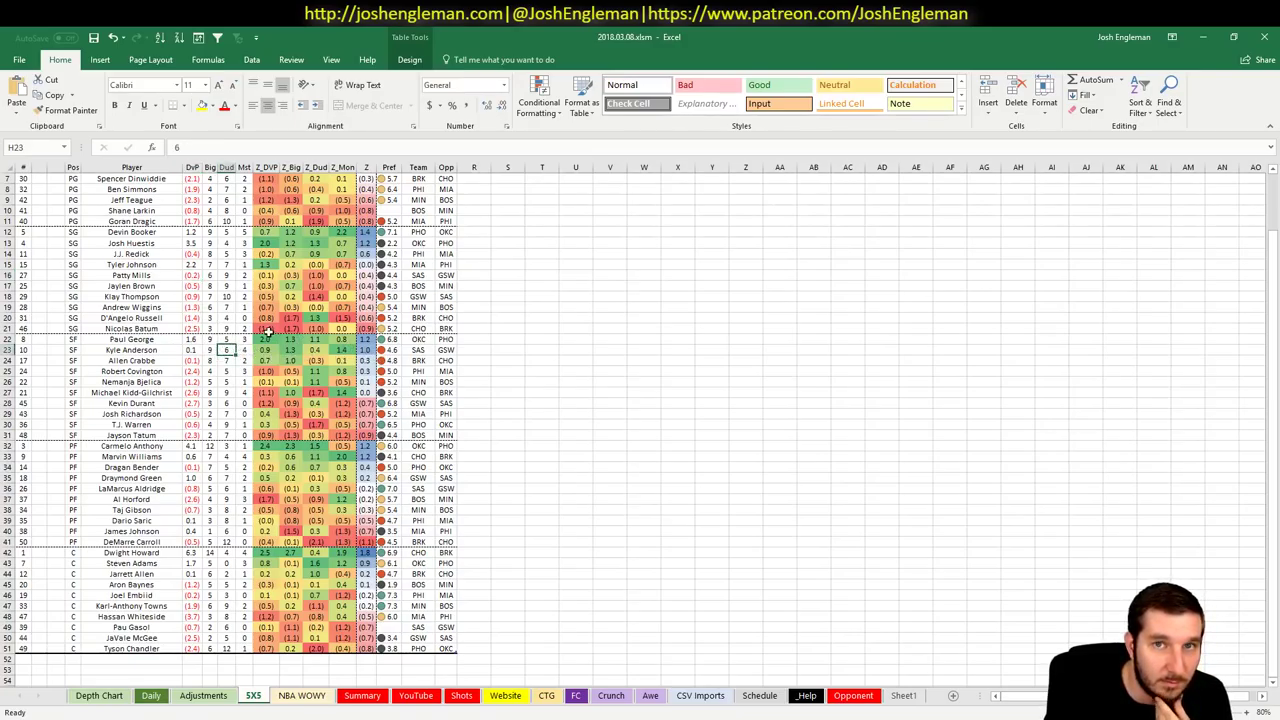
pyautogui.click(211, 350)
pyautogui.click(227, 349)
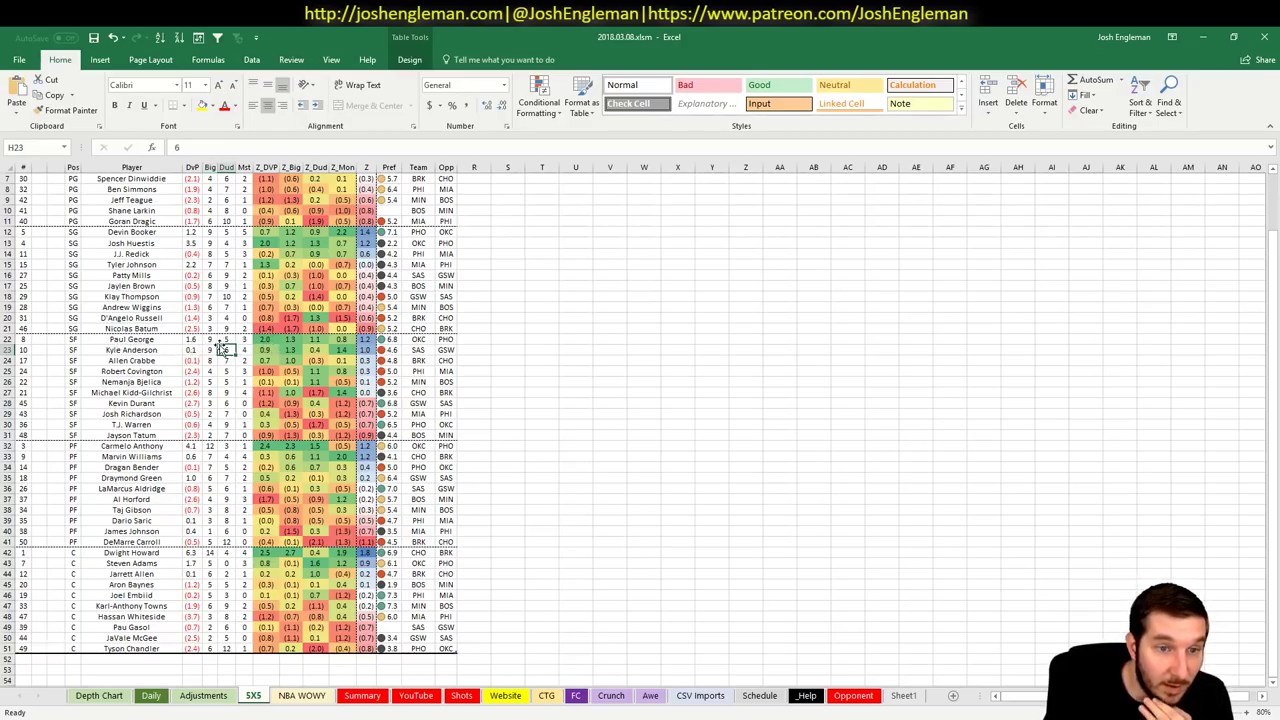
pyautogui.click(212, 349)
pyautogui.click(245, 350)
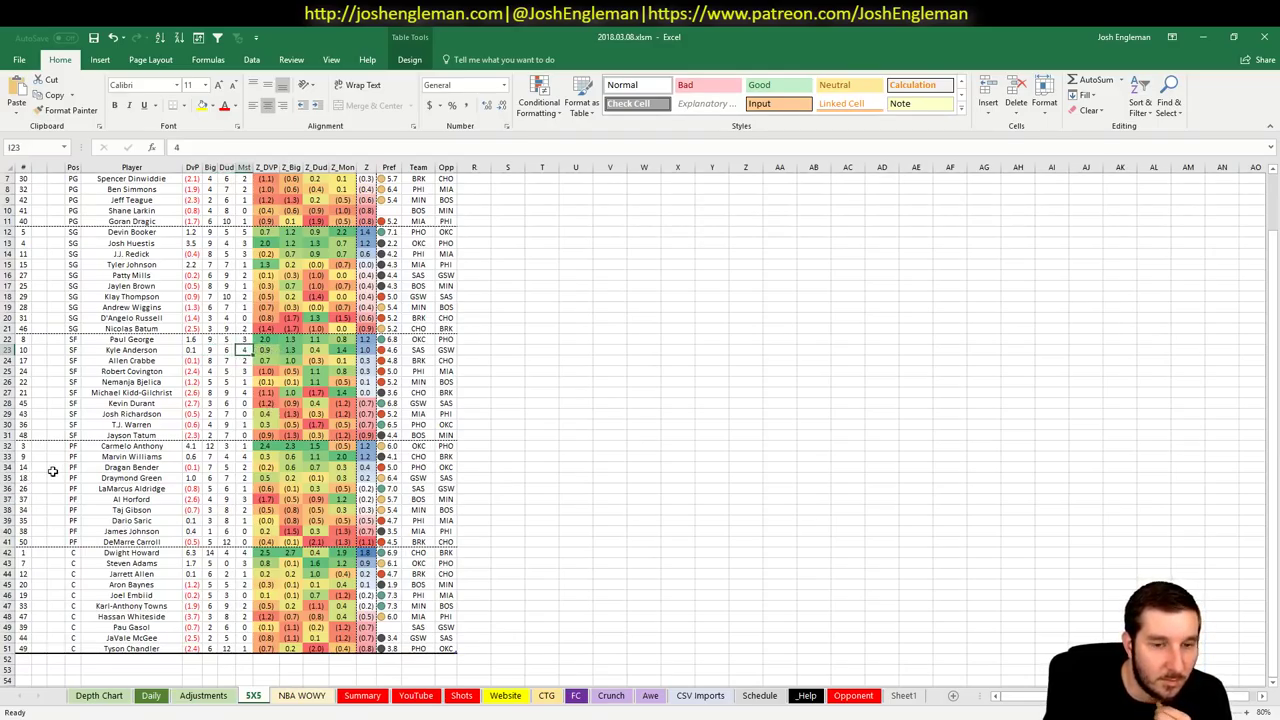
# - Examine the 5X5 ratings of San Antonio's big men LaMarcus Aldridge and Pau Gasol
pyautogui.scroll(-4, 318, 424)
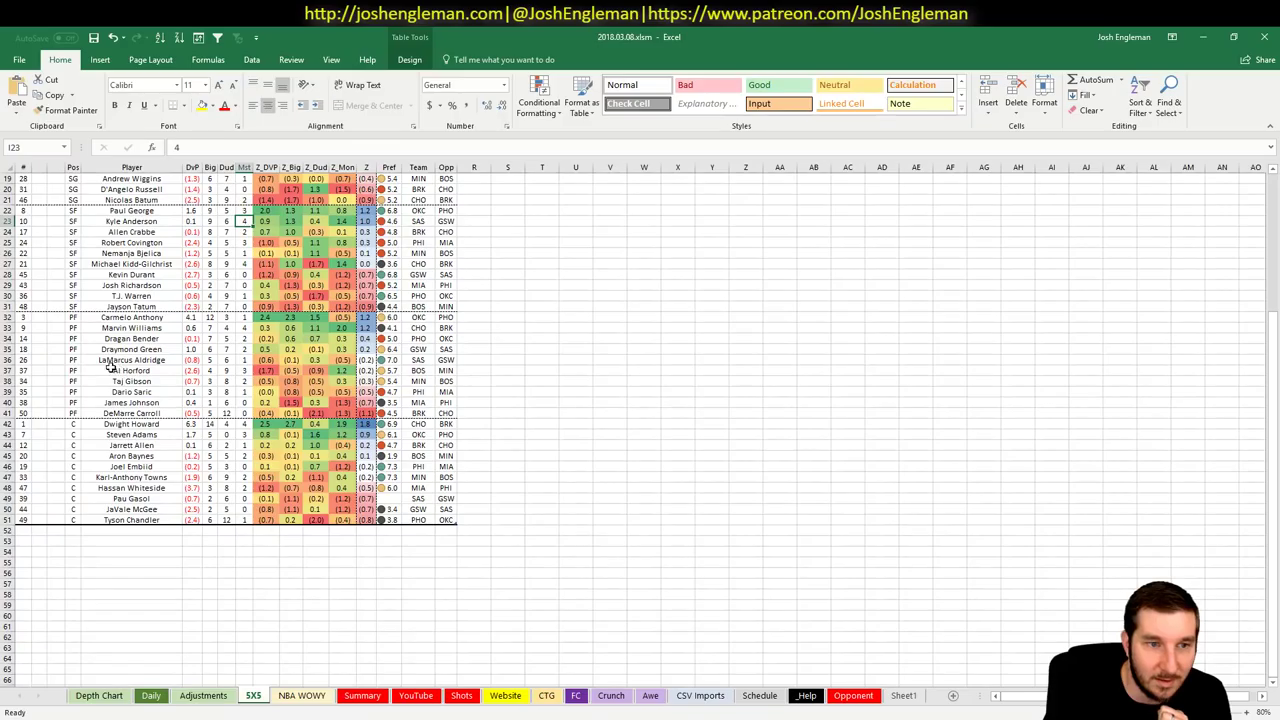
pyautogui.click(88, 362)
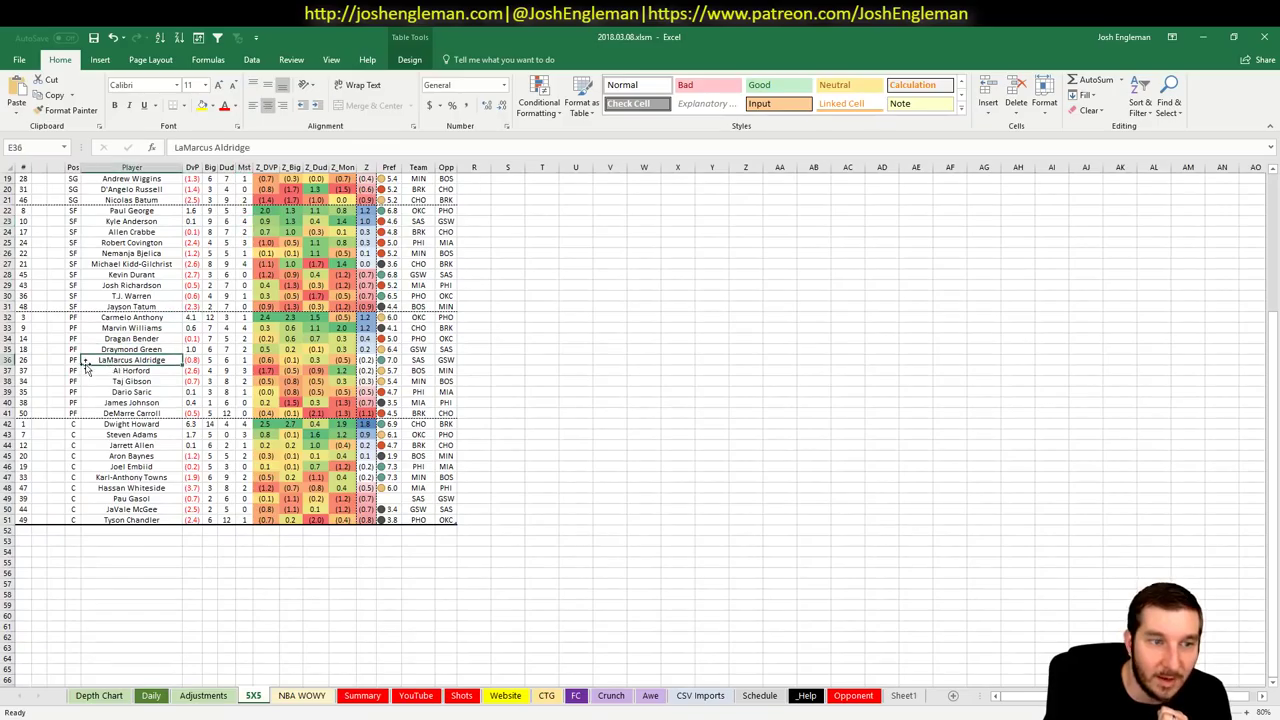
pyautogui.click(8, 359)
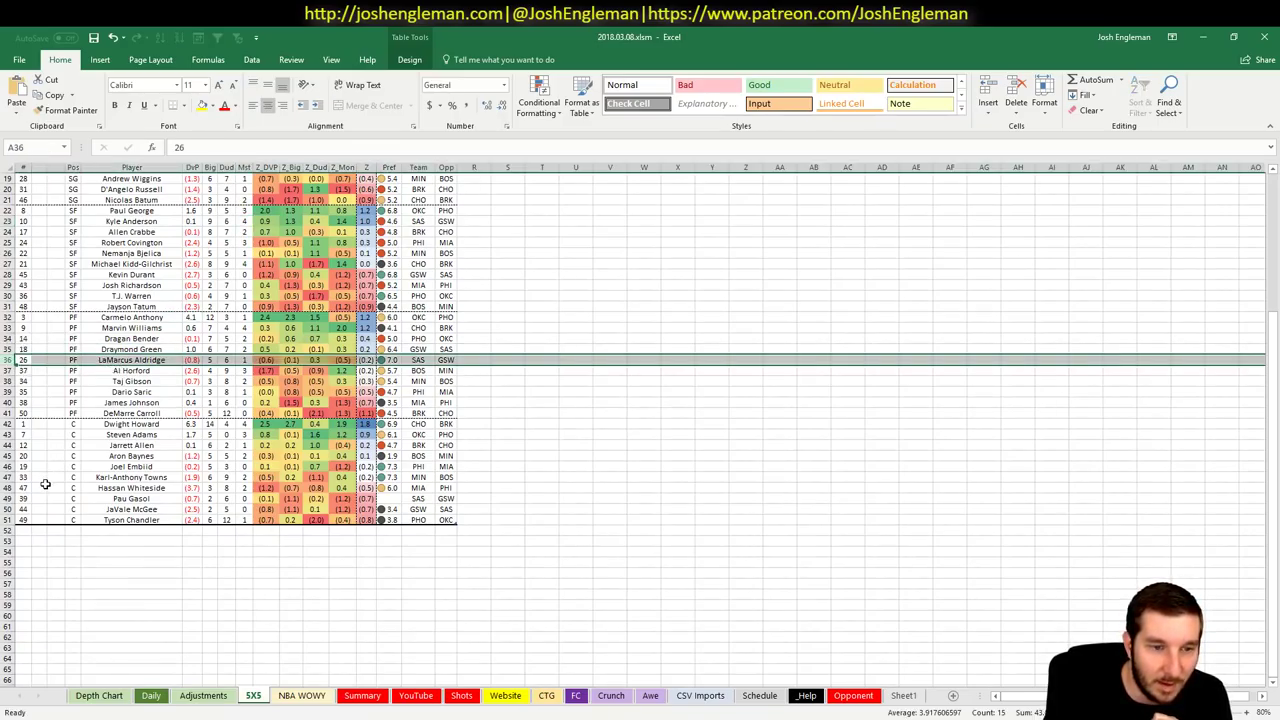
pyautogui.click(12, 498)
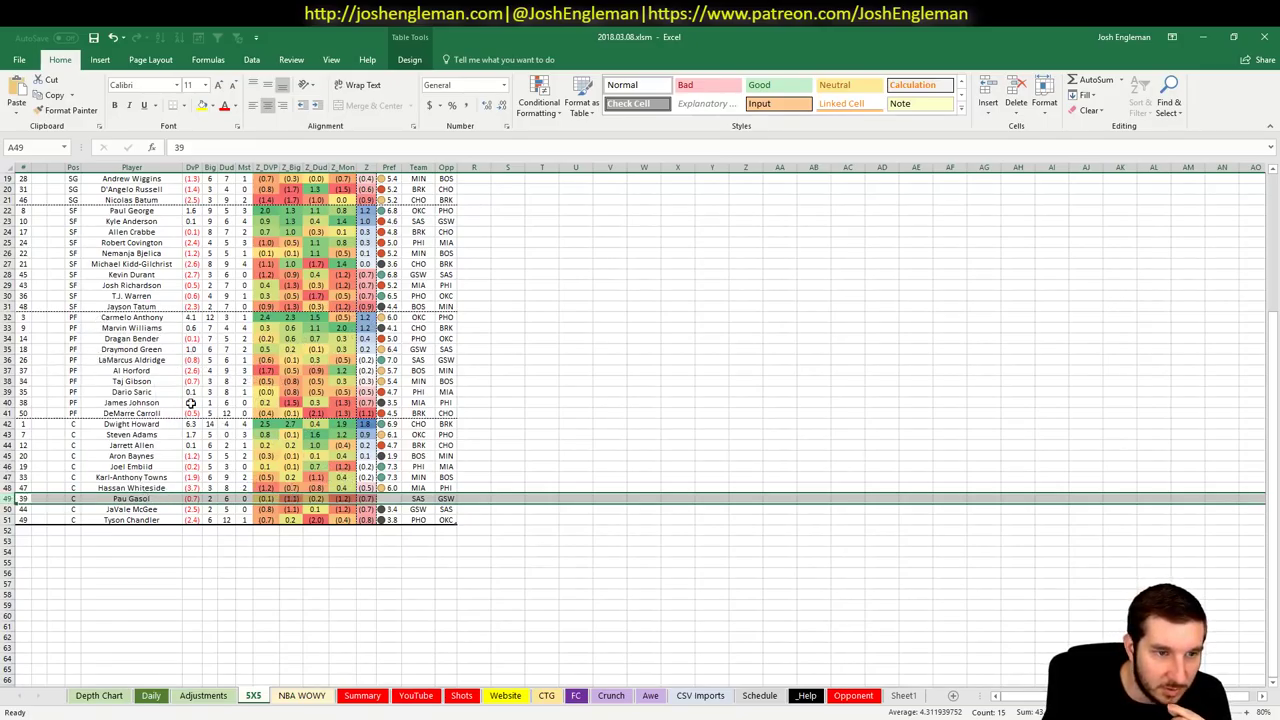
# - Filter the YouTube sheet's recent-games pivot table to team SAS
pyautogui.click(304, 700)
pyautogui.click(412, 697)
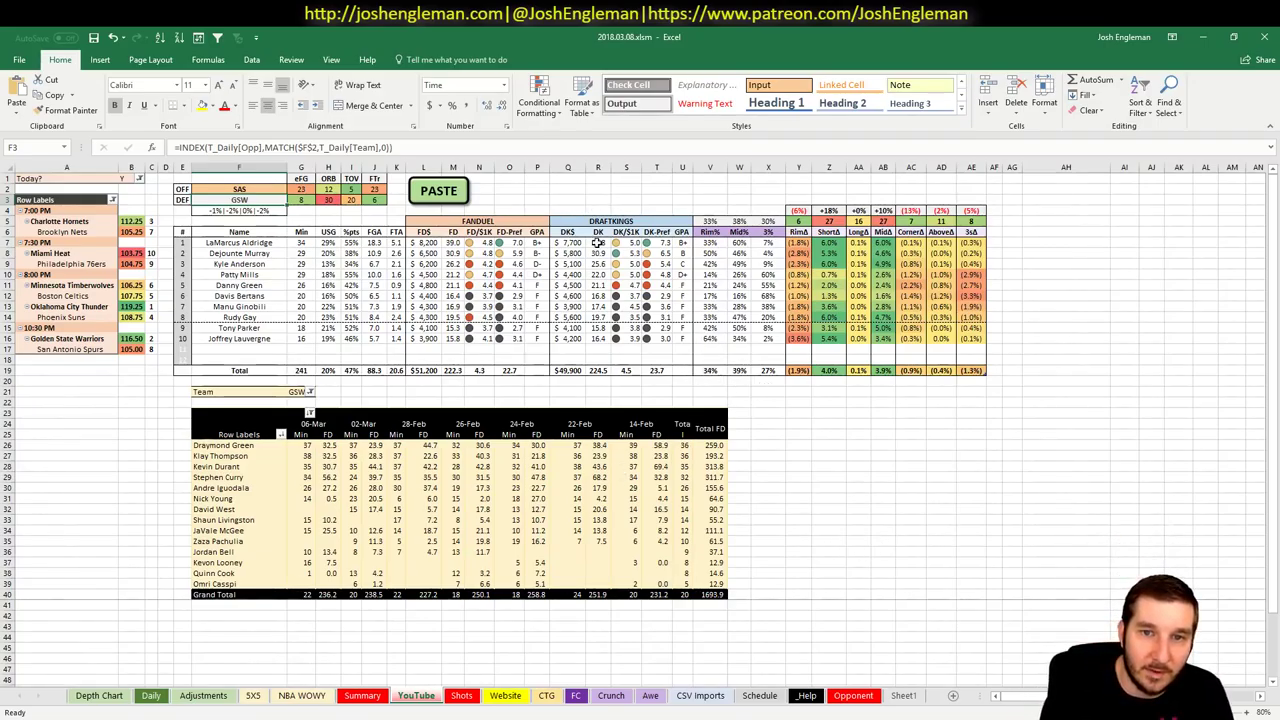
pyautogui.click(300, 392)
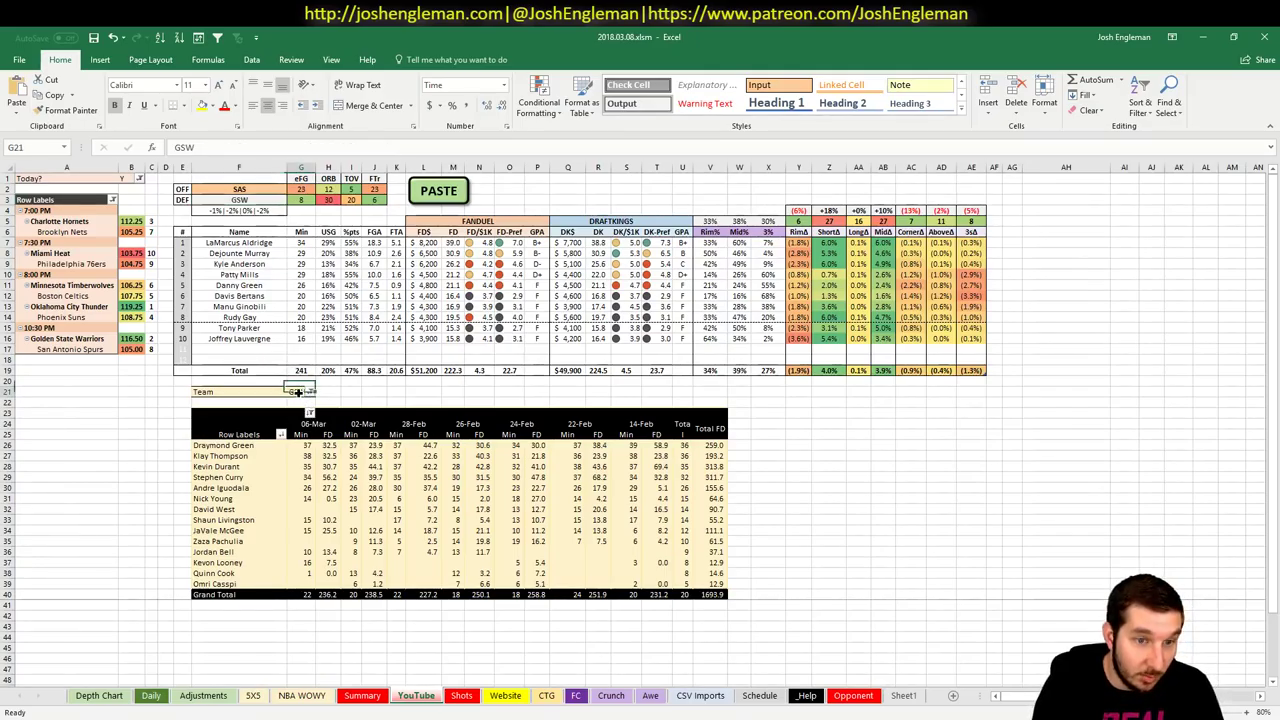
pyautogui.write('SAS')
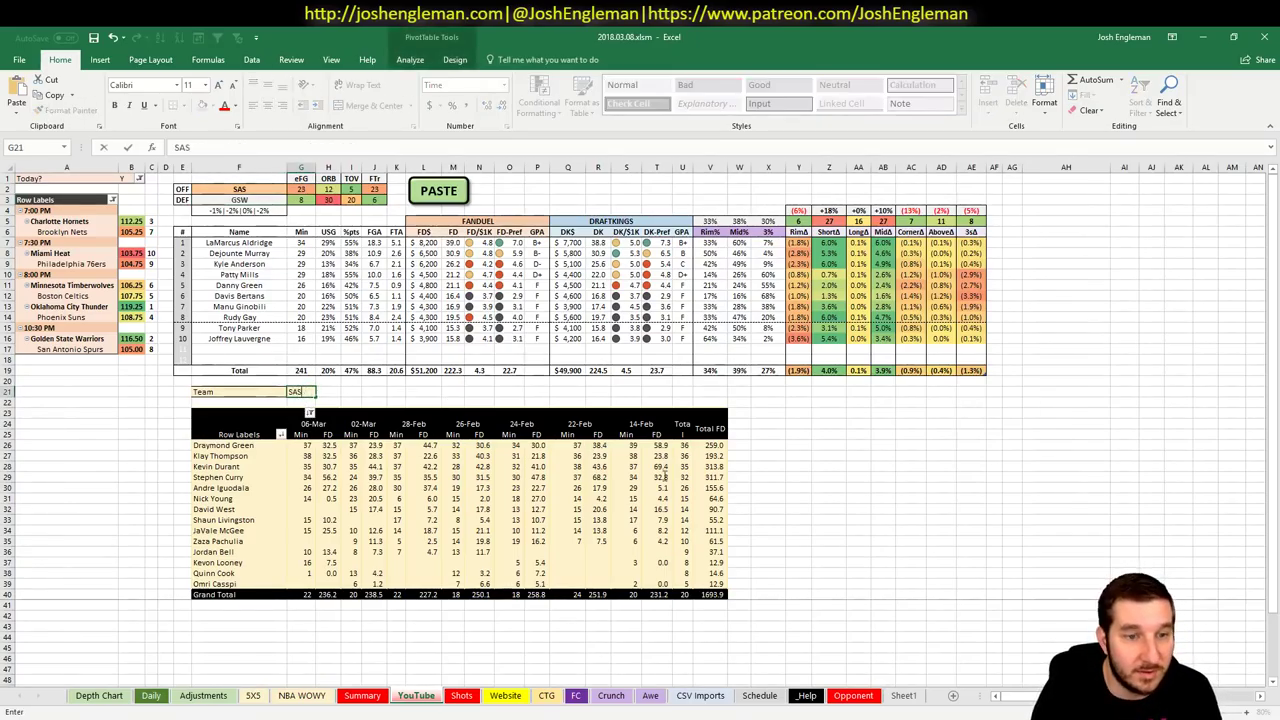
pyautogui.click(910, 477)
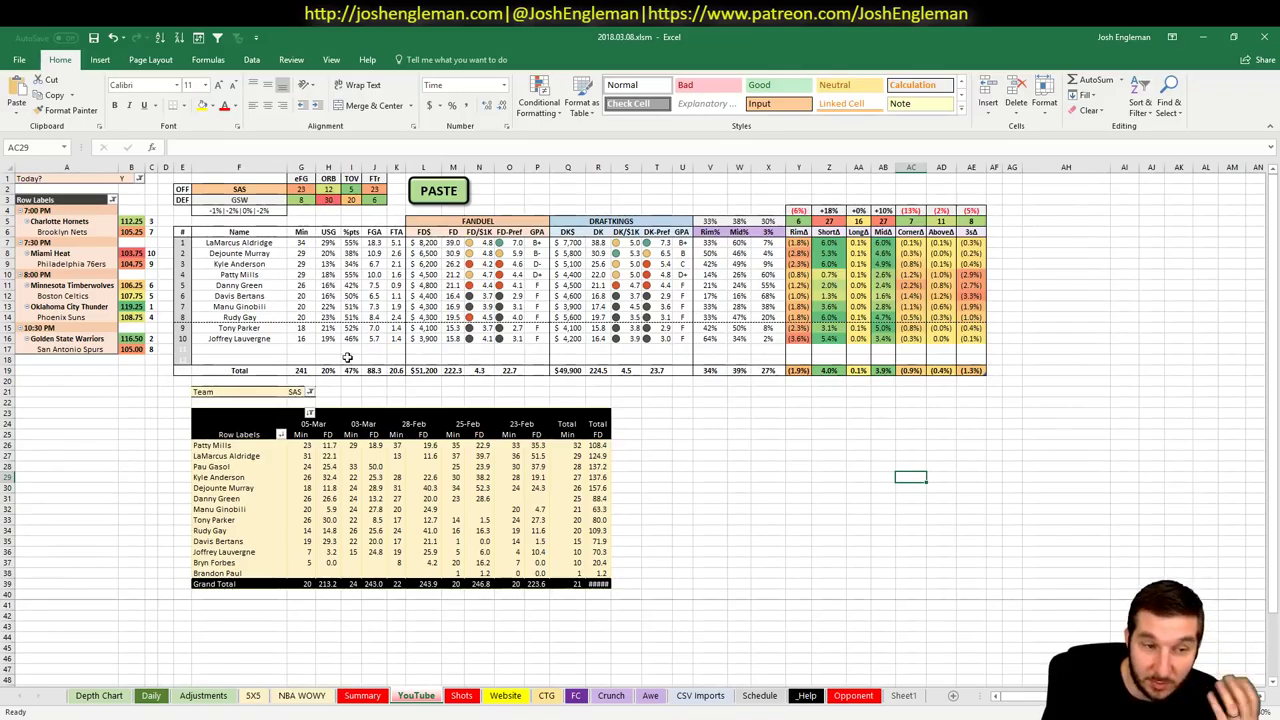
# - Review the FanDuel and DraftKings projections of Kyle Anderson and Patty Mills against their recent games
pyautogui.click(378, 393)
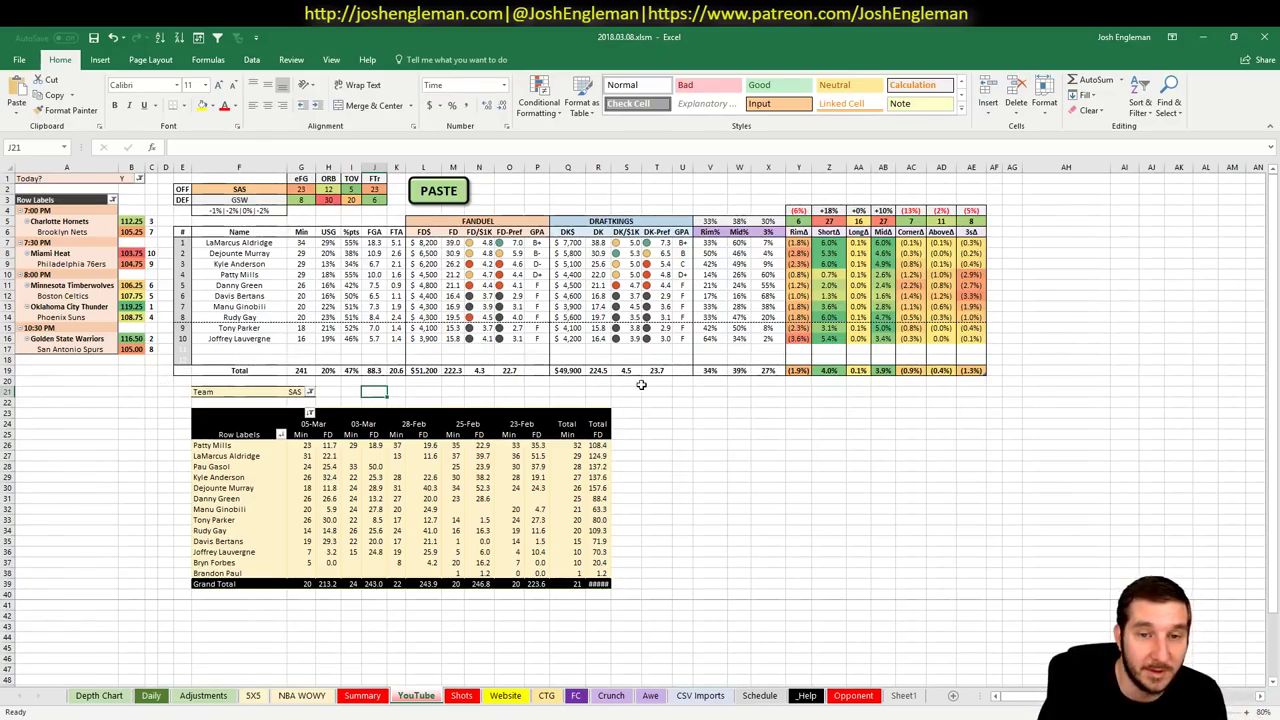
pyautogui.click(247, 265)
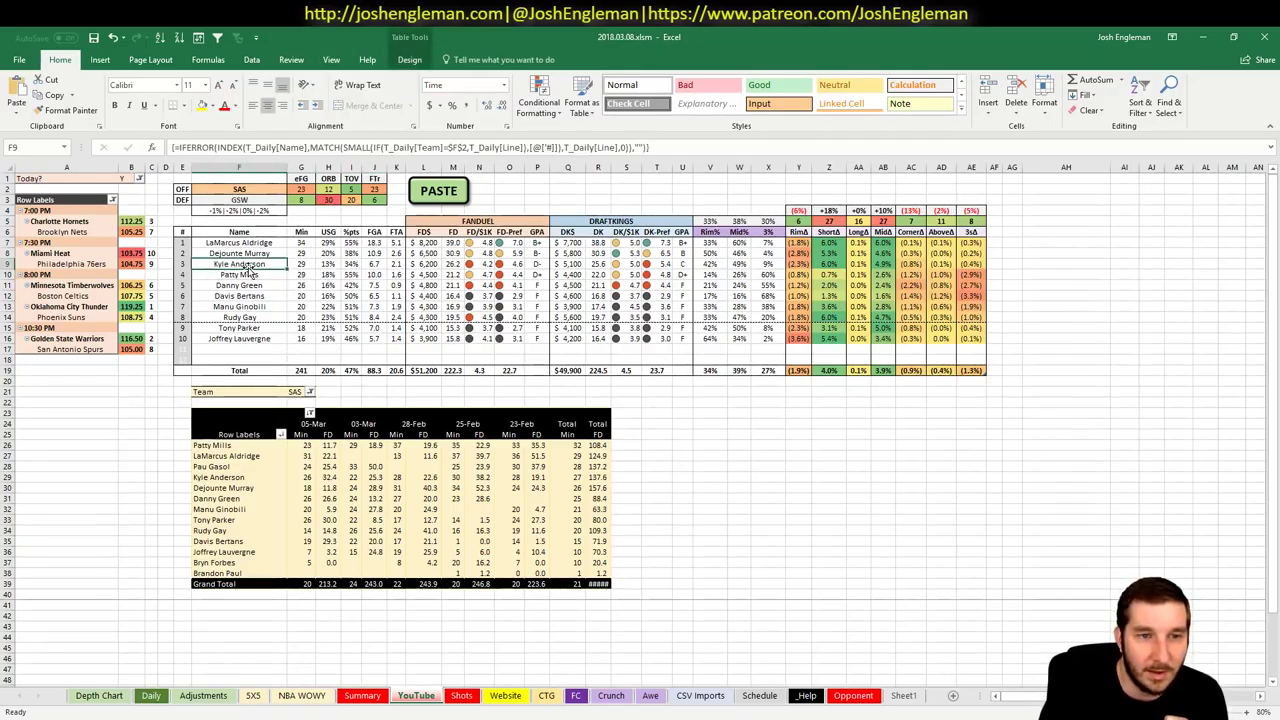
pyautogui.click(232, 273)
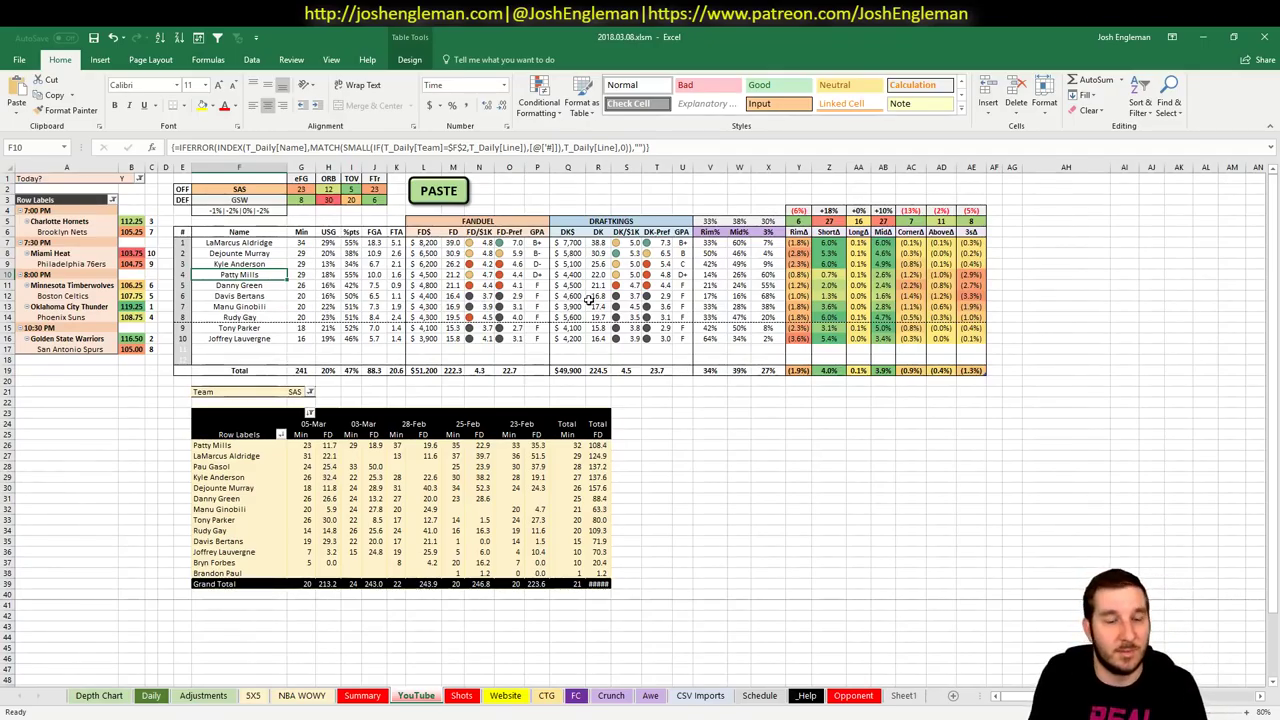
# - Expand the collapsed columns holding the player-by-player FD pivot table on the Daily sheet and set its Minutes field's number format to General
pyautogui.click(152, 697)
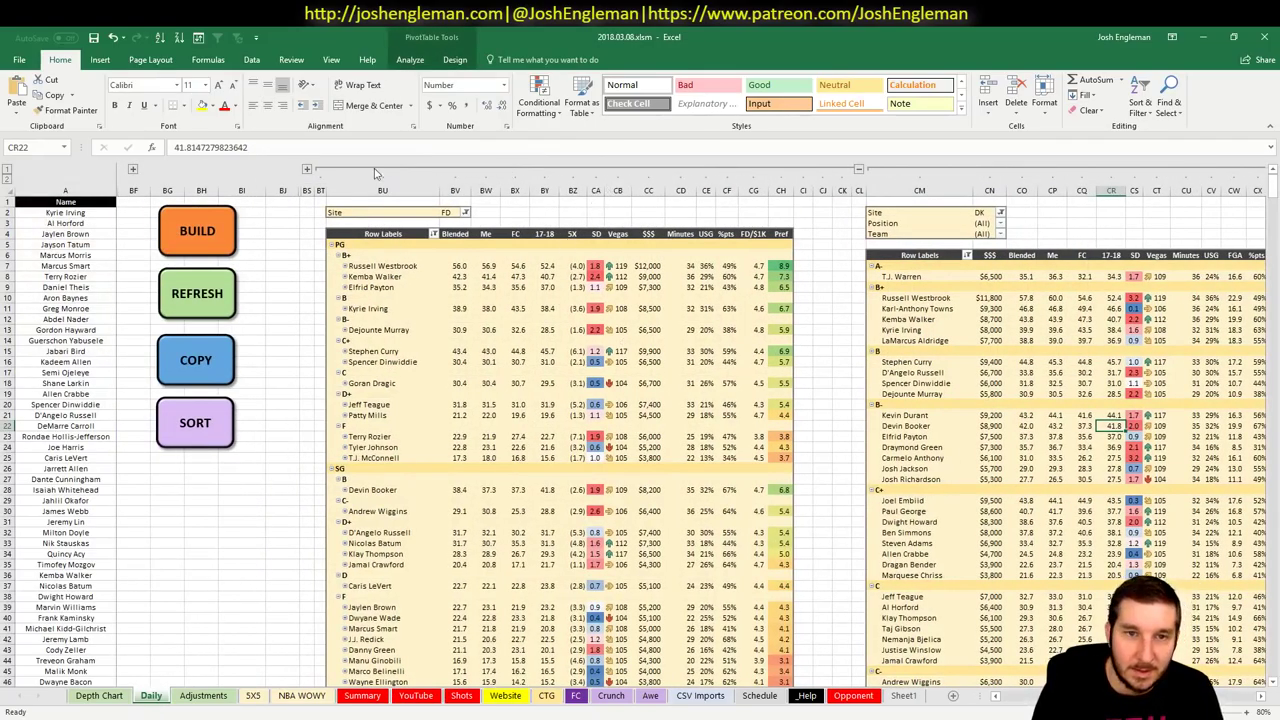
pyautogui.click(307, 170)
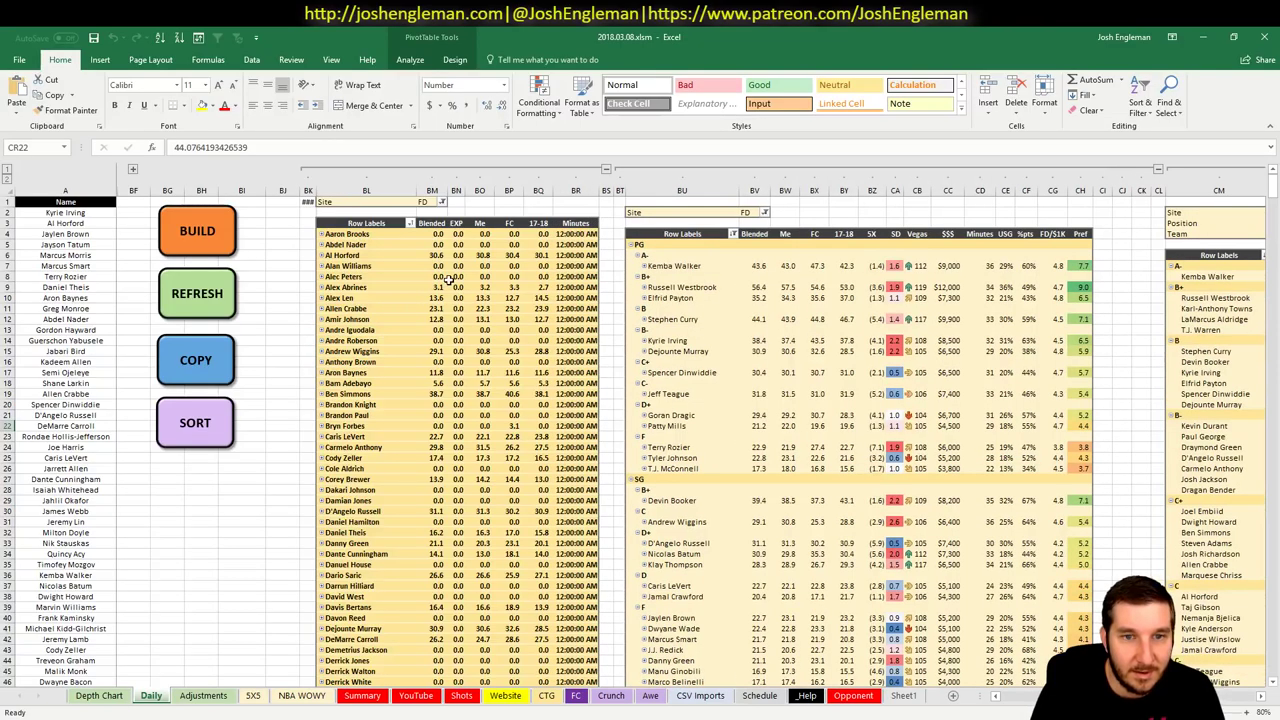
pyautogui.rightClick(586, 256)
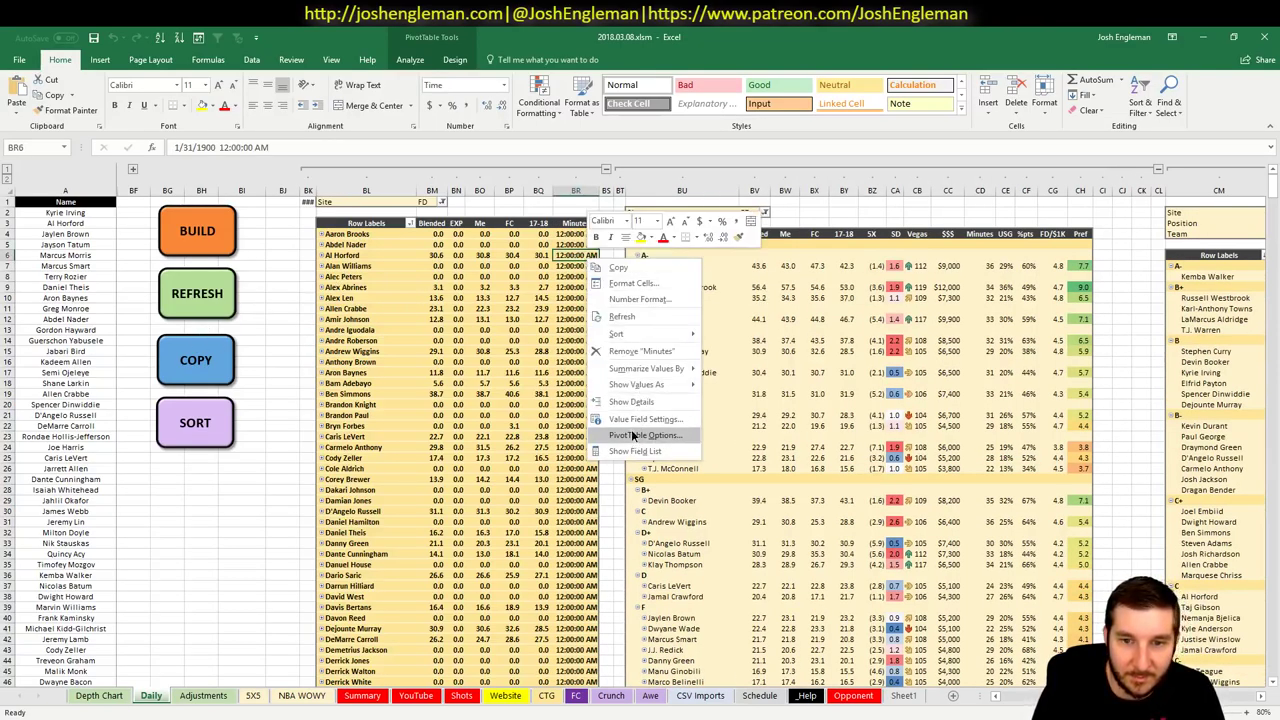
pyautogui.click(639, 299)
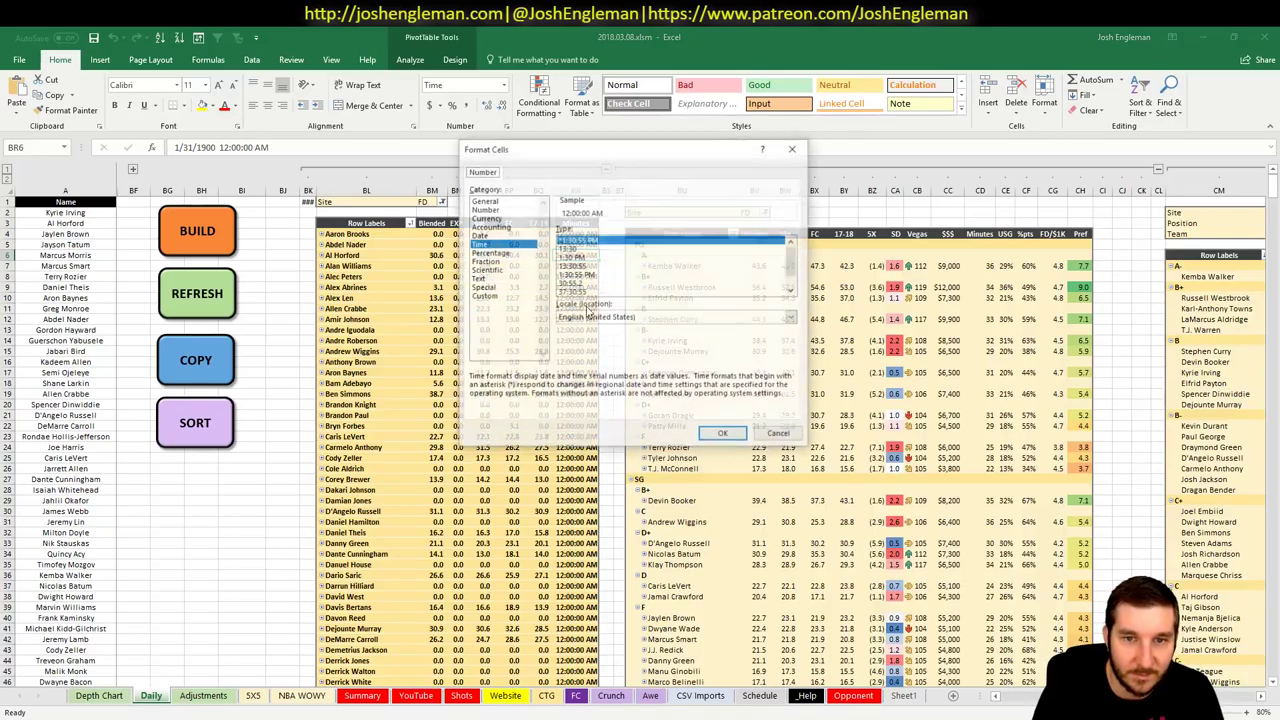
pyautogui.click(505, 201)
pyautogui.click(722, 434)
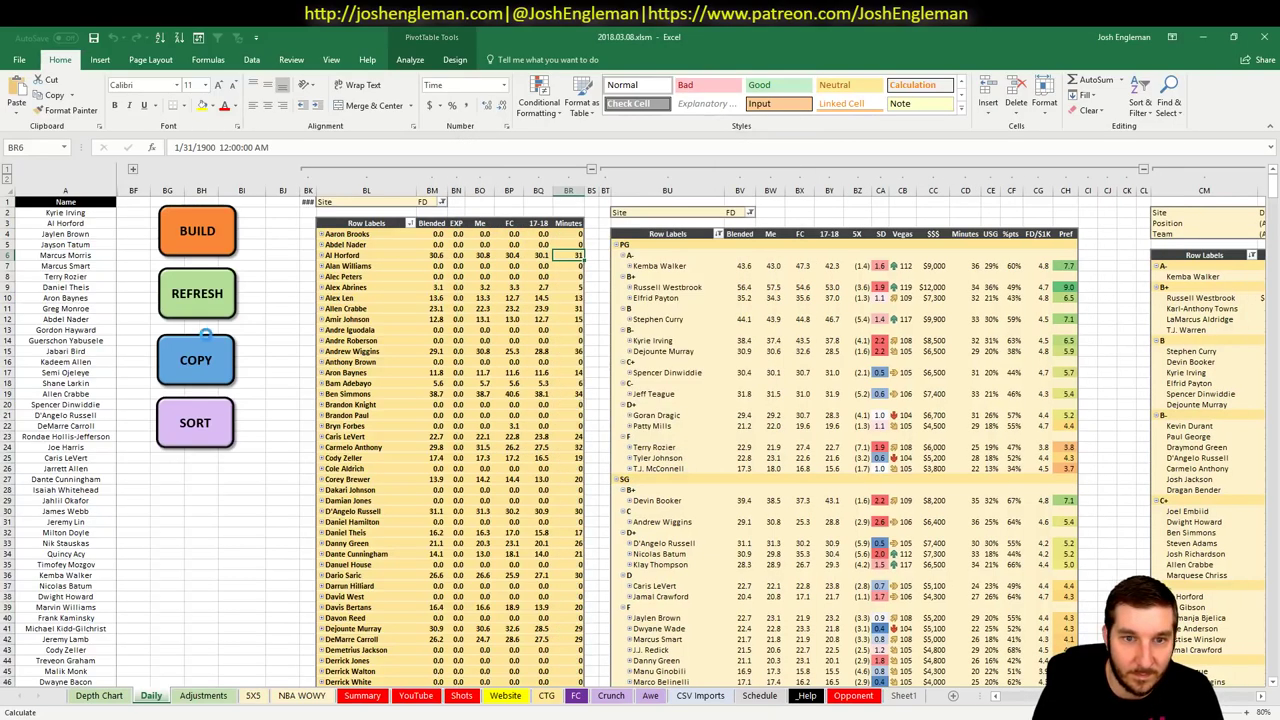
# - Copy the FD projections from the Daily sheet and paste them into FantasyCruncher's upload table for NBA Fanduel 2018-03-08
pyautogui.click(205, 359)
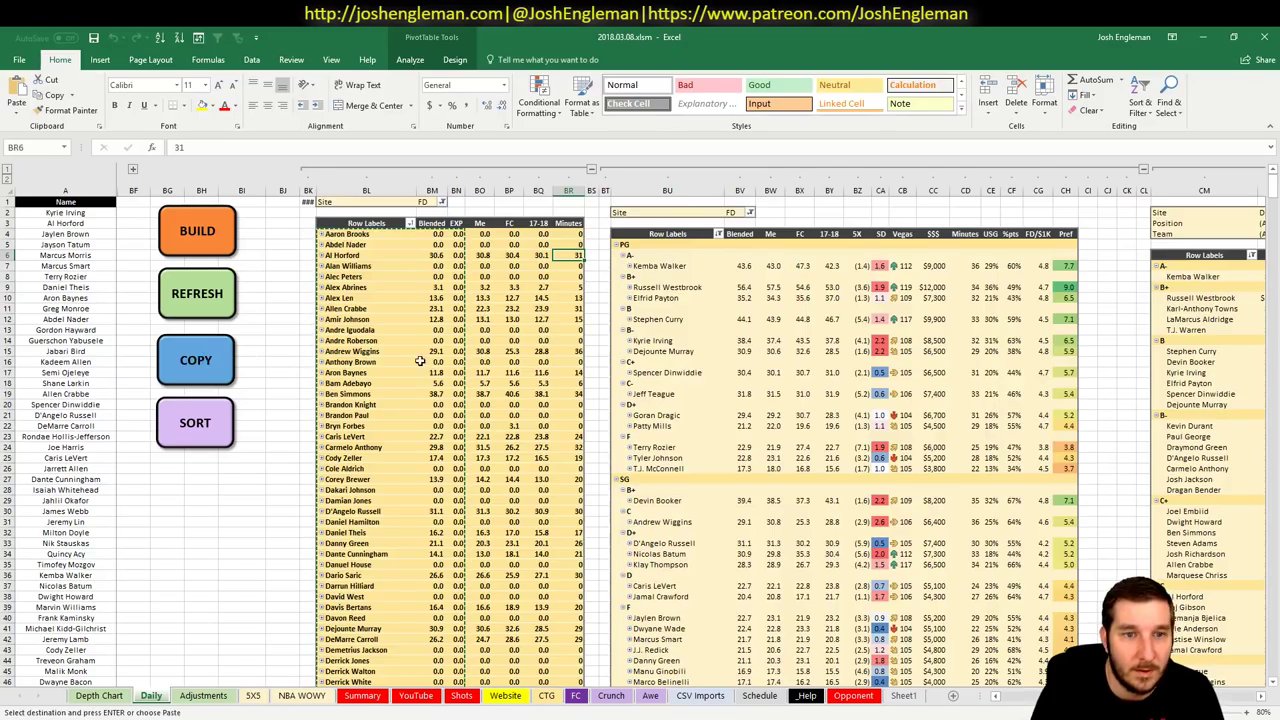
pyautogui.hotkey('alt', 'Tab')
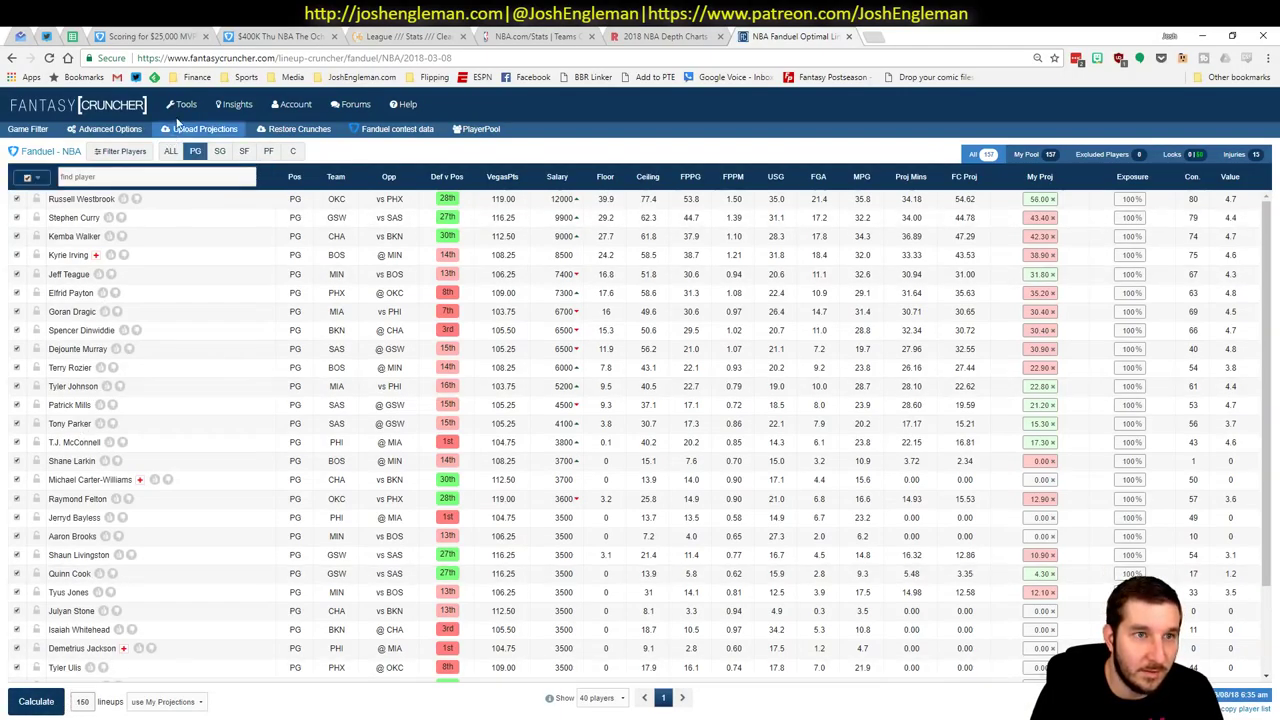
pyautogui.moveTo(207, 138)
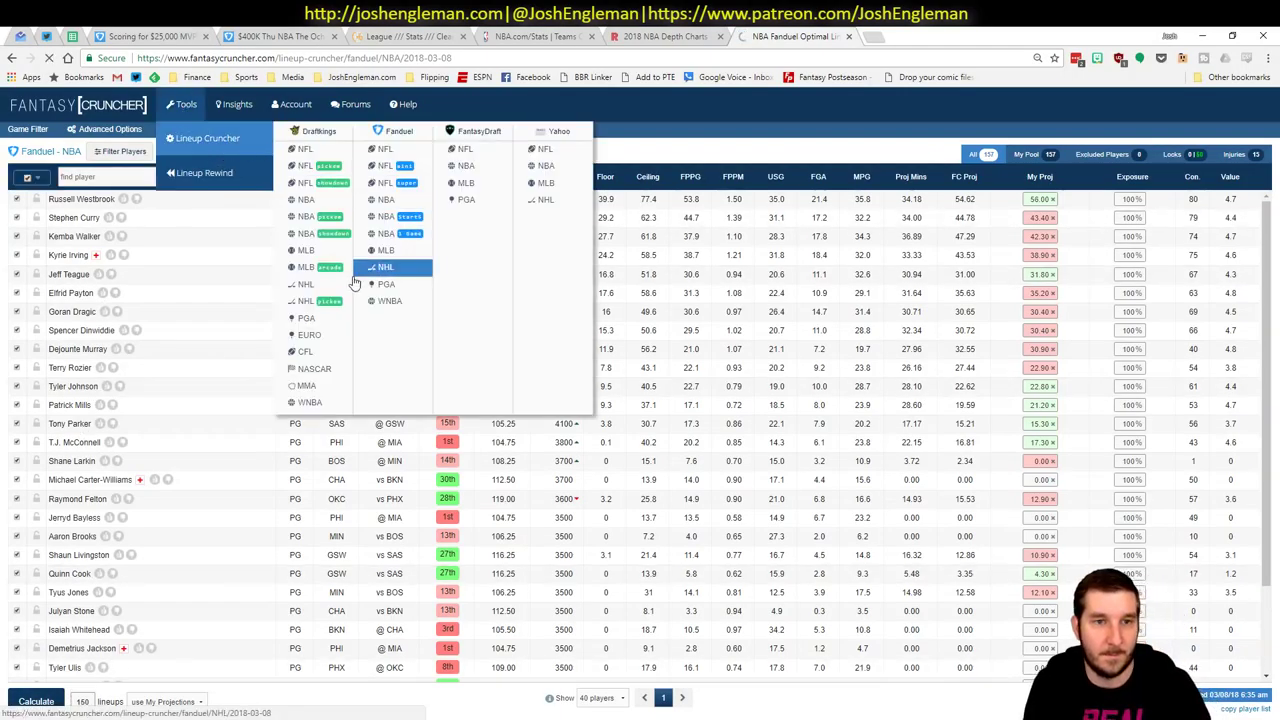
pyautogui.click(343, 319)
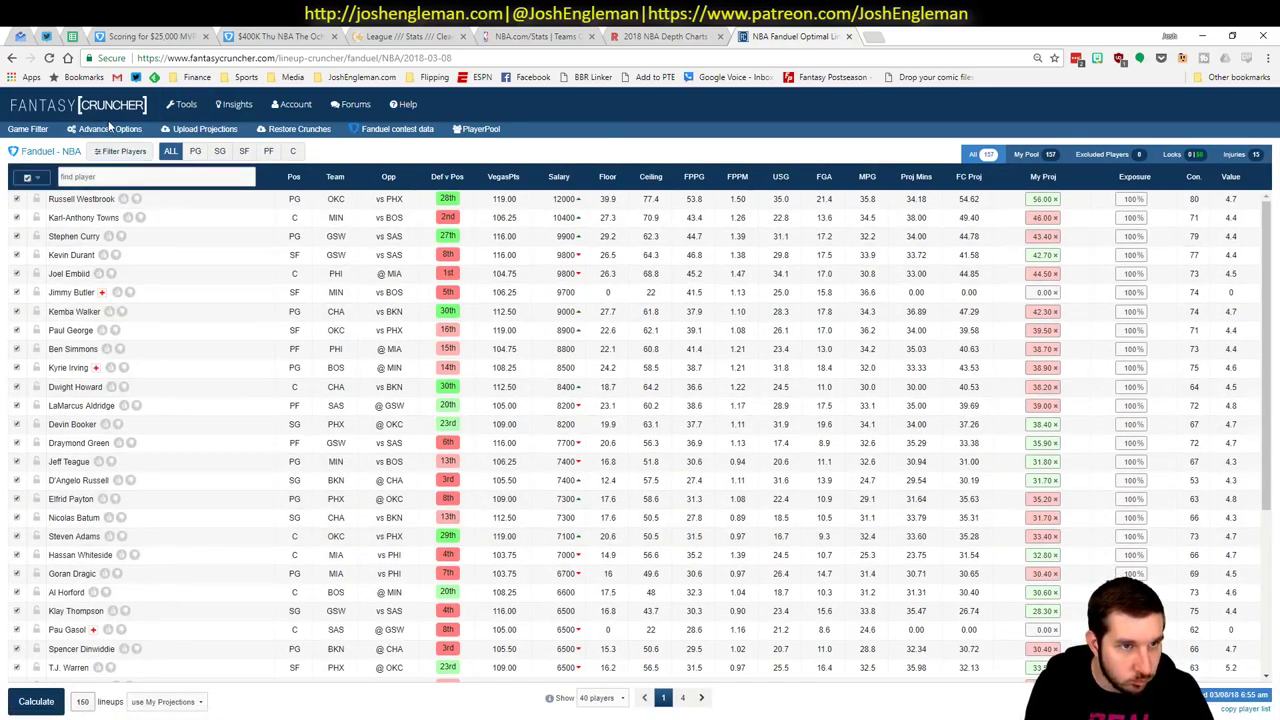
pyautogui.click(198, 138)
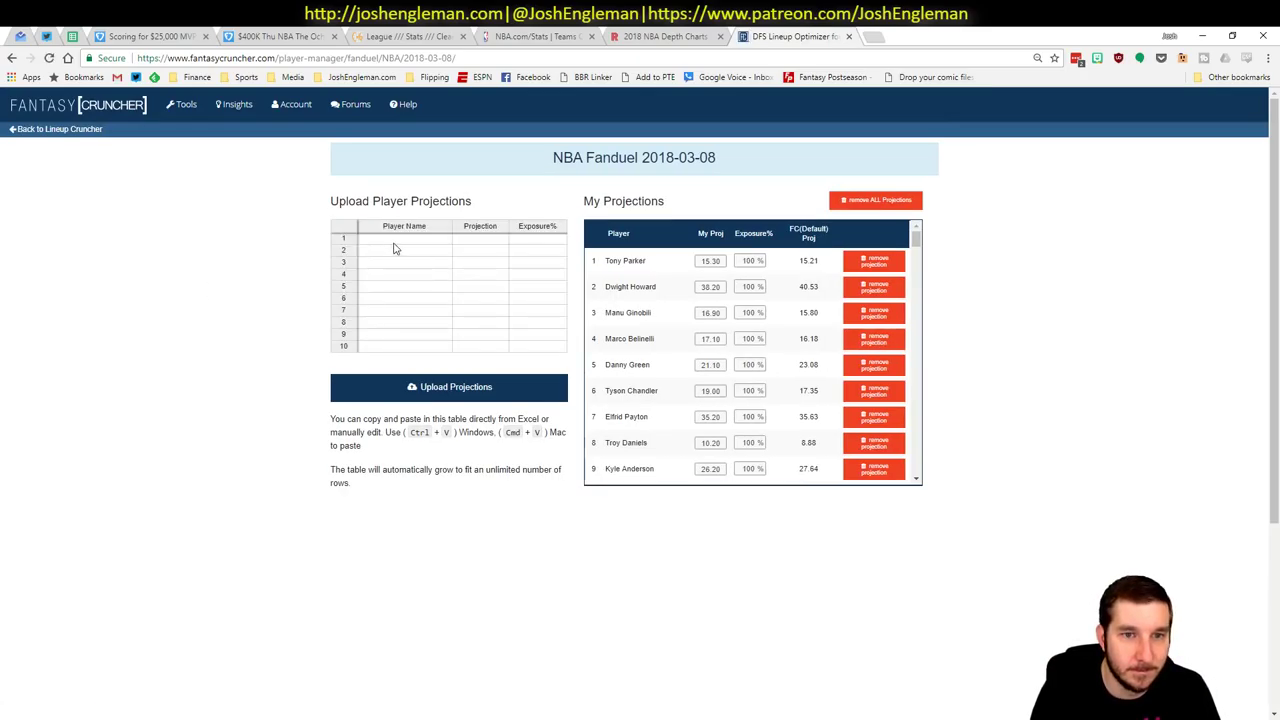
pyautogui.click(394, 248)
pyautogui.hotkey('ctrl', 'v')
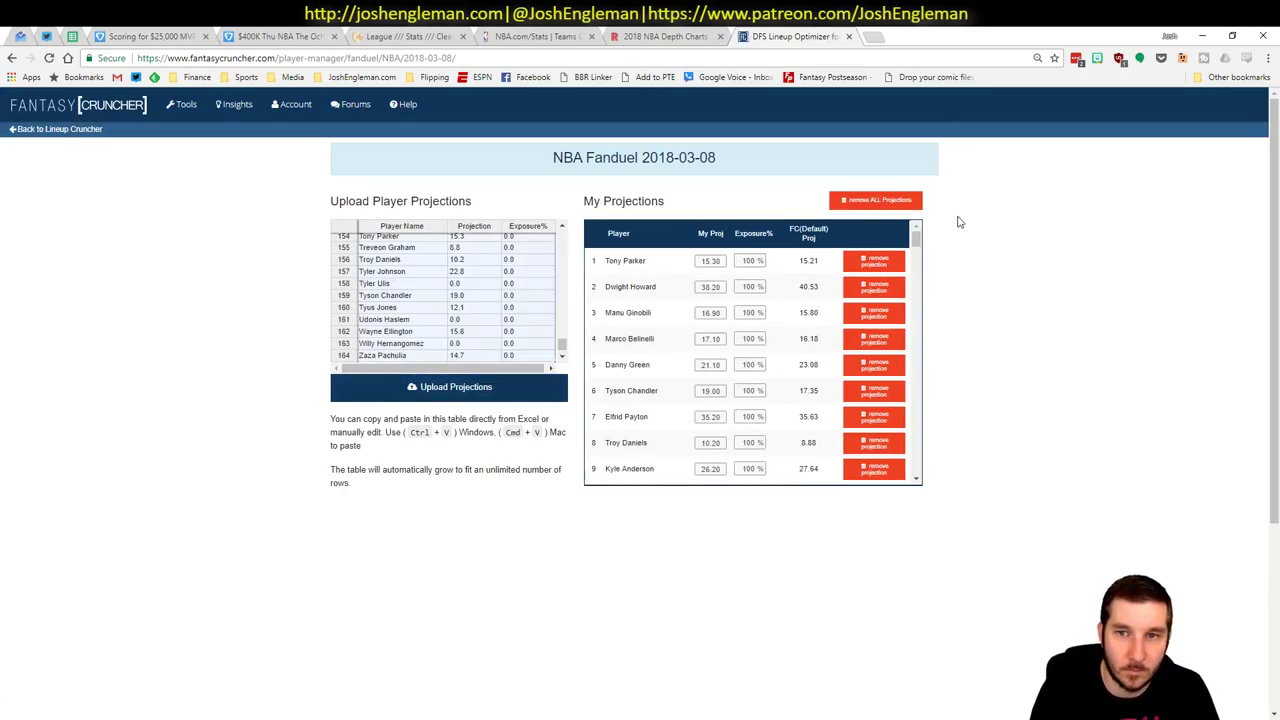
# - Remove all existing custom projections and upload the pasted player projections
pyautogui.click(878, 200)
pyautogui.click(725, 475)
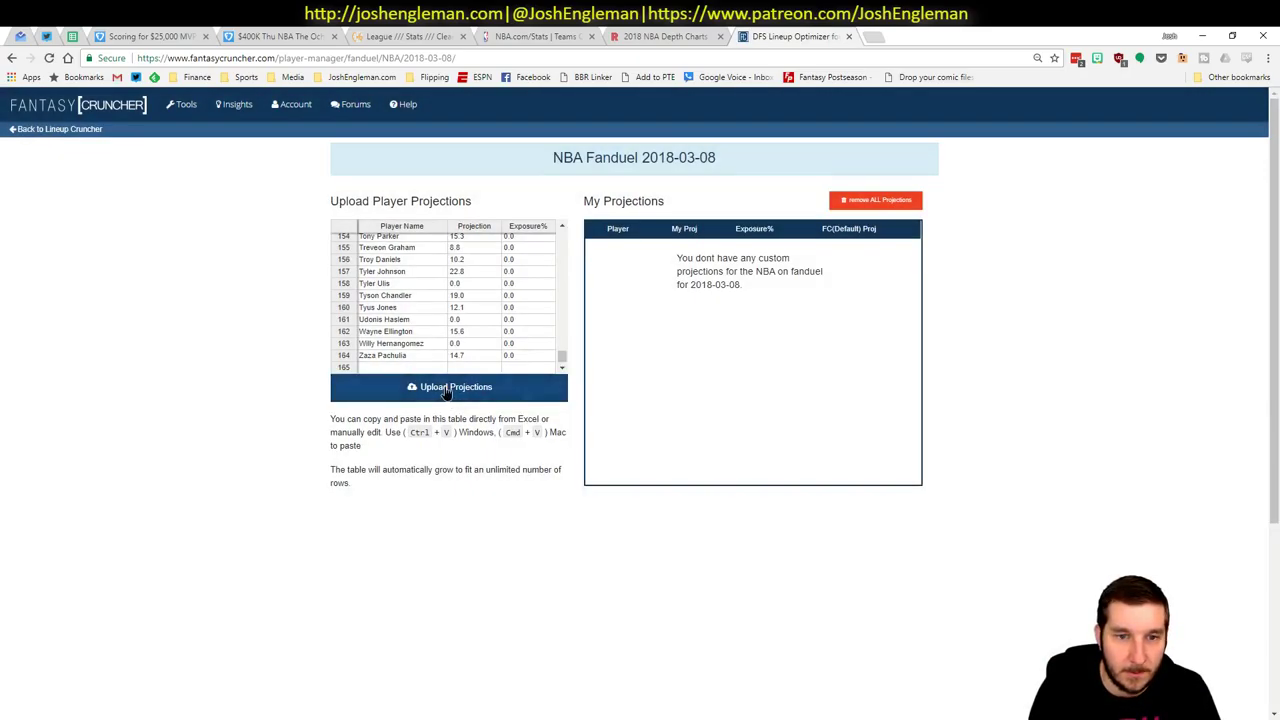
pyautogui.click(455, 387)
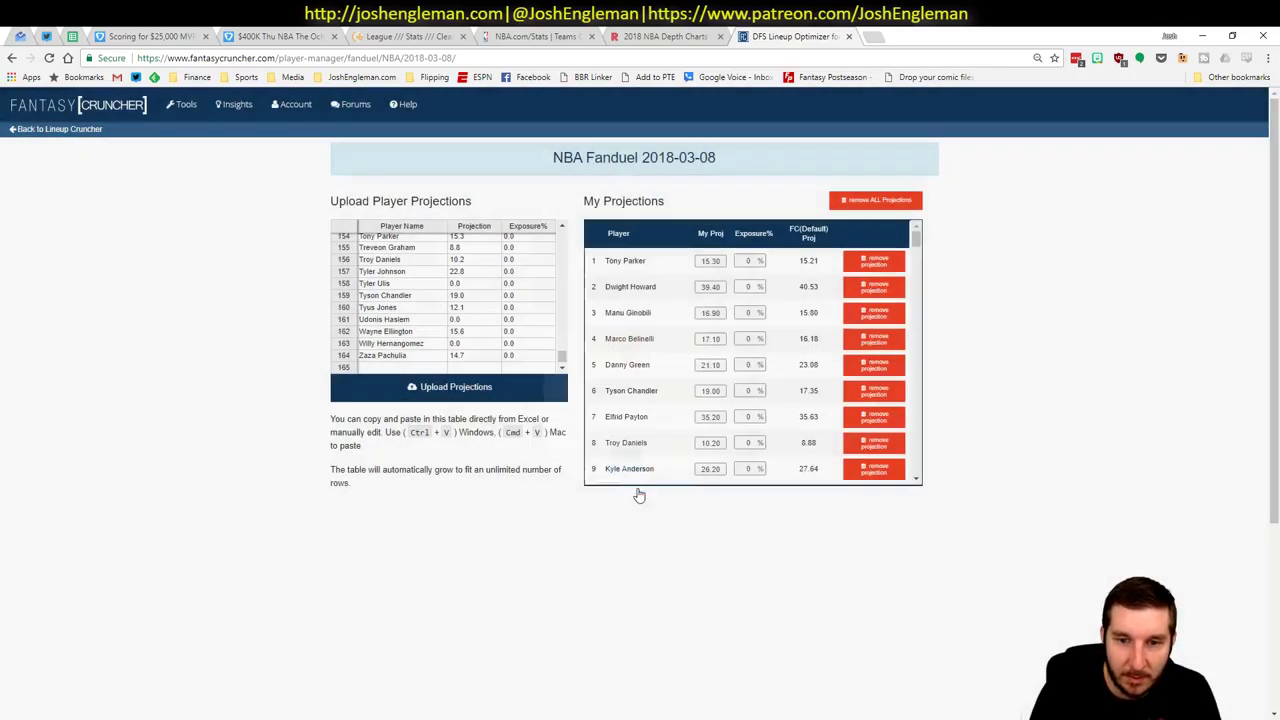
# - Return to the FanDuel NBA Lineup Cruncher and set the number of lineups to 100
pyautogui.click(86, 131)
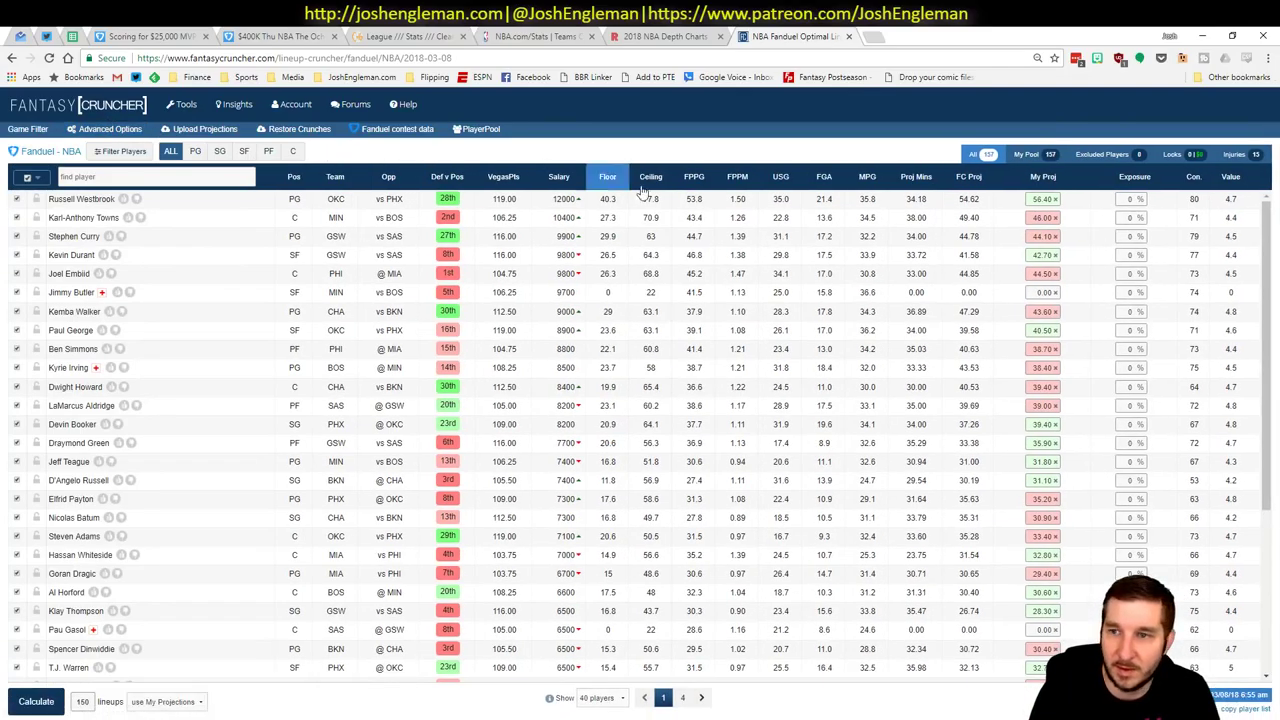
pyautogui.doubleClick(84, 702)
pyautogui.write('100')
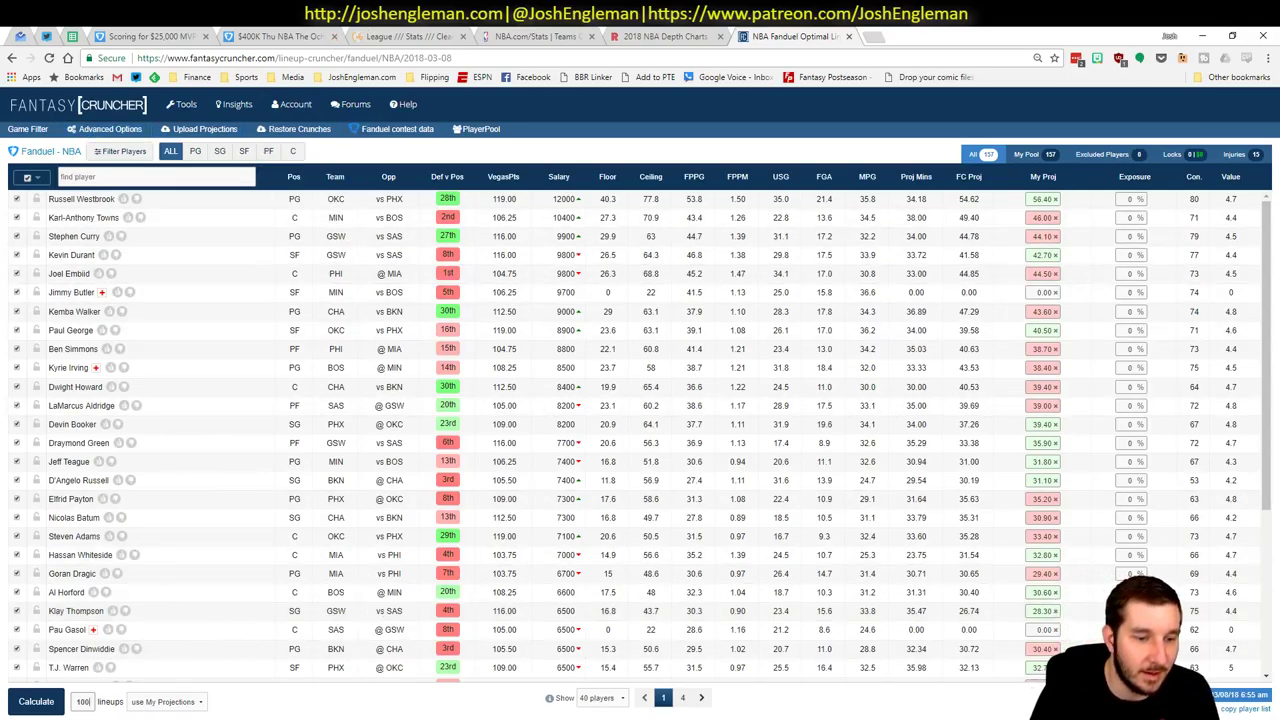
# - Switch to the Excel workbook and review the game start times on the Schedule sheet, plus the Adjustments and 5X5 sheets
pyautogui.hotkey('alt', 'Tab')
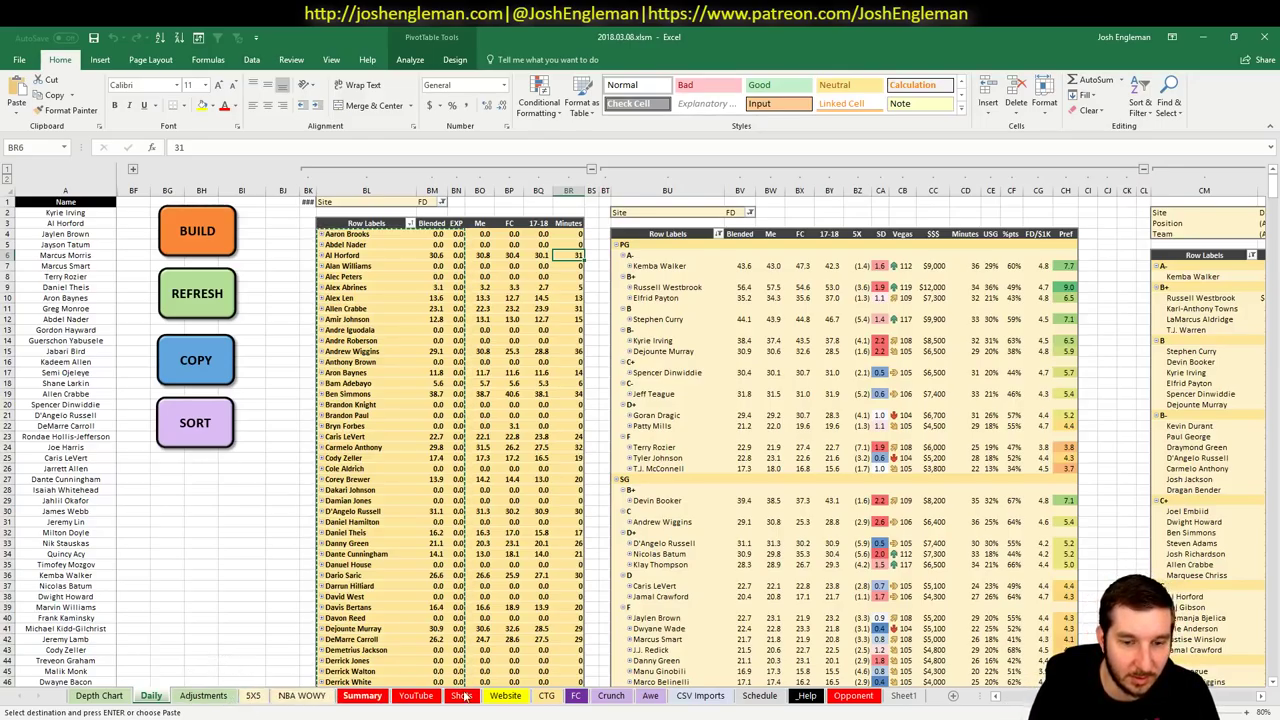
pyautogui.click(755, 696)
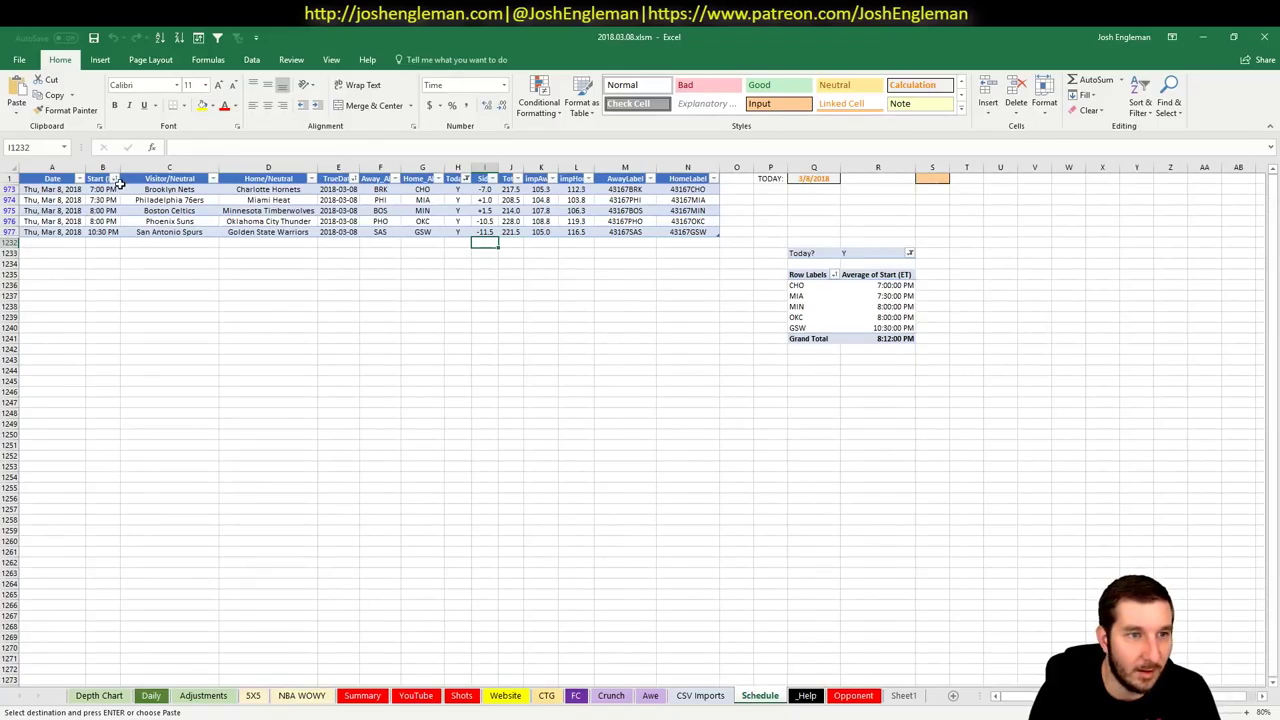
pyautogui.moveTo(106, 193); pyautogui.dragTo(103, 221)
pyautogui.hotkey('ctrl', 'v')
pyautogui.click(161, 308)
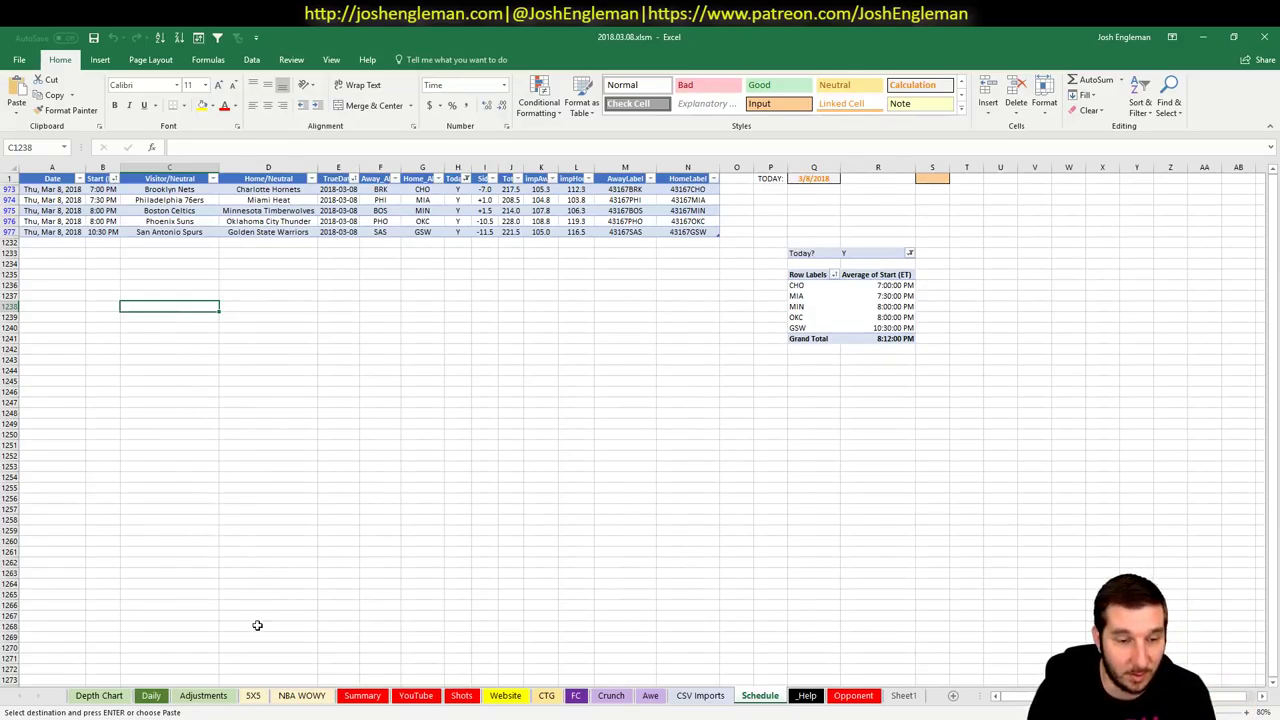
pyautogui.click(203, 695)
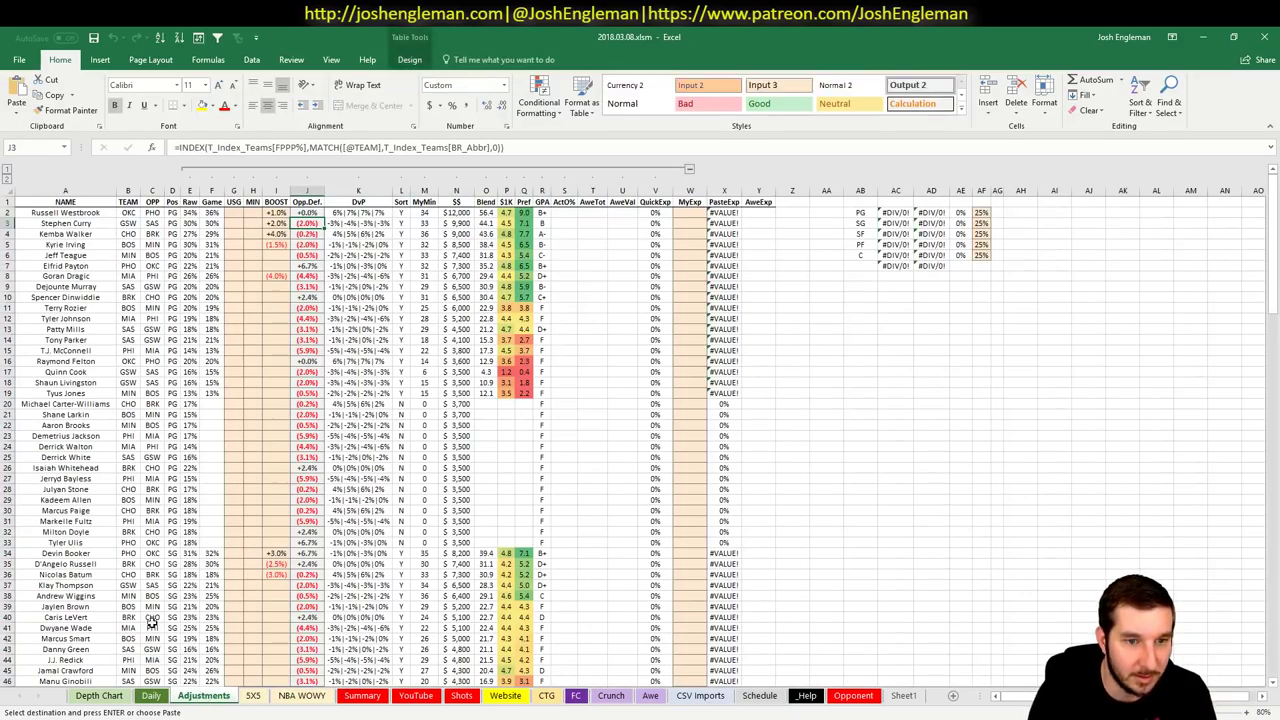
pyautogui.click(301, 695)
pyautogui.click(253, 695)
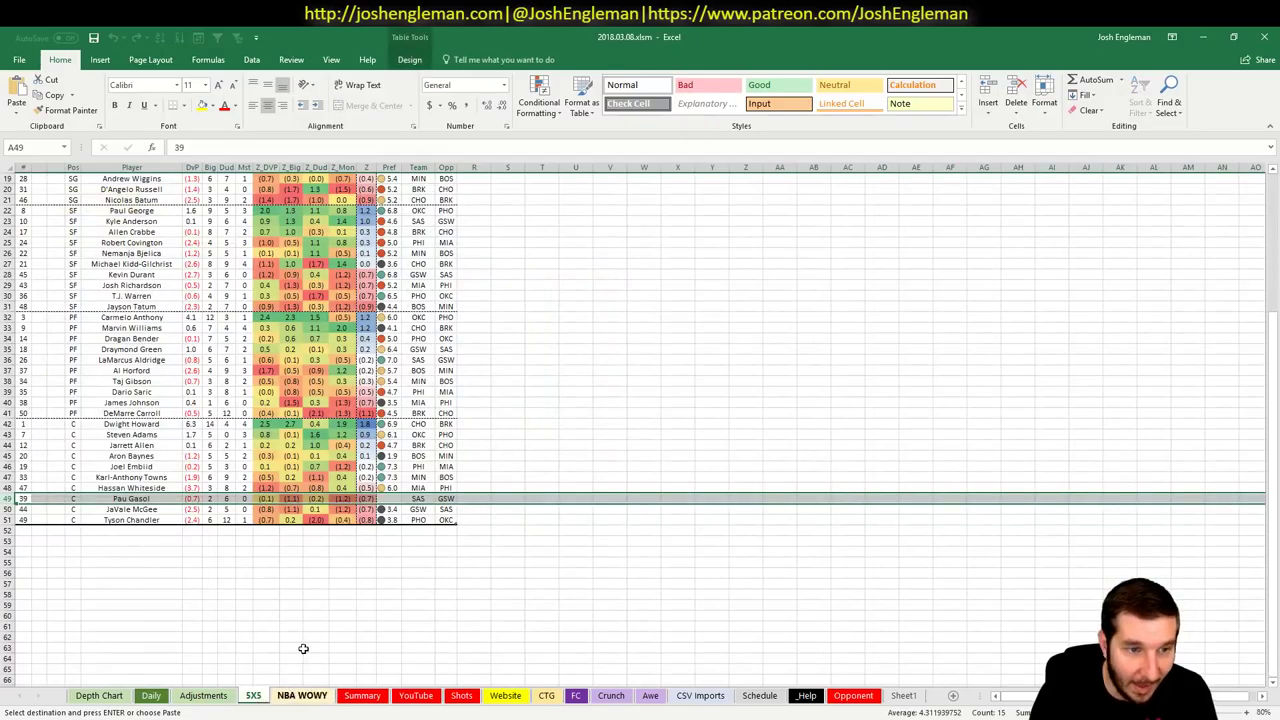
# - Return to FantasyCruncher and set the advanced options to 1 unique player, 100% exposure for all players and 10% randomness
pyautogui.hotkey('alt', 'Tab')
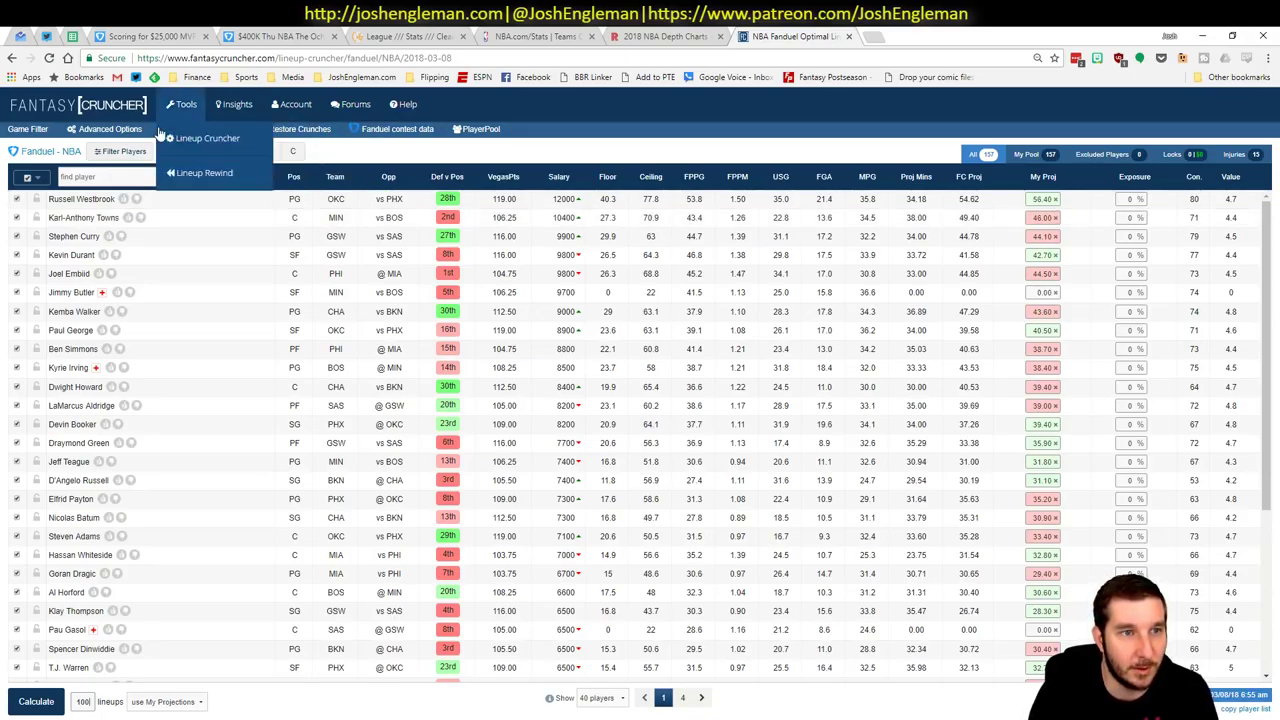
pyautogui.click(104, 131)
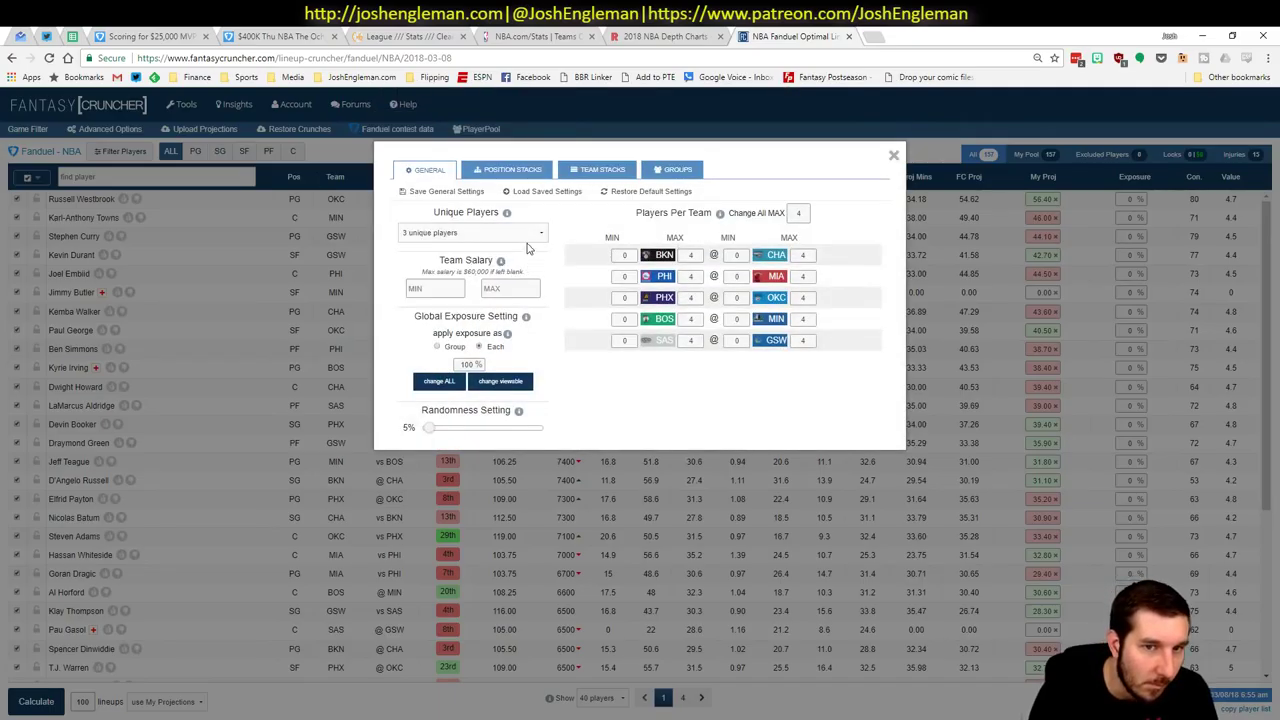
pyautogui.click(527, 235)
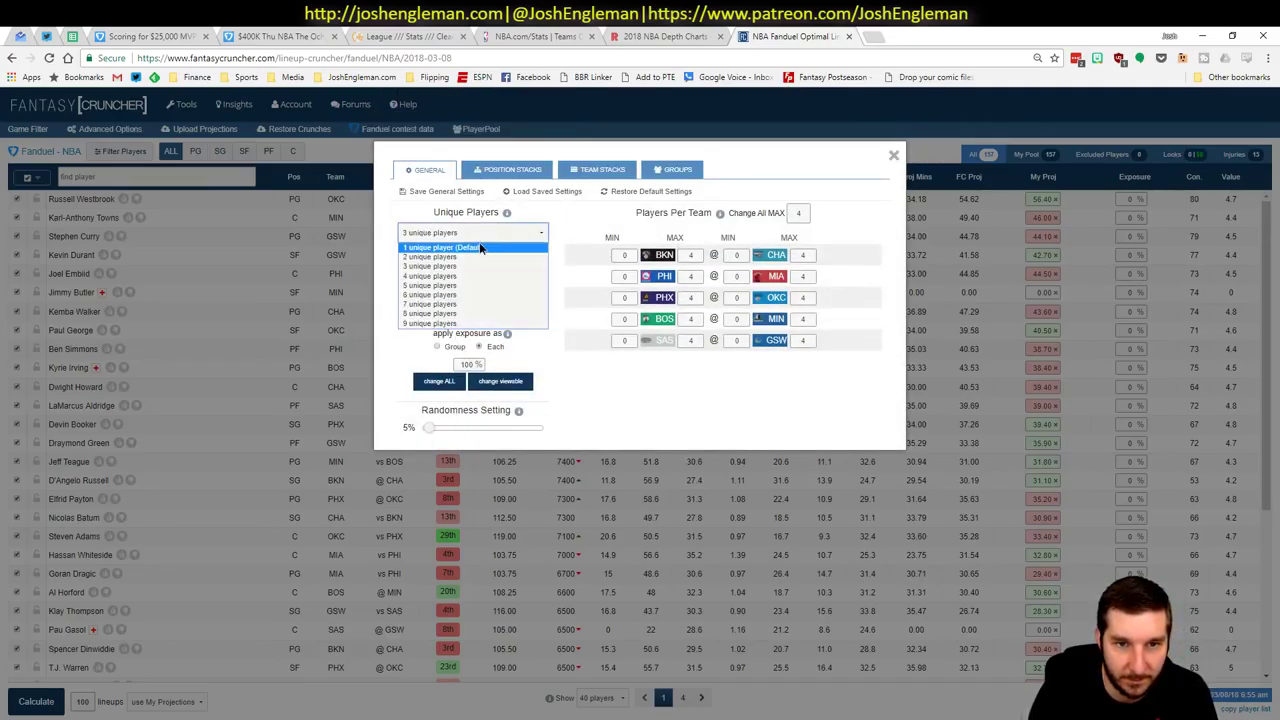
pyautogui.click(484, 247)
pyautogui.moveTo(428, 427)
pyautogui.mouseDown()
pyautogui.moveTo(417, 428)
pyautogui.moveTo(433, 427)
pyautogui.mouseUp()
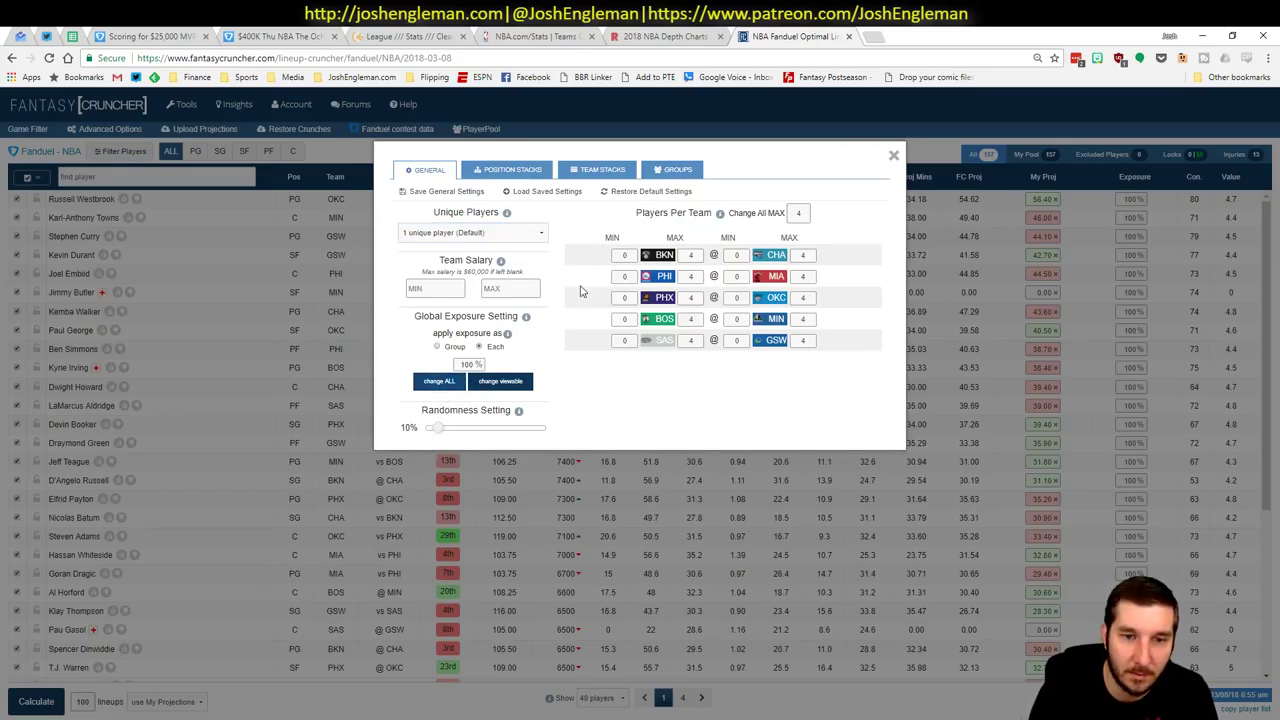
pyautogui.click(893, 155)
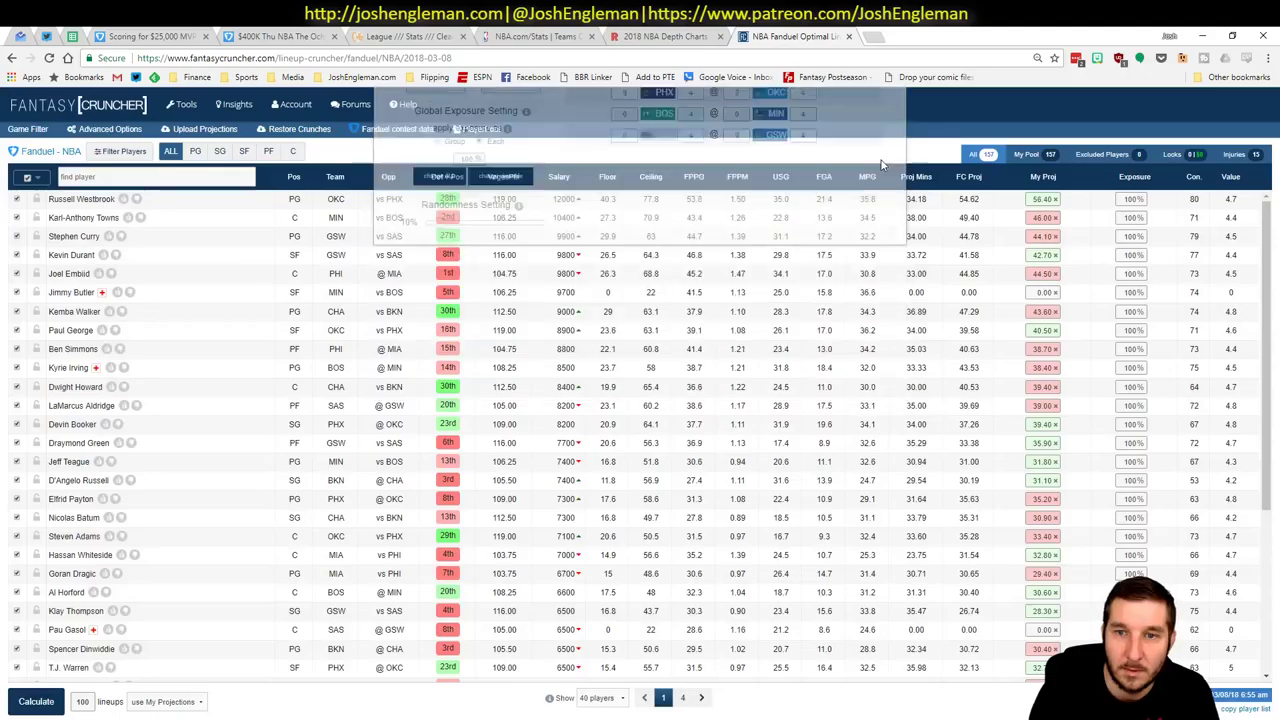
# - Calculate the 100 lineups and filter the results to those containing Kemba Walker and Devin Booker
pyautogui.click(36, 701)
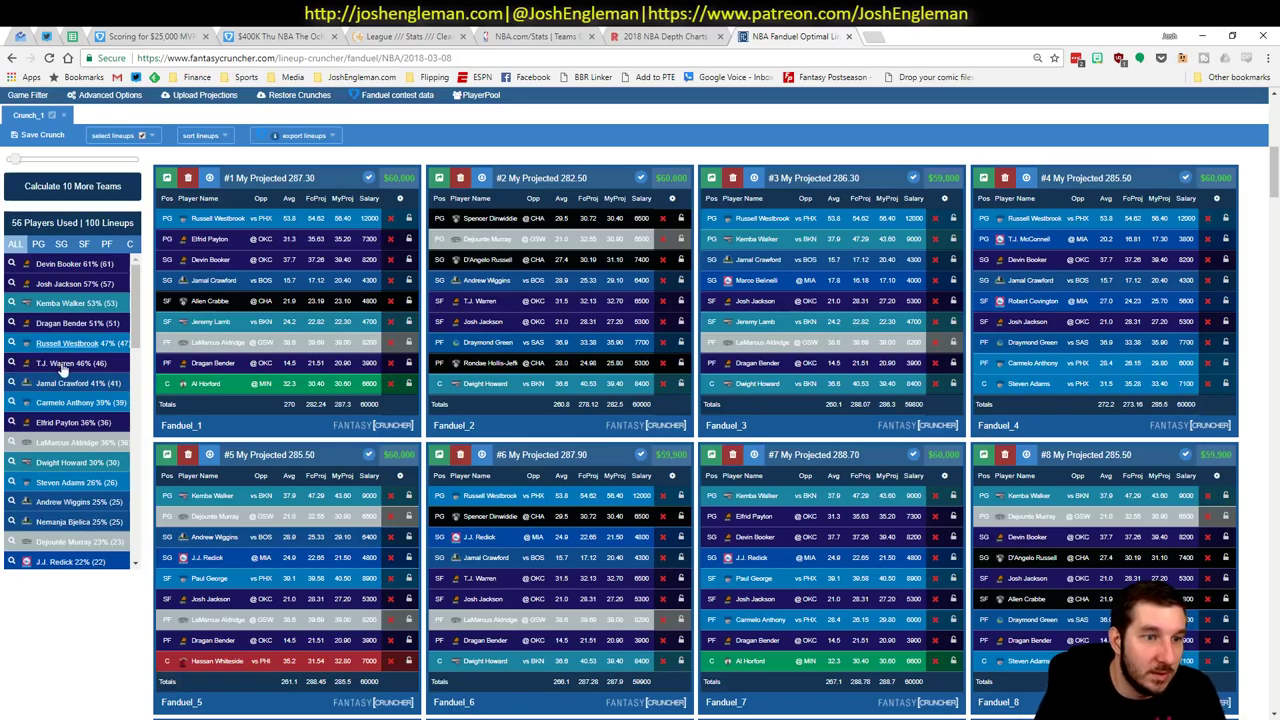
pyautogui.click(11, 304)
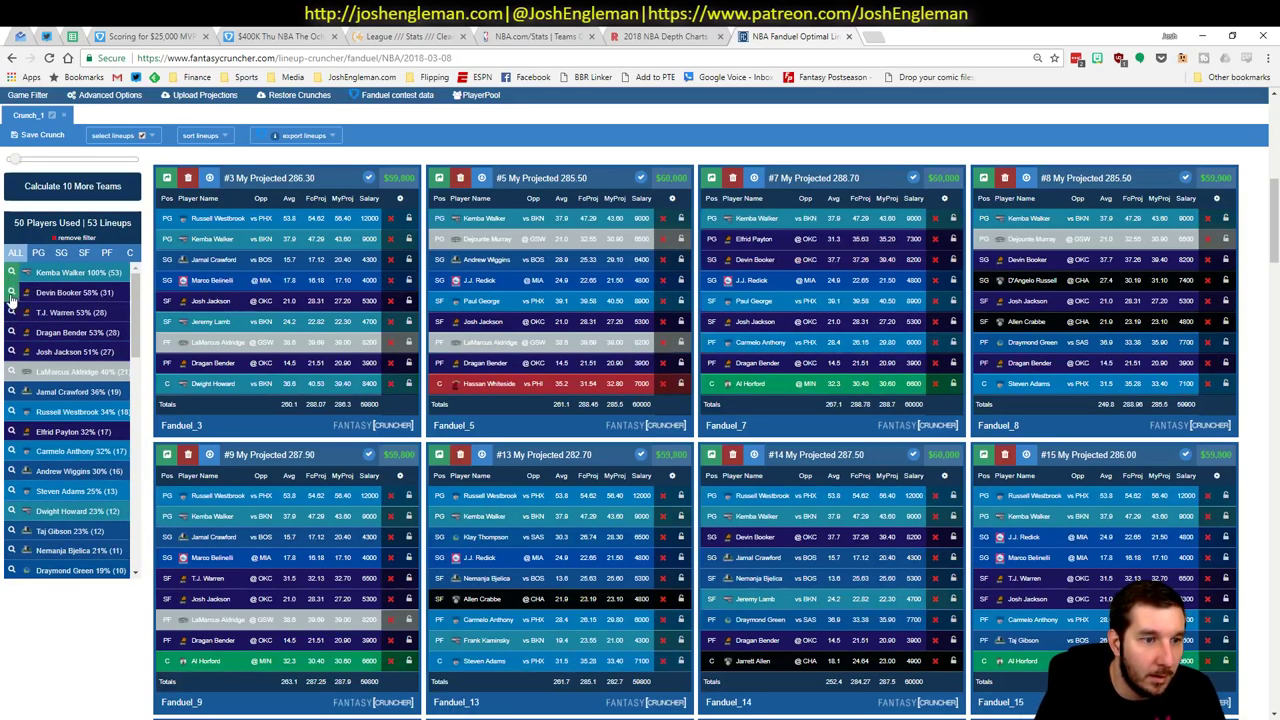
# - Switch to Excel and examine the player ratings, salaries and projections by position in the Daily sheet's graded pivot table
pyautogui.hotkey('alt', 'Tab')
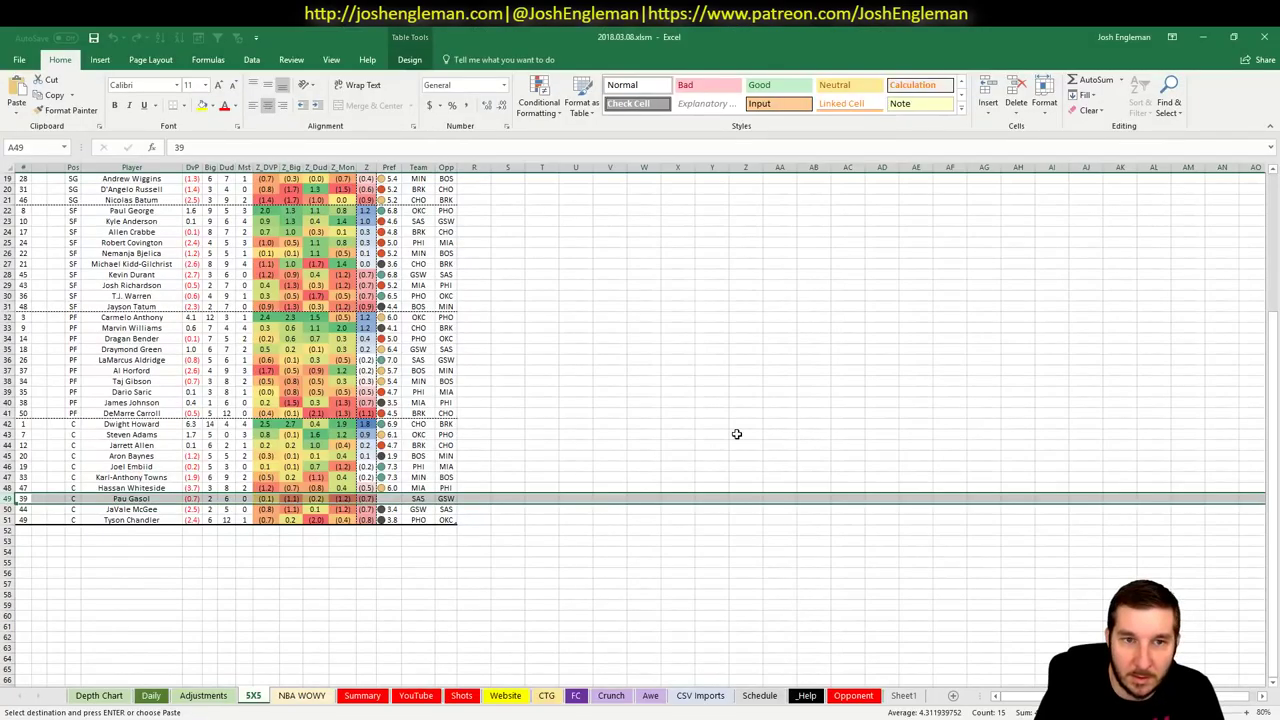
pyautogui.click(203, 695)
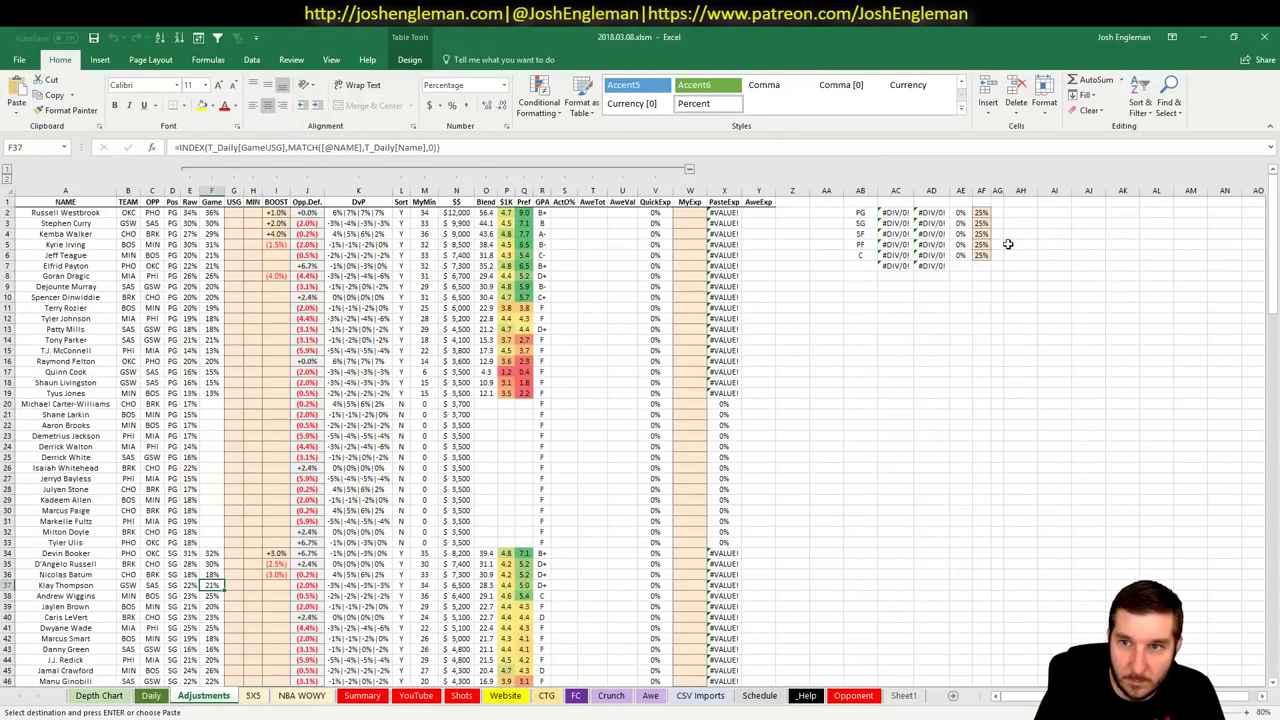
pyautogui.click(151, 695)
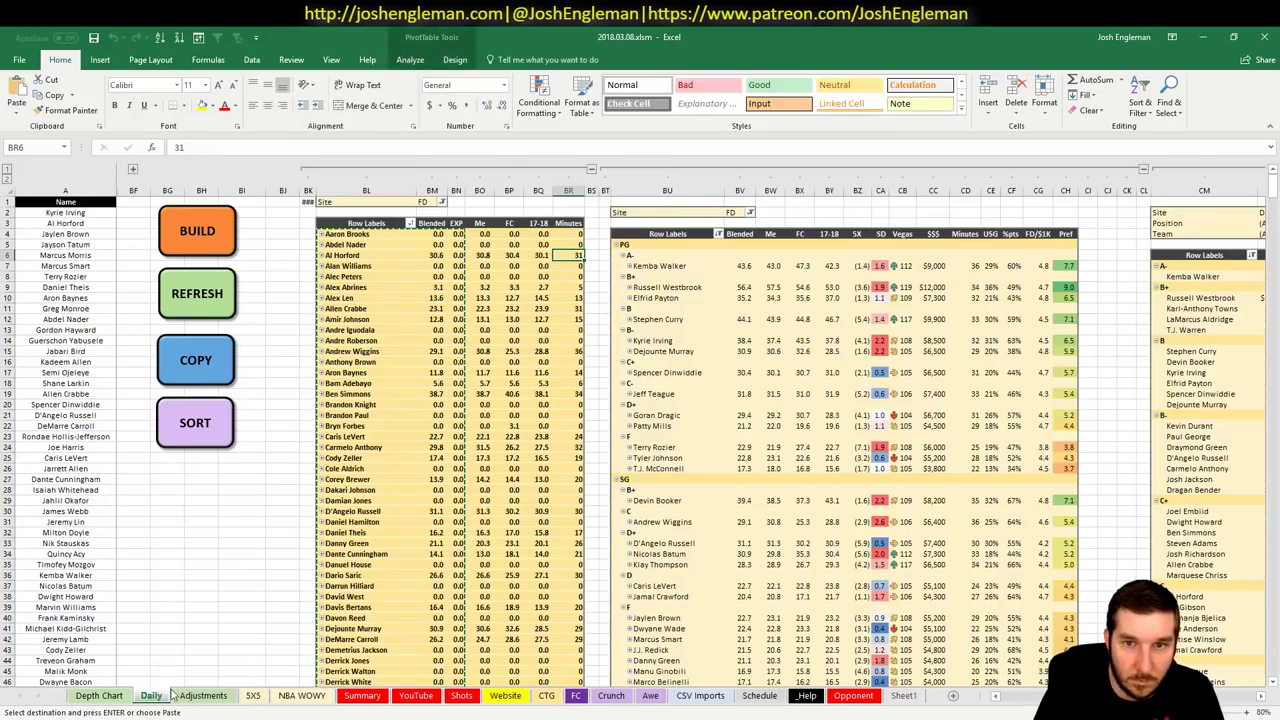
pyautogui.click(917, 572)
pyautogui.scroll(-20, 1000, 568)
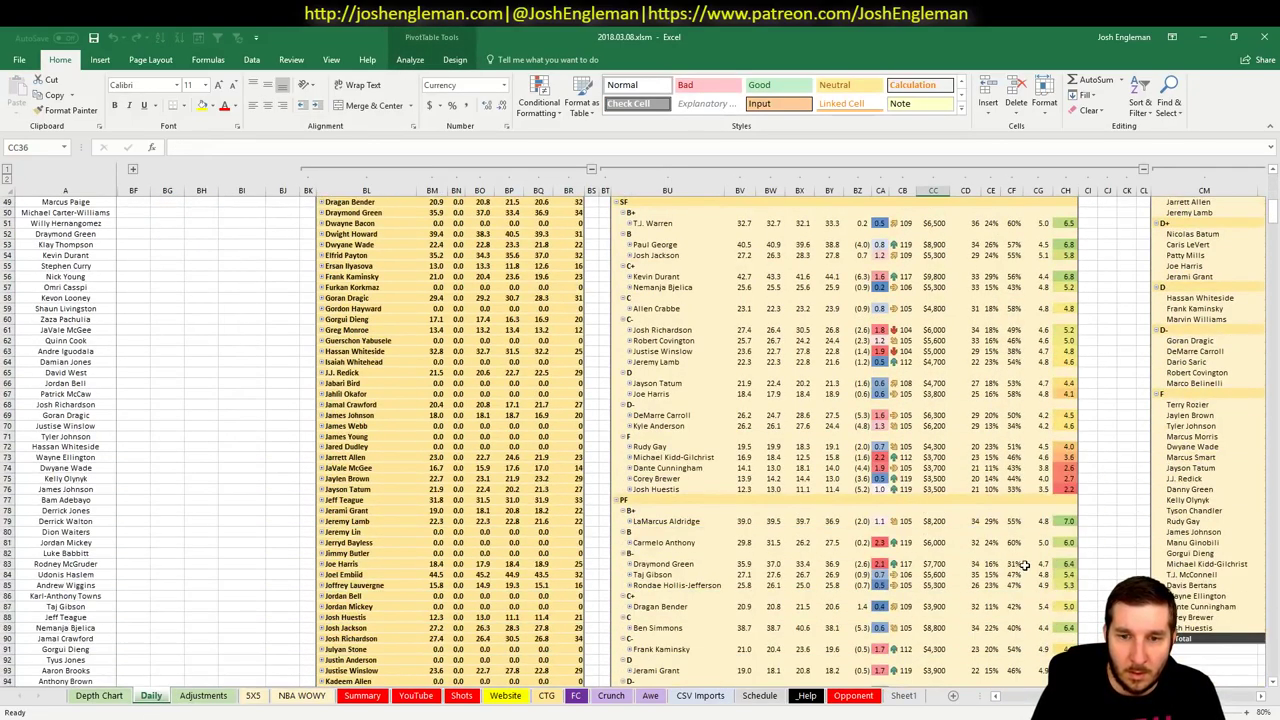
pyautogui.scroll(-3, 1023, 565)
pyautogui.hotkey('alt', 'Tab')
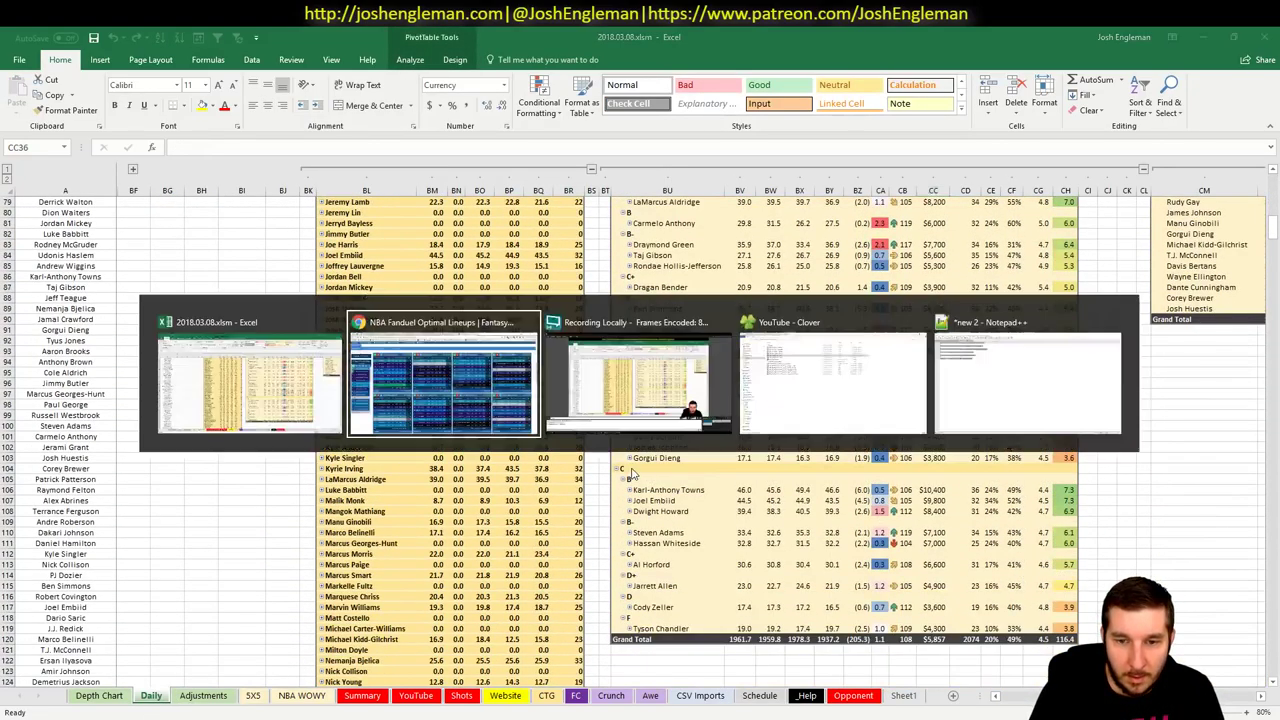
pyautogui.hotkey('alt', 'Tab')
pyautogui.scroll(6, 880, 462)
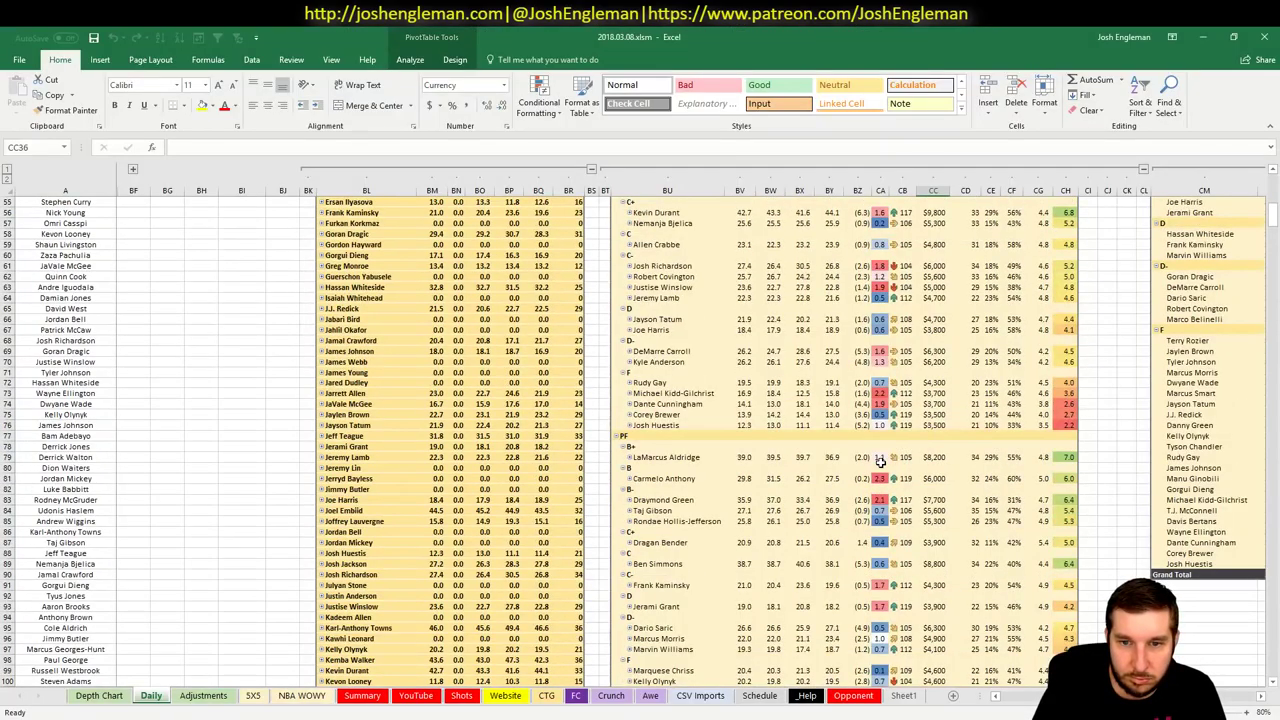
pyautogui.scroll(9, 880, 462)
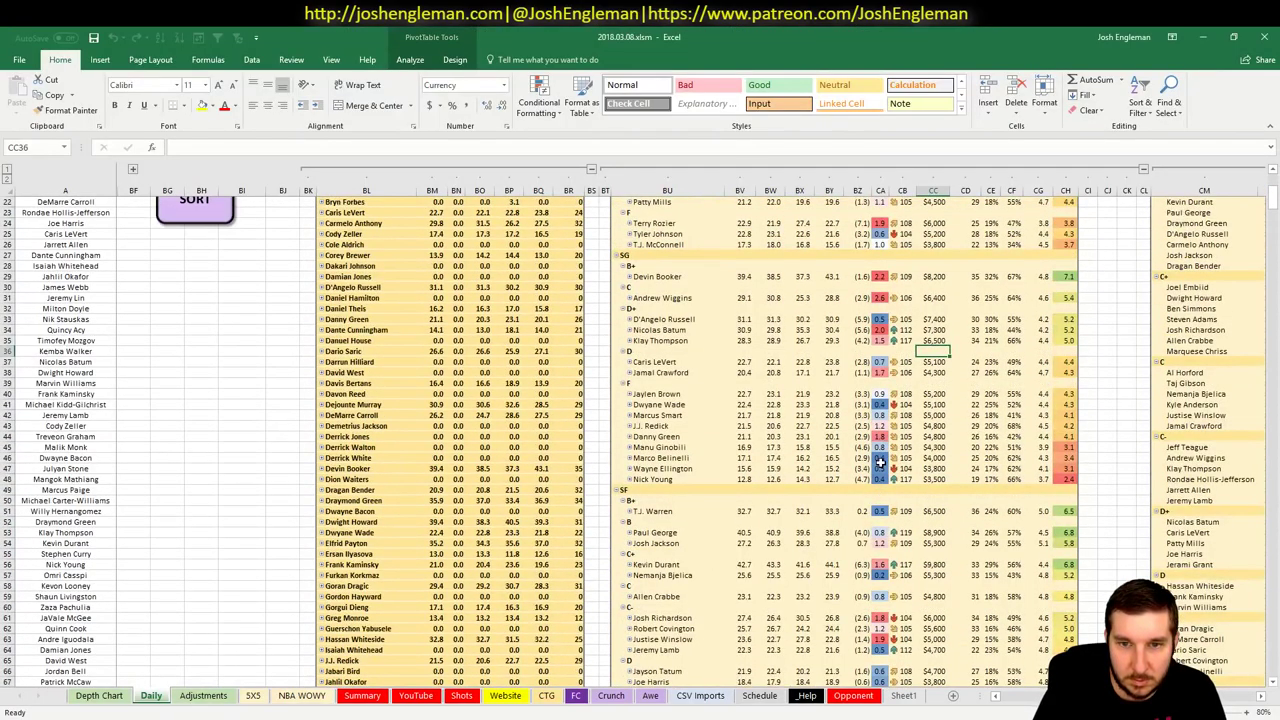
pyautogui.scroll(-4, 880, 462)
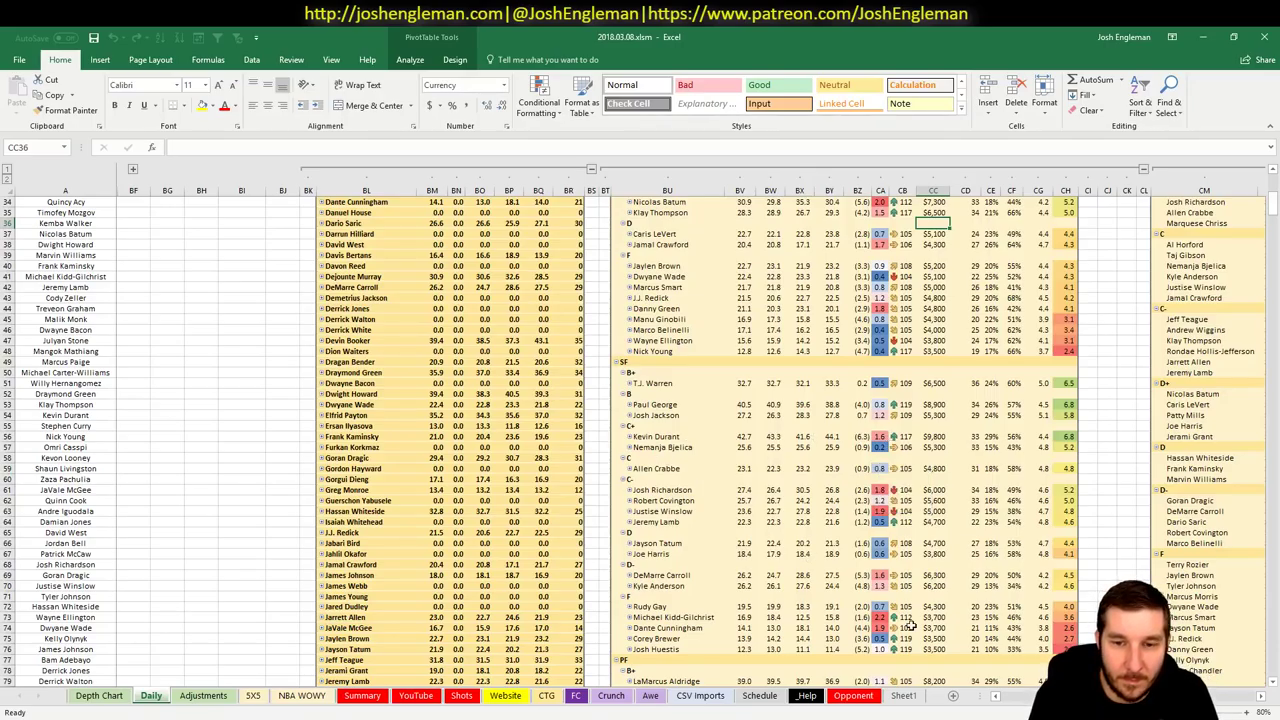
# - Return to the FantasyCruncher results, show the point-guard exposures and sort the filtered lineups by My Projected points, highest first
pyautogui.hotkey('alt', 'Tab')
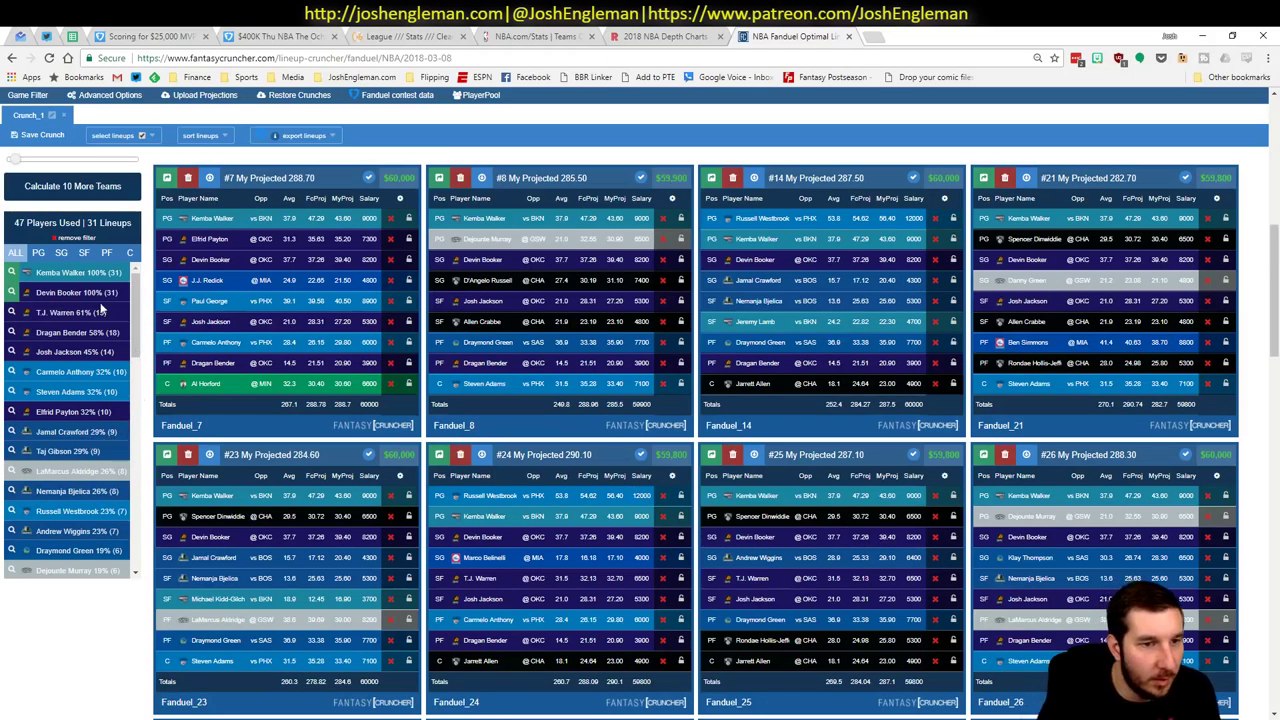
pyautogui.click(38, 252)
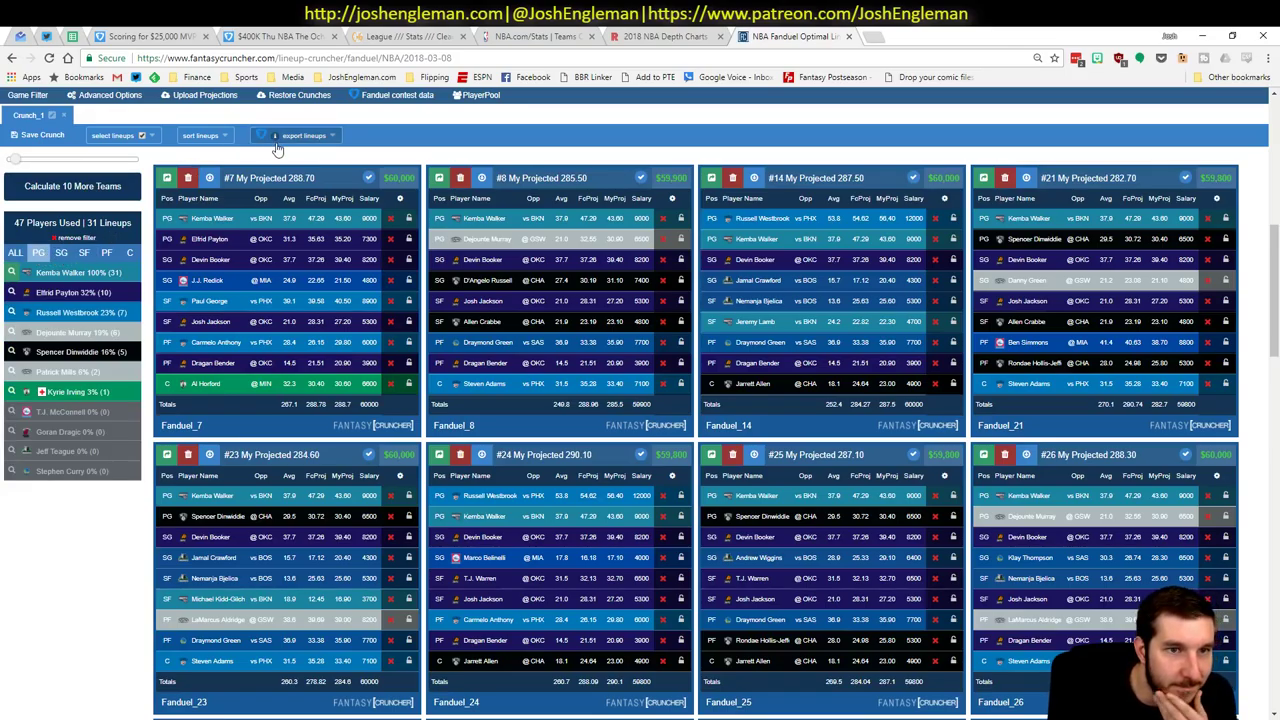
pyautogui.click(200, 137)
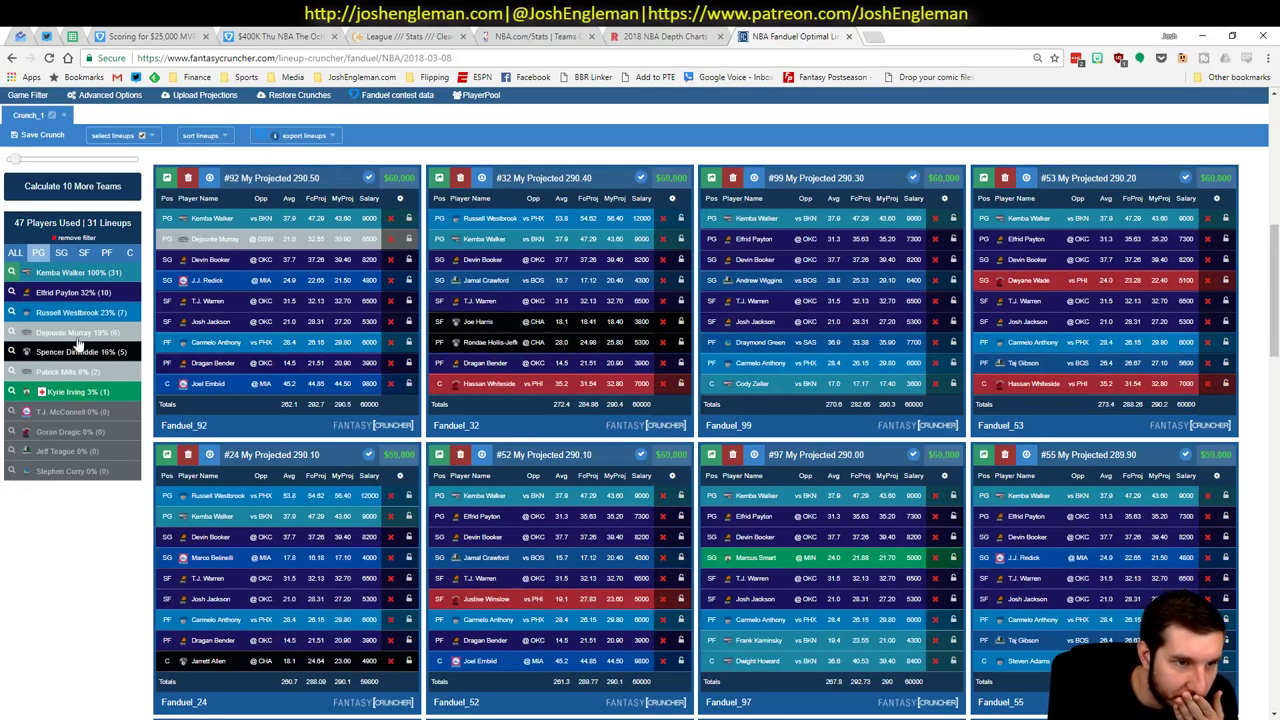
# - Review the shooting-guard exposures, narrow the lineups to those also containing Andrew Wiggins, and show the small-forward exposures
pyautogui.click(62, 253)
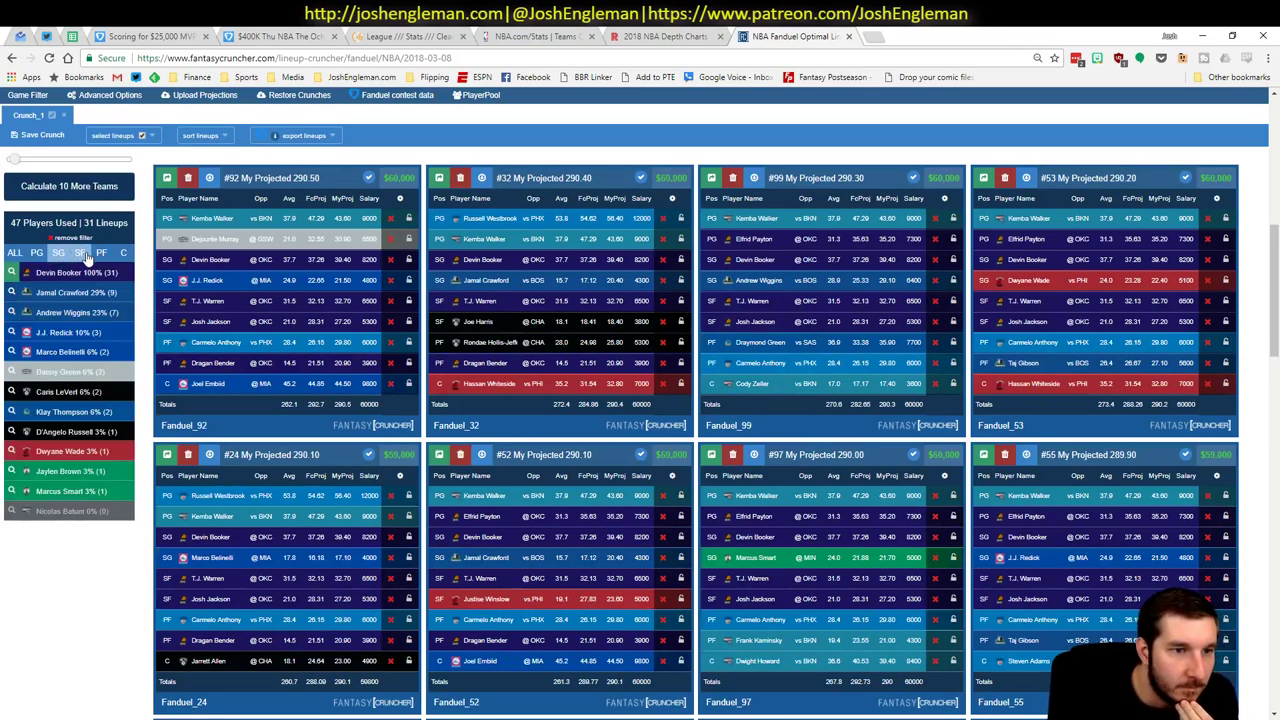
pyautogui.click(86, 255)
pyautogui.click(68, 255)
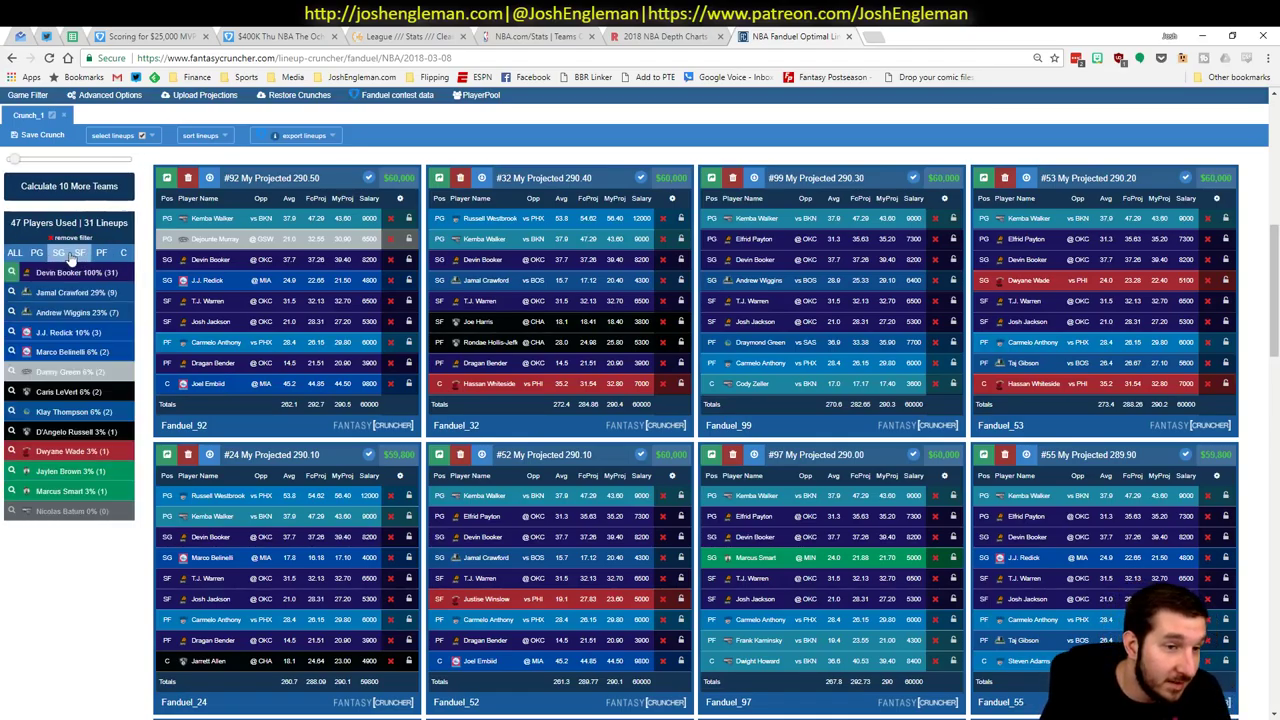
pyautogui.click(75, 312)
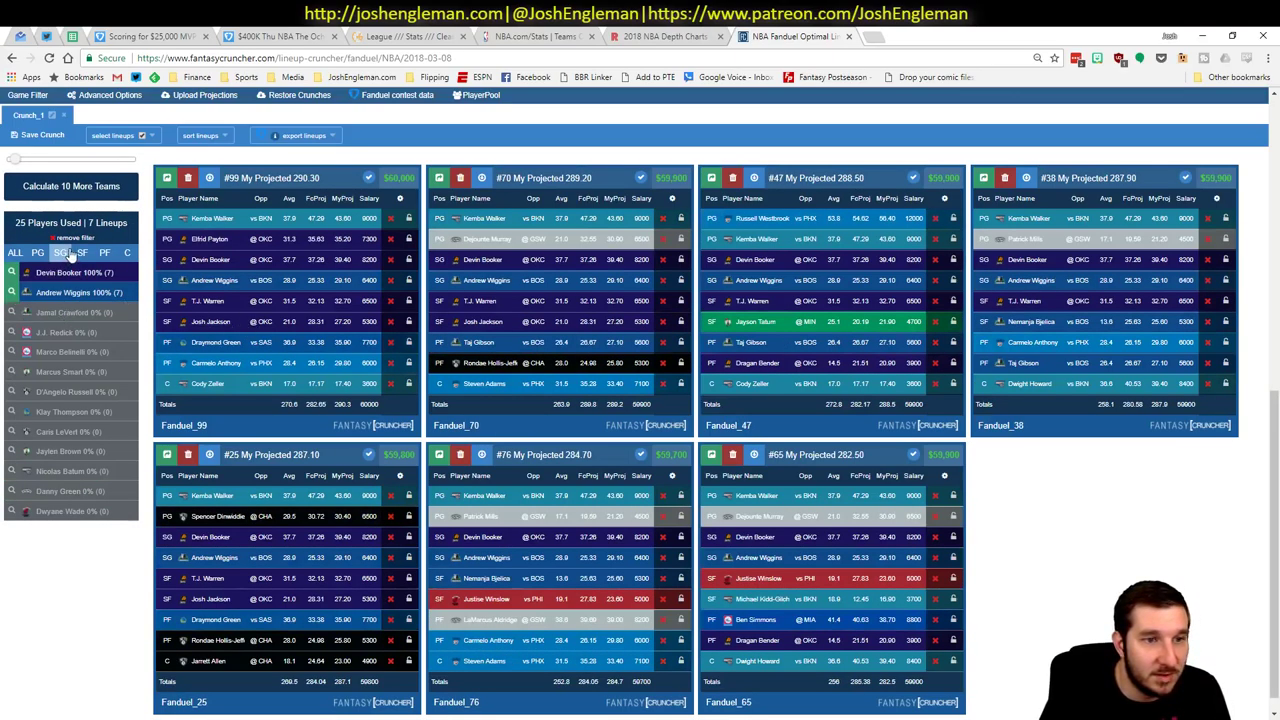
pyautogui.click(85, 254)
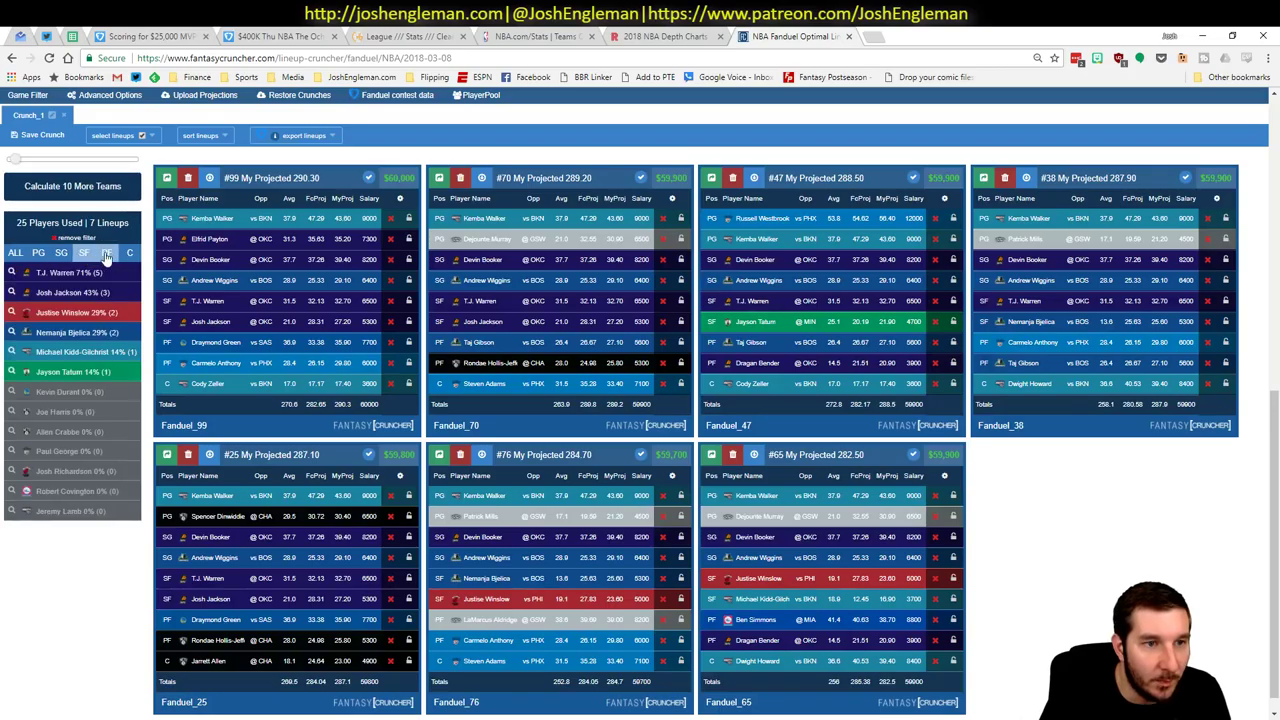
pyautogui.scroll(-1, 1273, 479)
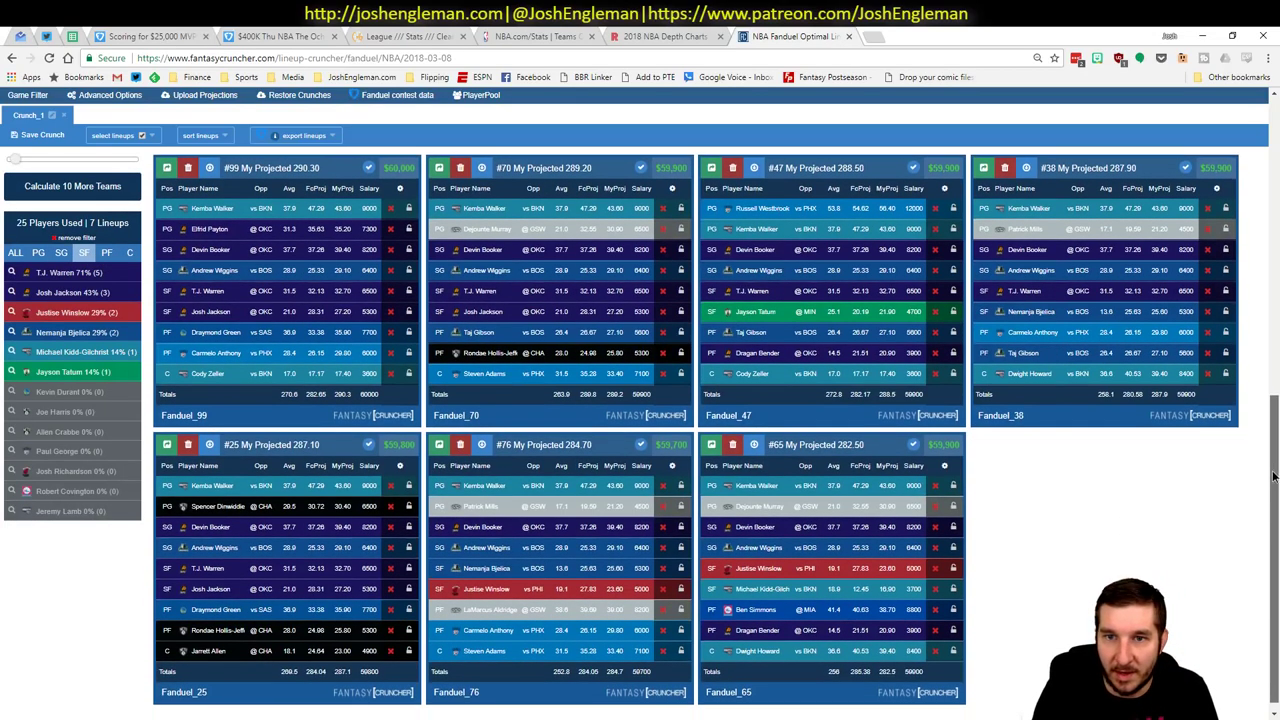